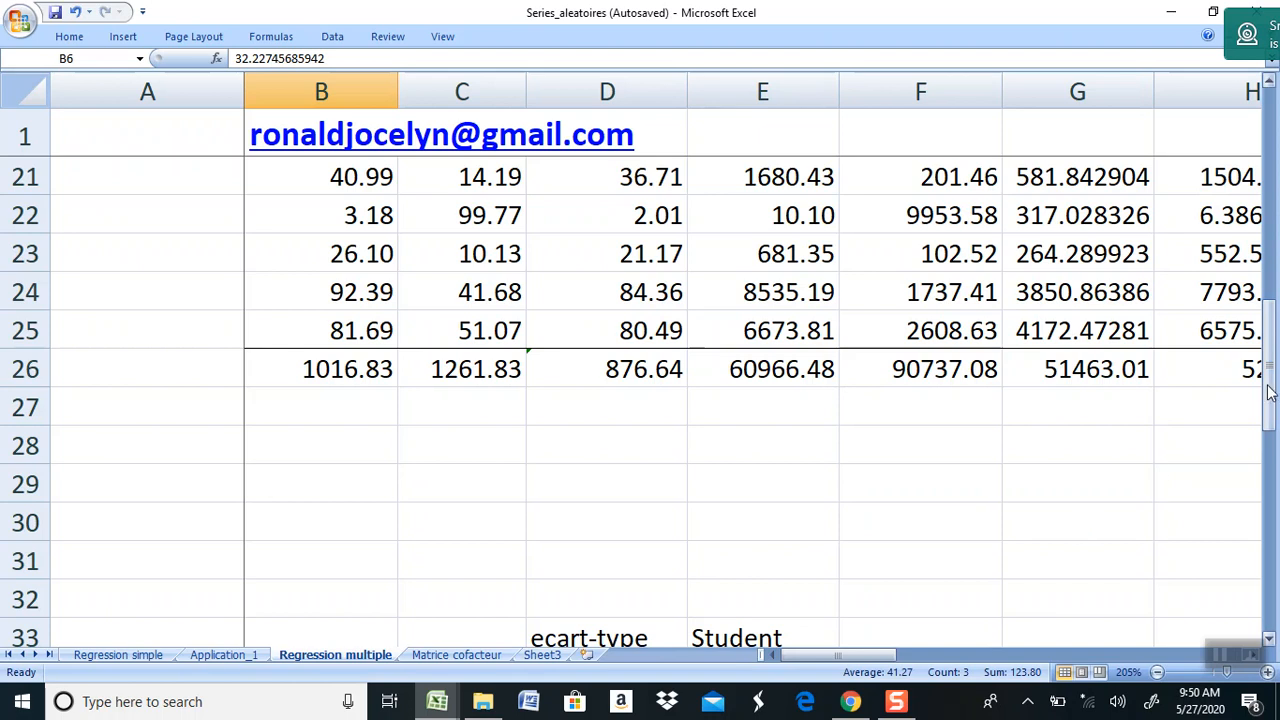
- Examine the estimated coefficients in C34:C36 and the empty ecart-type and Student columns beside them
left_click_drag(1268, 390, 1263, 456)
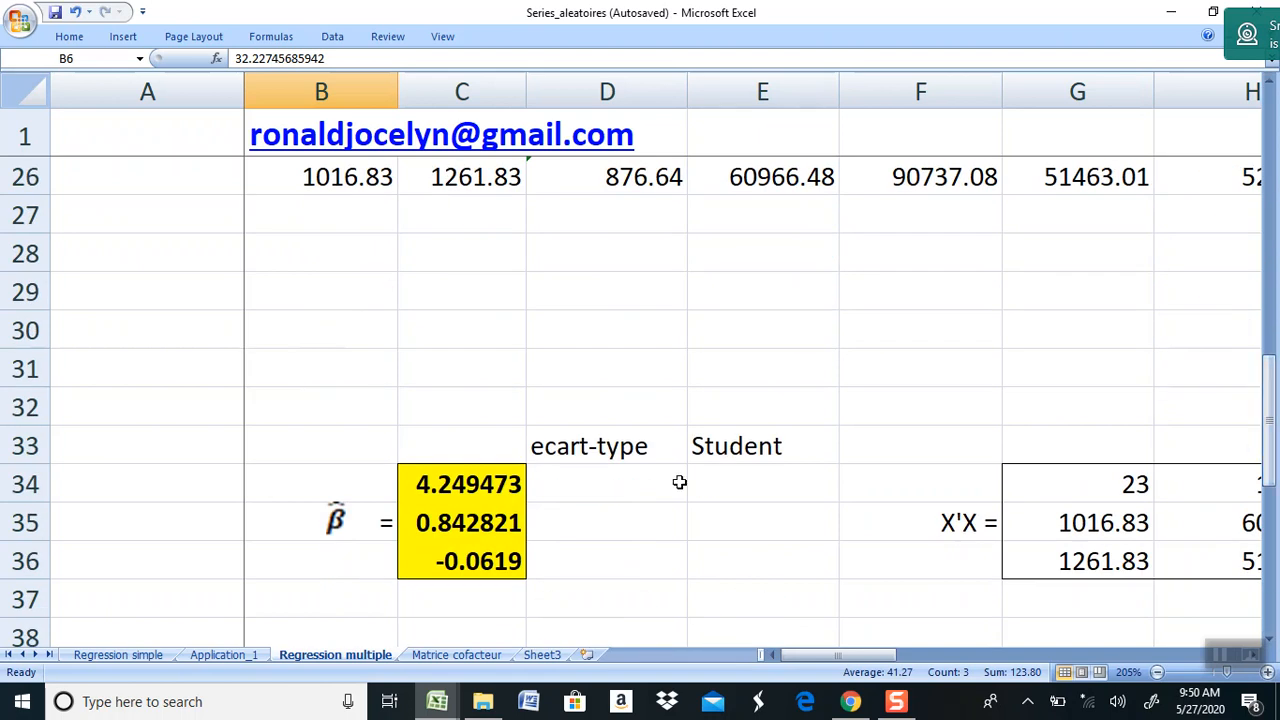
left_click_drag(443, 484, 472, 568)
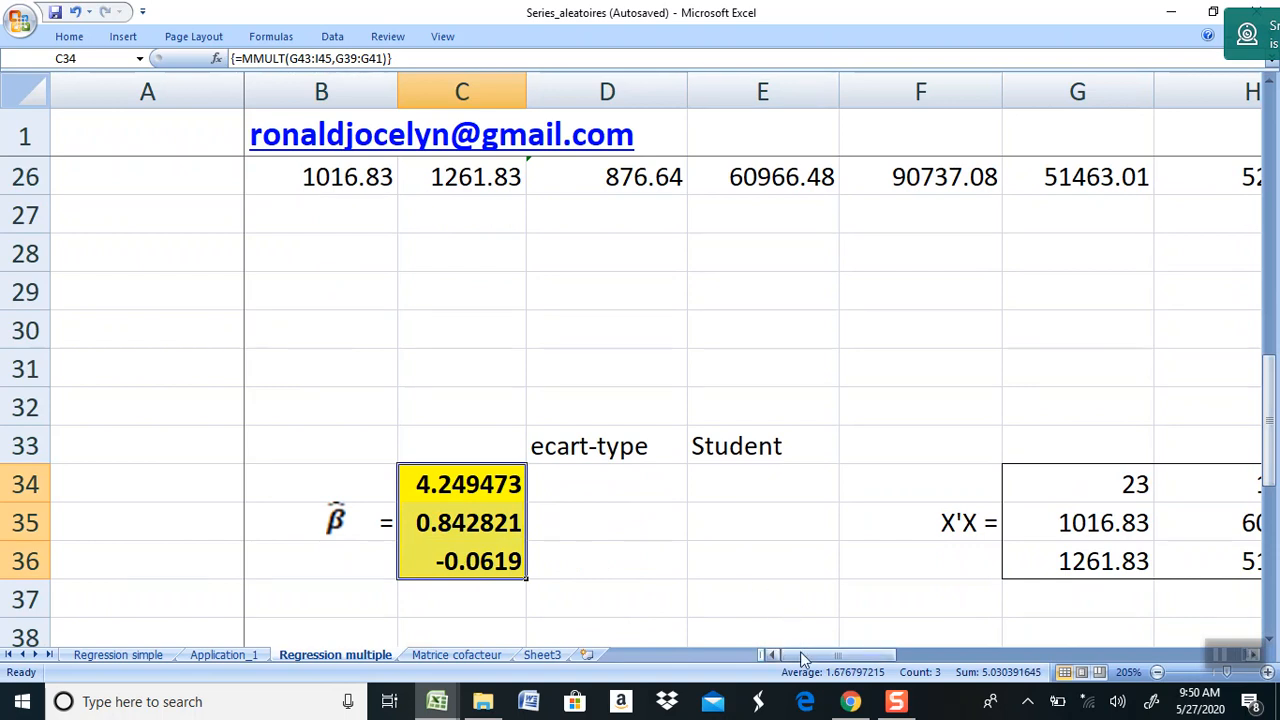
left_click(563, 447)
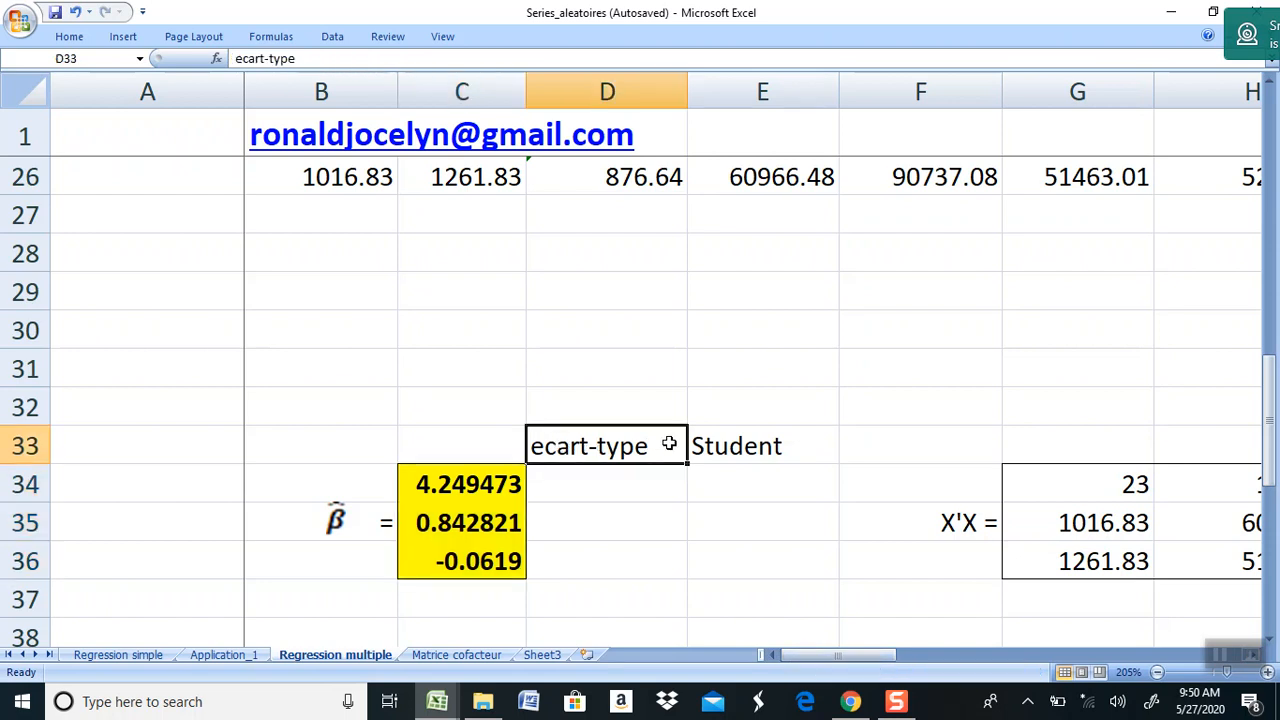
left_click_drag(669, 445, 730, 447)
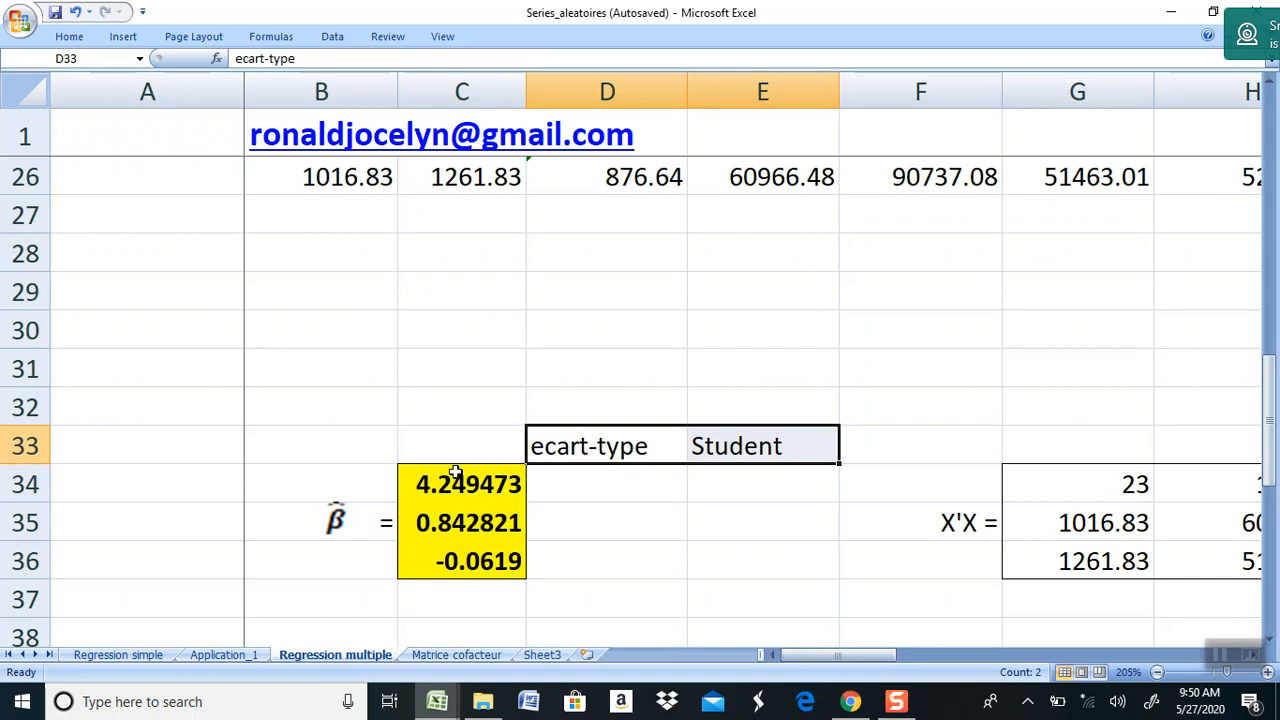
left_click(592, 492)
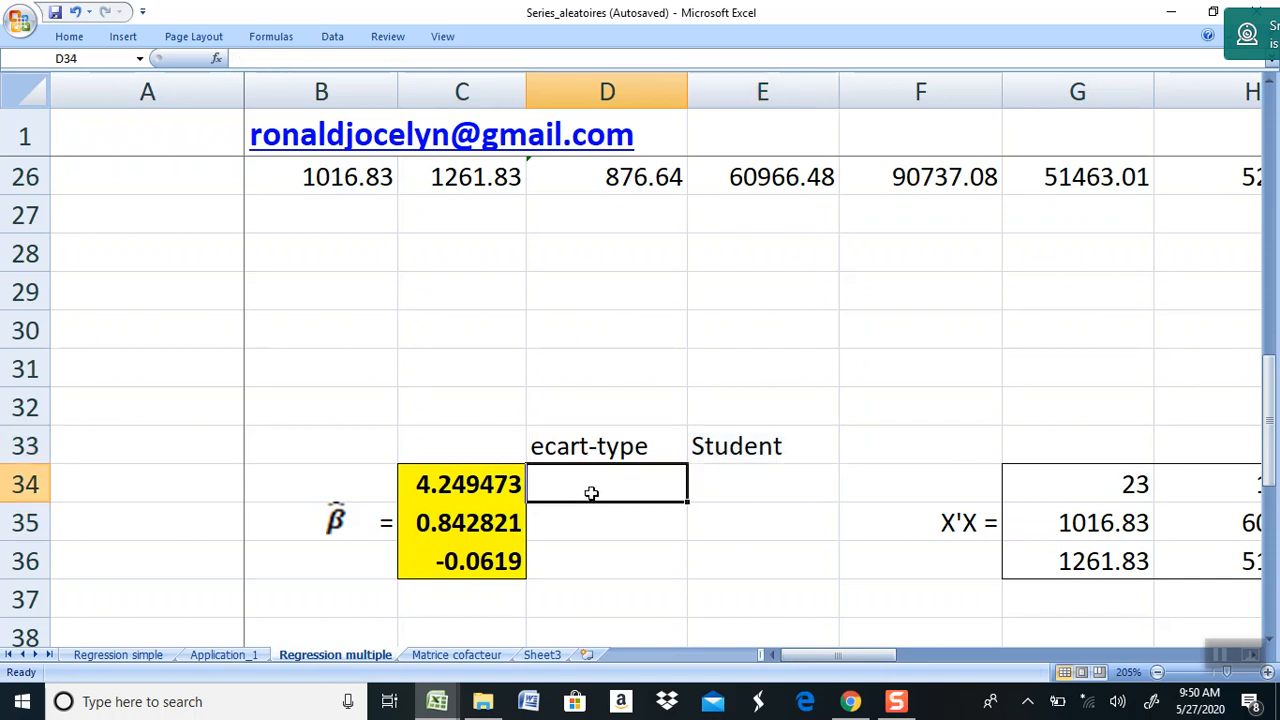
left_click(773, 467)
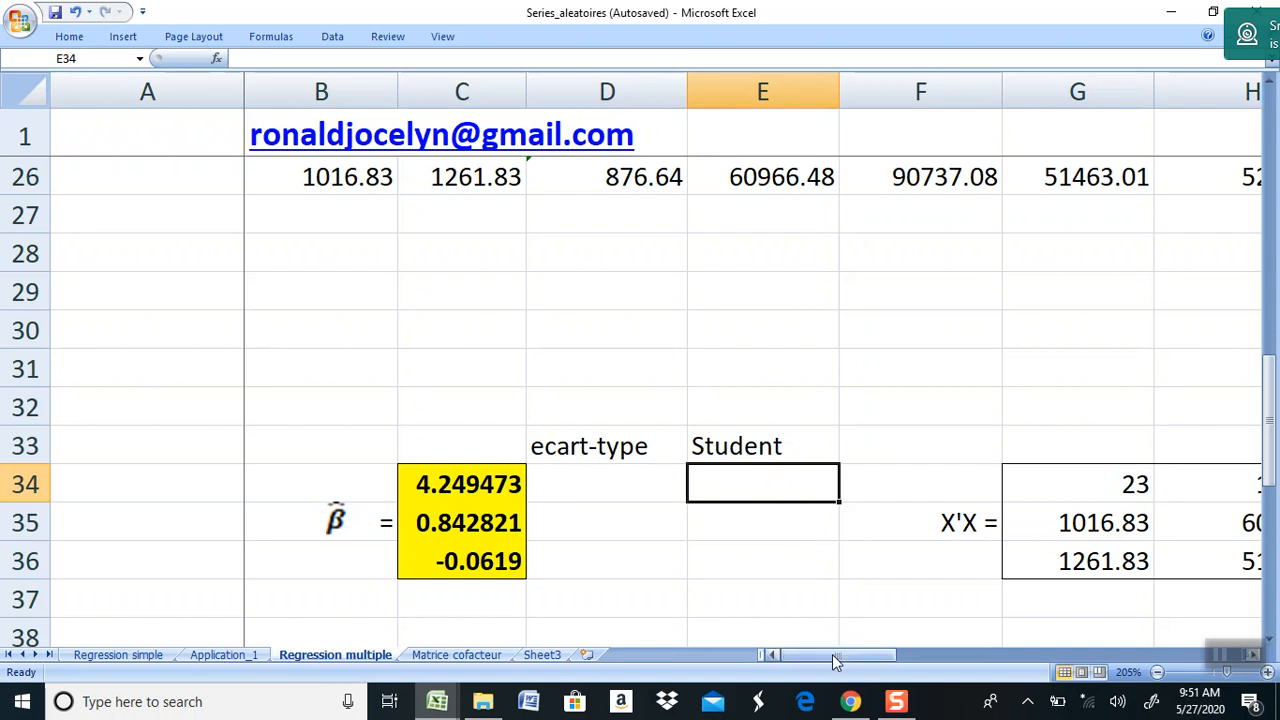
- Examine the inv(X'X) matrix and the highlighted diagonal cells G48, H49 and I50 of the variance-covariance matrix
left_click_drag(832, 654, 900, 604)
left_click_drag(1272, 422, 1274, 556)
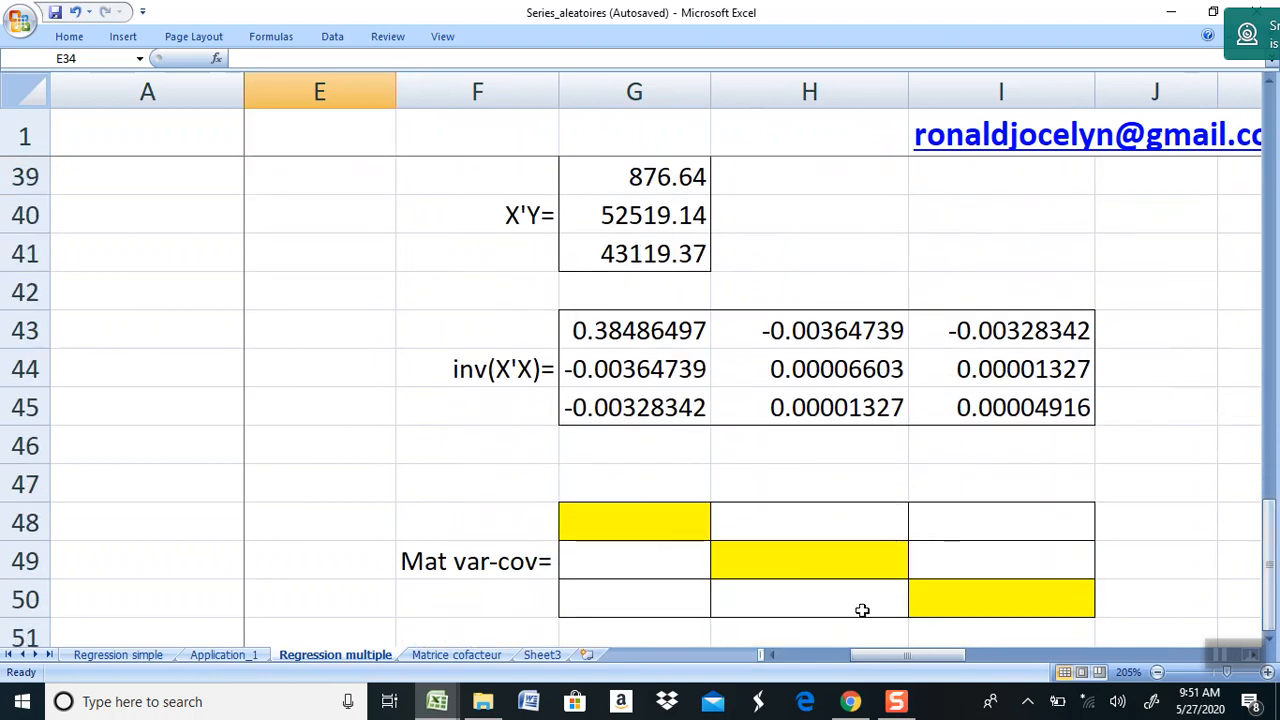
left_click(604, 522)
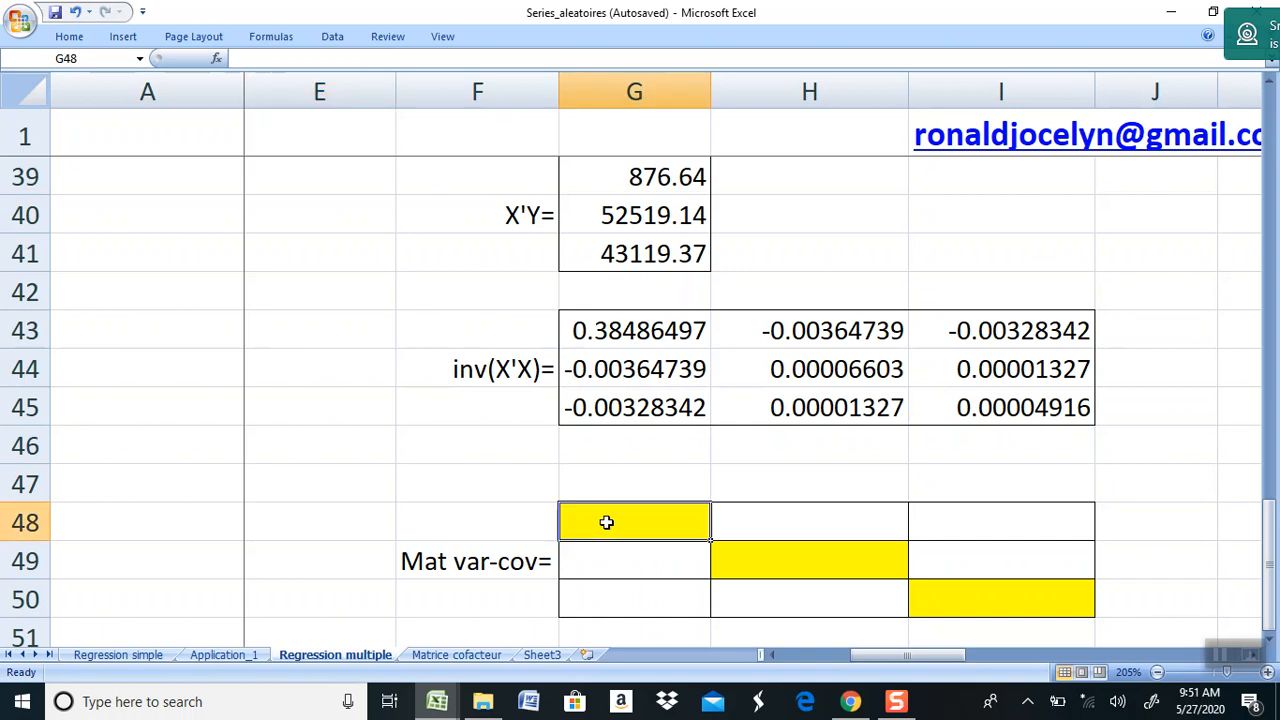
left_click(759, 552)
left_click(943, 591)
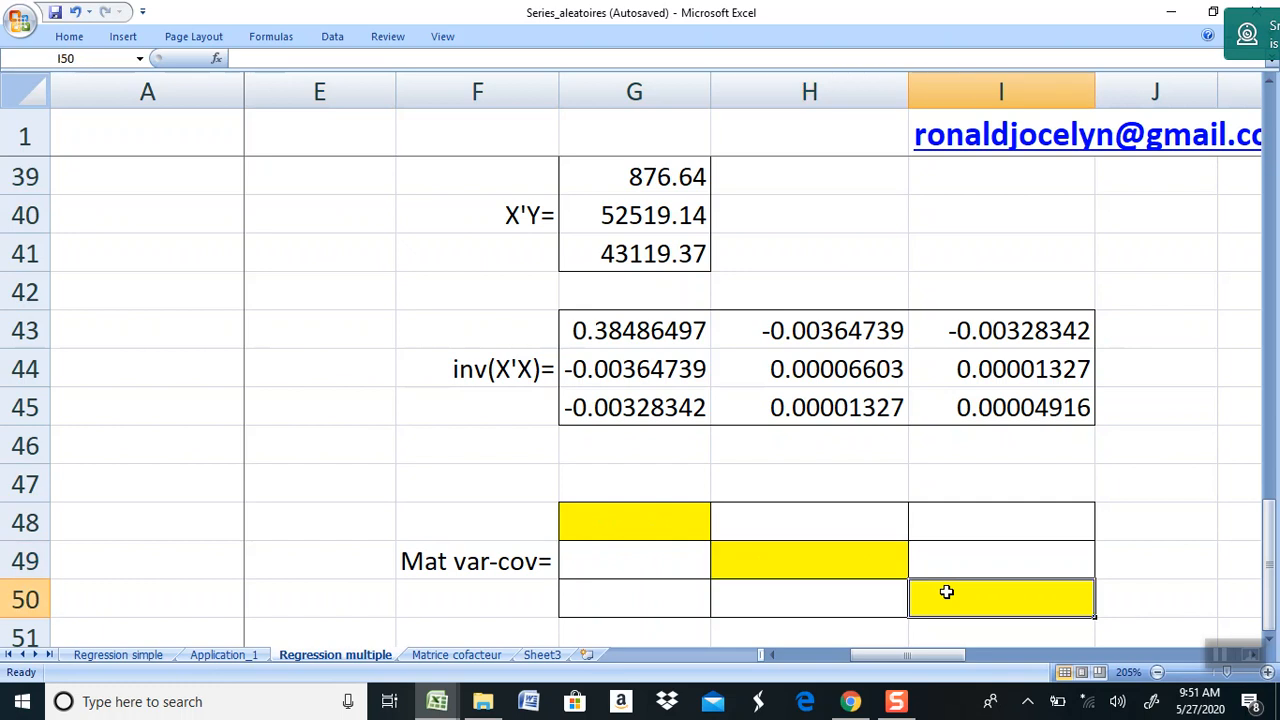
left_click(867, 568)
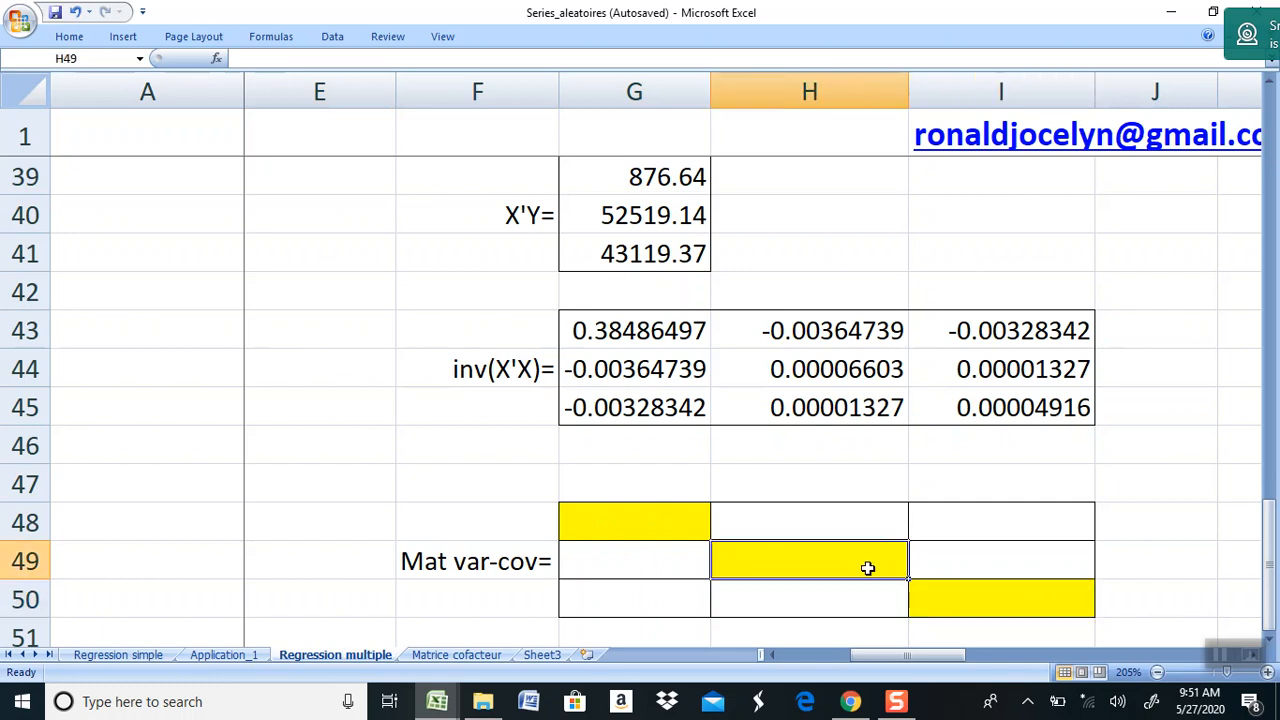
left_click(653, 519)
left_click(748, 564)
left_click(947, 604)
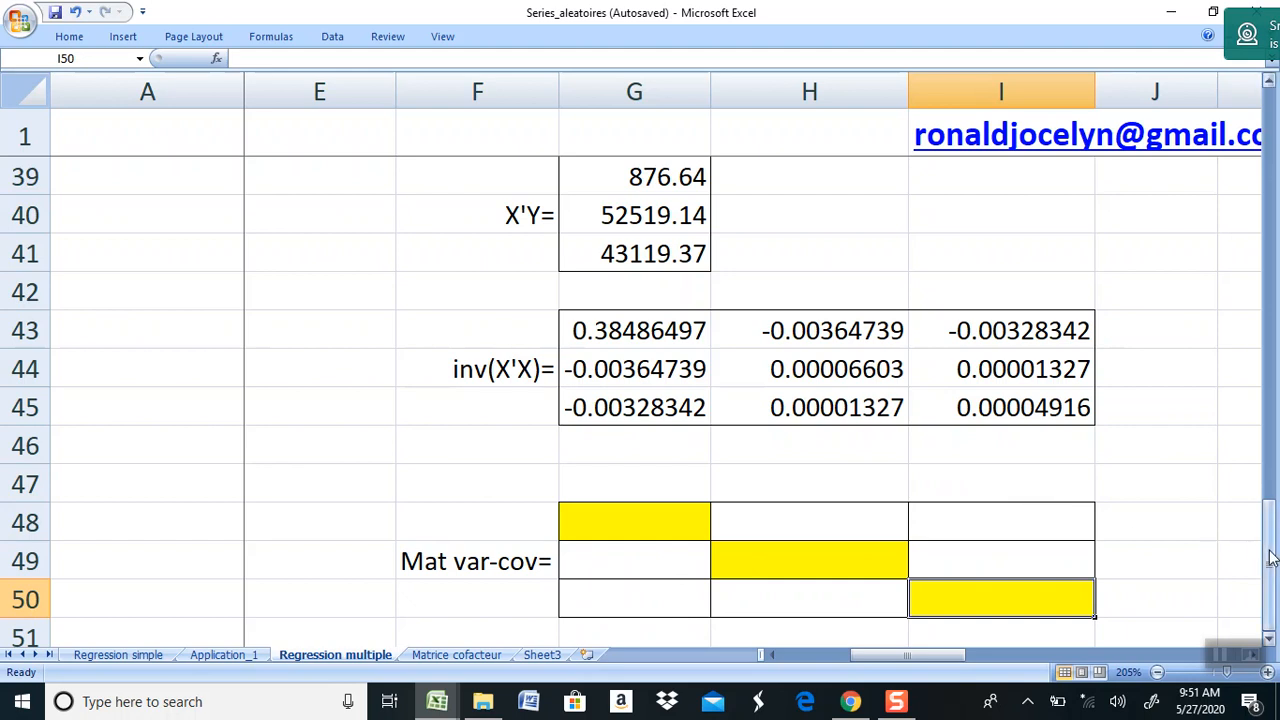
- Review the multiple linear regression formulas, down to the variance-covariance matrix formula of the estimator
left_click_drag(921, 652, 992, 640)
left_click_drag(1270, 540, 1270, 437)
left_click_drag(985, 649, 1100, 638)
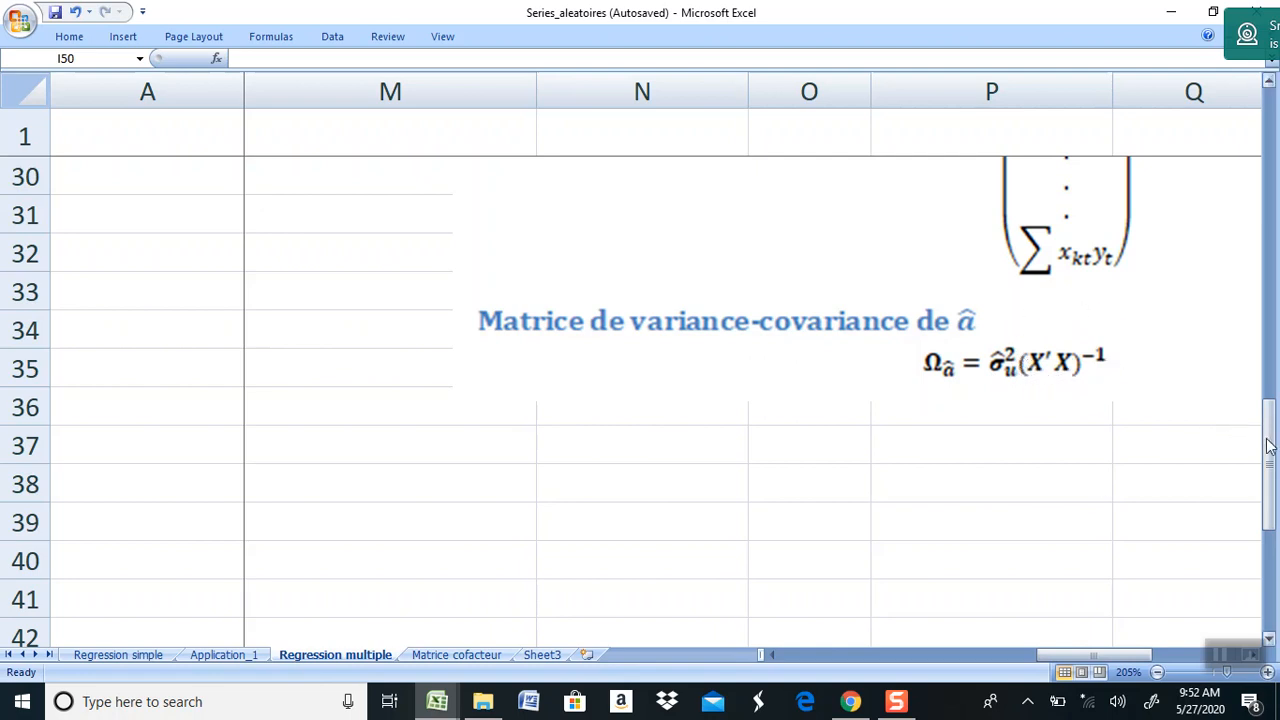
left_click_drag(1270, 447, 1250, 186)
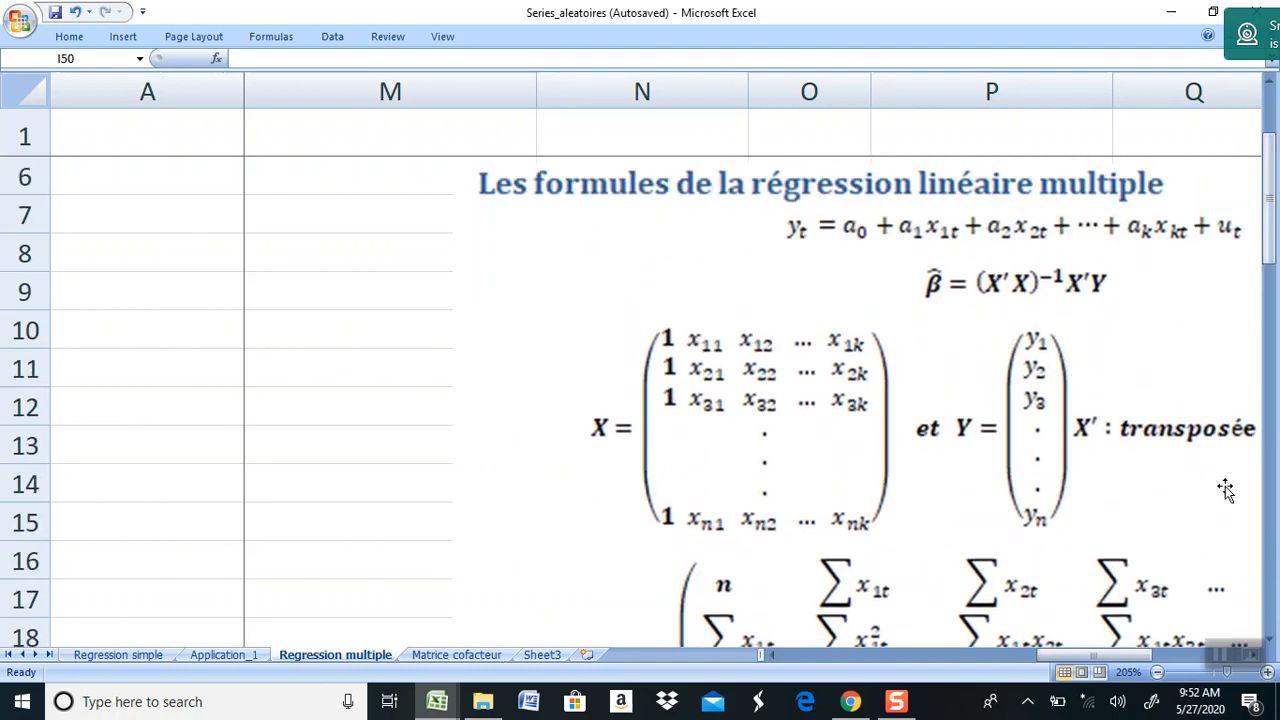
left_click_drag(1272, 219, 1274, 482)
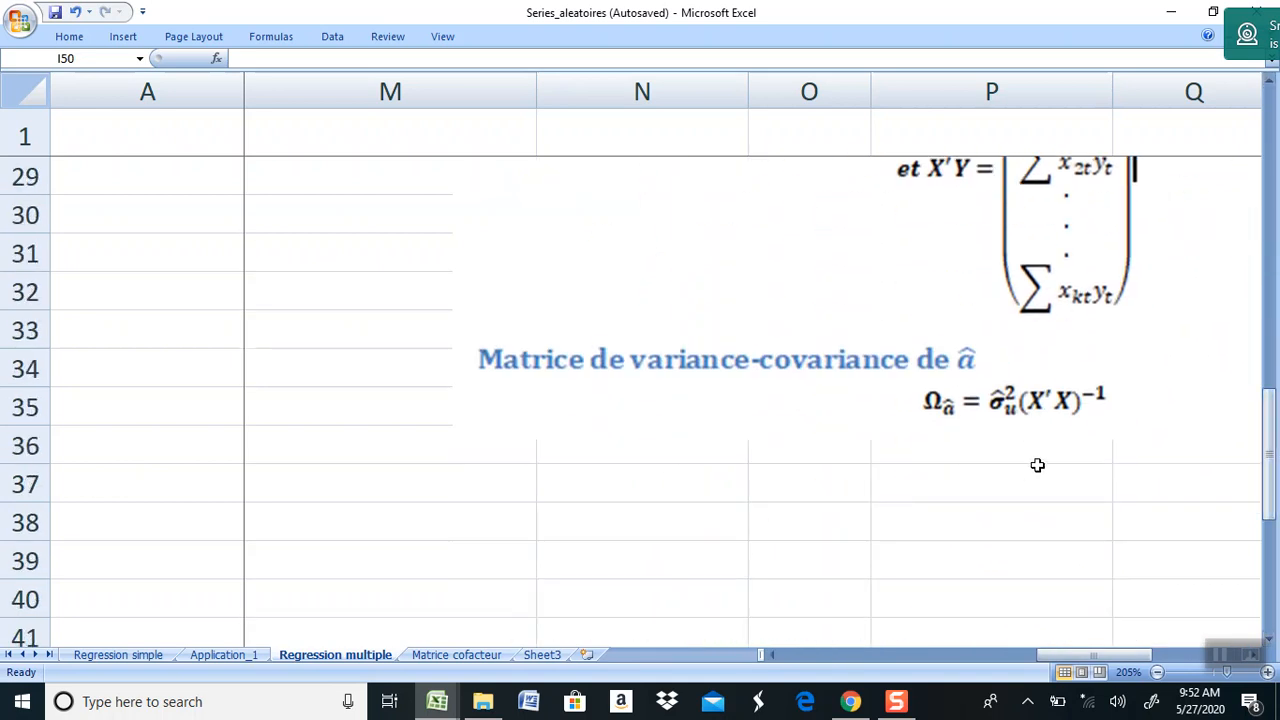
- Begin the ^yt formula in J3 with an absolute reference to the first coefficient, =$C$34
left_click_drag(1108, 654, 905, 655)
left_click_drag(1274, 454, 1274, 92)
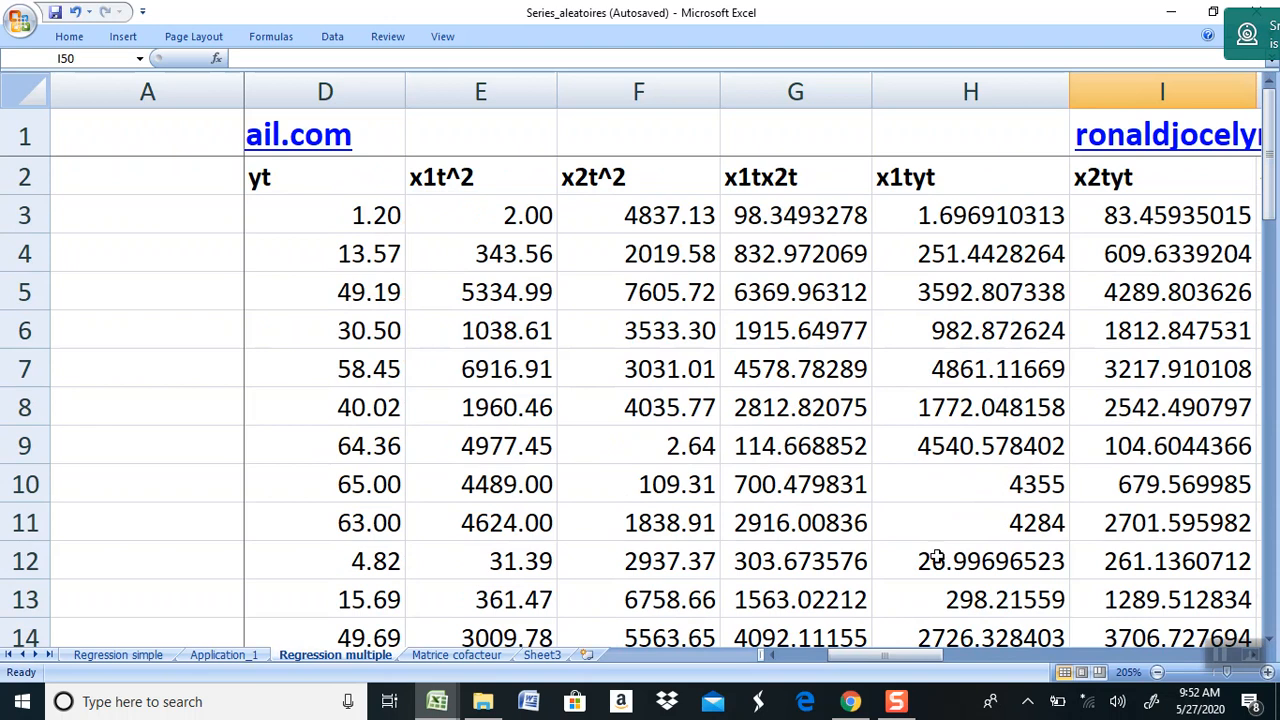
left_click_drag(884, 662, 1000, 636)
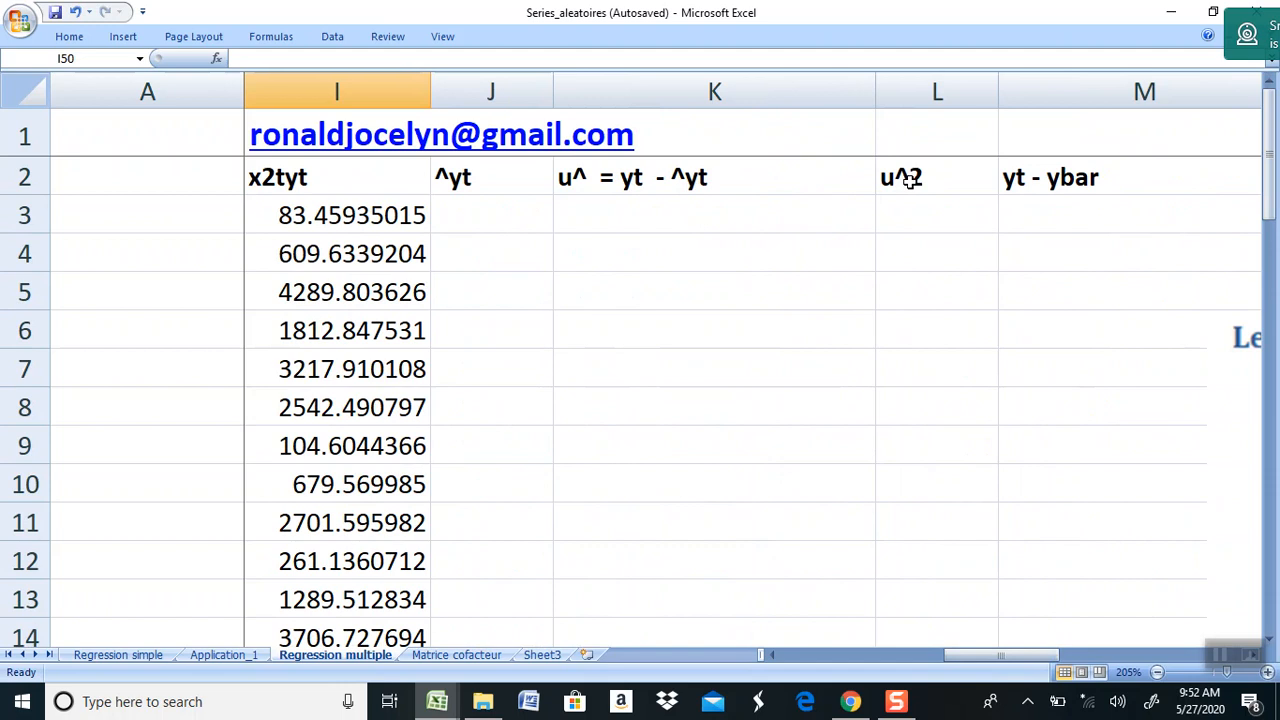
left_click(469, 200)
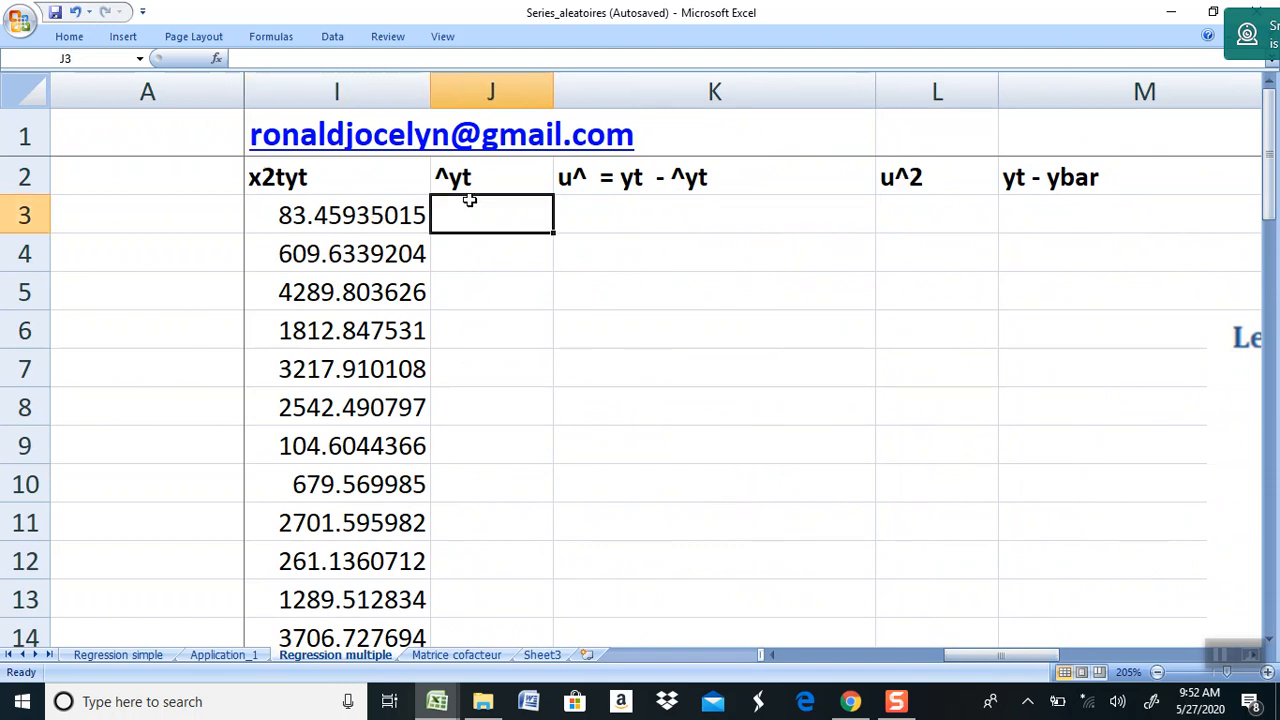
type("=")
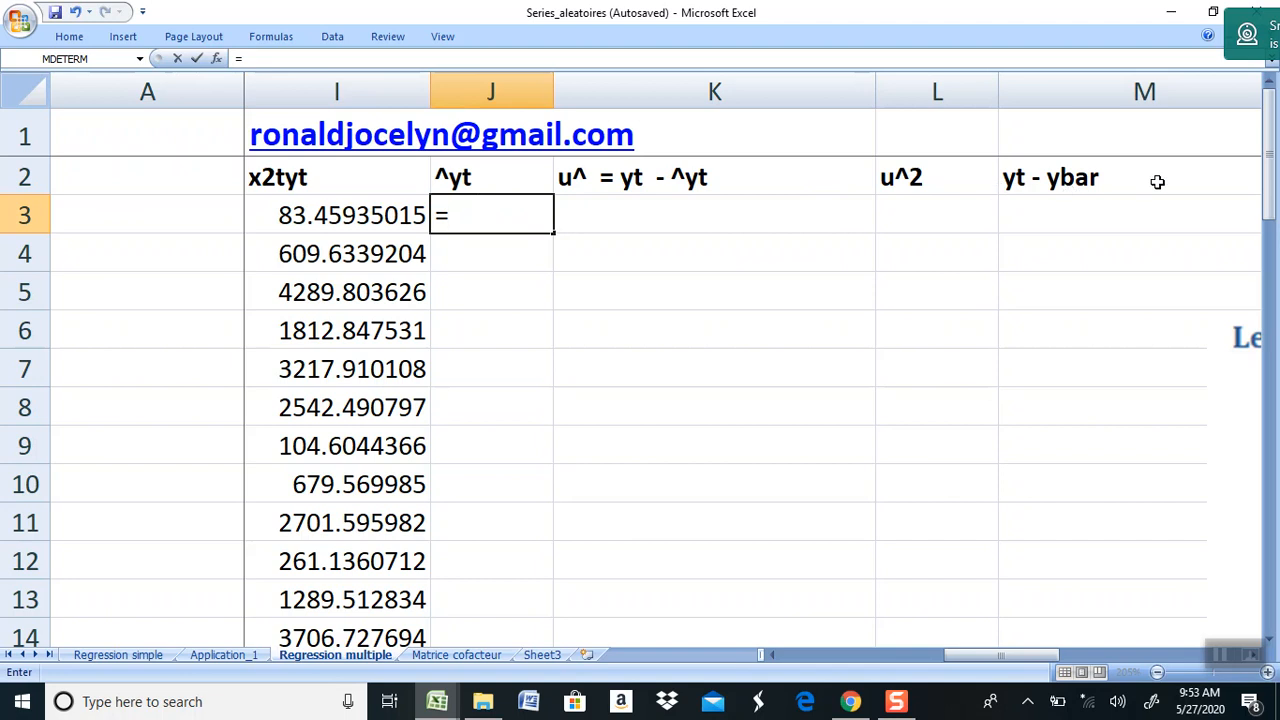
left_click_drag(1270, 160, 1274, 410)
left_click_drag(1010, 654, 828, 621)
left_click(446, 524)
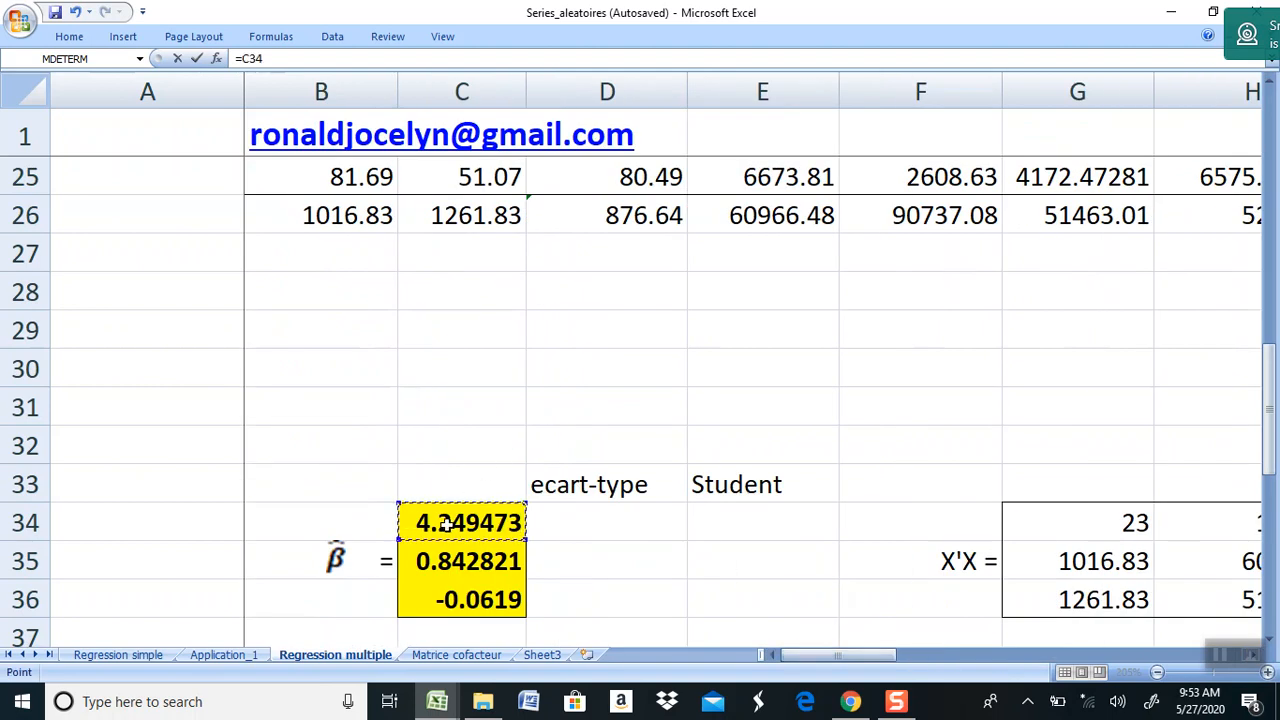
key("F4")
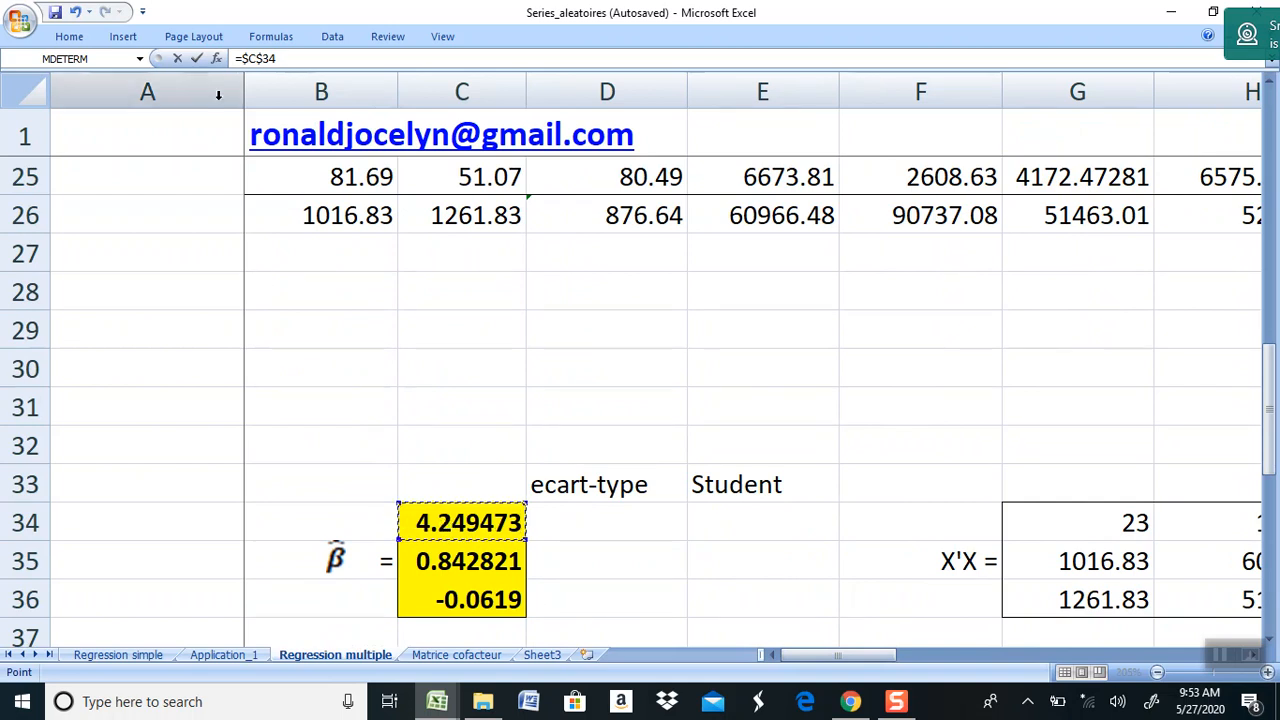
- Extend the J3 formula with the x1t term, +$C$35*B3, keeping the coefficient reference absolute
left_click(280, 59)
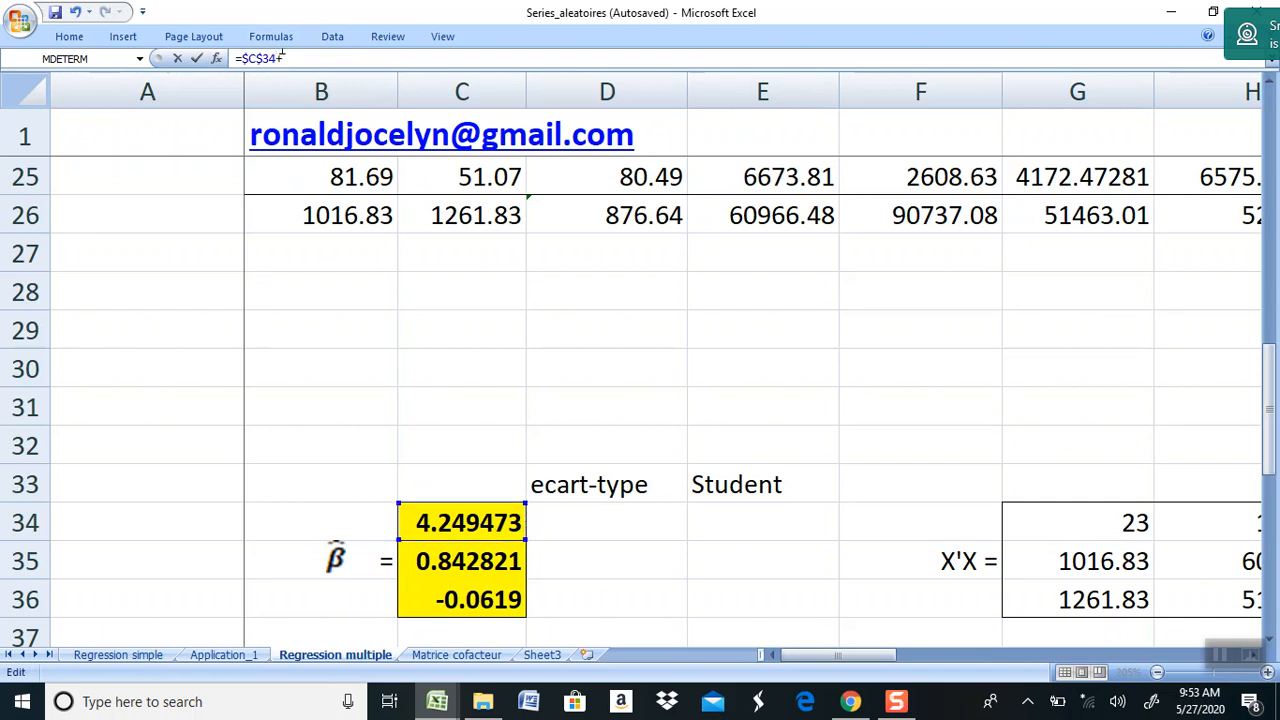
left_click(445, 562)
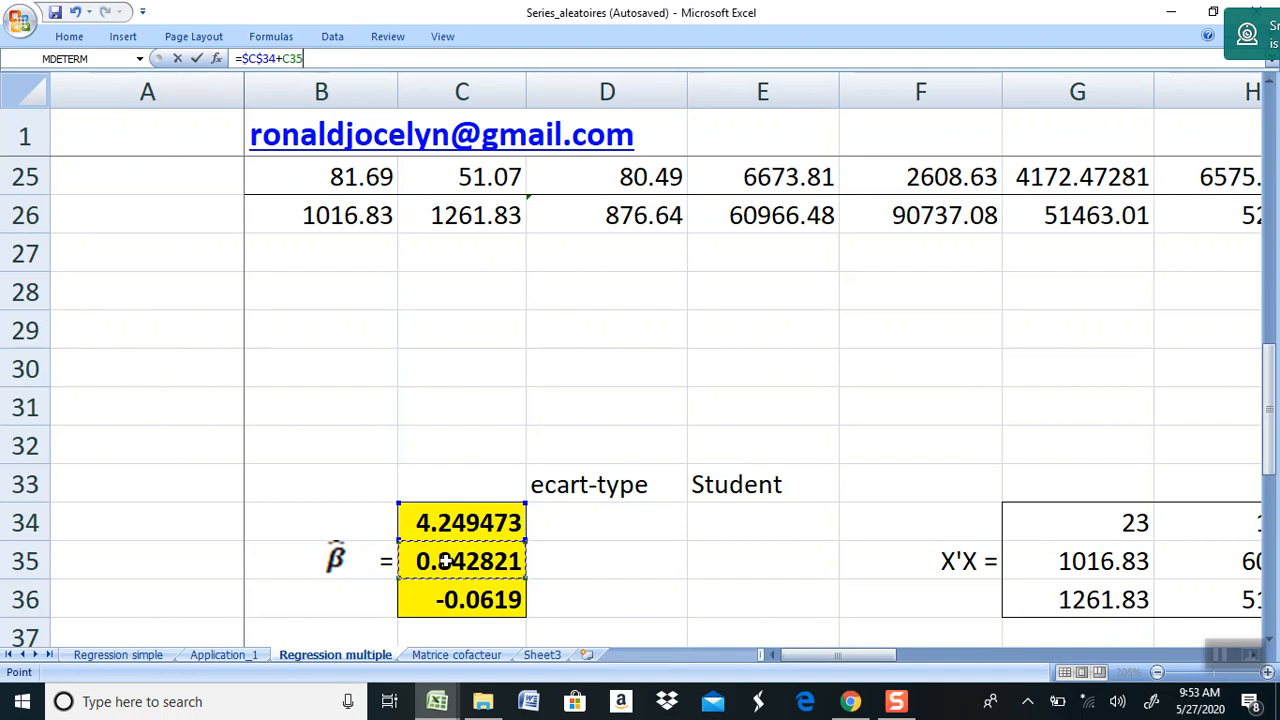
key("F4")
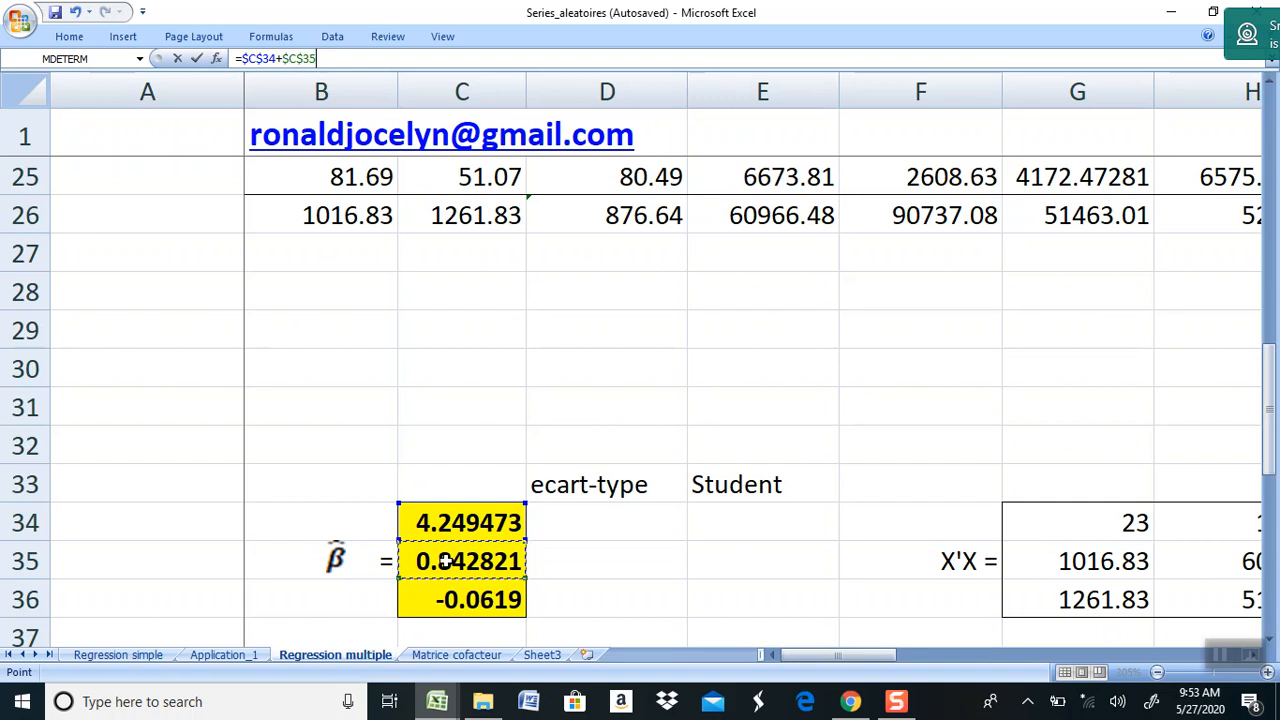
type("*")
left_click_drag(1268, 405, 1276, 113)
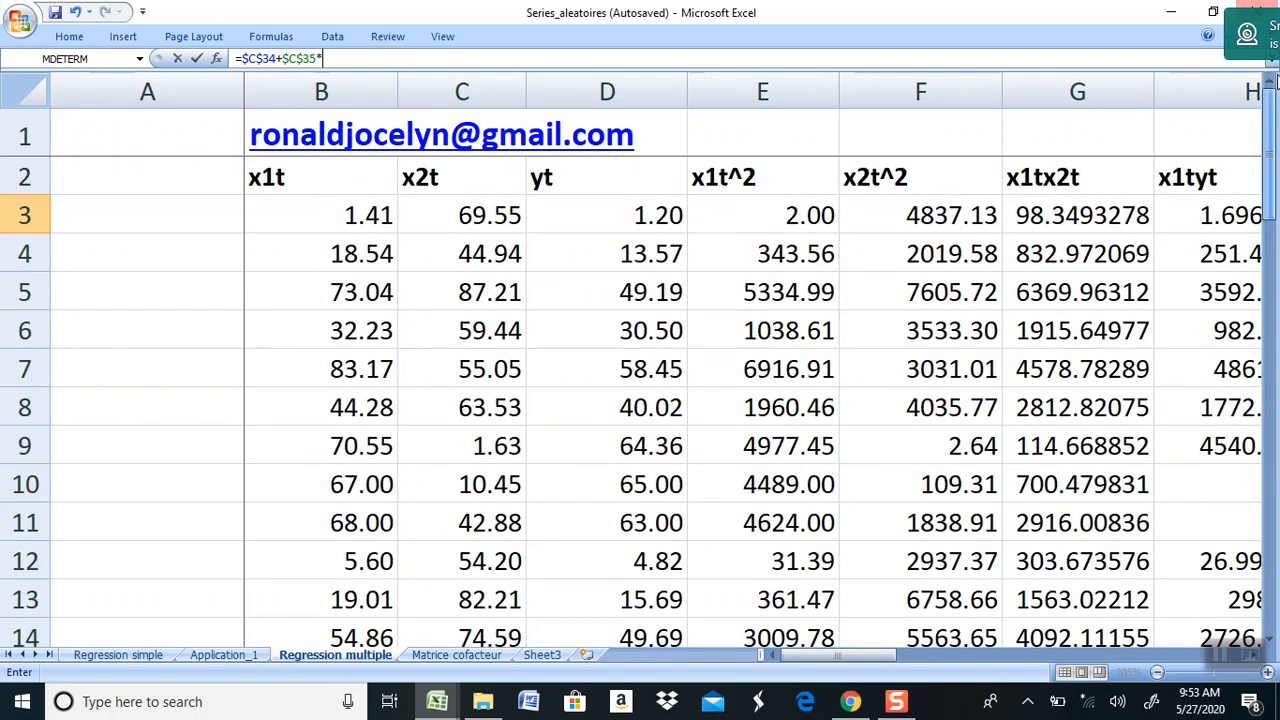
left_click(333, 214)
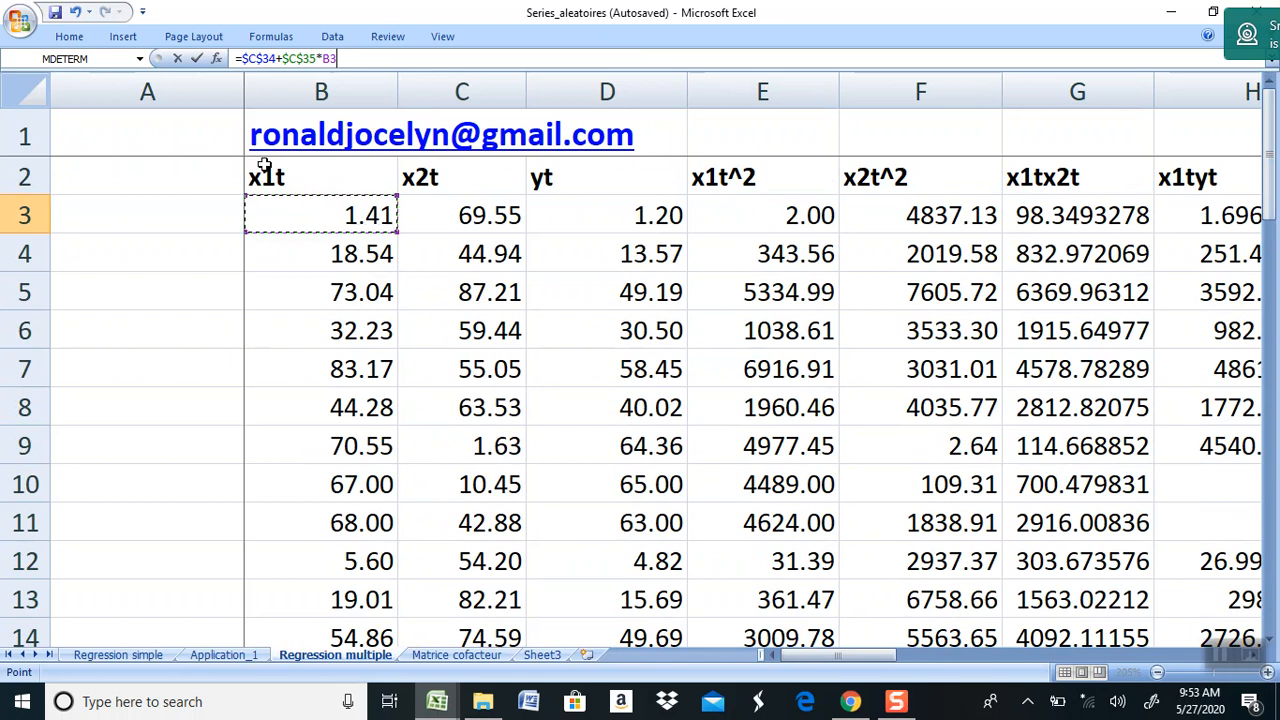
- Complete the J3 formula with the x2t term, +$C$36*C3, and fill it down the ^yt column through J25
type("+")
left_click_drag(1270, 150, 1275, 470)
left_click(444, 373)
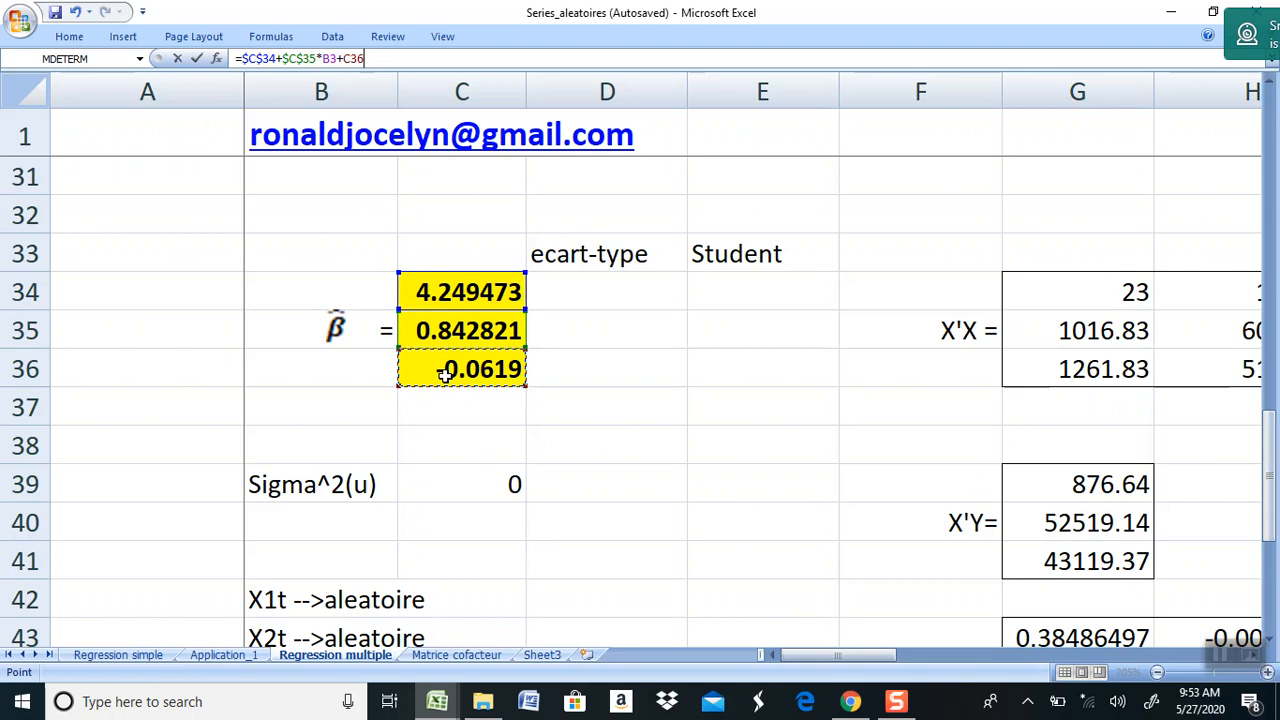
key("F4")
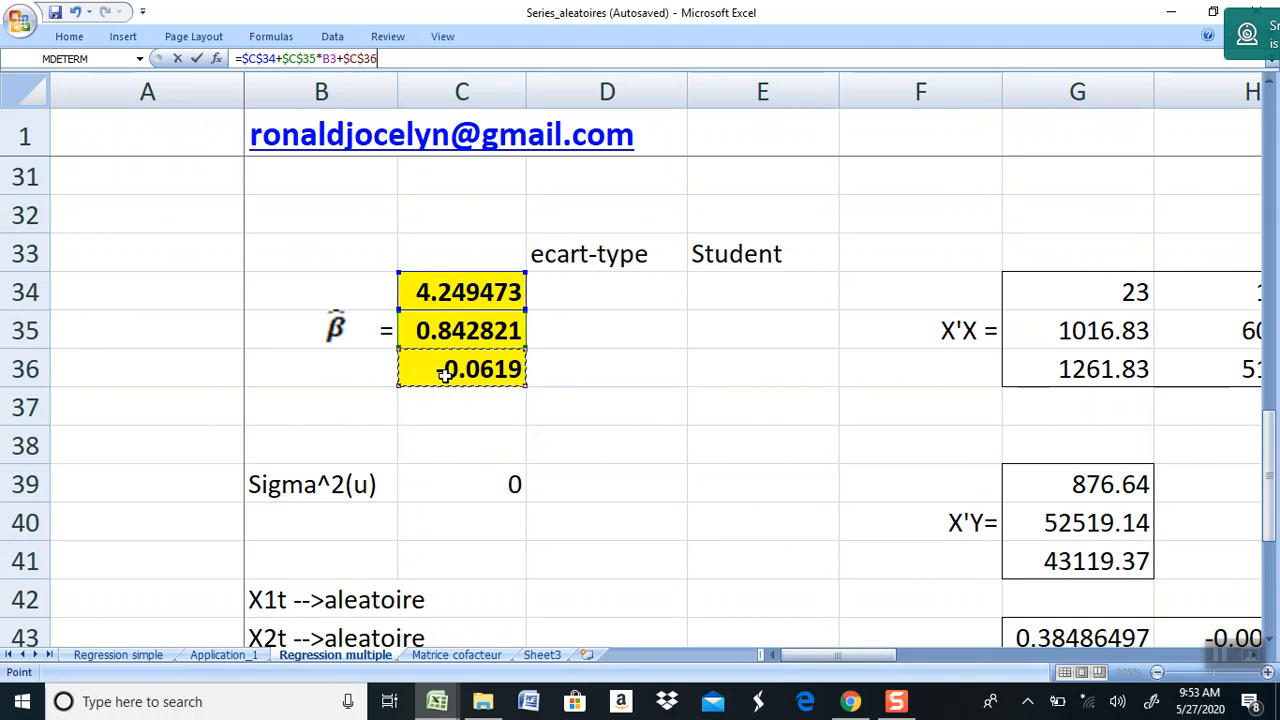
type("*")
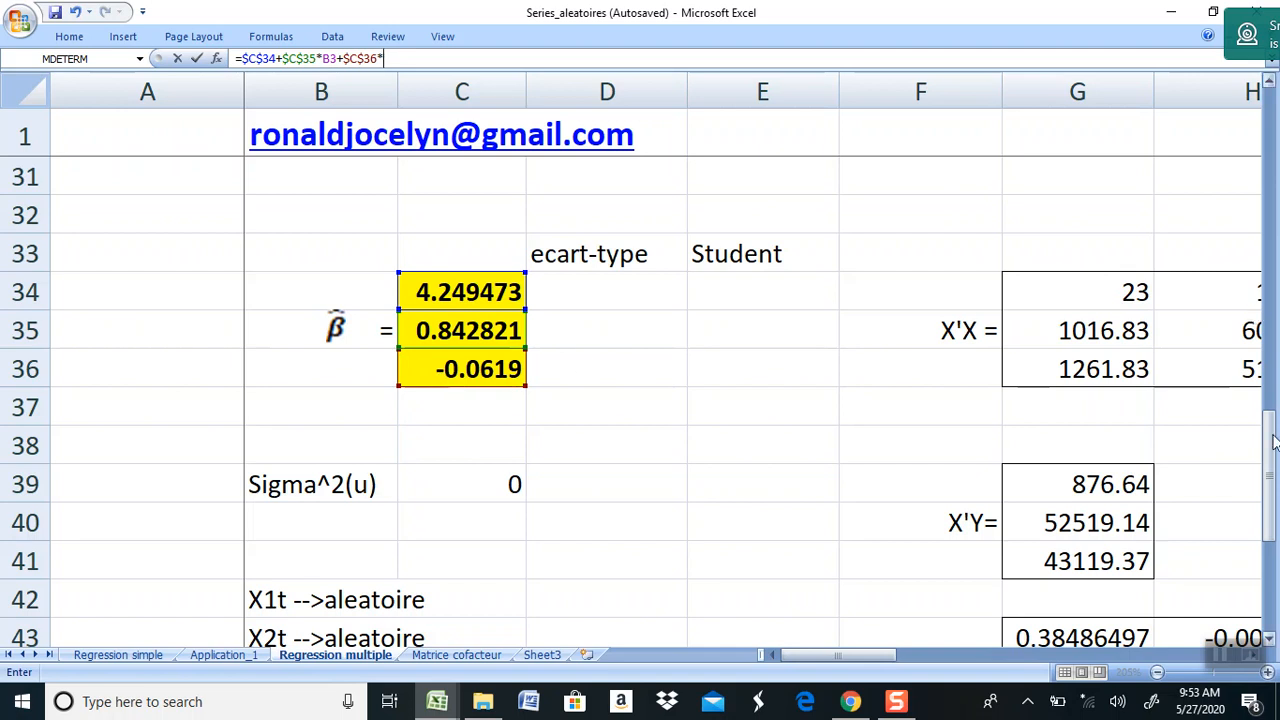
left_click_drag(1274, 453, 1274, 453)
left_click_drag(1275, 425, 1276, 110)
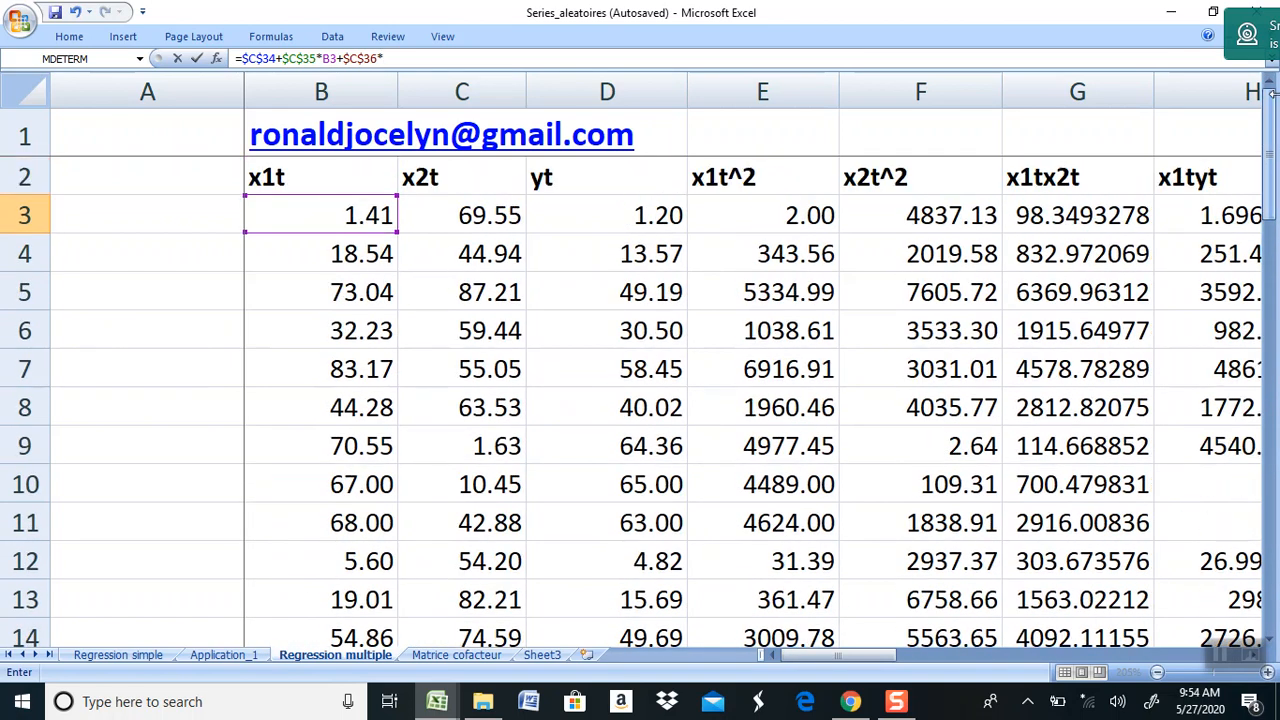
left_click(466, 215)
key("Return")
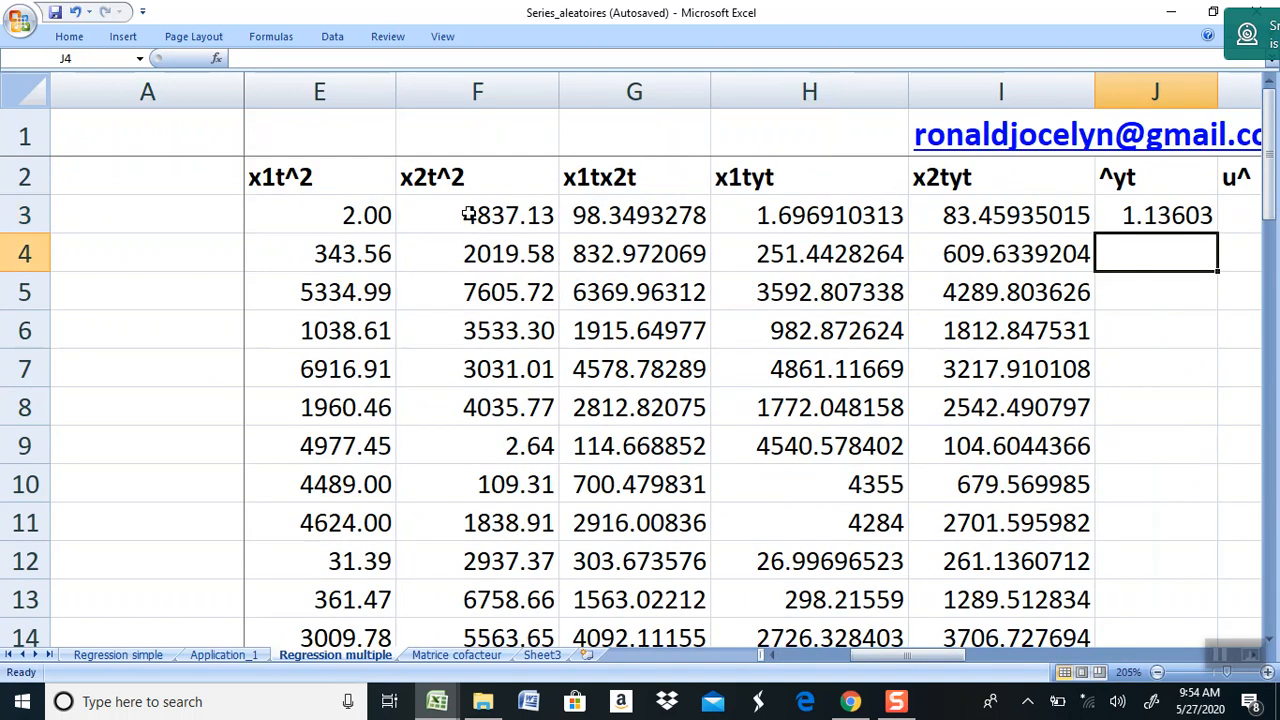
left_click(1168, 212)
left_click_drag(1219, 233, 731, 543)
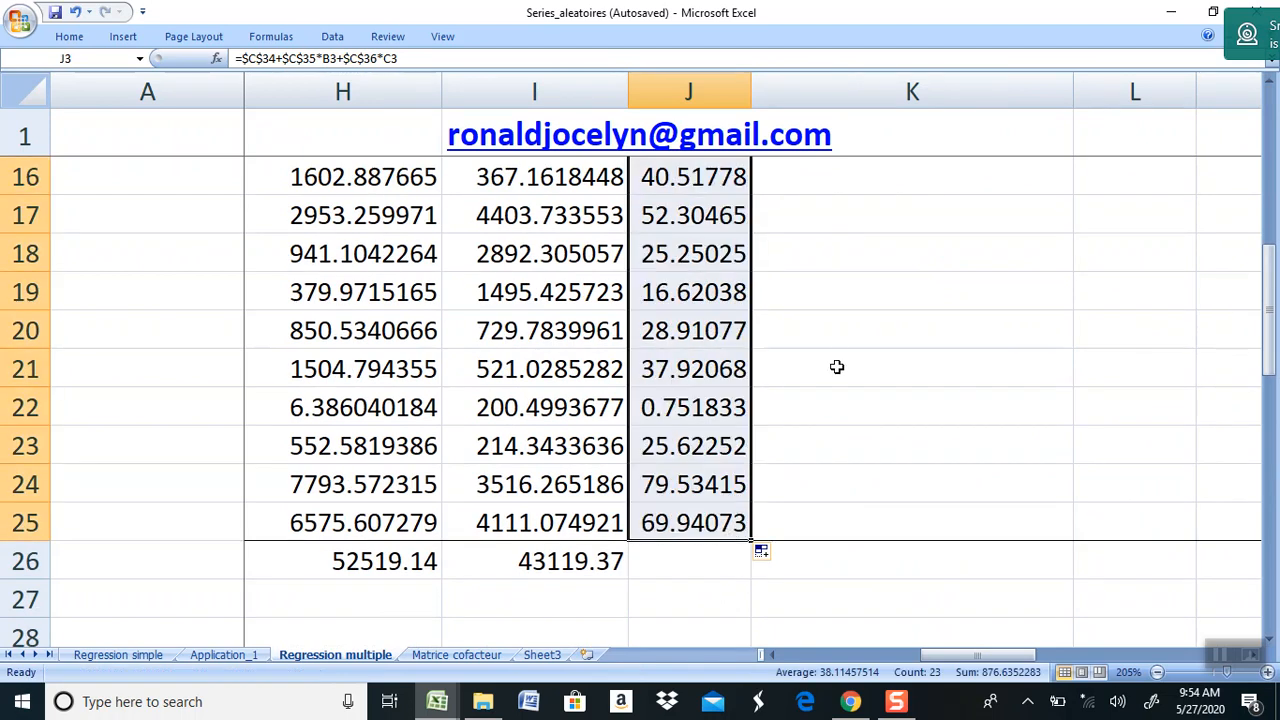
- Begin the residual formula in K3 with a reference to the observed yt value, =D3
key("Up")
key("Right")
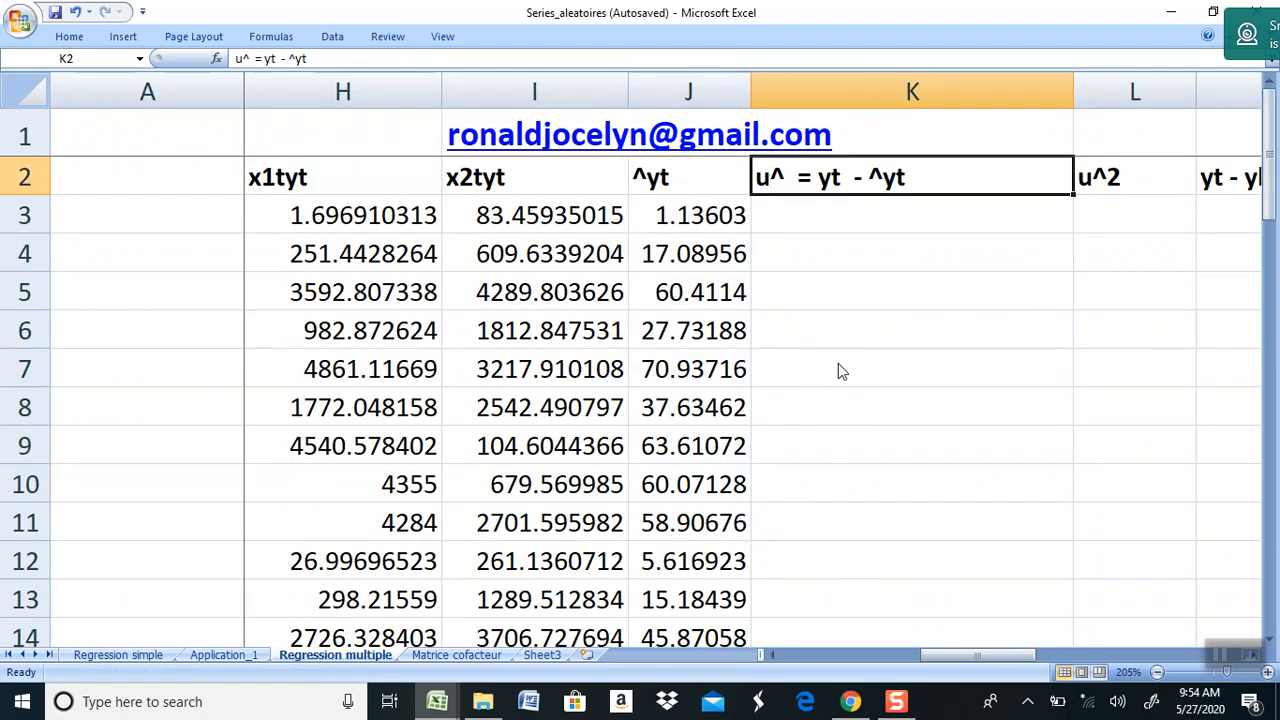
key("Down")
type("=")
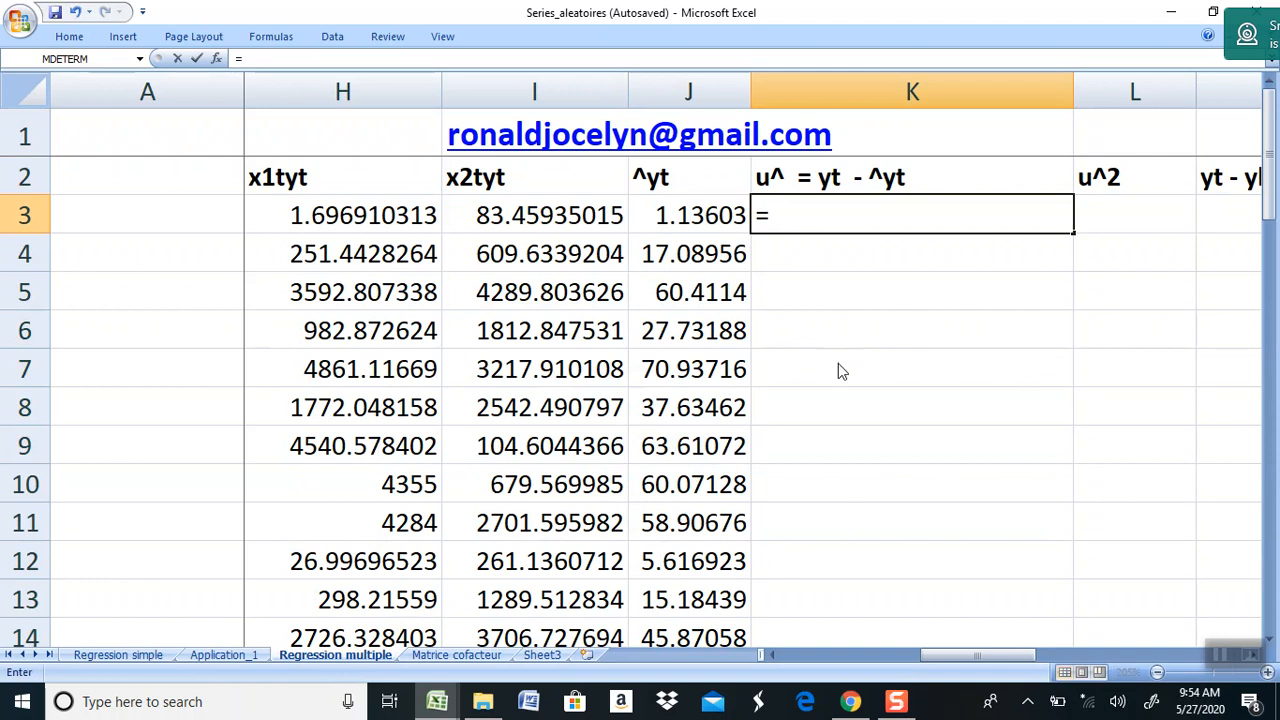
key("Left")
key("Left")
key("Left")
key("Left")
key("Left")
key("Left")
key("Left")
key("Left")
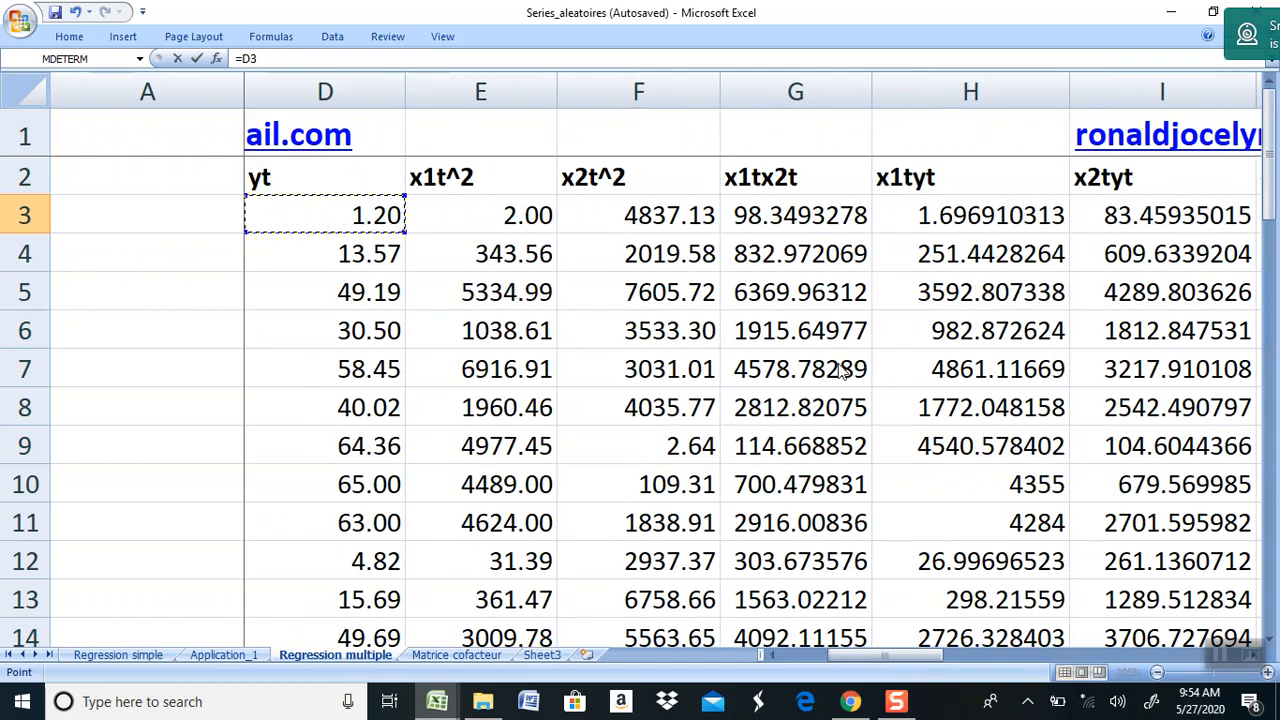
key("Right")
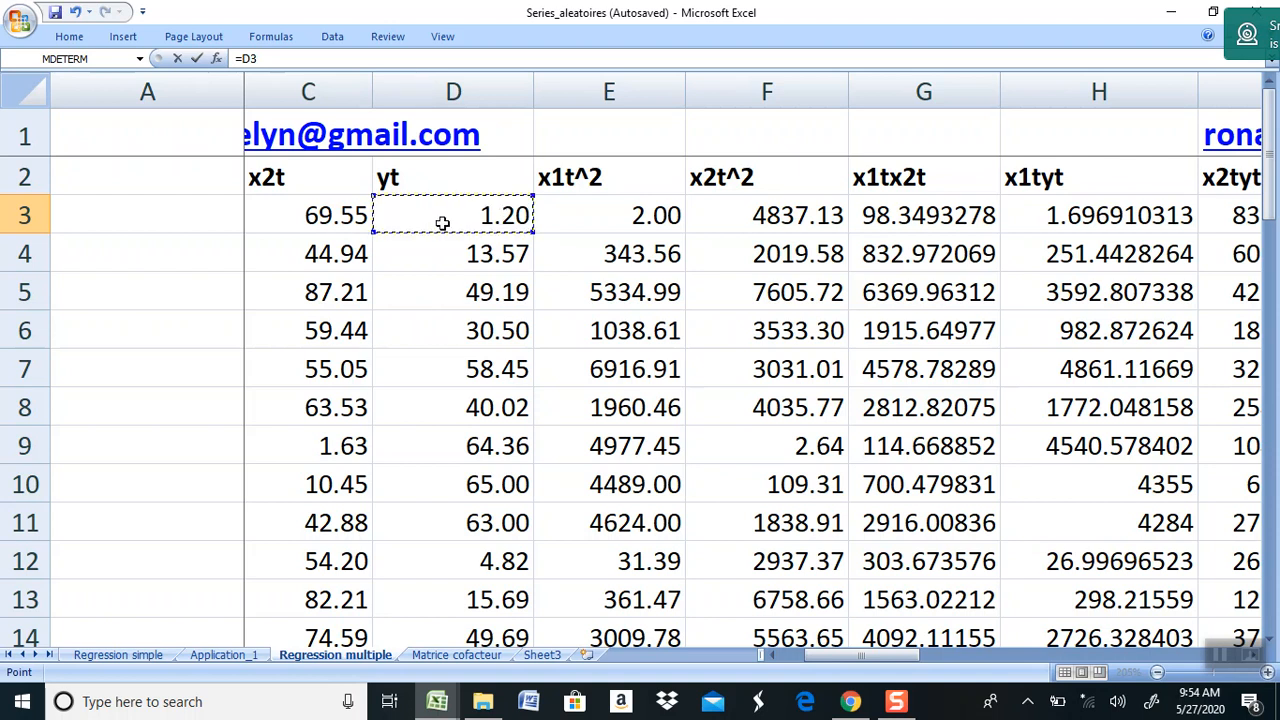
- Complete the K3 formula by subtracting the fitted value, =D3-J3, and fill it down the residual column through K25
type("-")
key("Right")
key("Right")
key("Right")
key("Right")
key("Right")
key("Right")
key("Right")
key("Left")
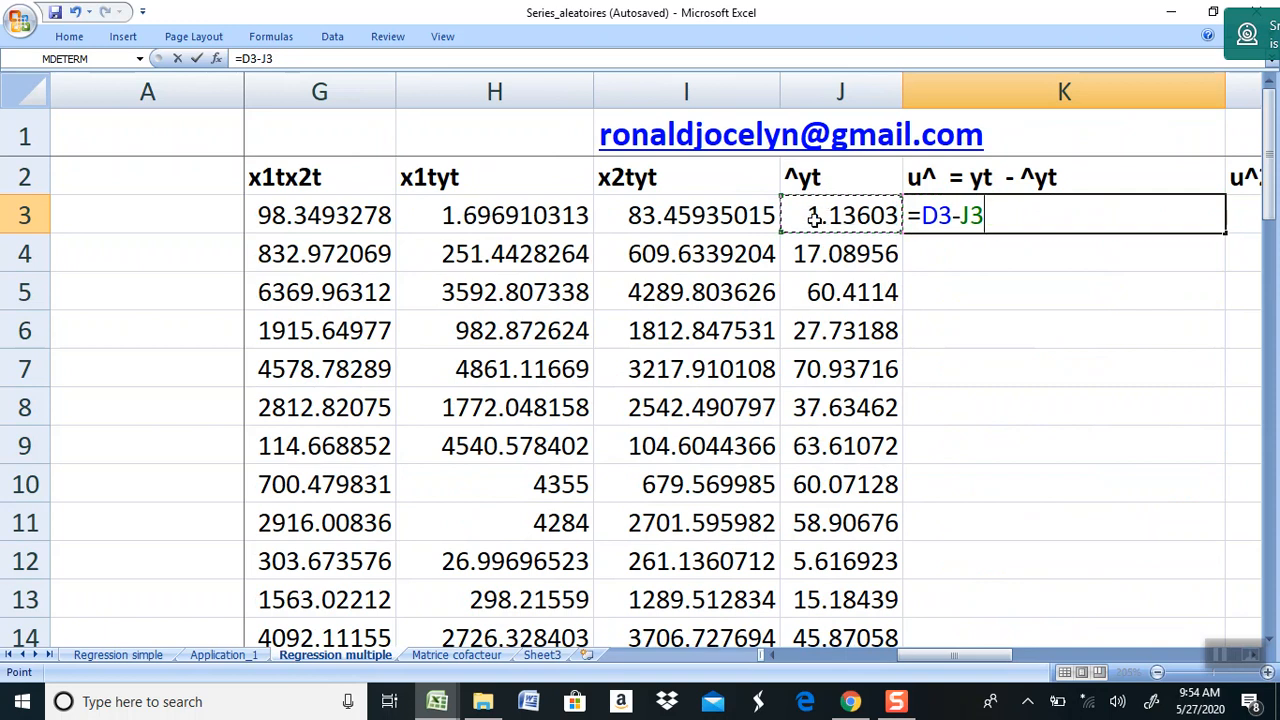
key("Return")
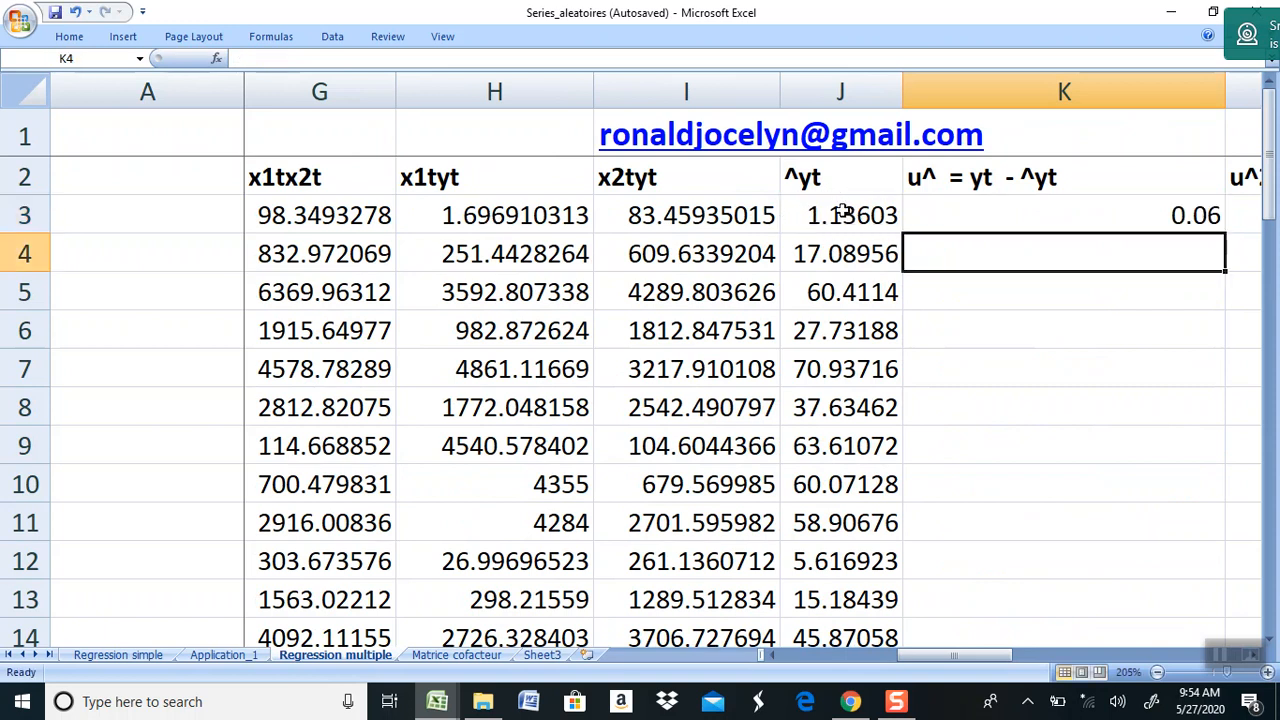
left_click(1186, 210)
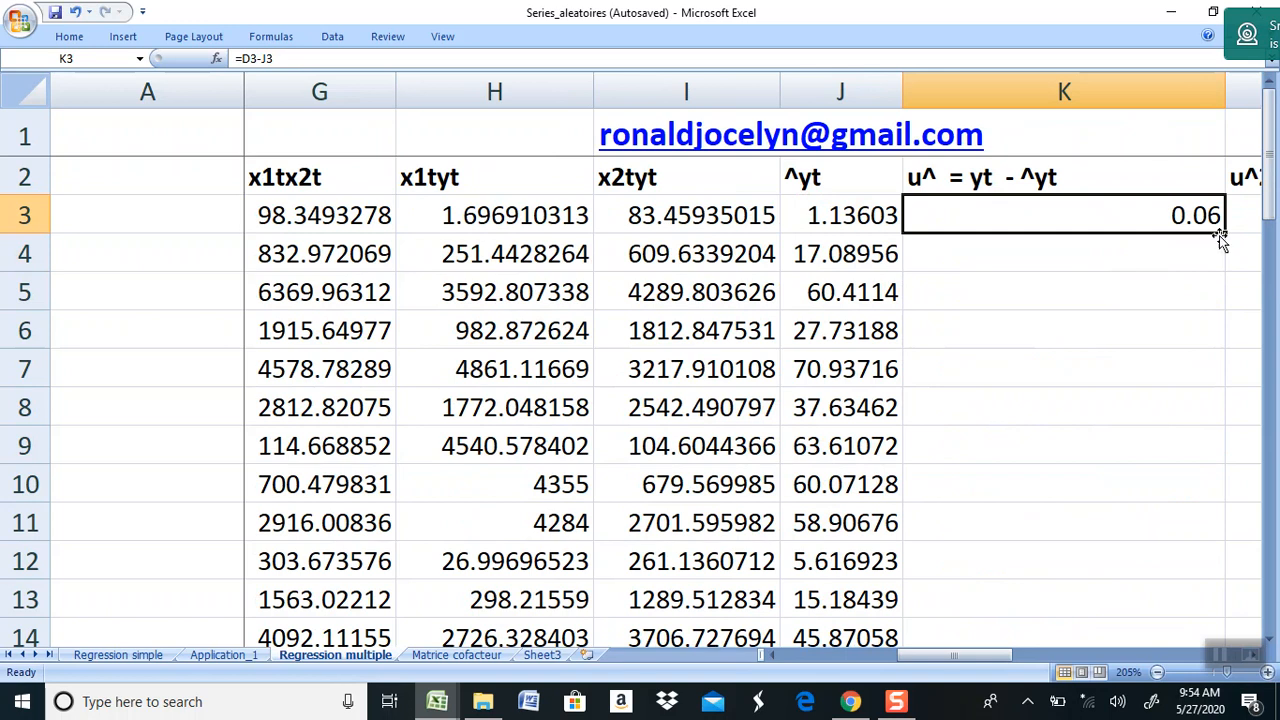
left_click_drag(1225, 233, 1167, 545)
- Total the residuals in K26 with =SUM(K3:K25)
left_click(1096, 572)
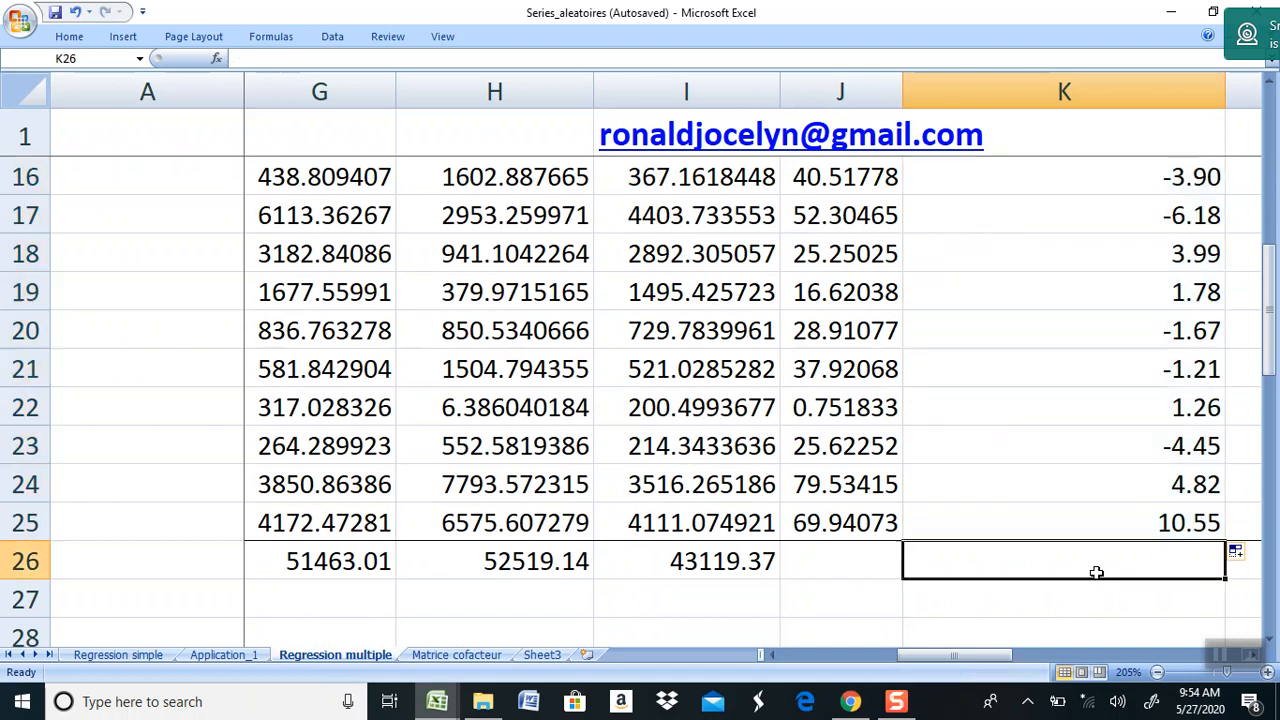
type("=s")
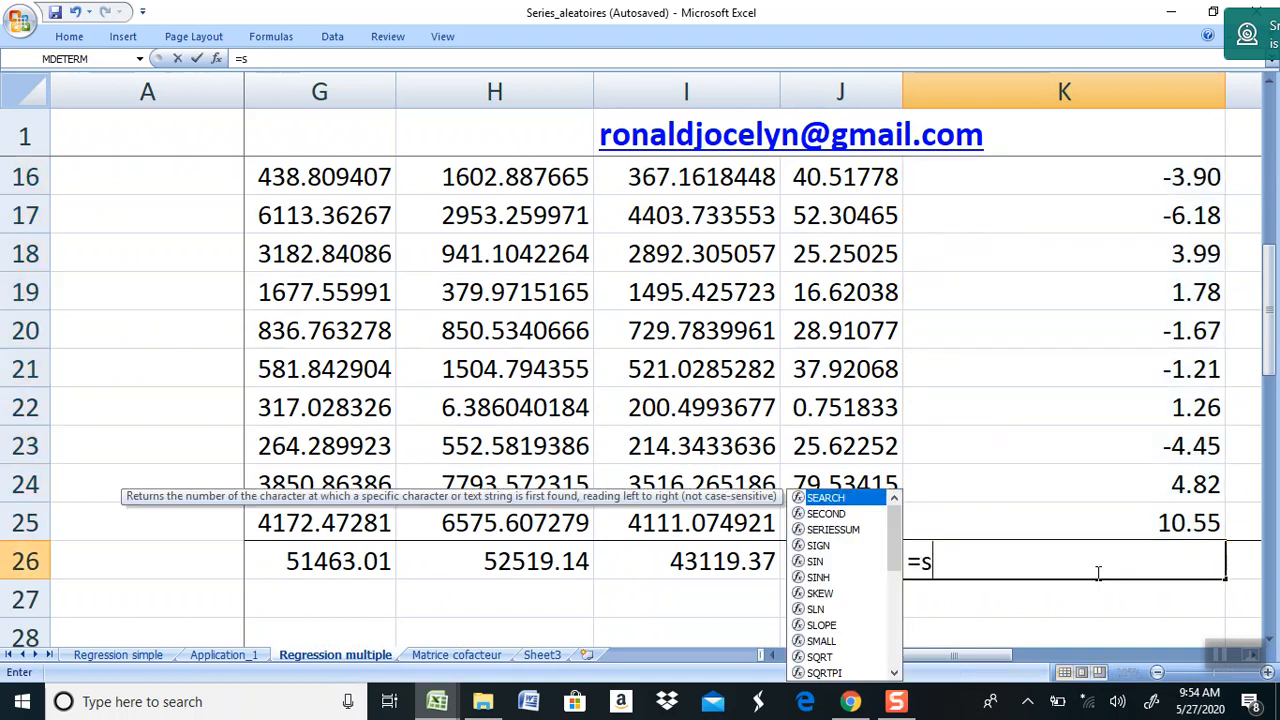
type("um")
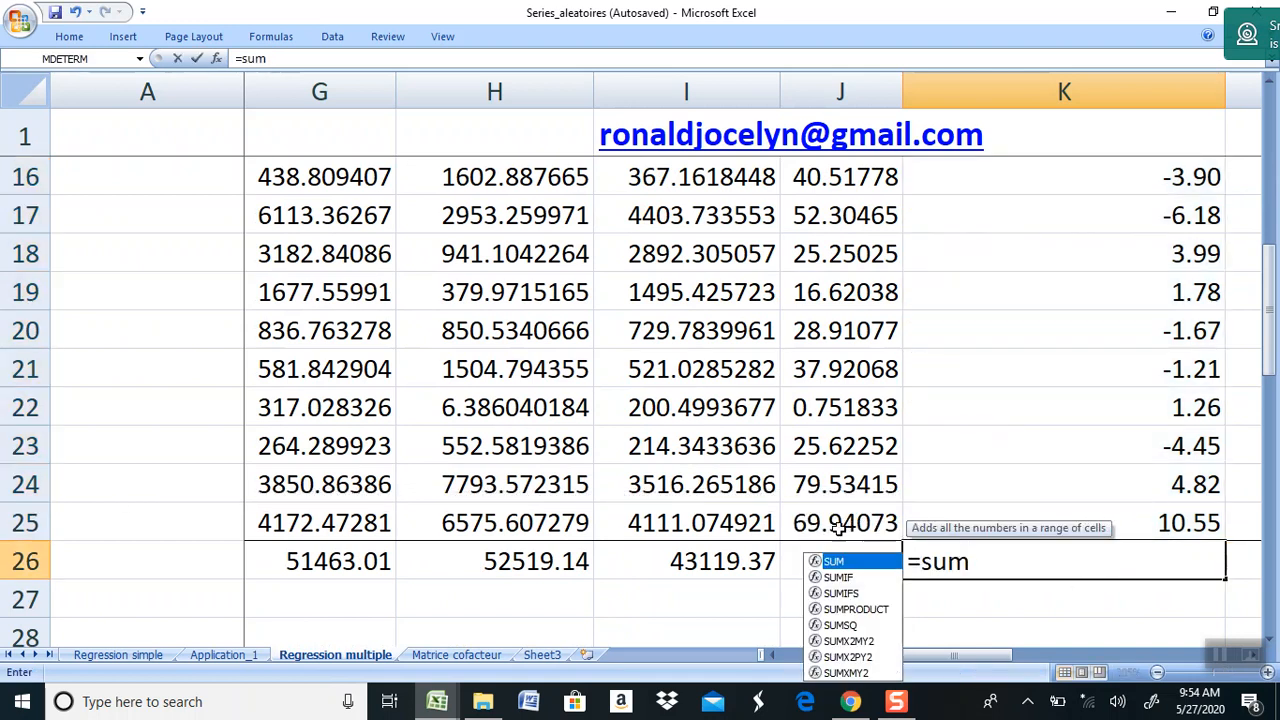
double_click(853, 566)
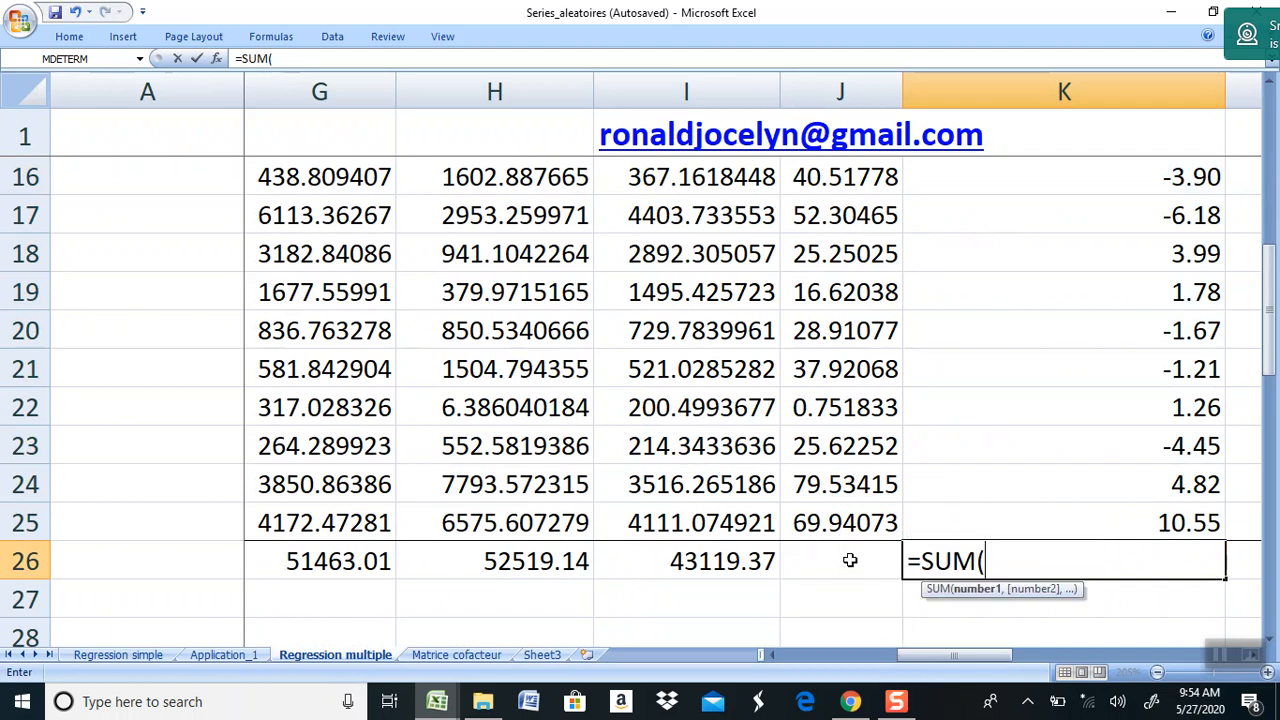
left_click(1085, 510)
key("shift+Up")
key("shift+Up")
key("shift+Up")
key("shift+Up")
key("shift+Up")
key("shift+Up")
key("shift+Up")
key("shift+Up")
key("shift+Up")
key("shift+Up")
key("shift+Up")
key("shift+Up")
key("shift+Up")
key("shift+Up")
key("shift+Up")
key("shift+Up")
key("shift+Up")
key("shift+Up")
key("shift+Up")
key("shift+Up")
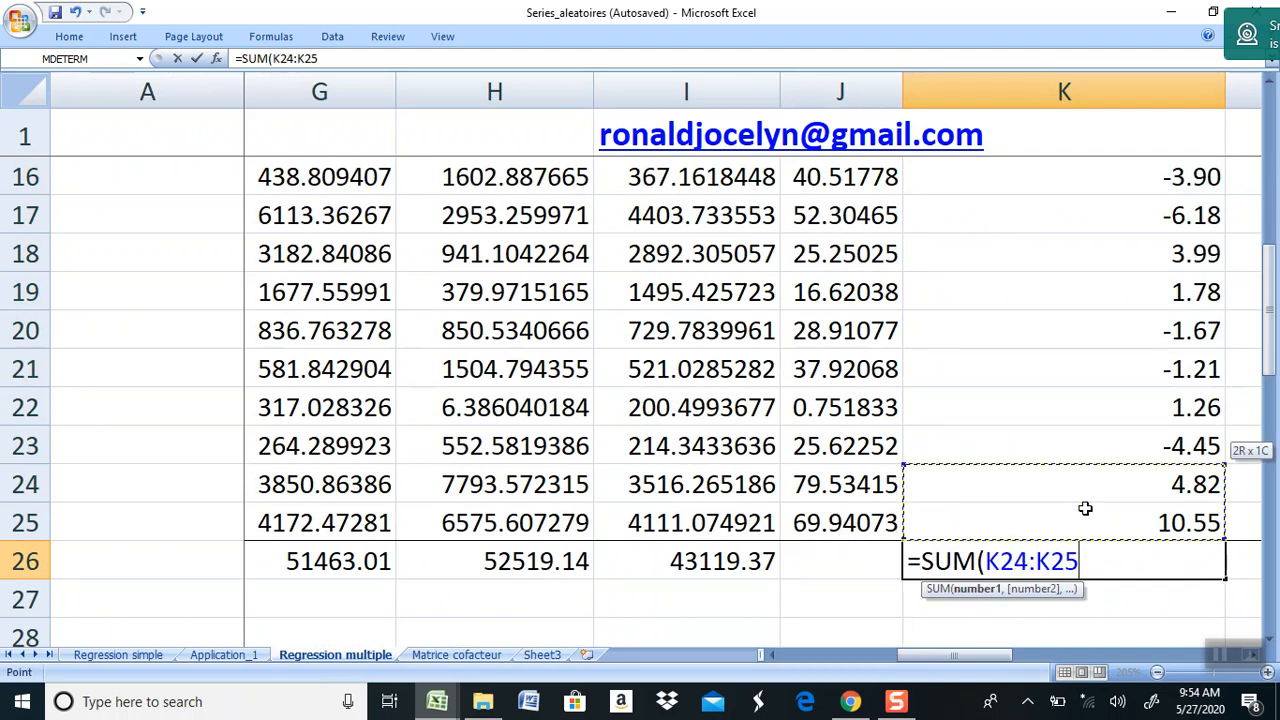
key("shift+Down")
key("shift+Down")
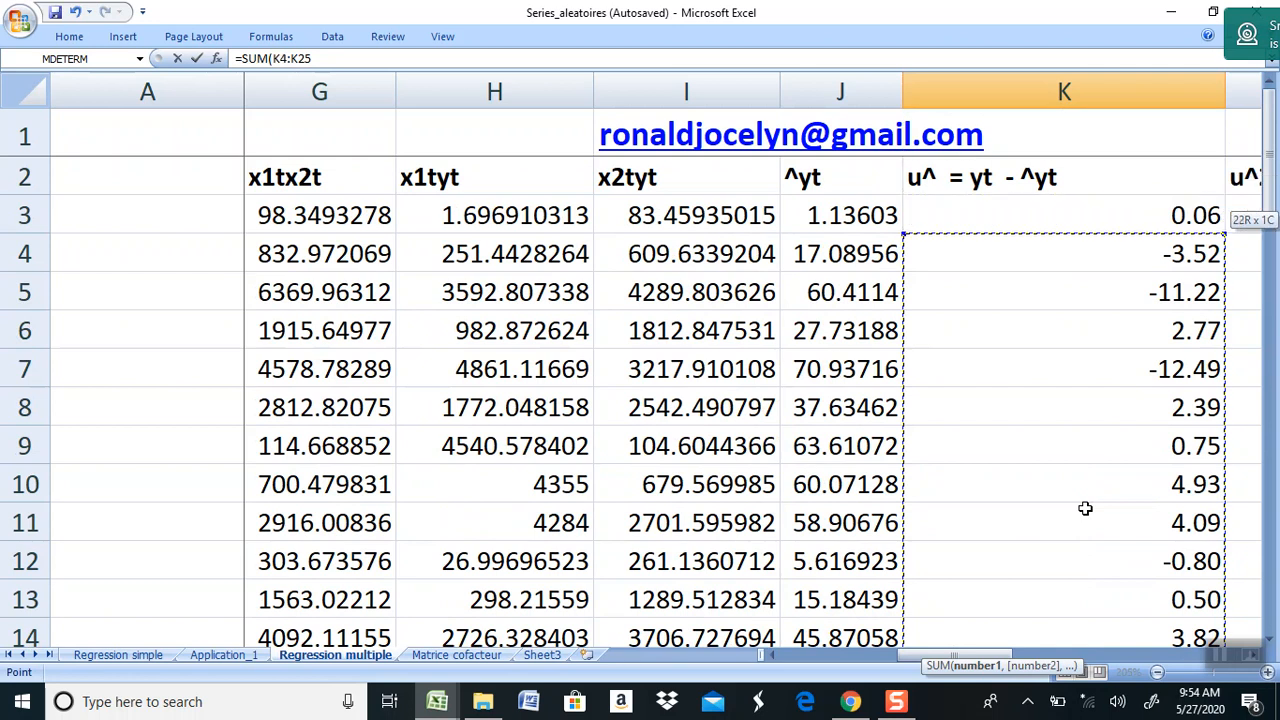
key("Return")
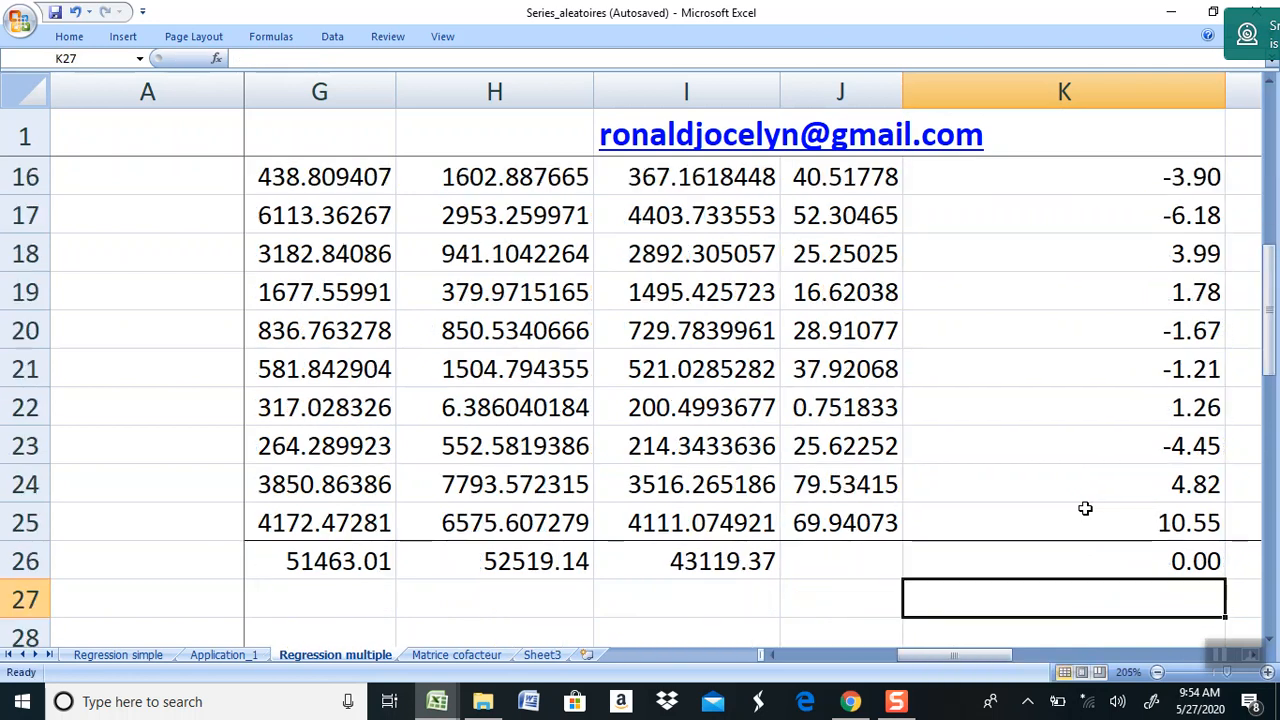
- Increase the number format of the residual total in K26 to five decimal places
left_click(1118, 553)
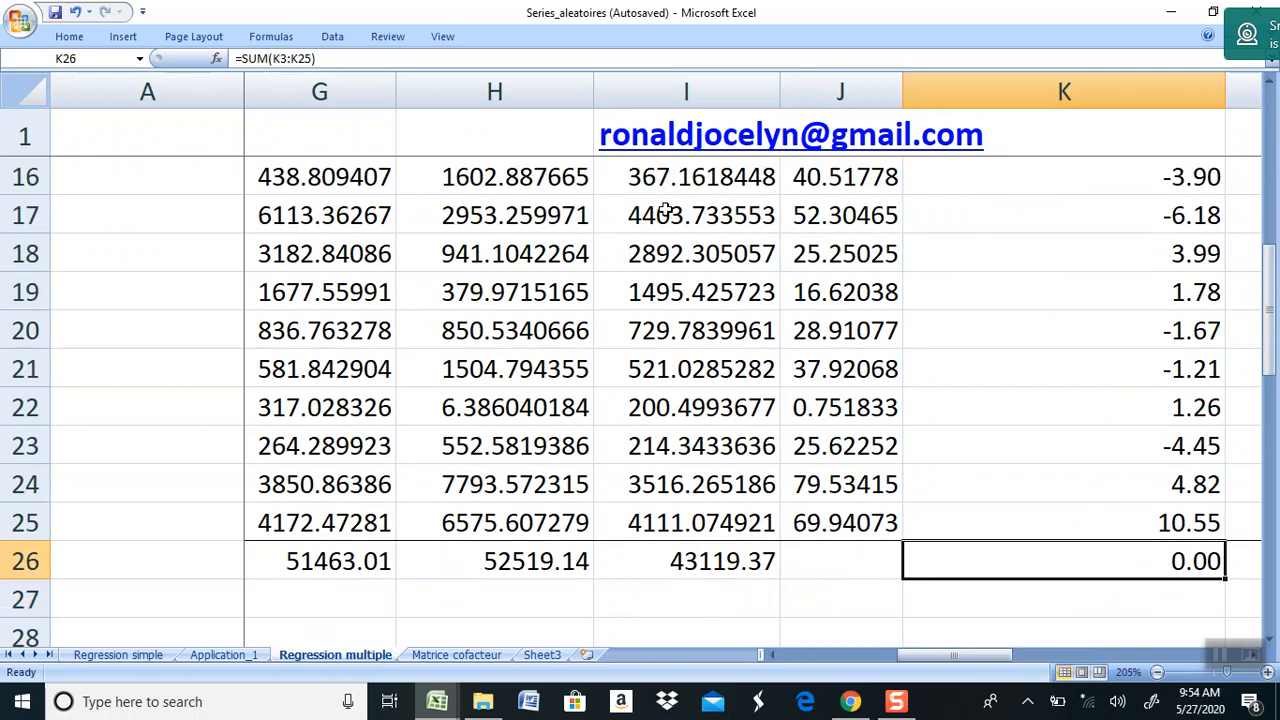
left_click(72, 40)
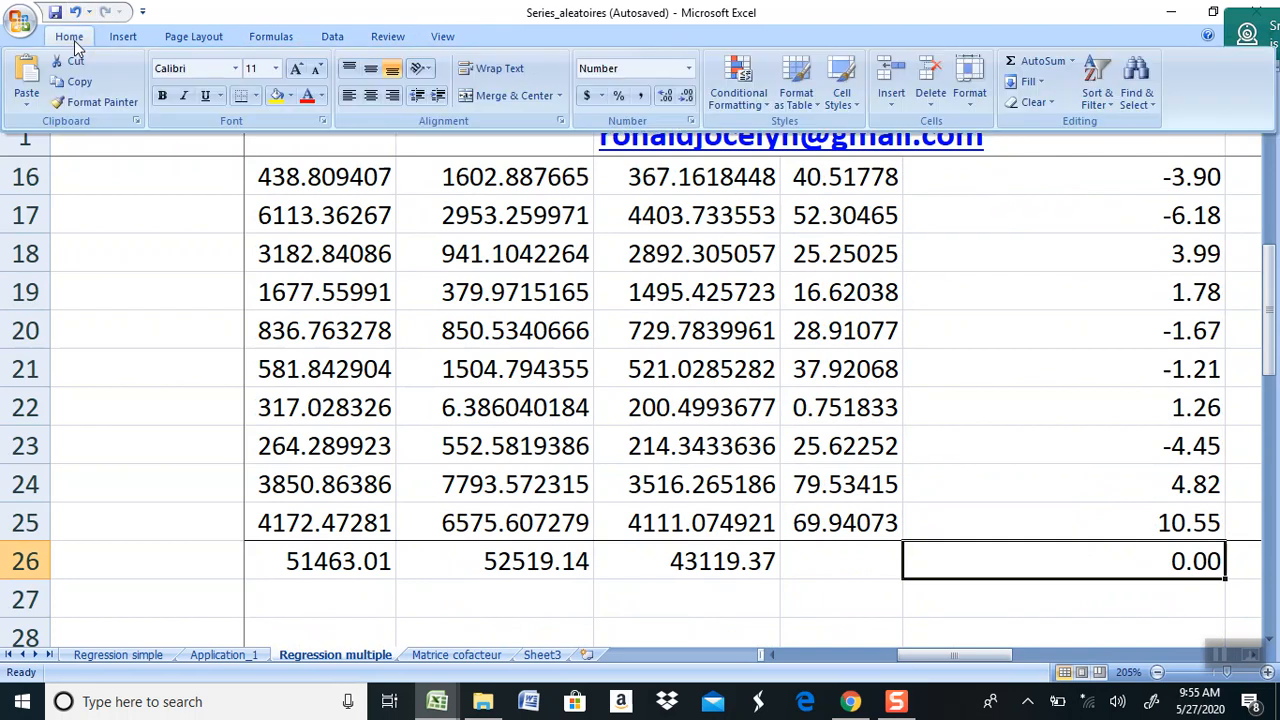
left_click(665, 97)
left_click(700, 92)
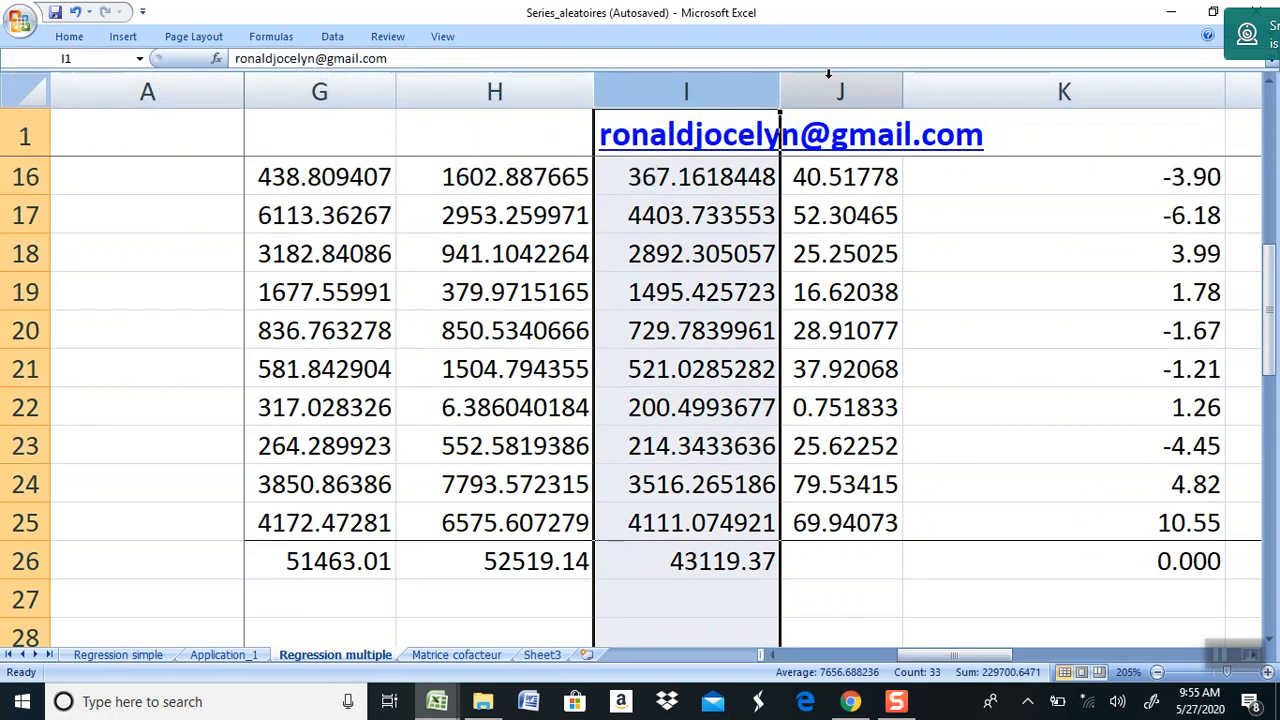
left_click(1182, 560)
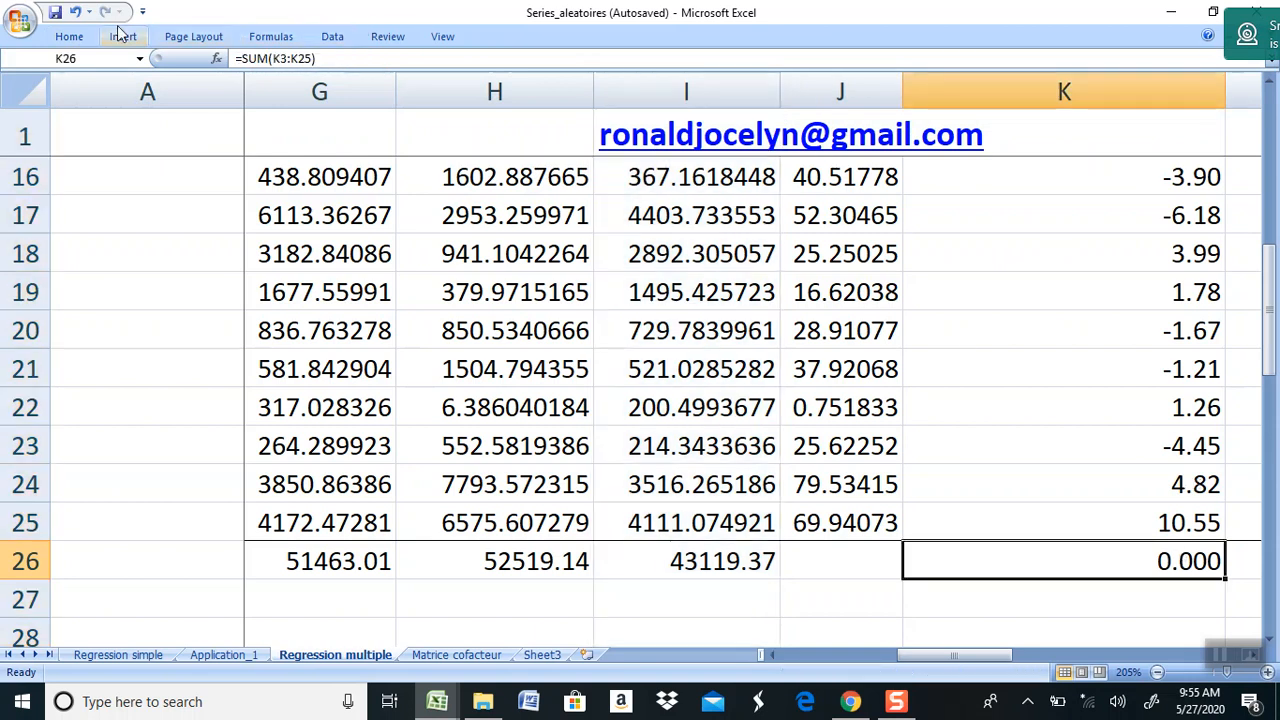
left_click(70, 37)
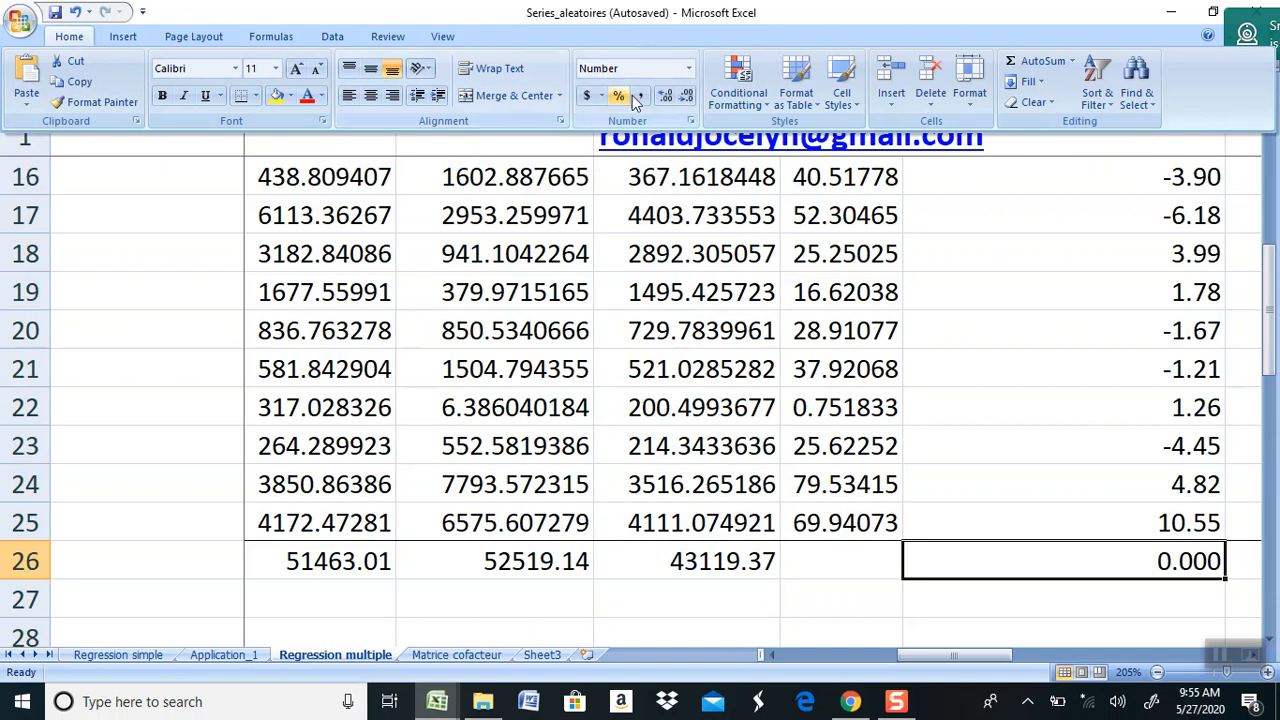
left_click(665, 95)
left_click(664, 87)
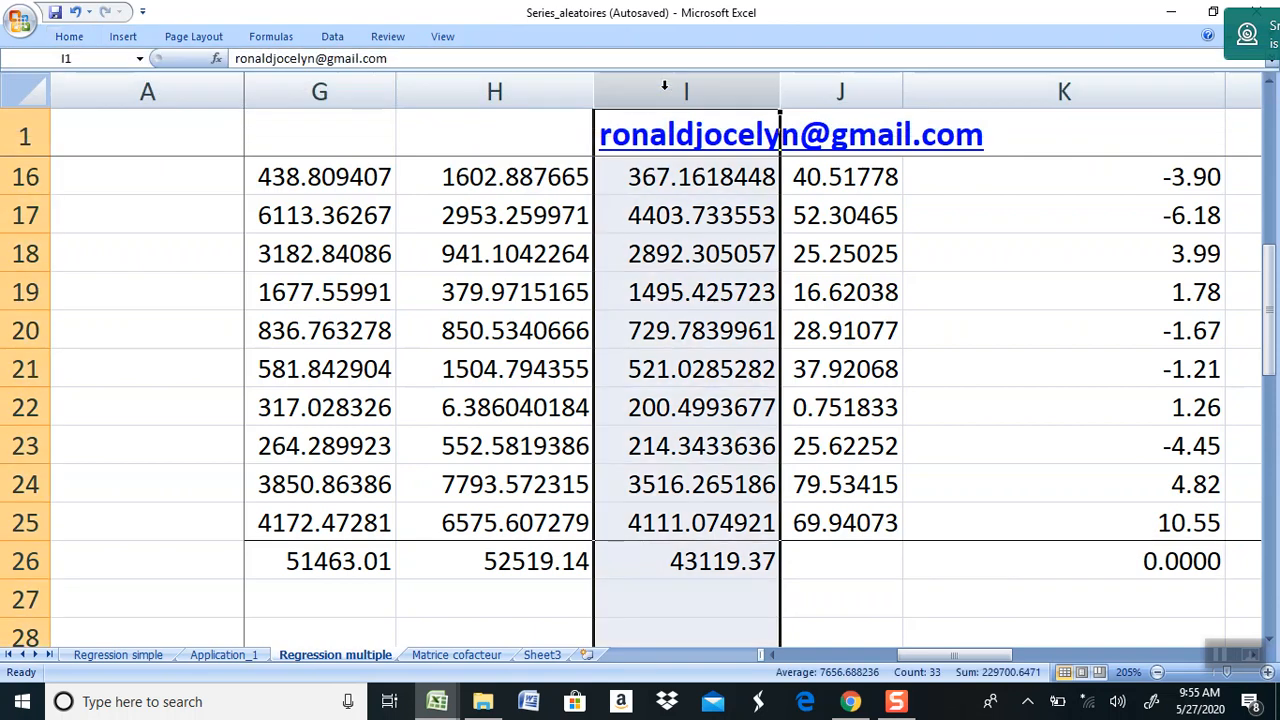
left_click(1172, 563)
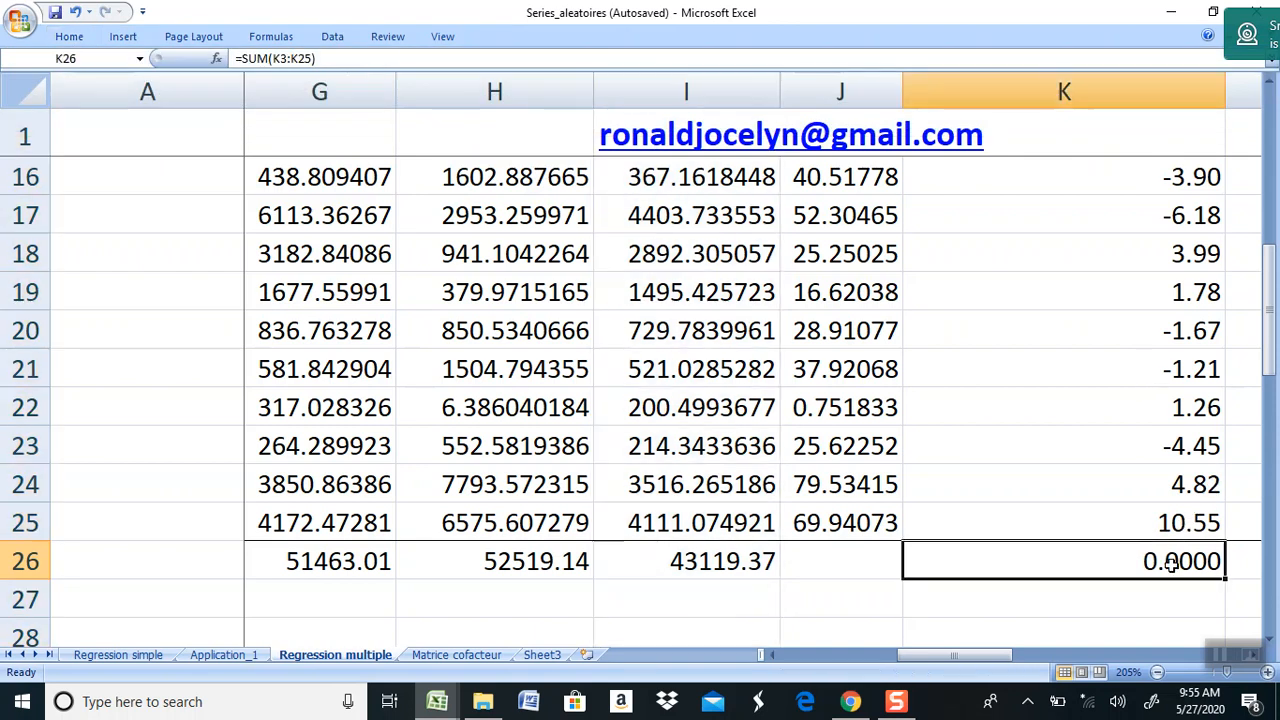
left_click(80, 37)
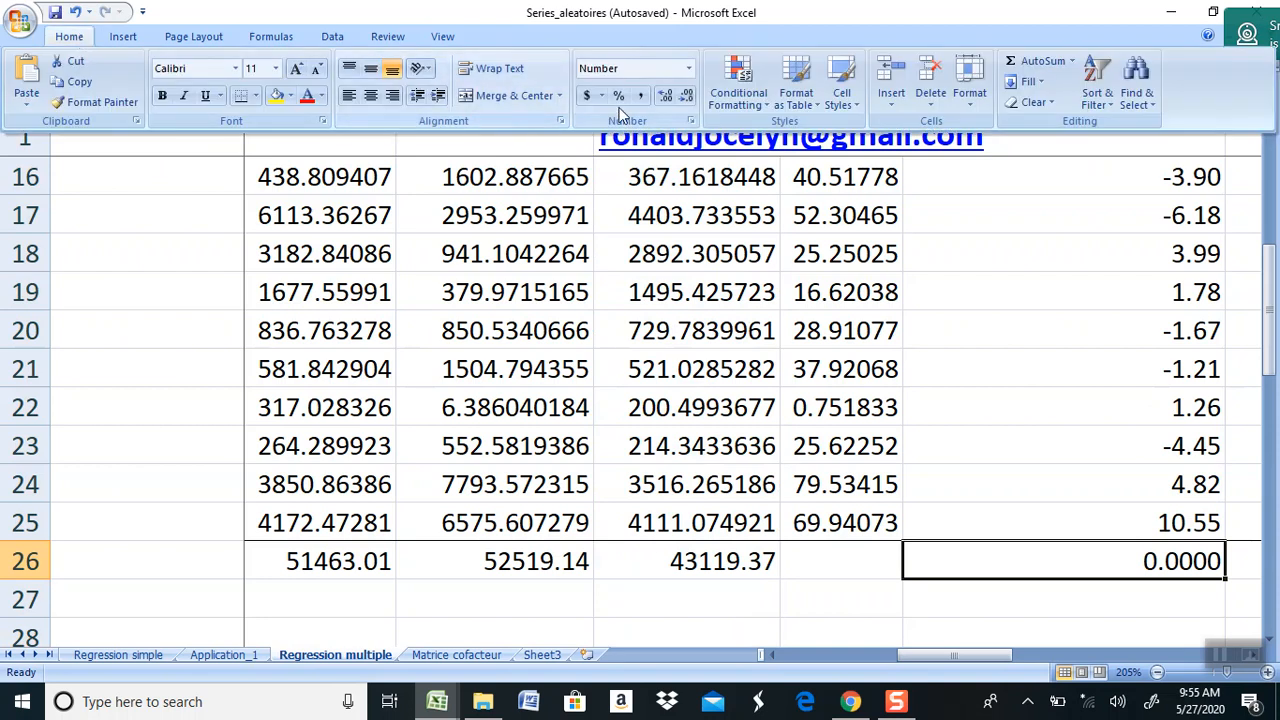
left_click(664, 95)
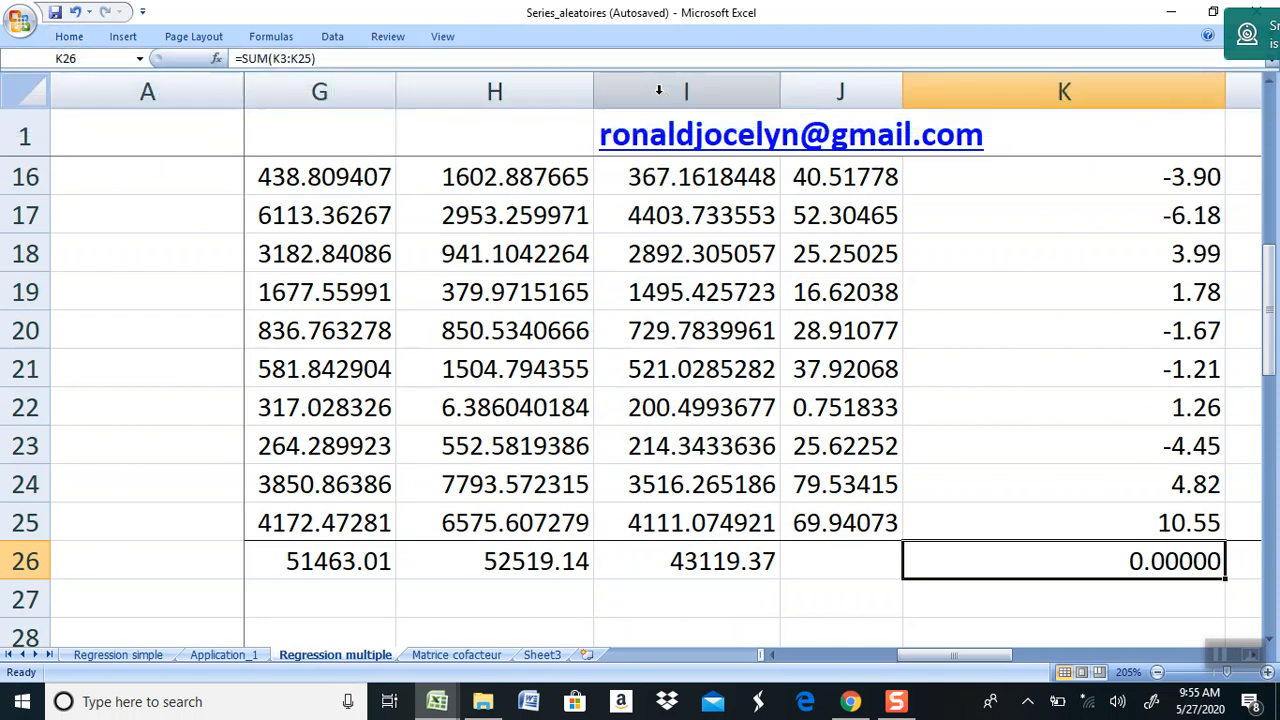
- Turn off the minimized ribbon so its commands stay displayed, keeping the residual total in view
right_click(624, 45)
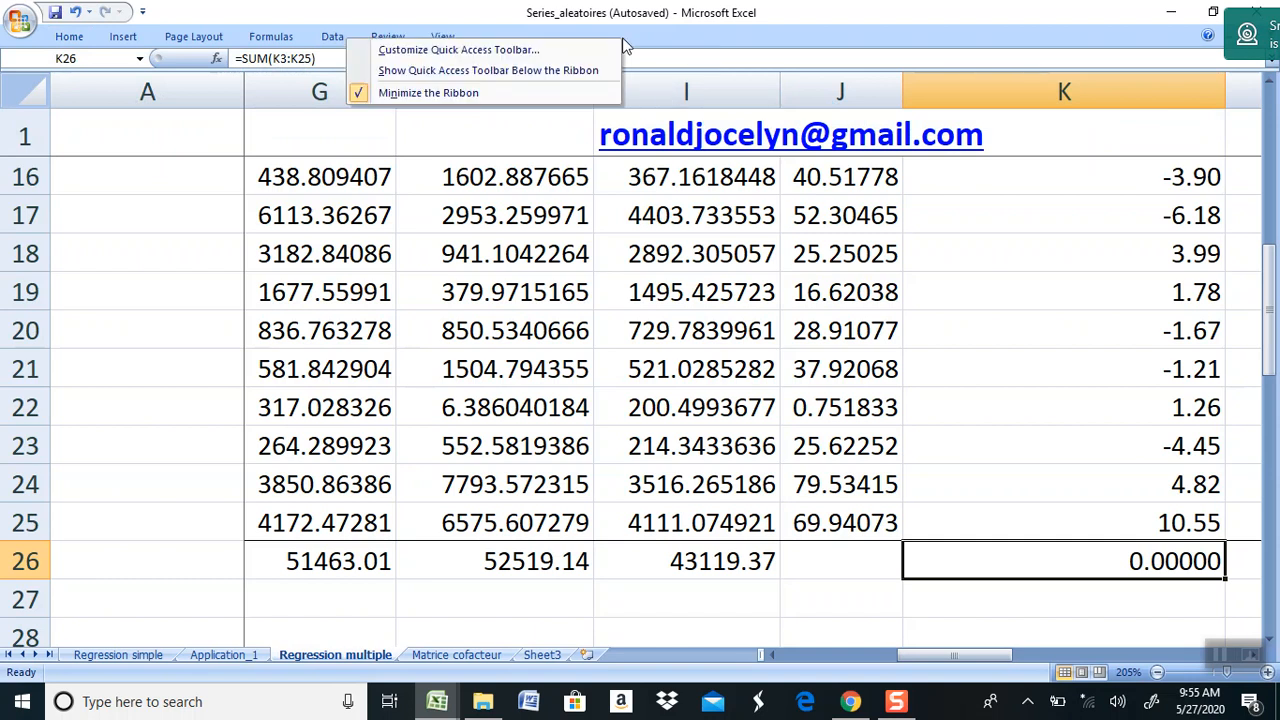
left_click(481, 94)
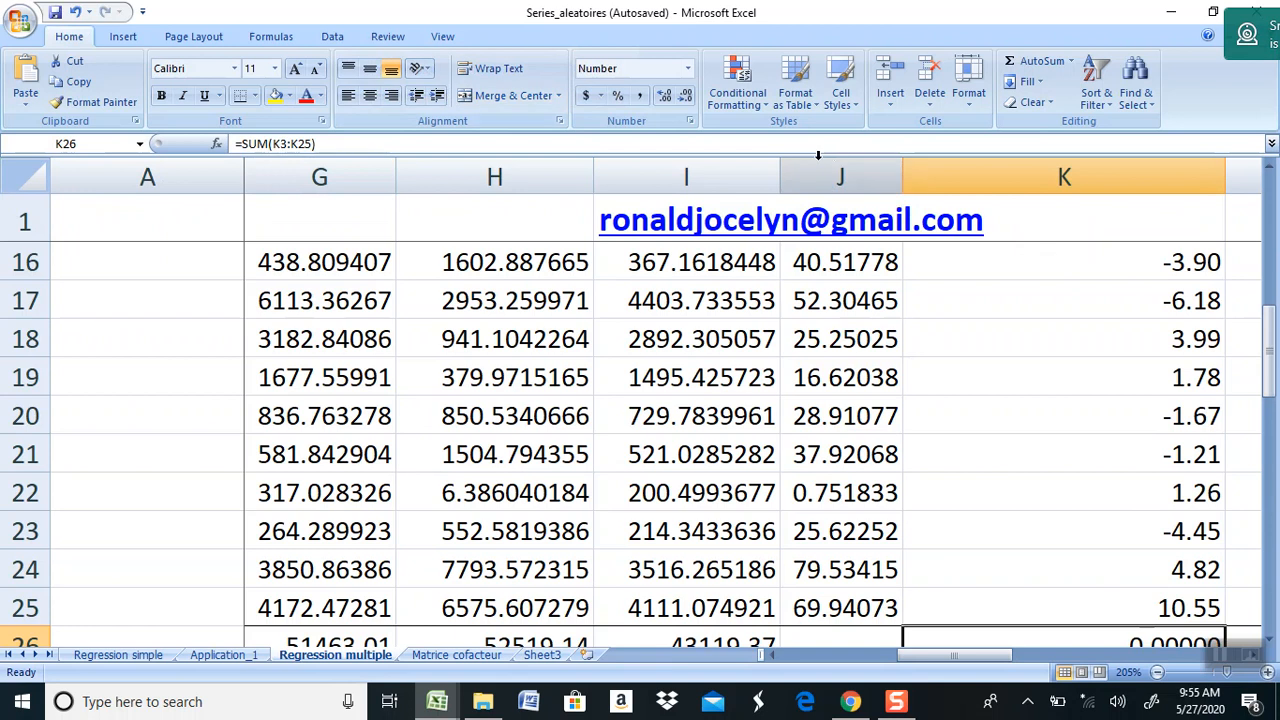
left_click_drag(1270, 346, 1272, 384)
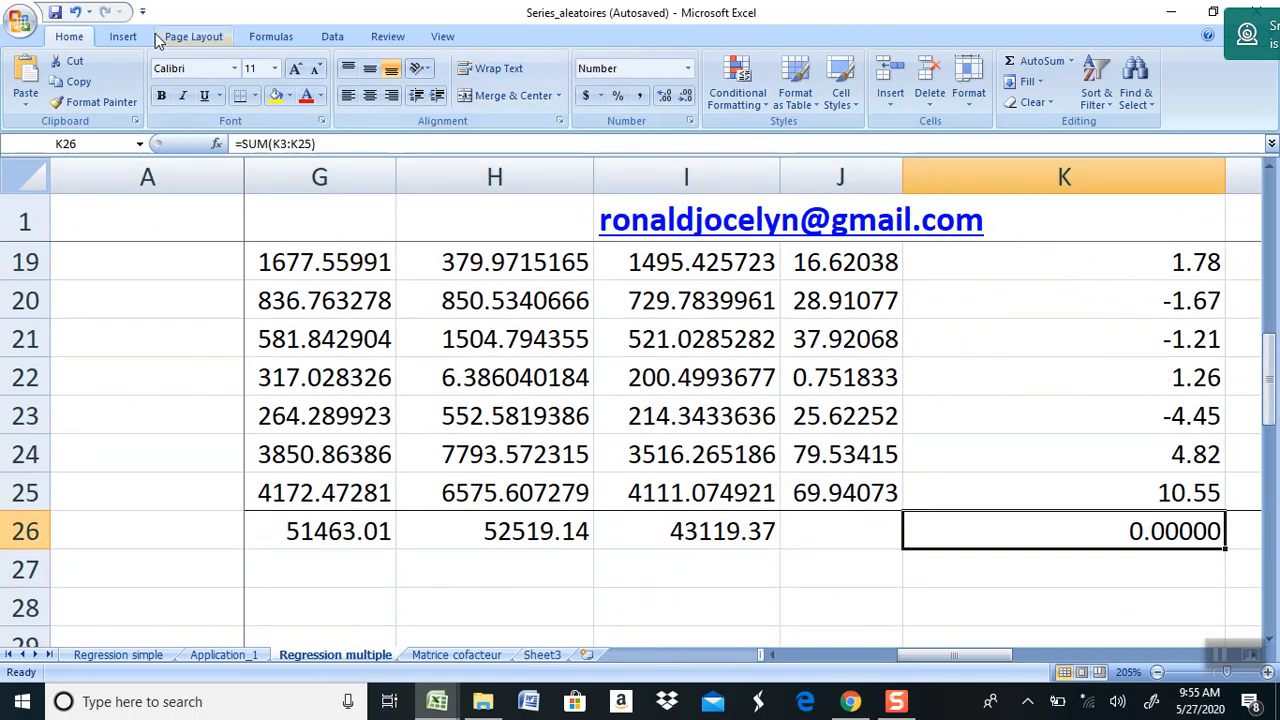
- Extend the residual total in K26 to fourteen decimal places to check how close it is to zero
left_click(664, 97)
left_click(664, 97)
left_click(664, 97)
left_click(664, 97)
left_click(664, 97)
left_click(664, 97)
left_click(664, 97)
left_click(664, 97)
left_click(664, 97)
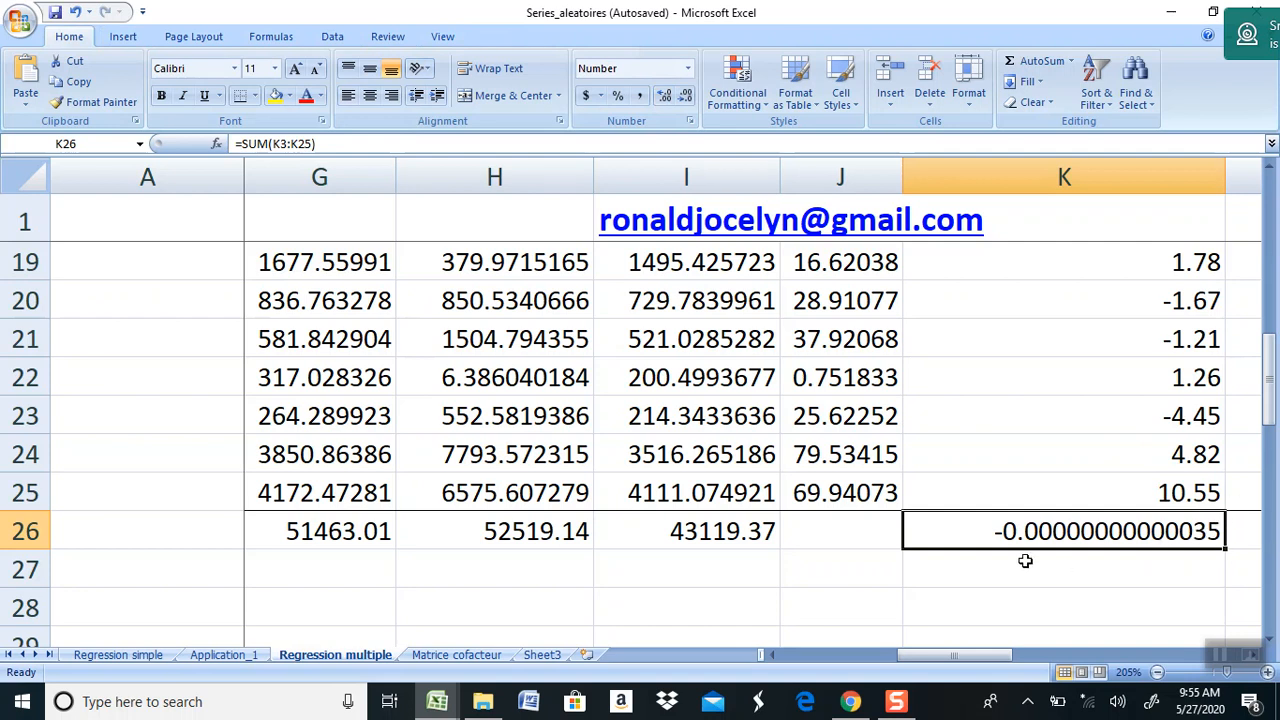
- Reduce the number format of the residual total in K26 to one decimal place
left_click(684, 97)
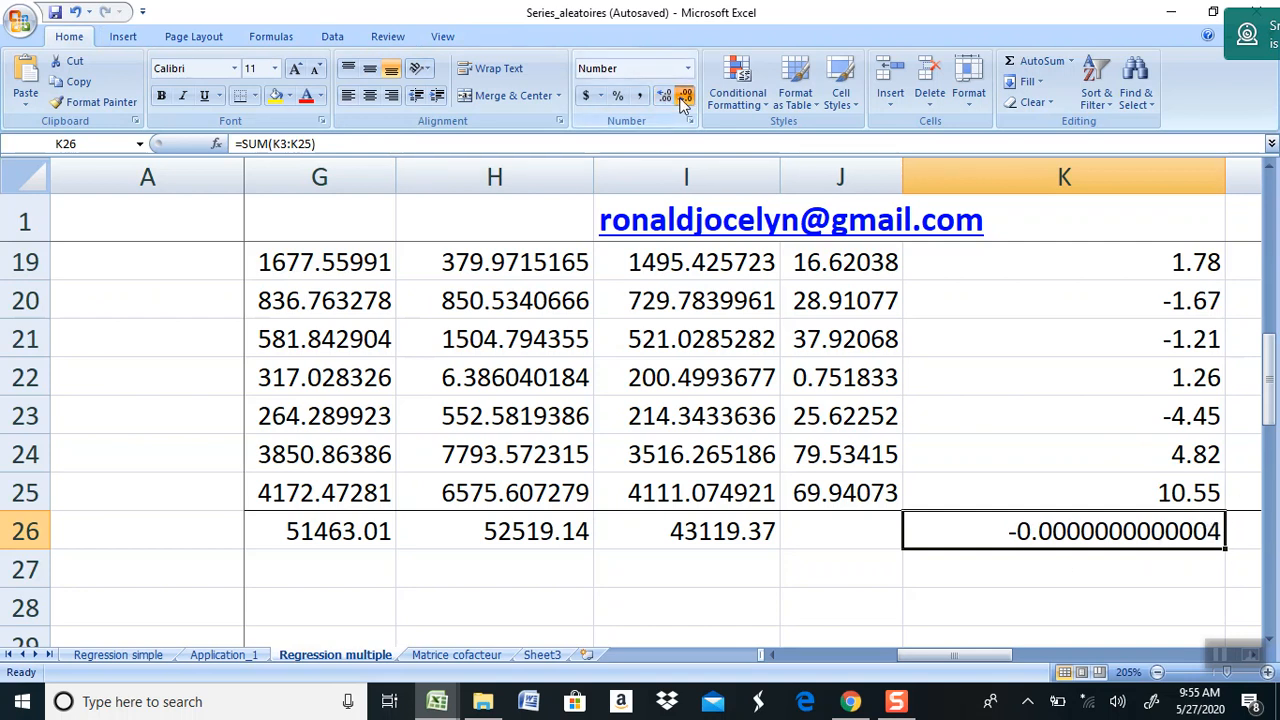
left_click(684, 97)
left_click(684, 97)
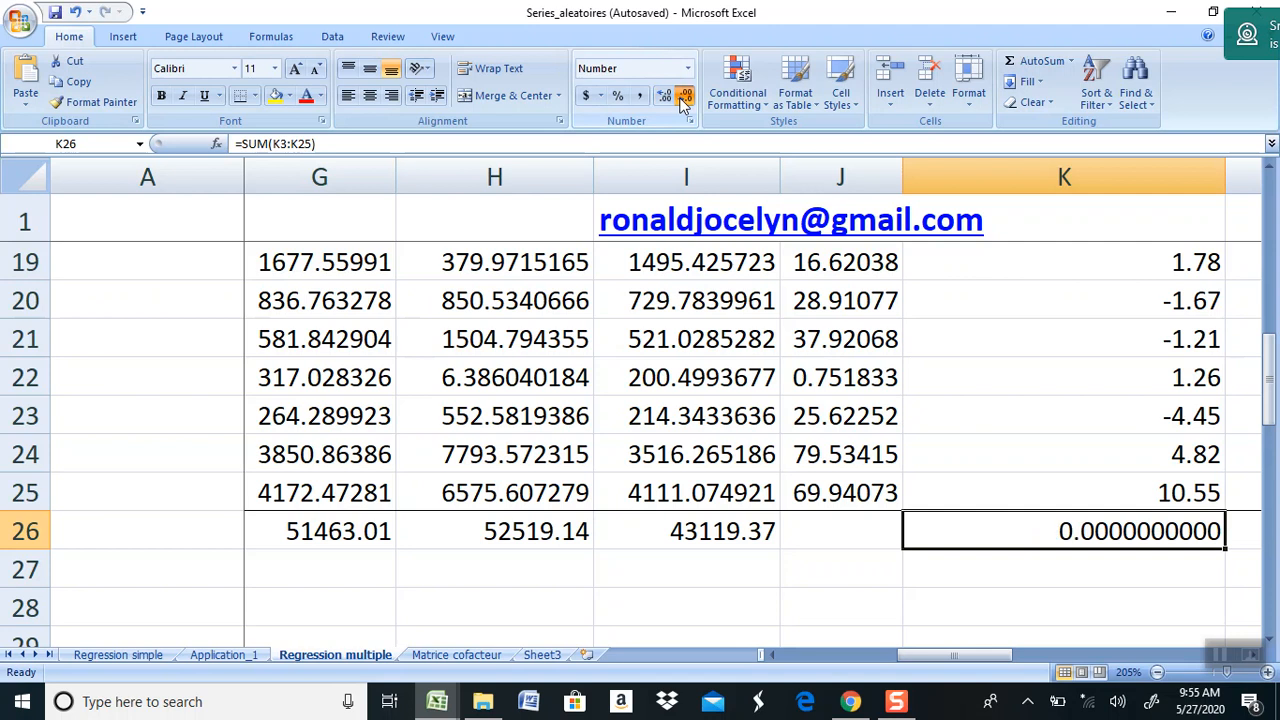
left_click(684, 97)
left_click(684, 97)
left_click(684, 97)
left_click(684, 97)
left_click(684, 97)
left_click(684, 97)
left_click(684, 97)
left_click(684, 97)
left_click(684, 97)
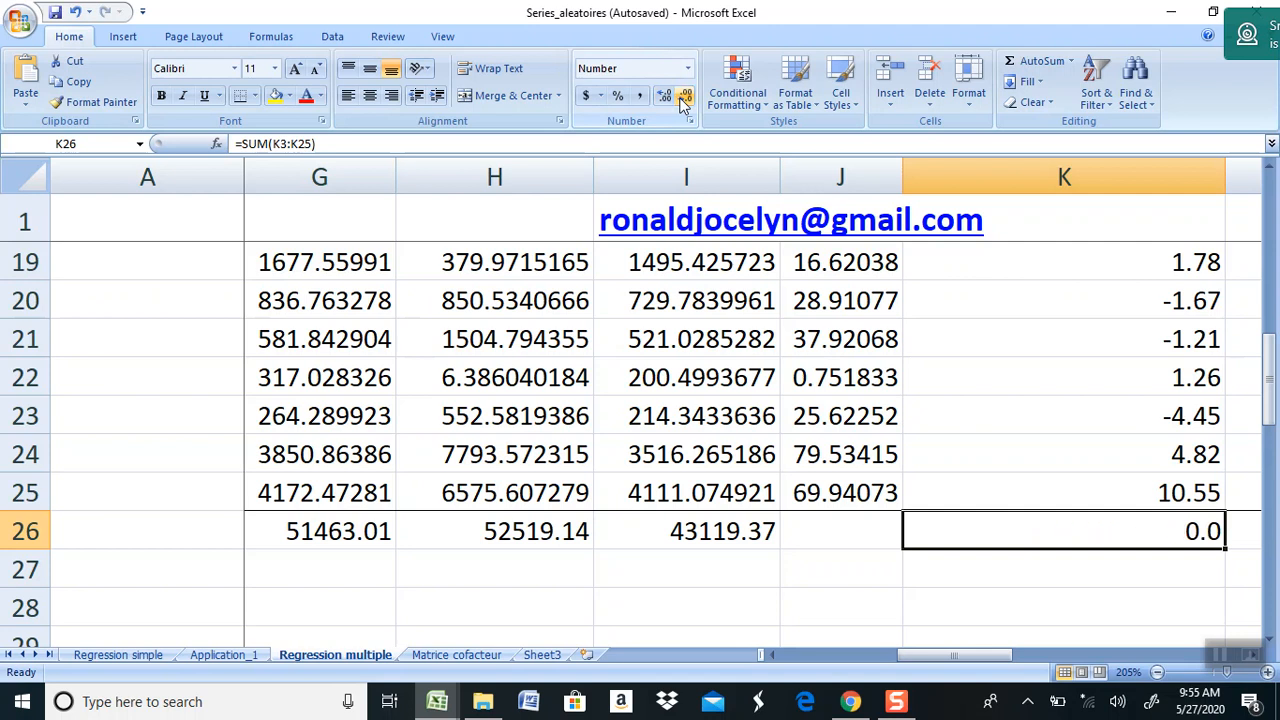
- Enter the squared residual formula +K3^2 in L3 and fill it down the u^2 column through L25
left_click_drag(1268, 372, 1270, 236)
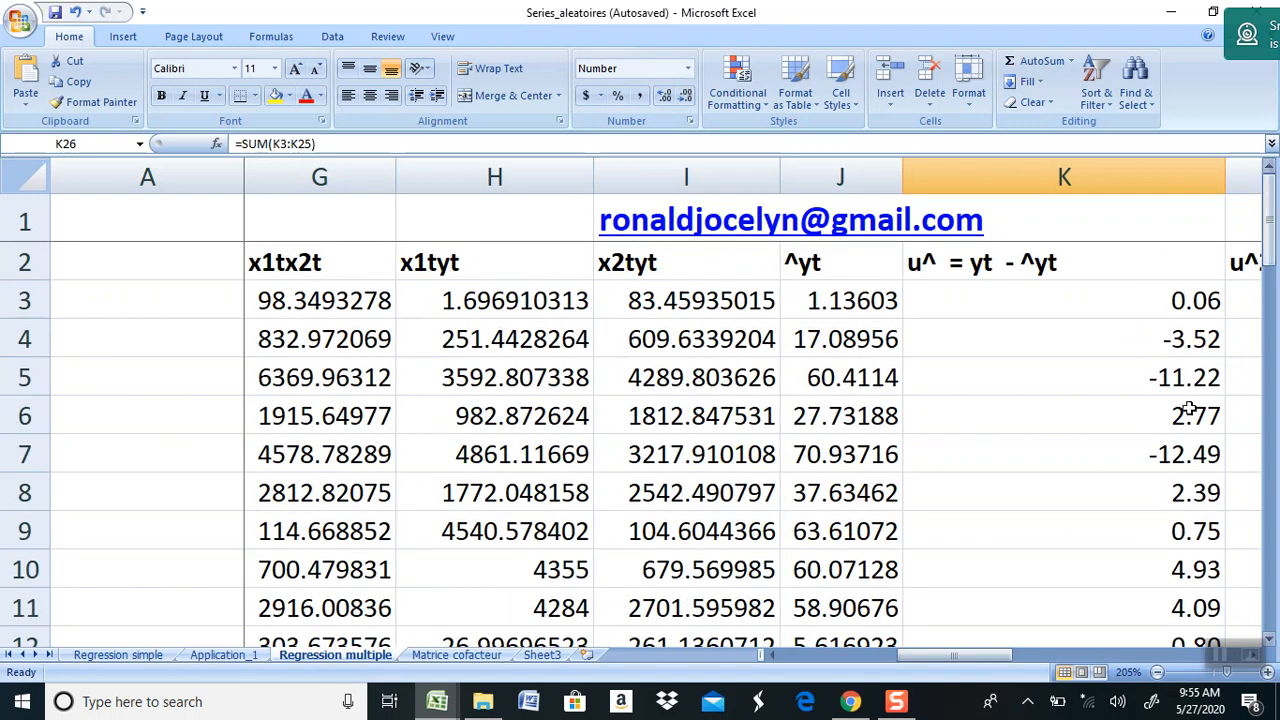
left_click(1139, 309)
key("Right")
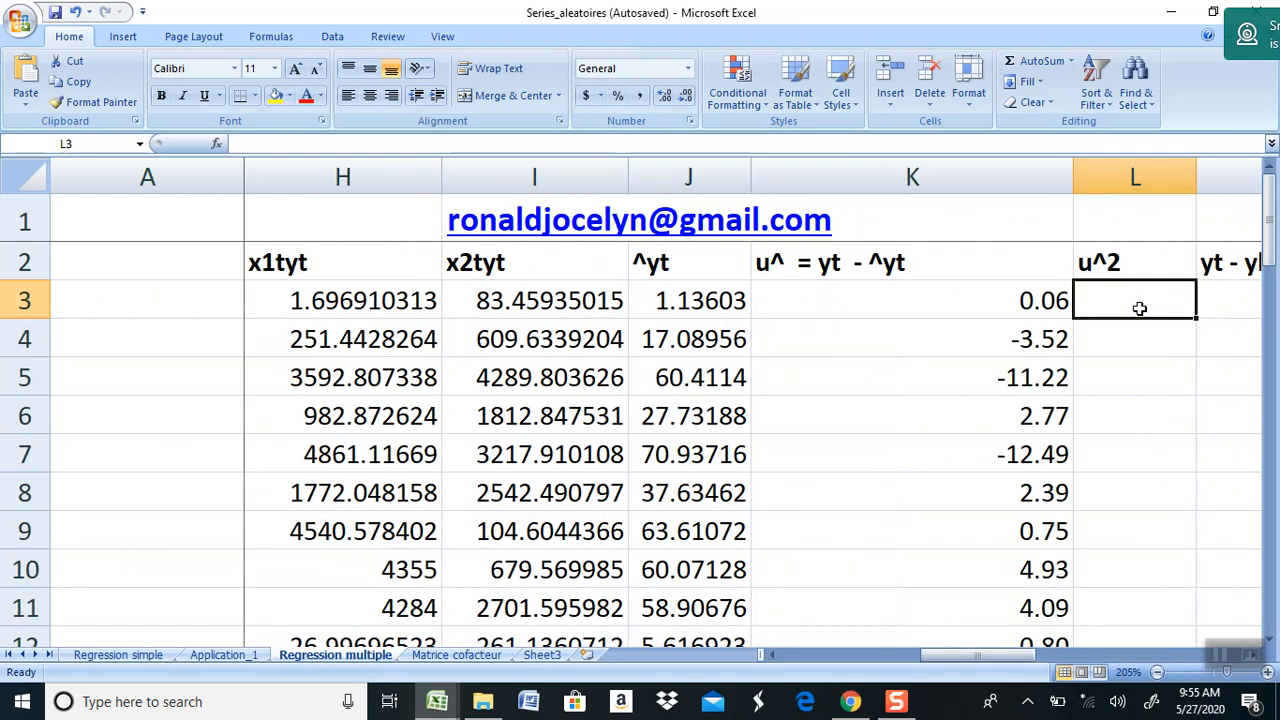
type("+")
key("Left")
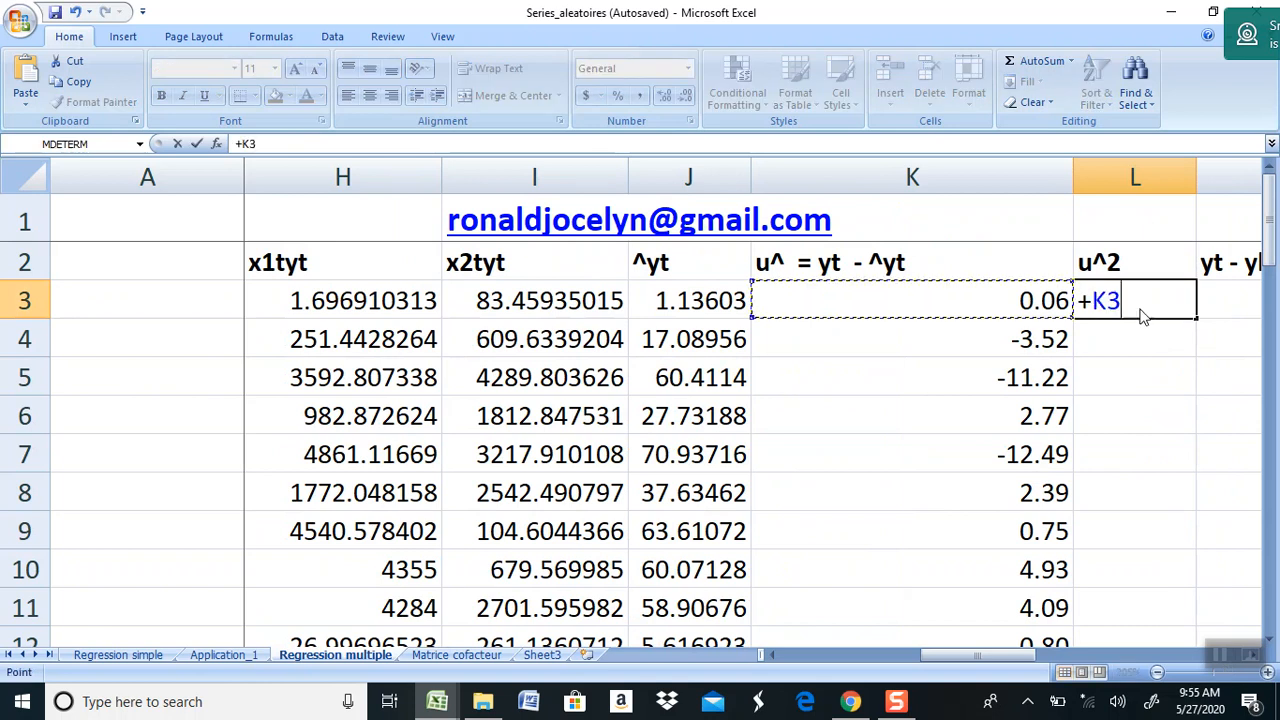
type("^")
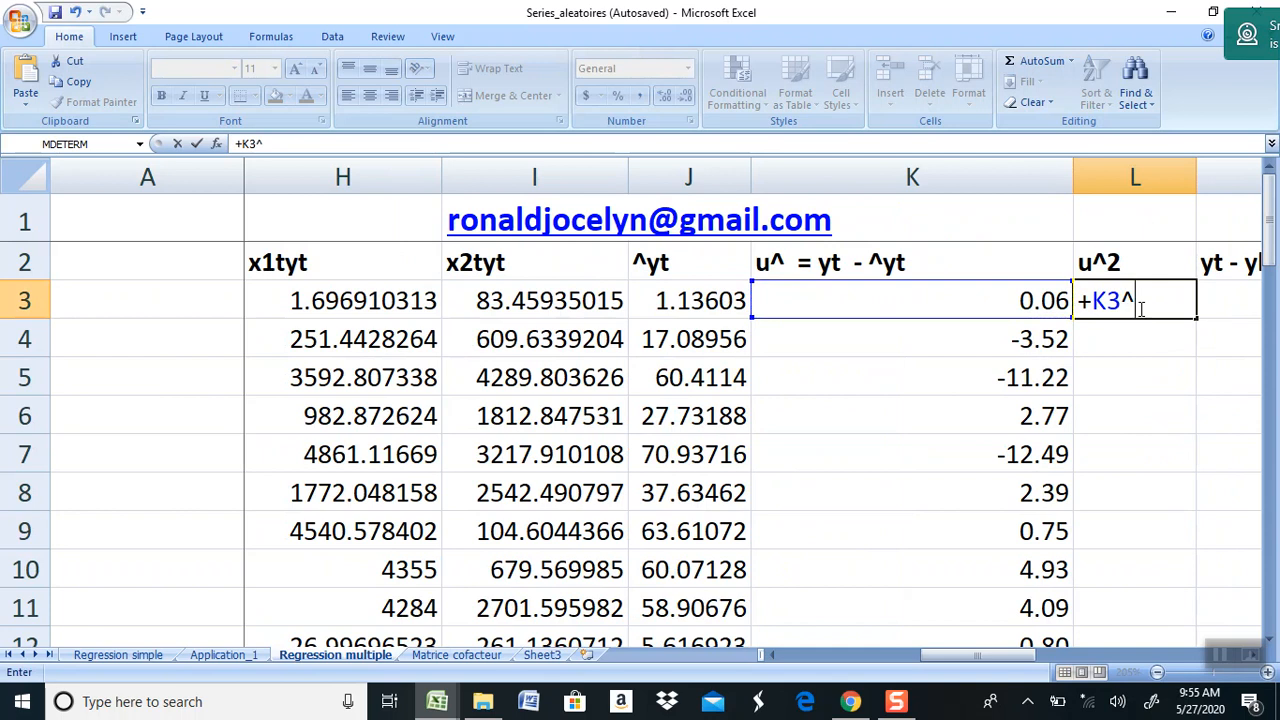
type("2")
key("Return")
left_click(1151, 299)
left_click_drag(1197, 317, 1176, 531)
- Copy the residual total formula from K26 into L26 to sum the squared residuals, shown with two decimals
left_click(1045, 568)
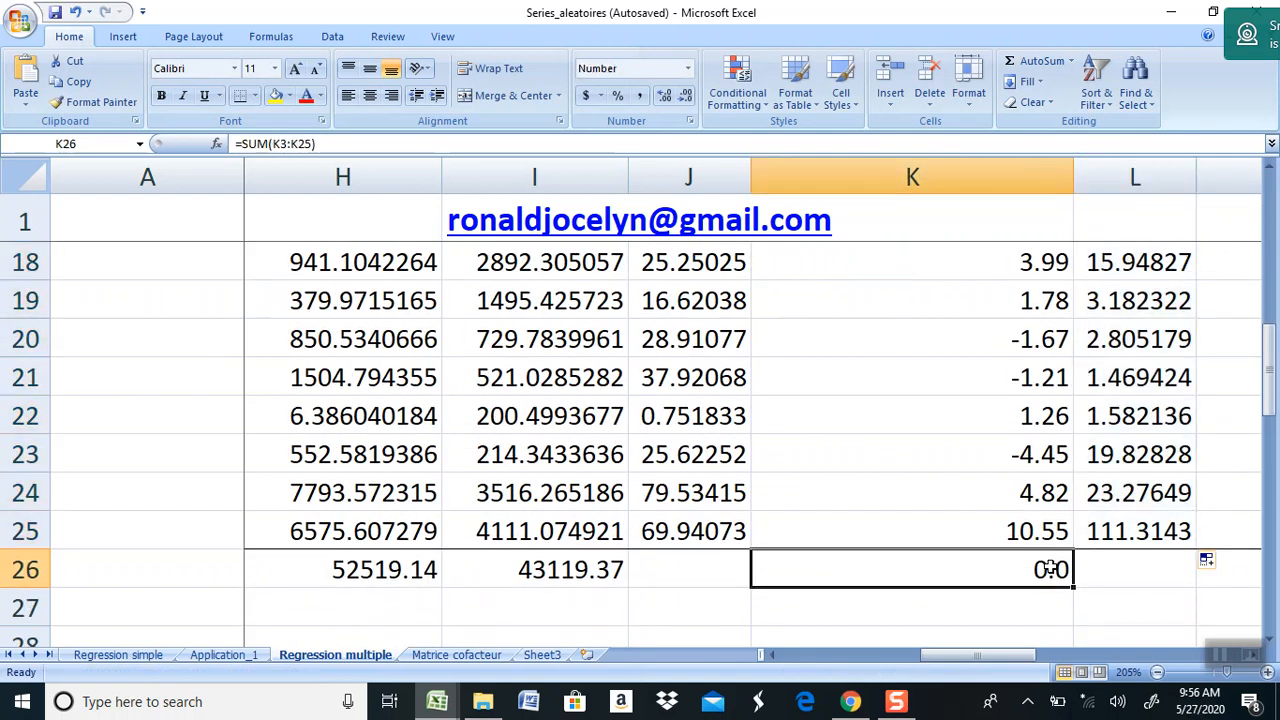
left_click_drag(1074, 589, 1152, 585)
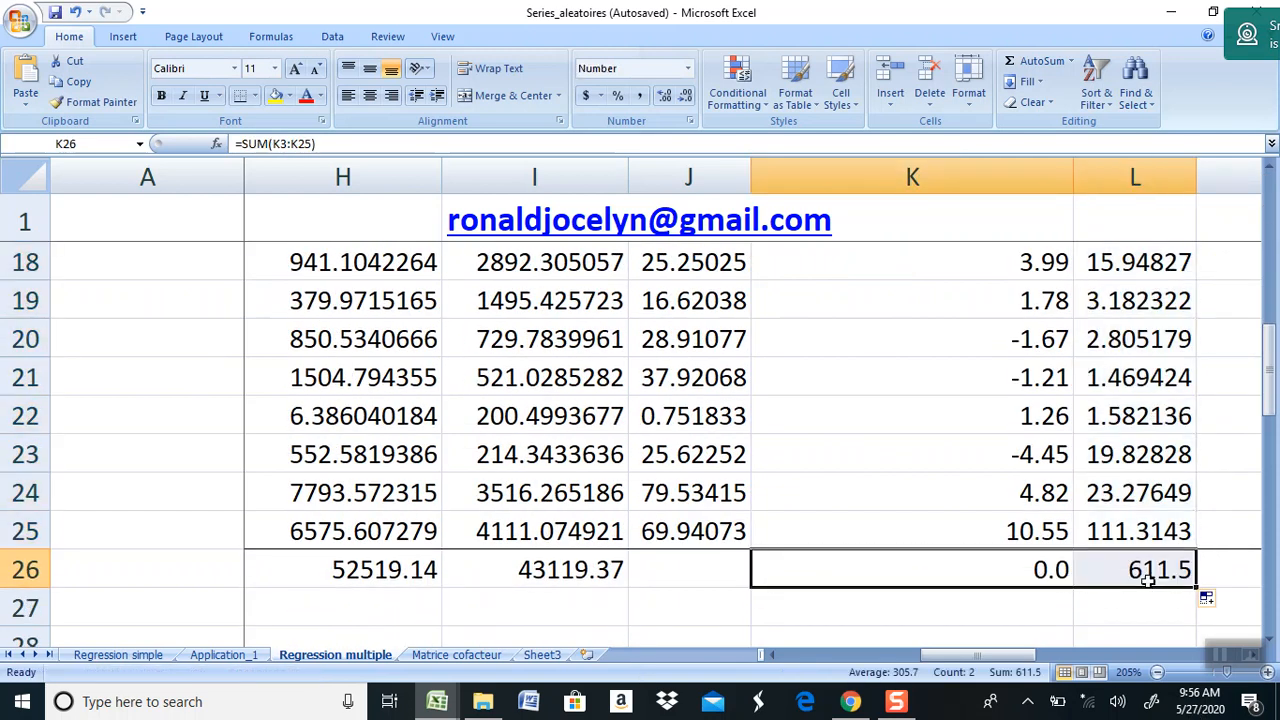
left_click(1148, 570)
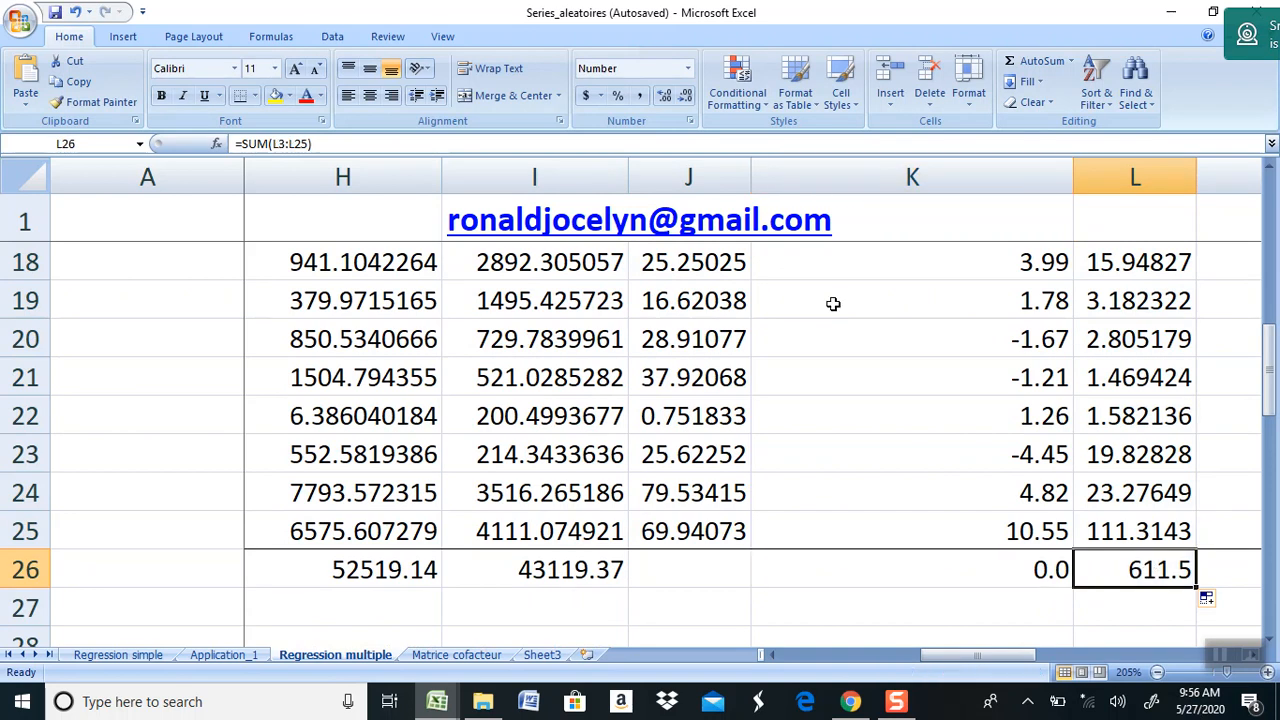
left_click(664, 96)
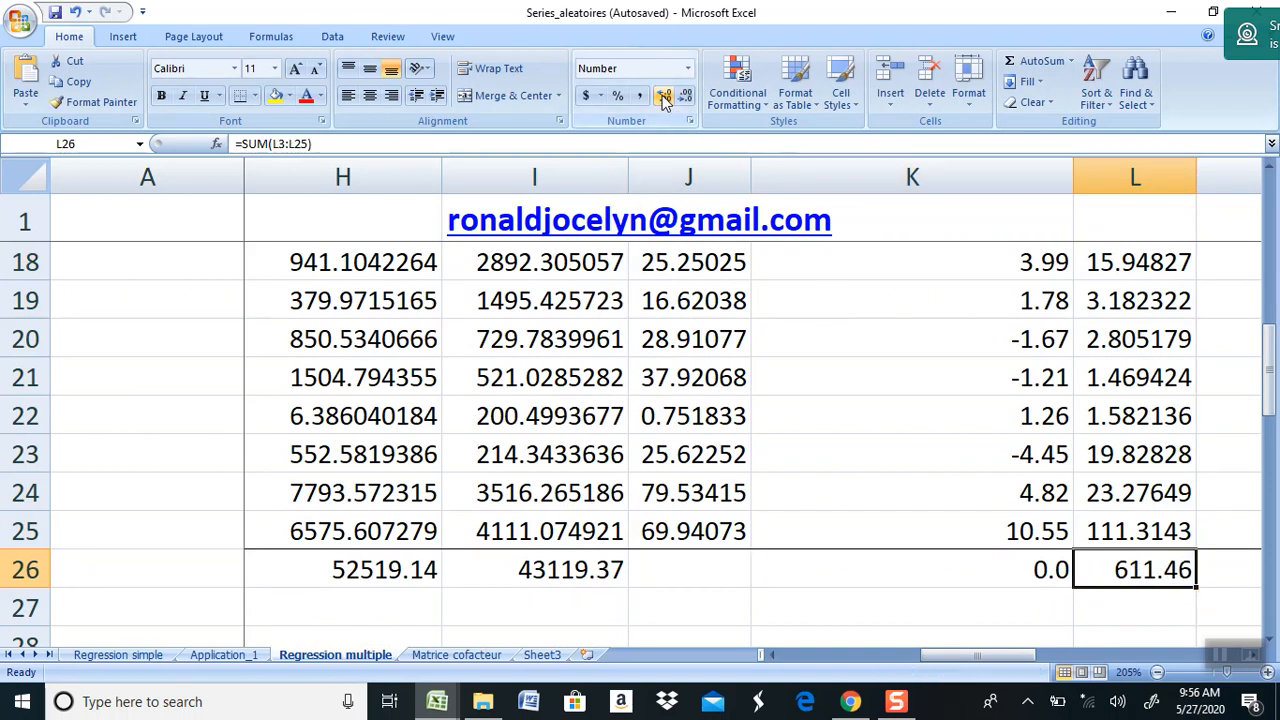
- Enter =SUMSQ(K3:K25) in L27 to compute the sum of squared residuals directly from the u^ column
left_click(1124, 626)
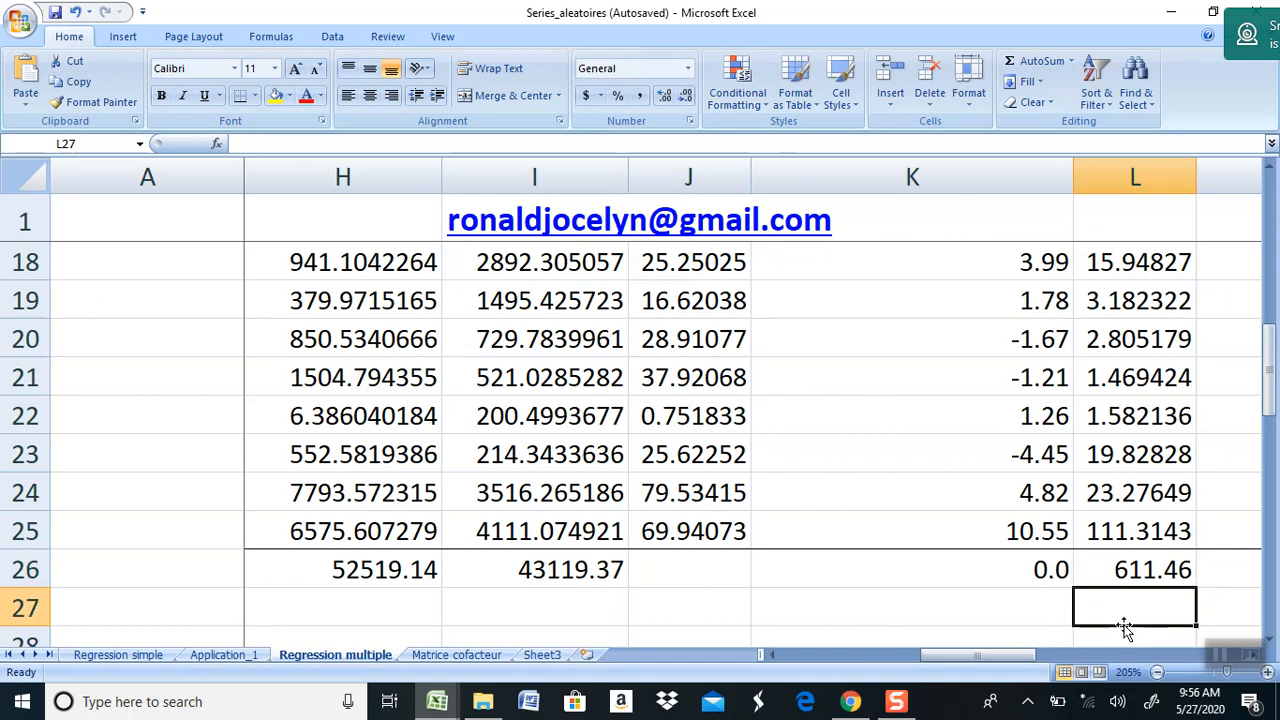
type("=")
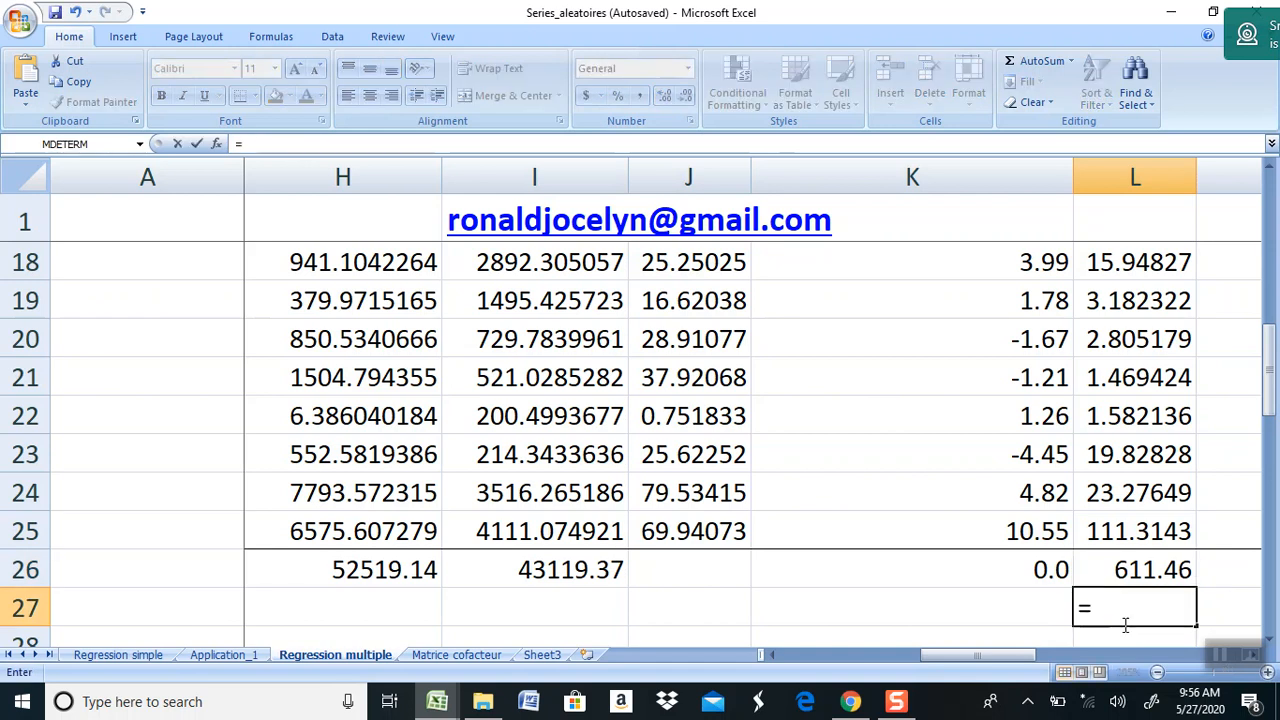
type("s")
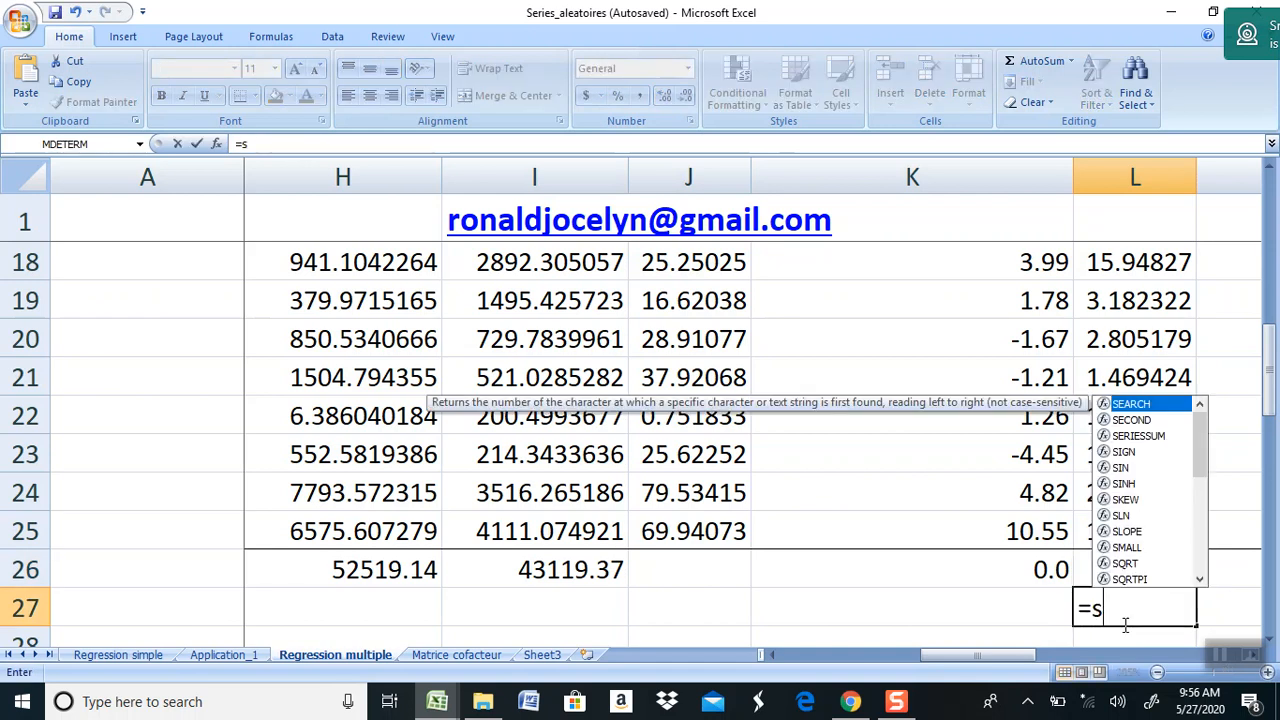
type("um")
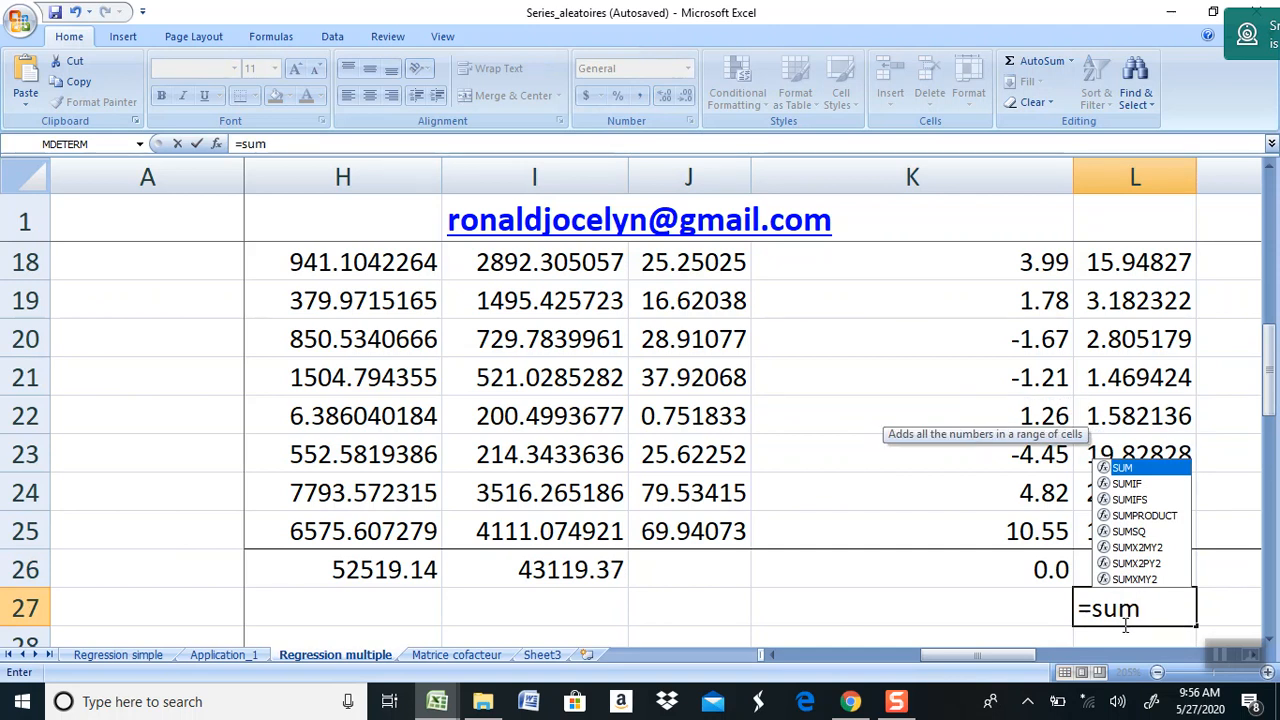
double_click(1130, 531)
left_click_drag(1045, 531, 1013, 300)
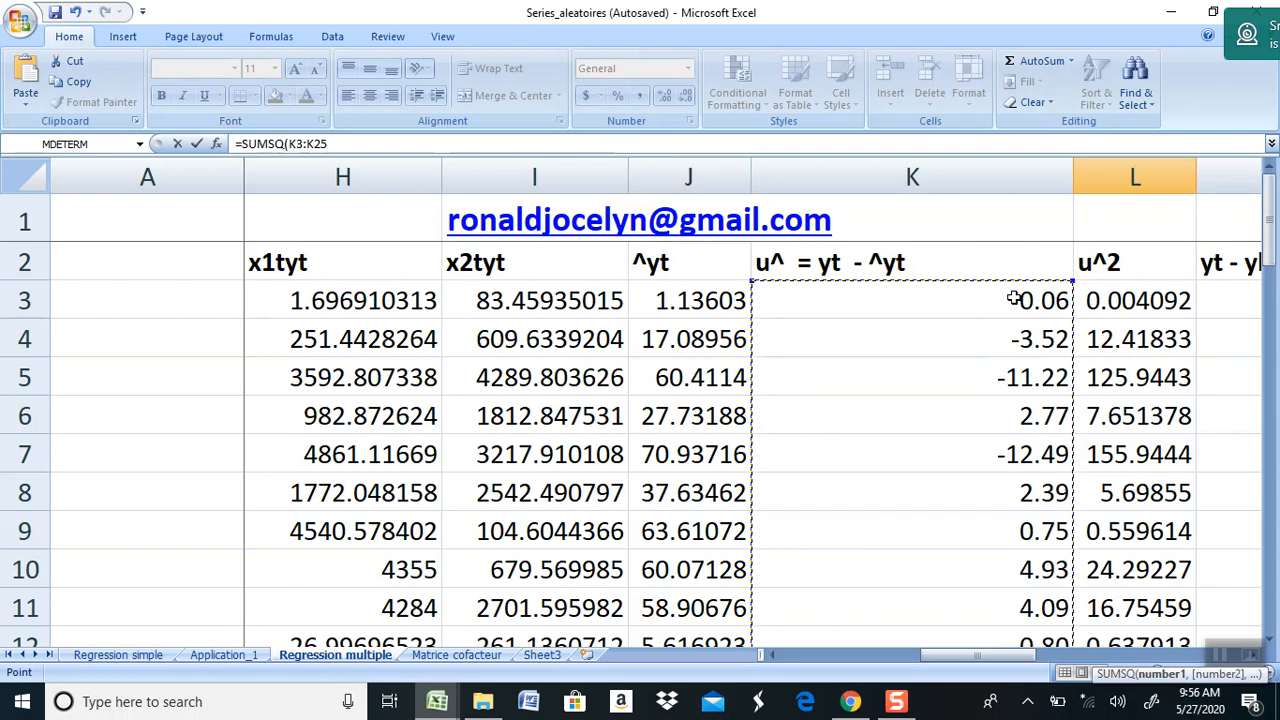
type(")")
key("Return")
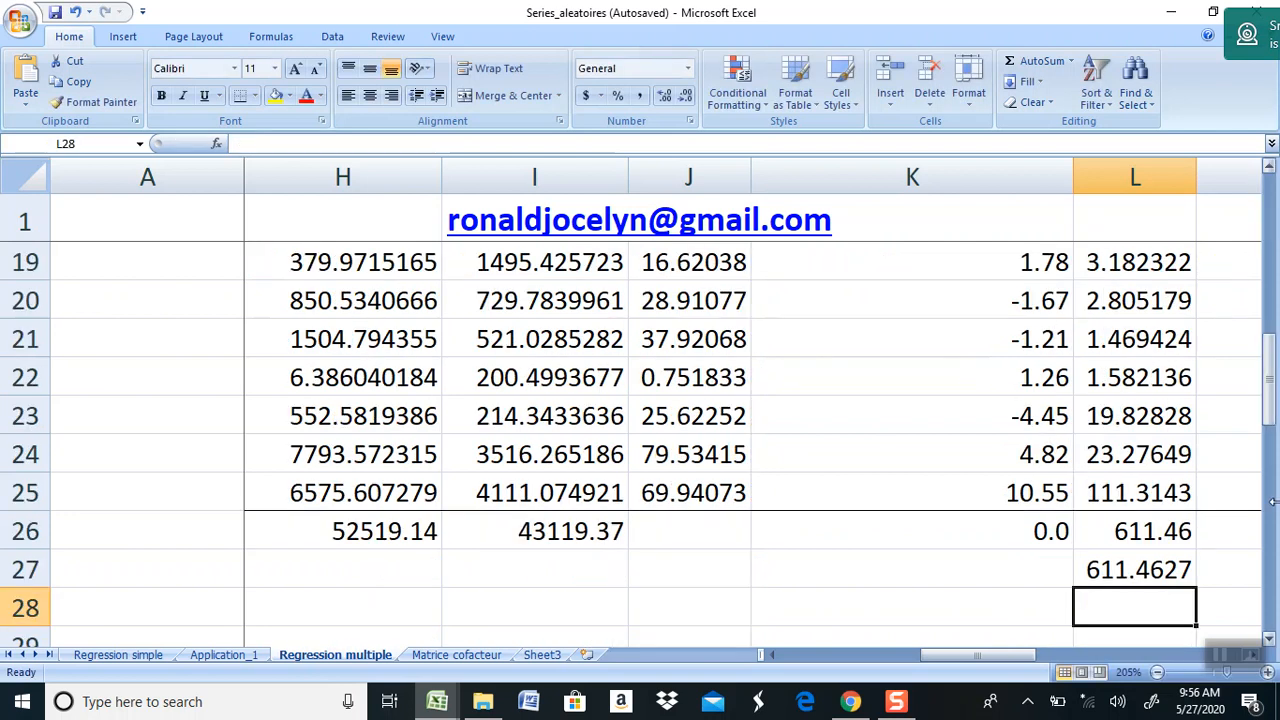
- Extend the squared residual total in L26 to four decimal places to compare it with L27
left_click(1124, 530)
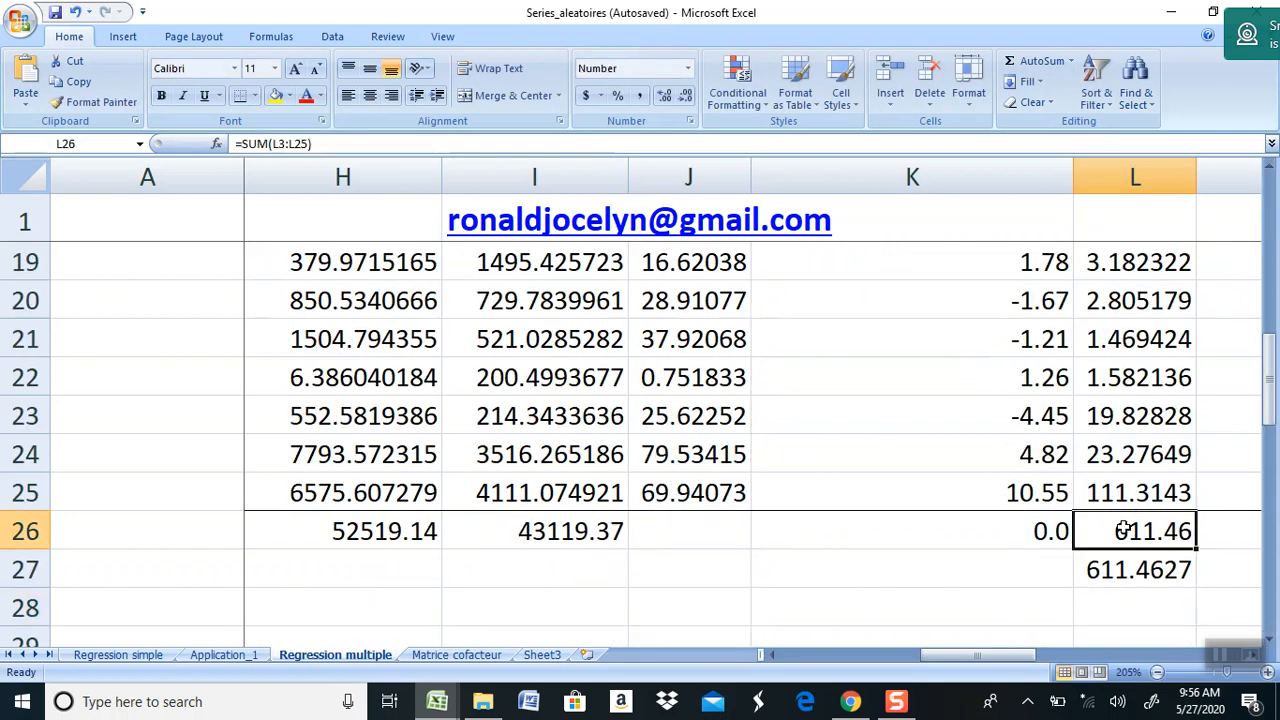
left_click(665, 95)
left_click(665, 95)
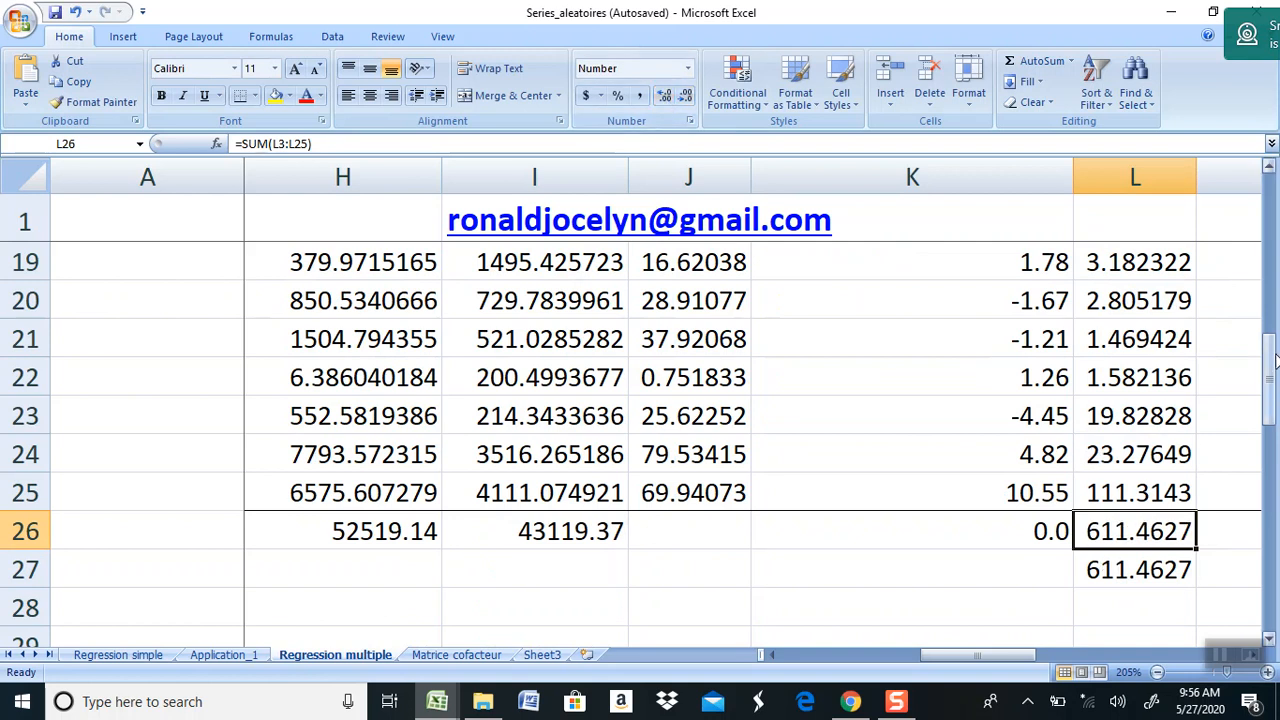
- Clear the existing Sigma^2(u) value from C39
left_click_drag(1268, 368, 1262, 545)
left_click_drag(985, 657, 805, 638)
left_click(467, 264)
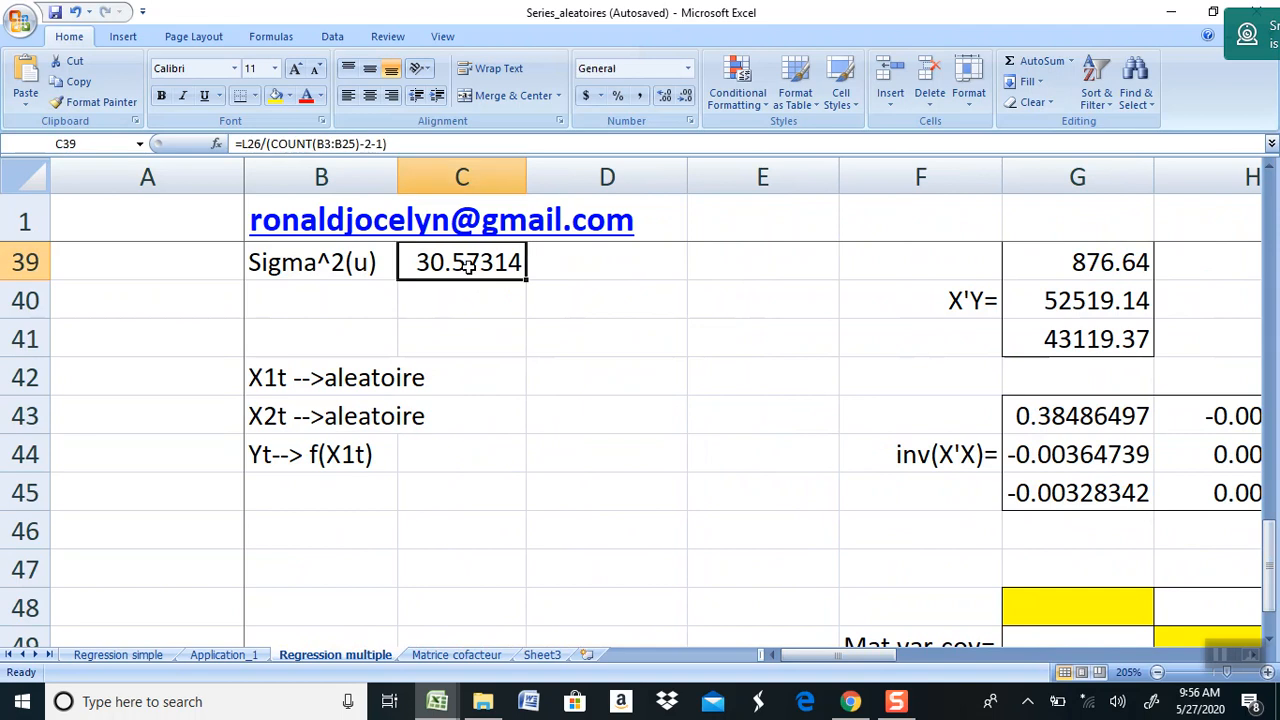
key("Delete")
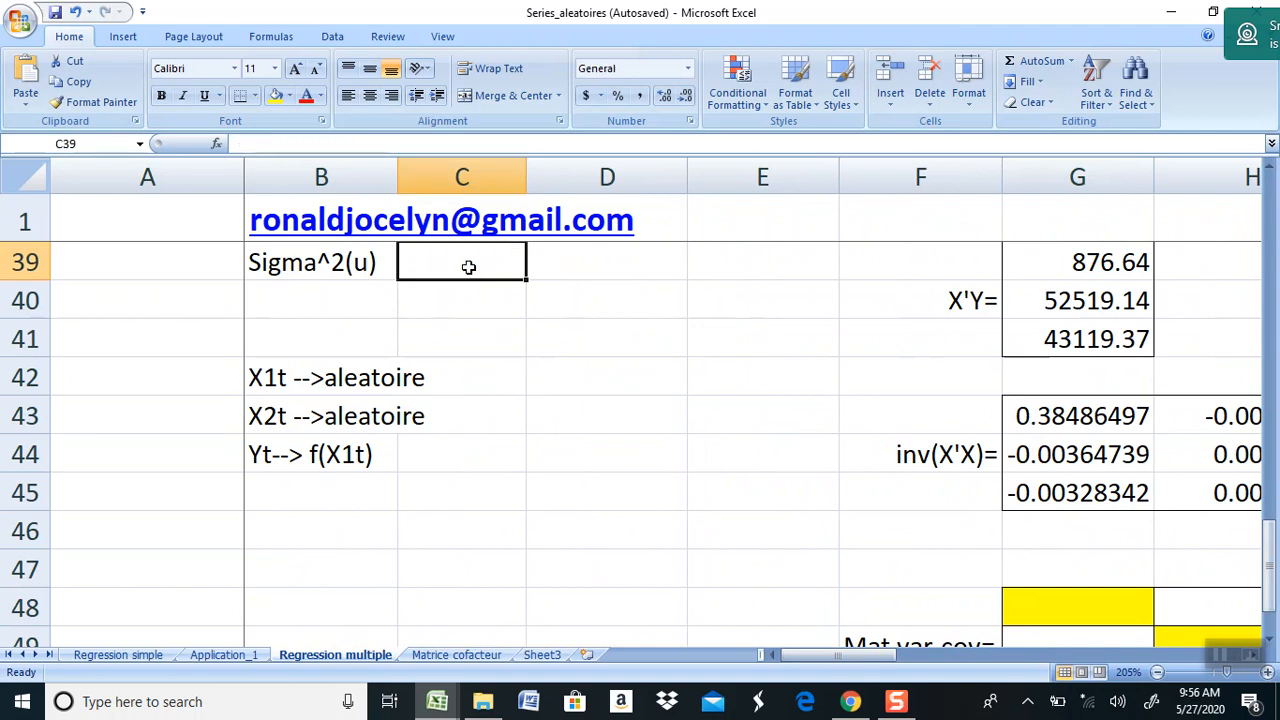
- Begin the Sigma^2(u) formula in C39 with a reference to the squared residual total in L26
key("Up")
key("Up")
scroll(468, 266, "up", 2)
key("Down")
key("Down")
key("Down")
key("Up")
type("=")
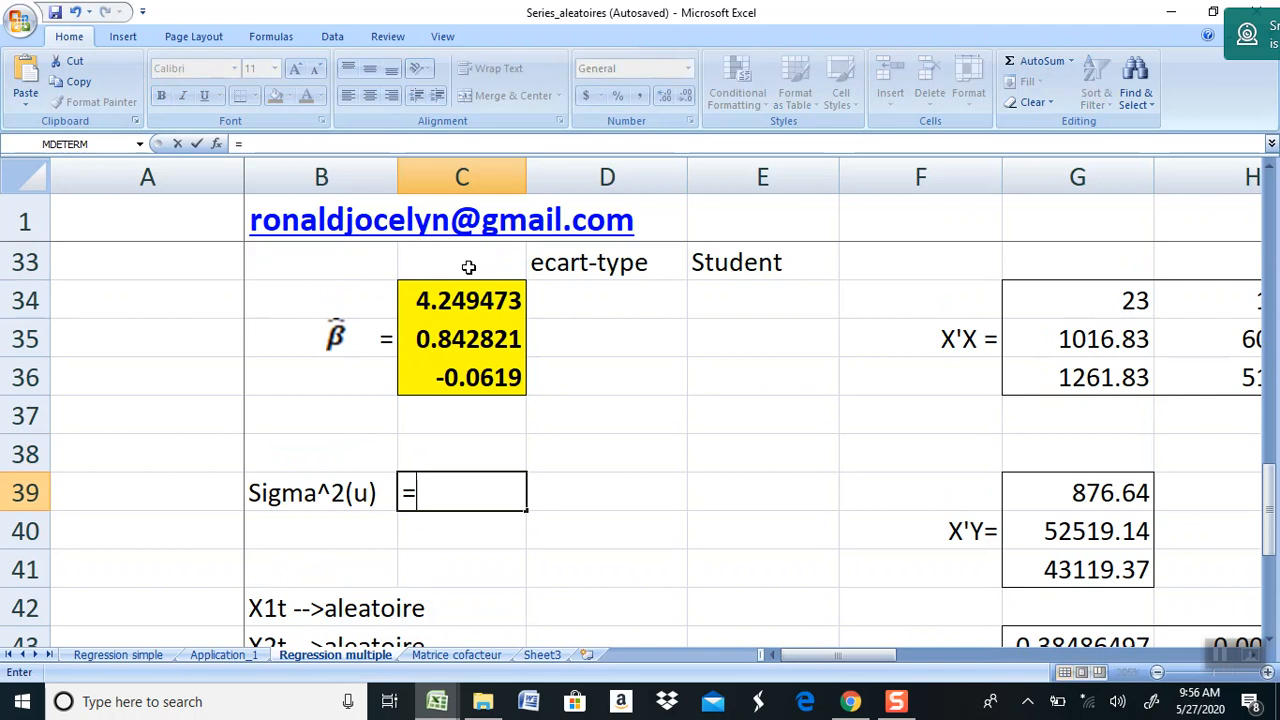
left_click(628, 287)
key("Right")
key("Right")
key("Right")
key("Right")
key("Right")
key("Right")
key("Right")
key("Right")
key("Right")
key("Right")
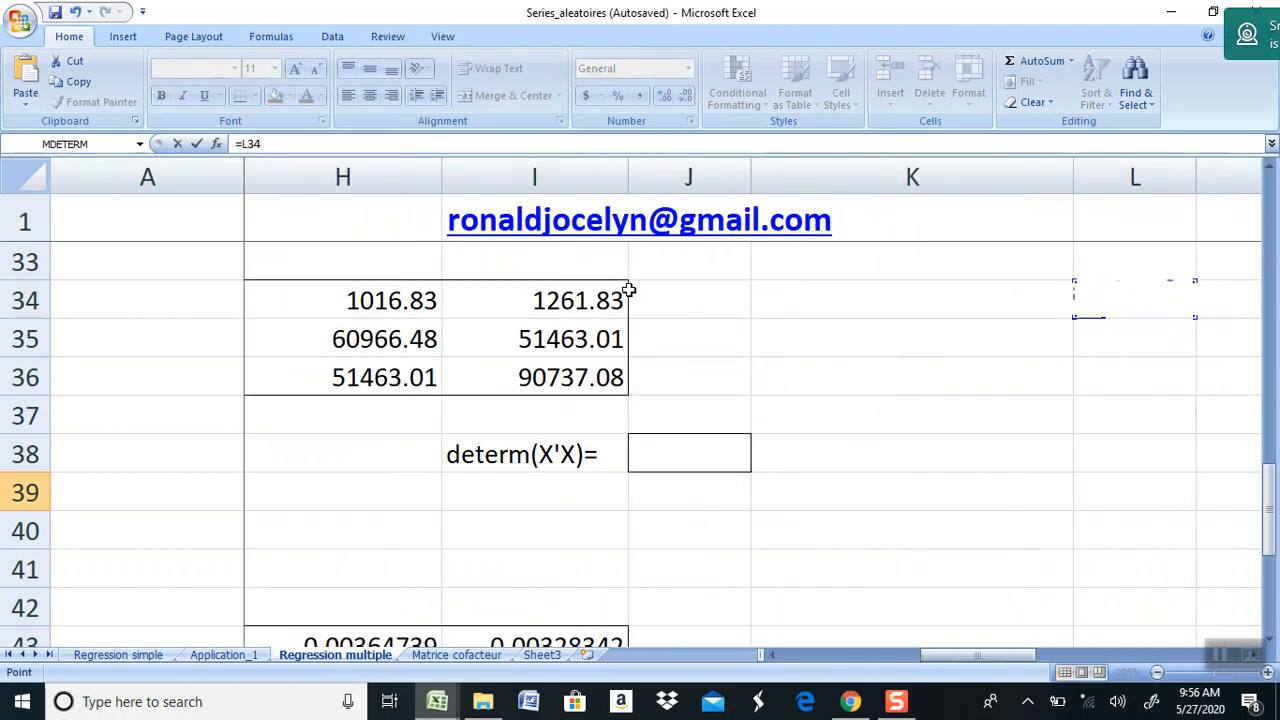
key("Up")
key("Up")
key("Up")
key("Up")
key("Up")
key("Up")
key("Up")
key("Up")
key("Up")
key("Up")
key("Up")
key("Up")
key("Up")
key("Up")
key("Up")
key("Up")
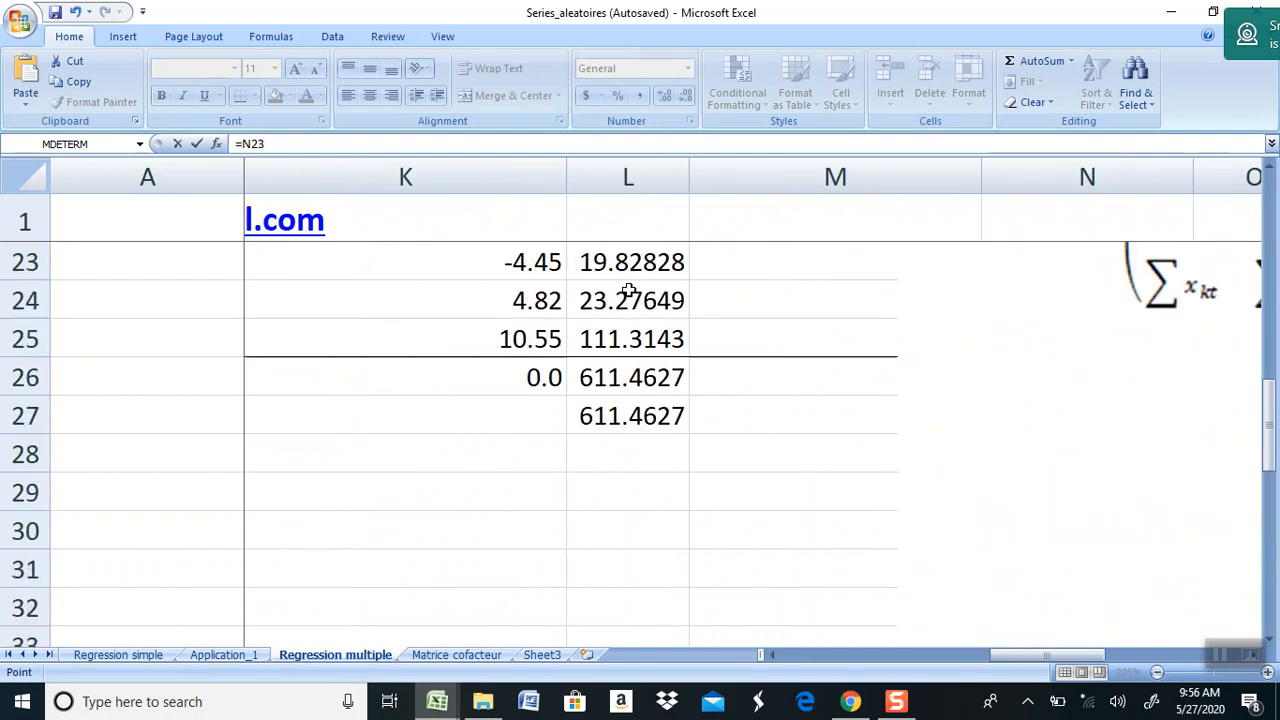
key("Down")
key("Down")
key("Down")
key("Down")
key("Down")
key("Down")
key("Down")
key("Down")
key("Down")
key("Down")
key("Down")
key("Down")
key("Down")
key("Left")
key("Left")
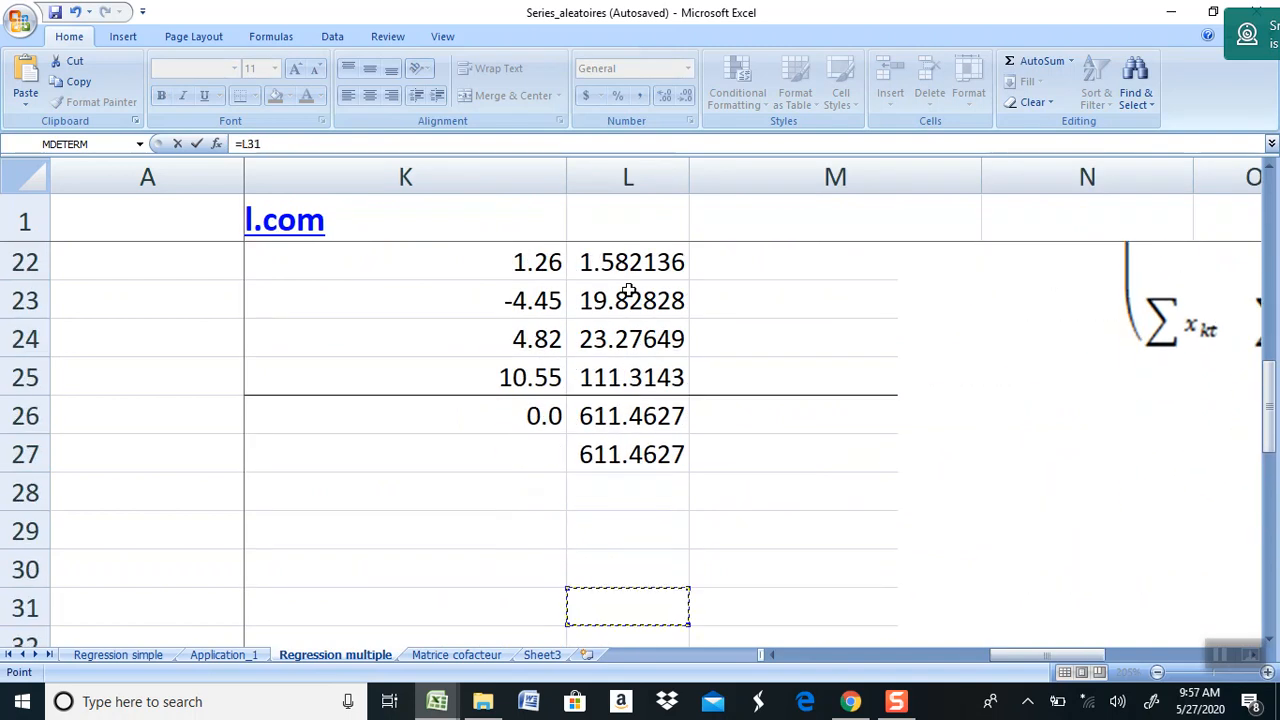
key("Up")
key("Up")
key("Up")
key("Up")
key("Up")
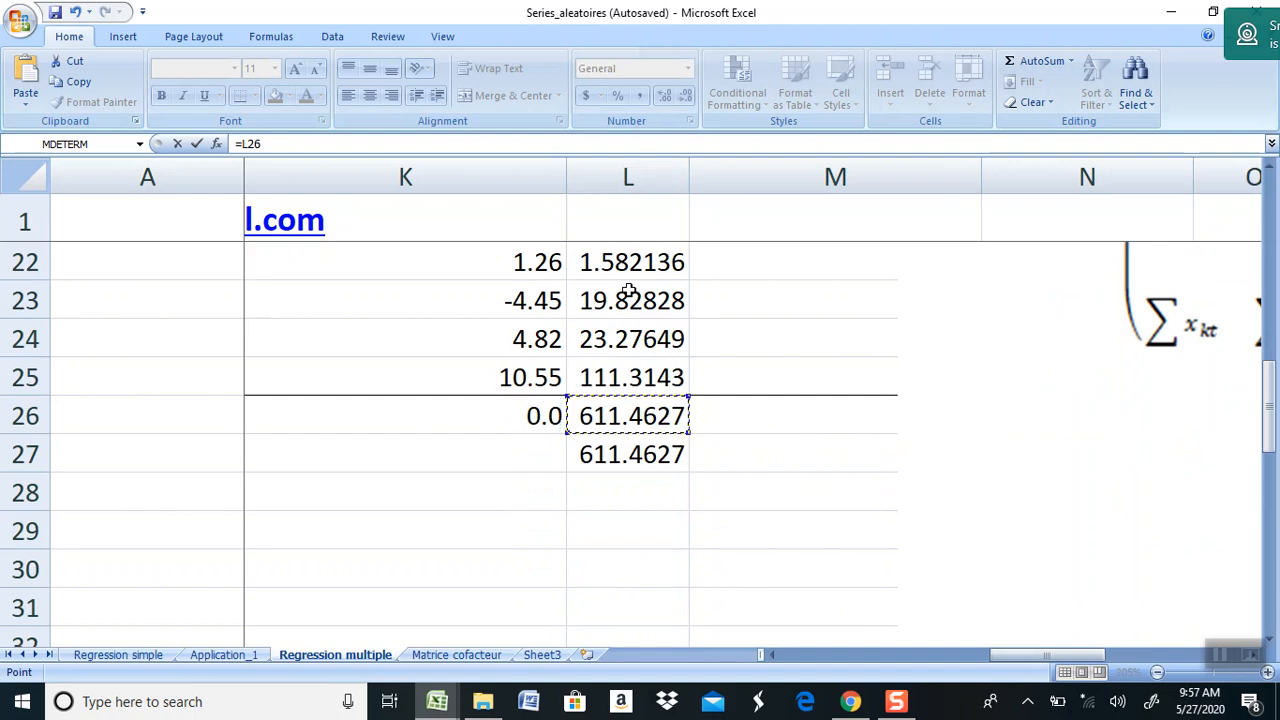
- Complete the Sigma^2(u) formula as =L26/(COUNT(B3:B25)-2-1), dividing by the degrees of freedom
type("/9")
left_click(397, 148)
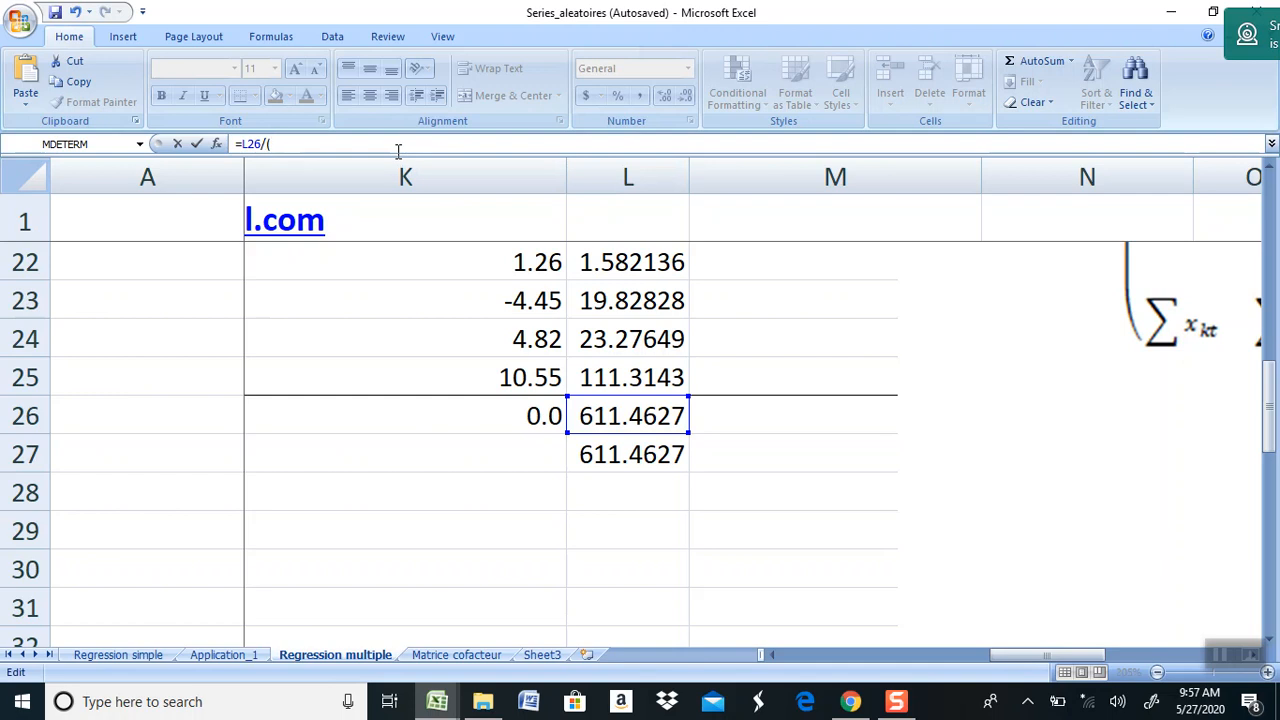
type("coun")
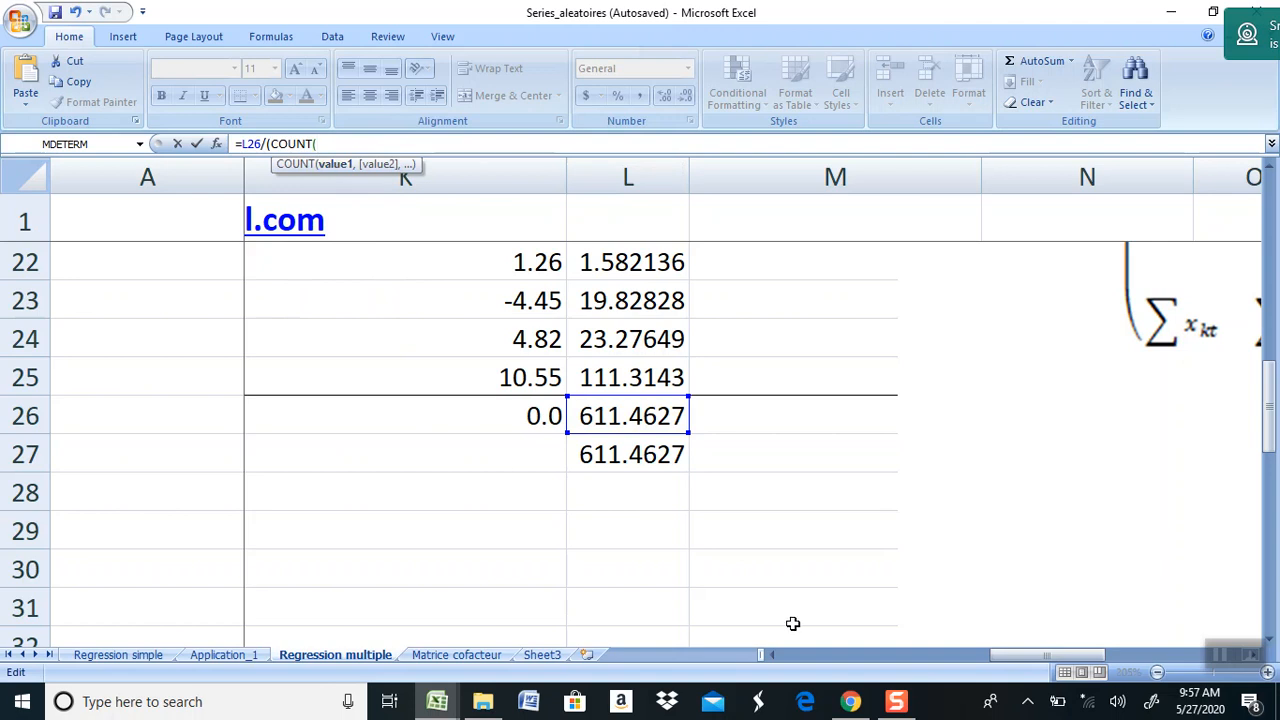
left_click_drag(1025, 657, 791, 655)
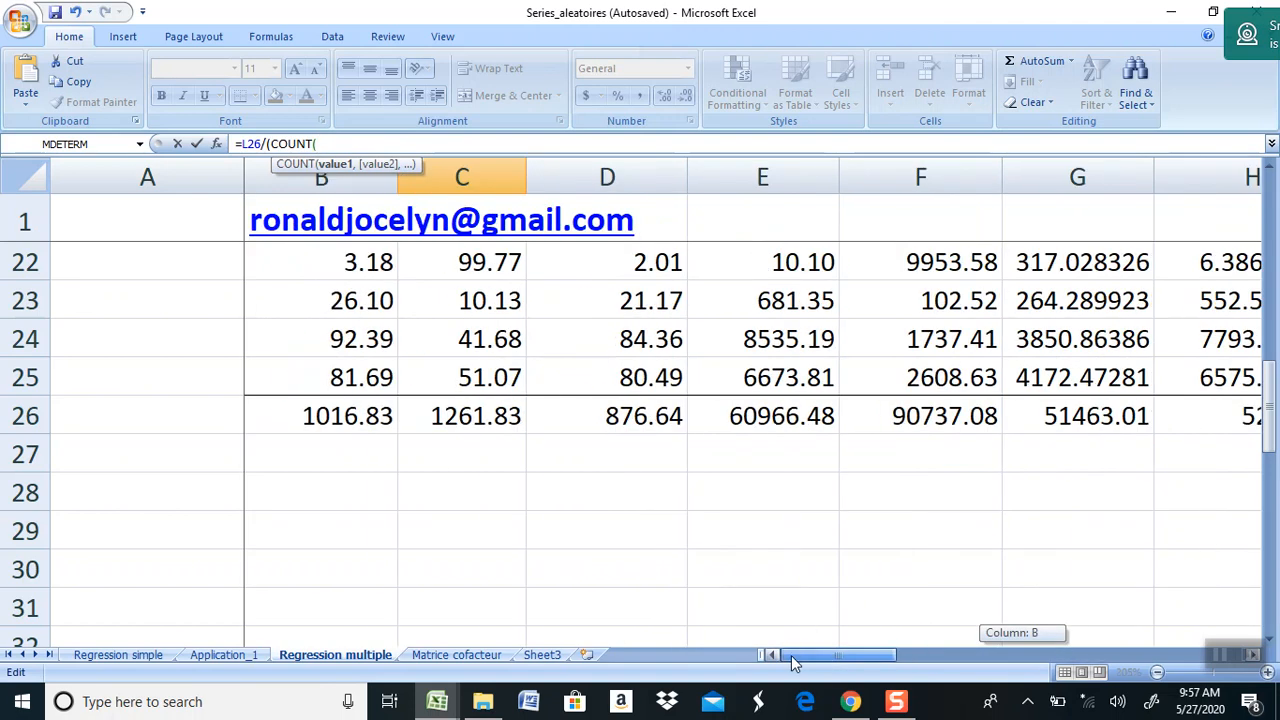
left_click_drag(344, 372, 352, 307)
type(")-2-1")
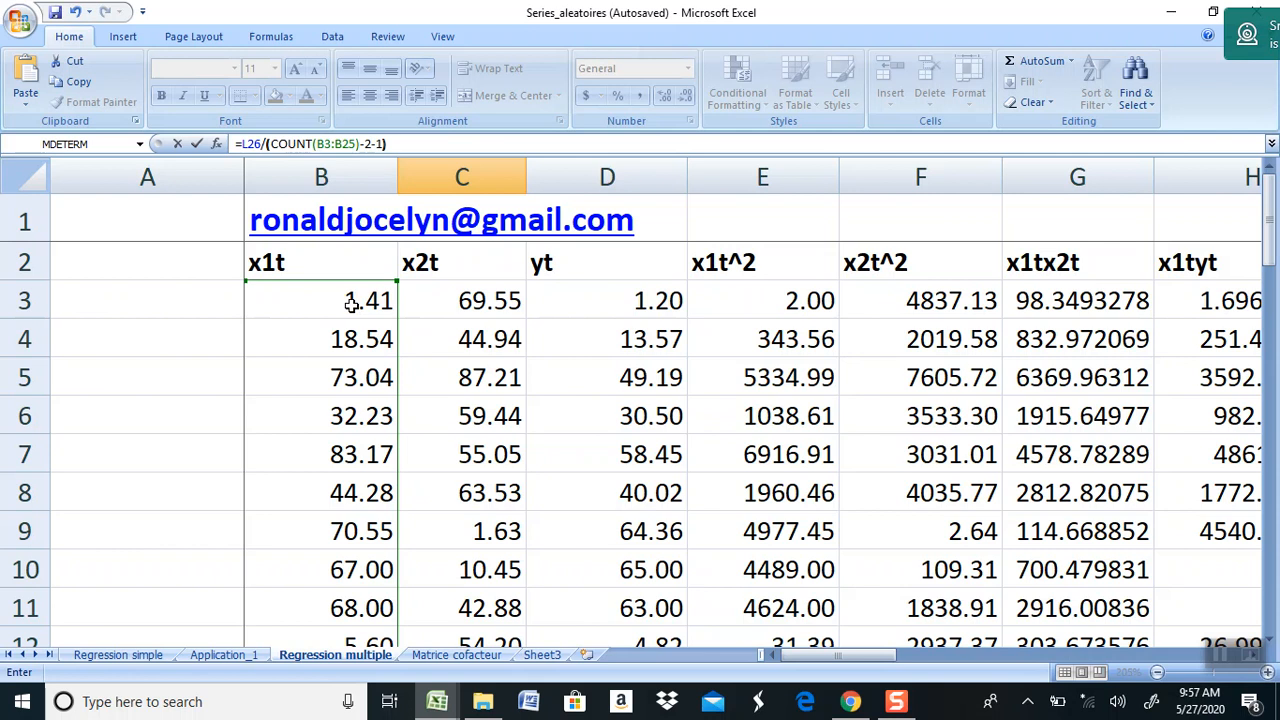
key("Return")
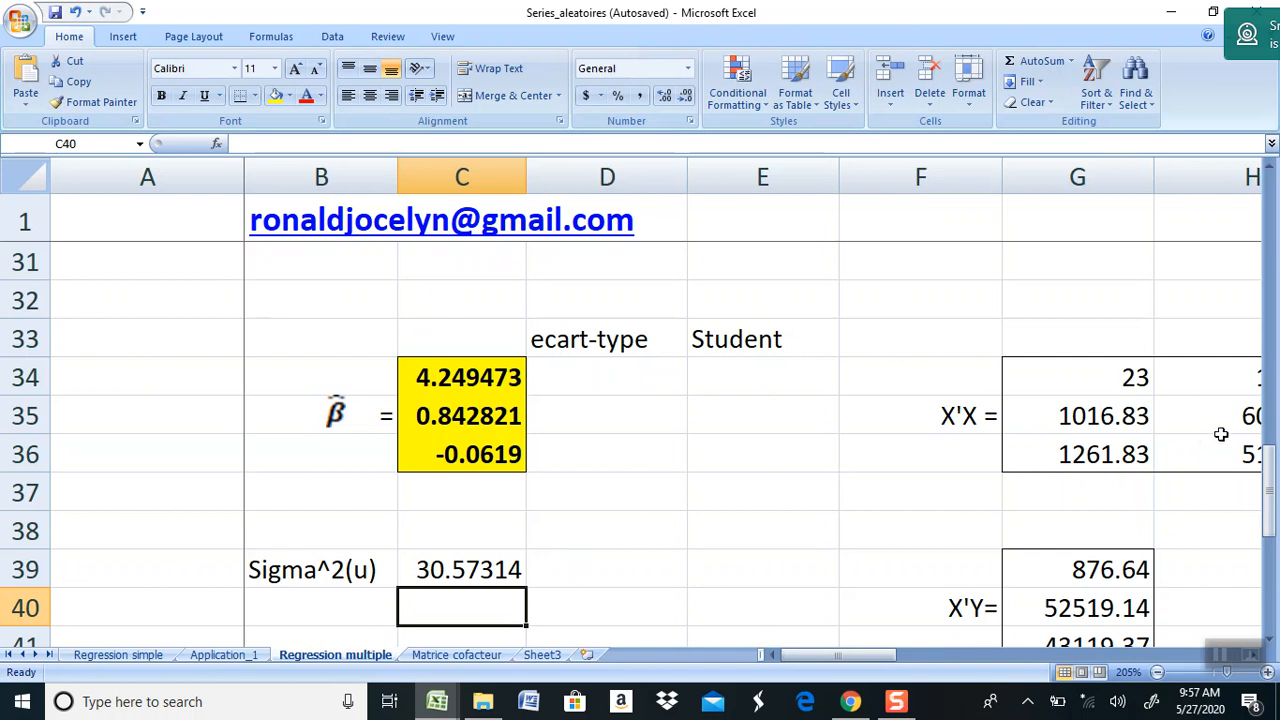
- Enter =$C$39*G43 in G48 as the first element of the variance-covariance matrix, with the Sigma^2(u) reference fixed
left_click_drag(1272, 472, 1272, 490)
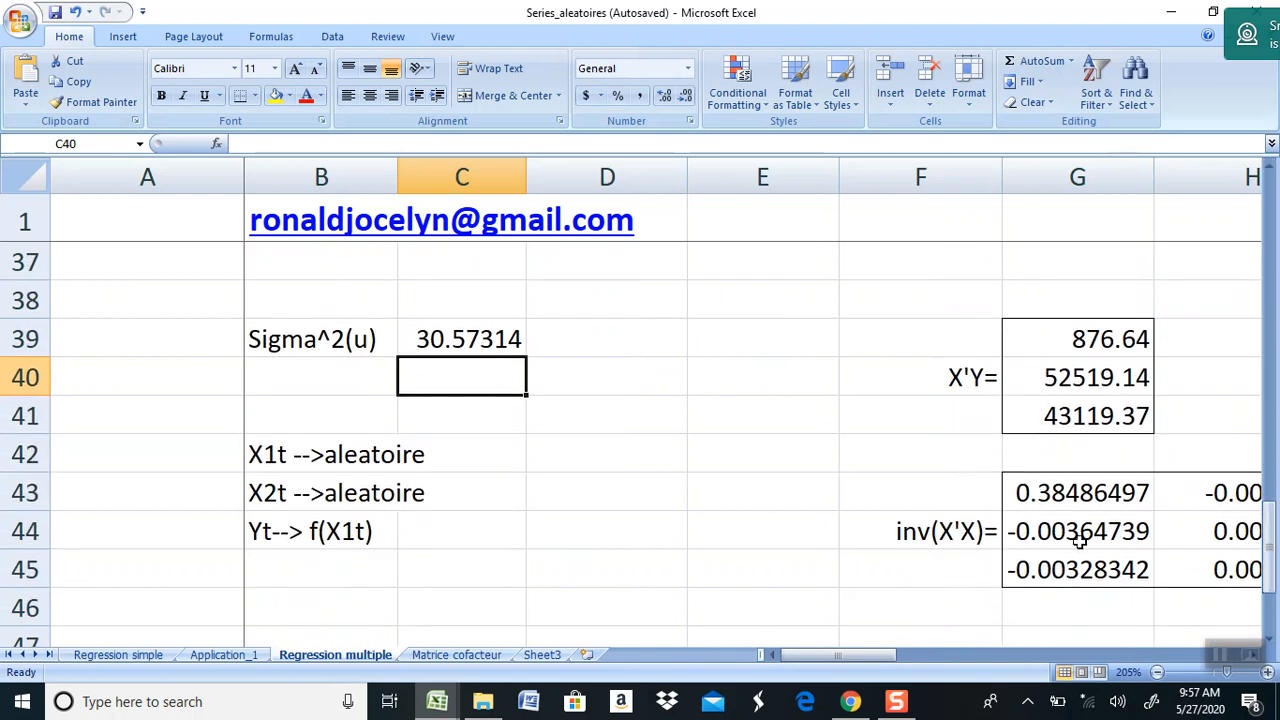
left_click_drag(1272, 530, 1275, 570)
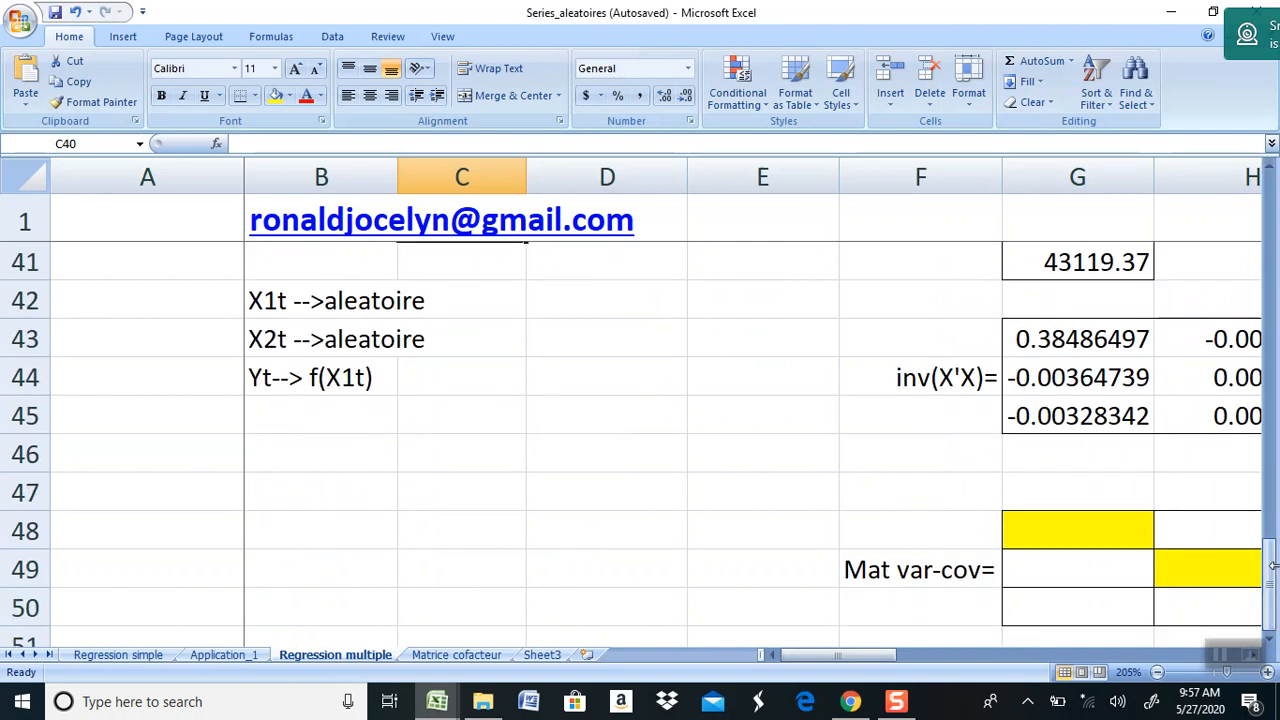
left_click(1045, 528)
type("=")
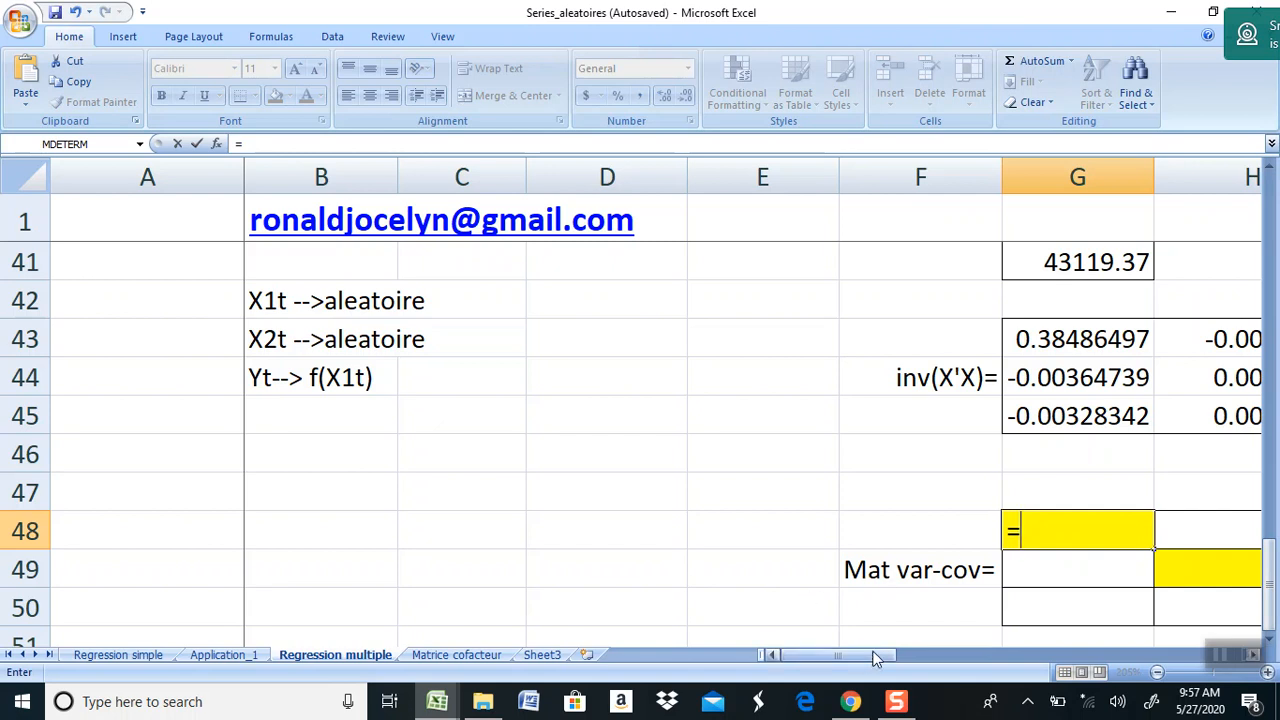
left_click_drag(1270, 584, 1270, 519)
left_click(456, 457)
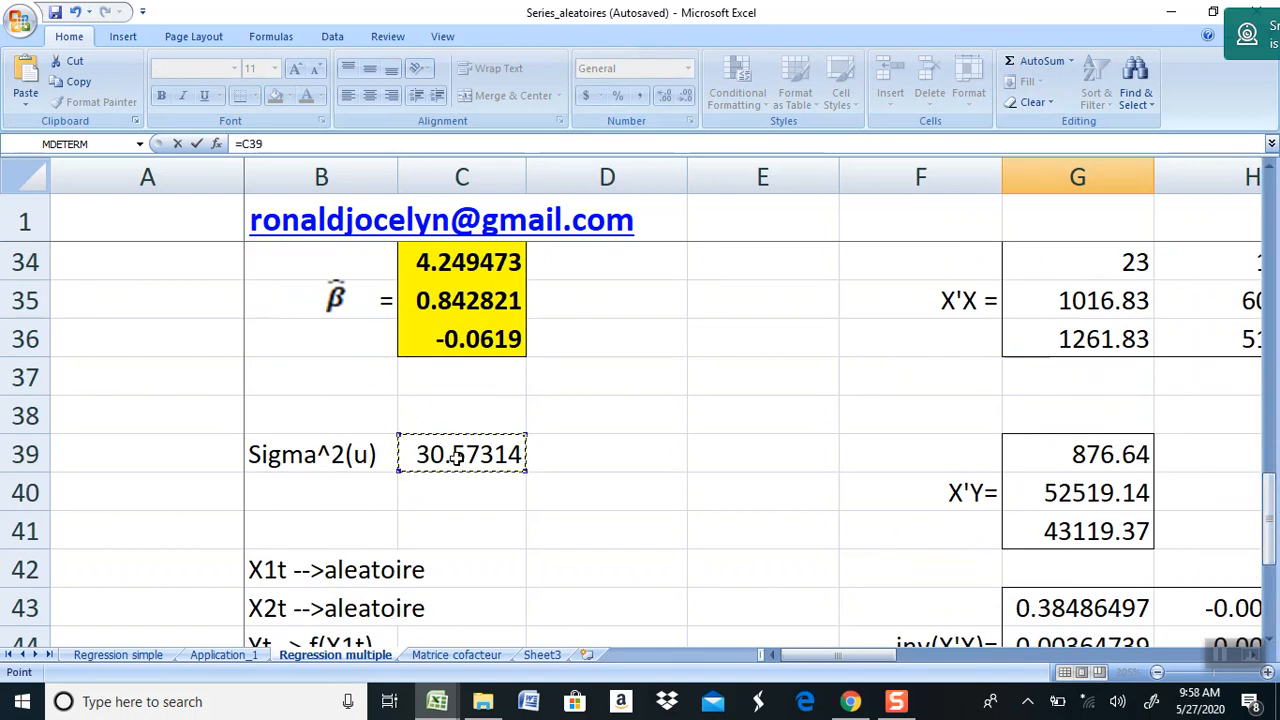
key("F4")
type("*")
left_click(1068, 617)
left_click_drag(1270, 506, 1272, 565)
key("Return")
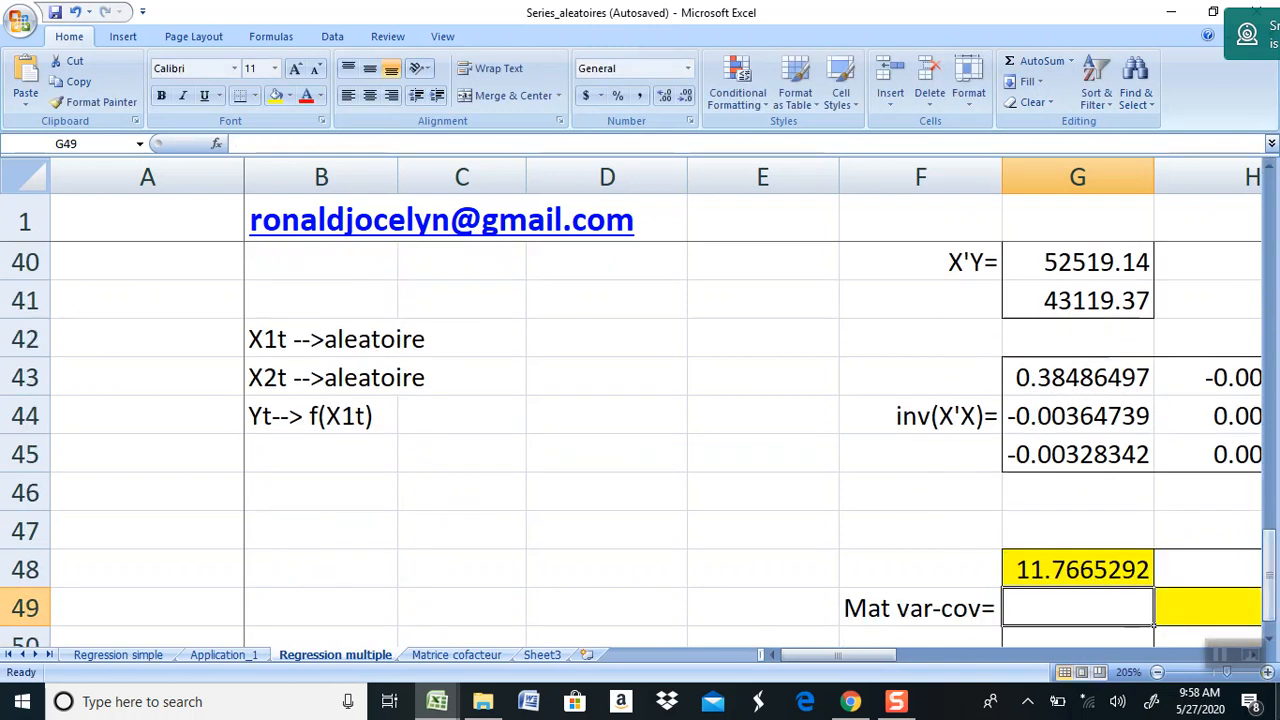
- Set the fill of G48 to white and extend its formula across the variance-covariance matrix through I50
left_click(1094, 571)
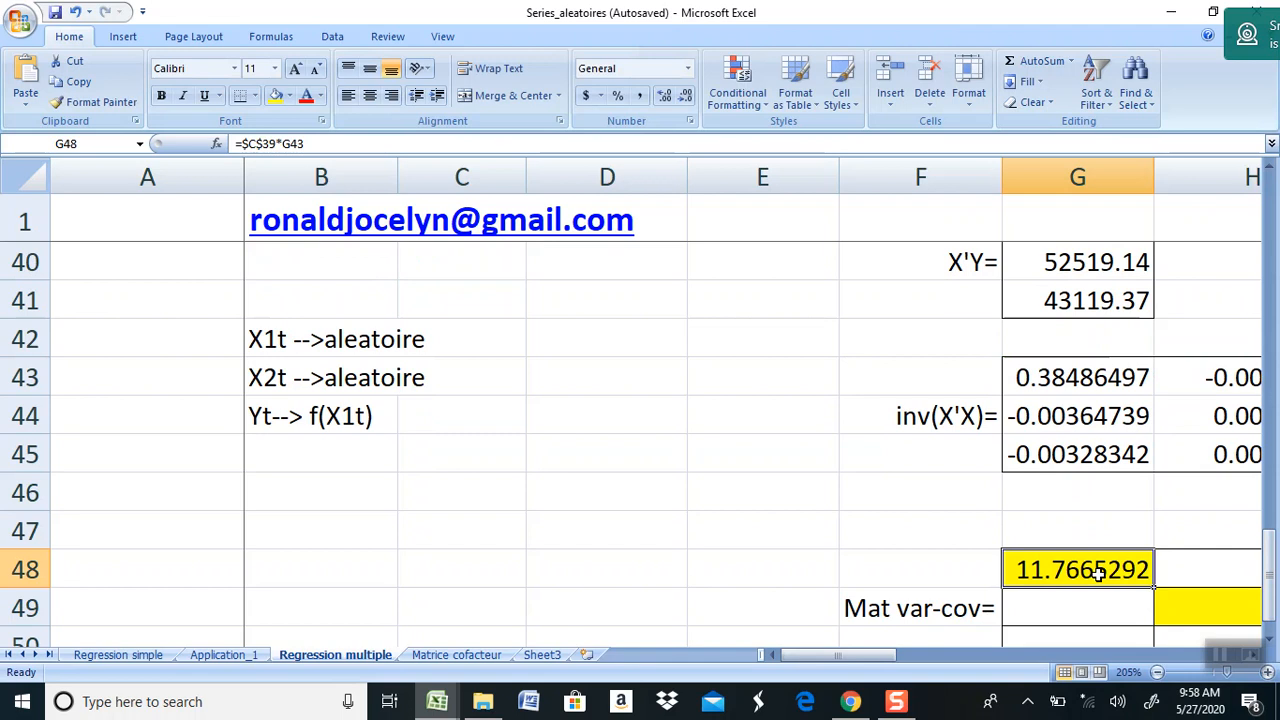
left_click(289, 95)
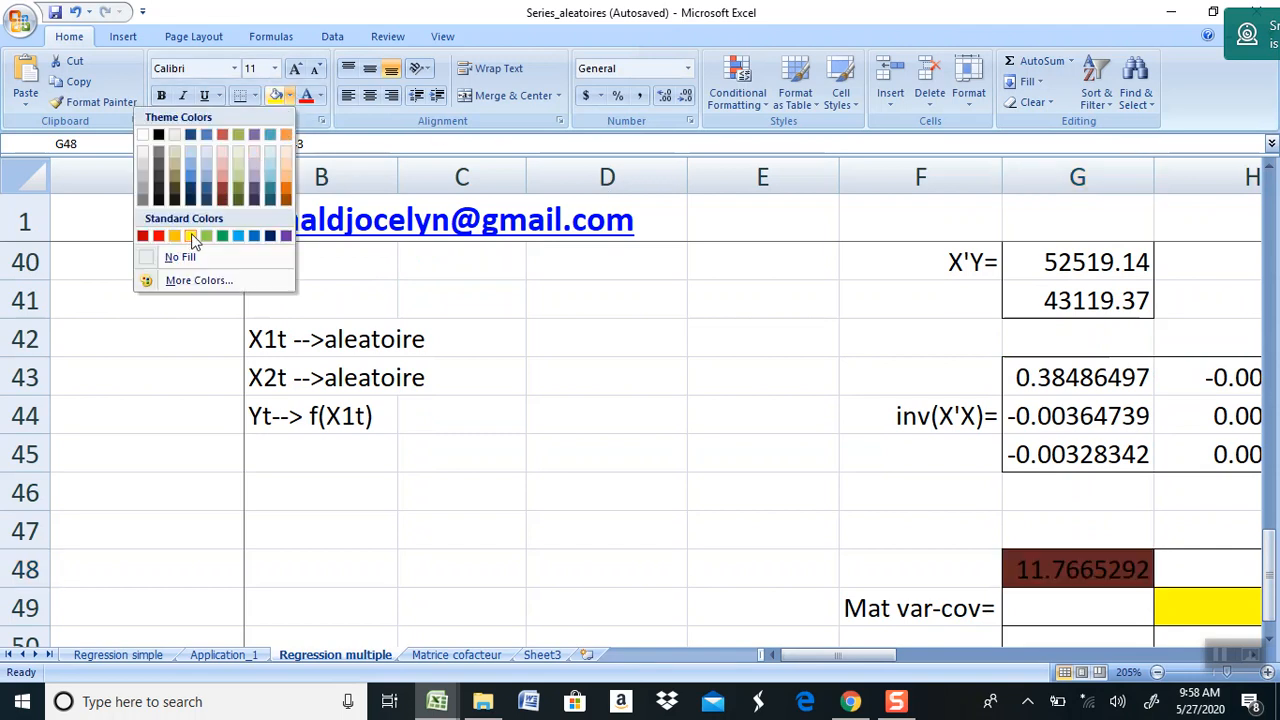
left_click(143, 134)
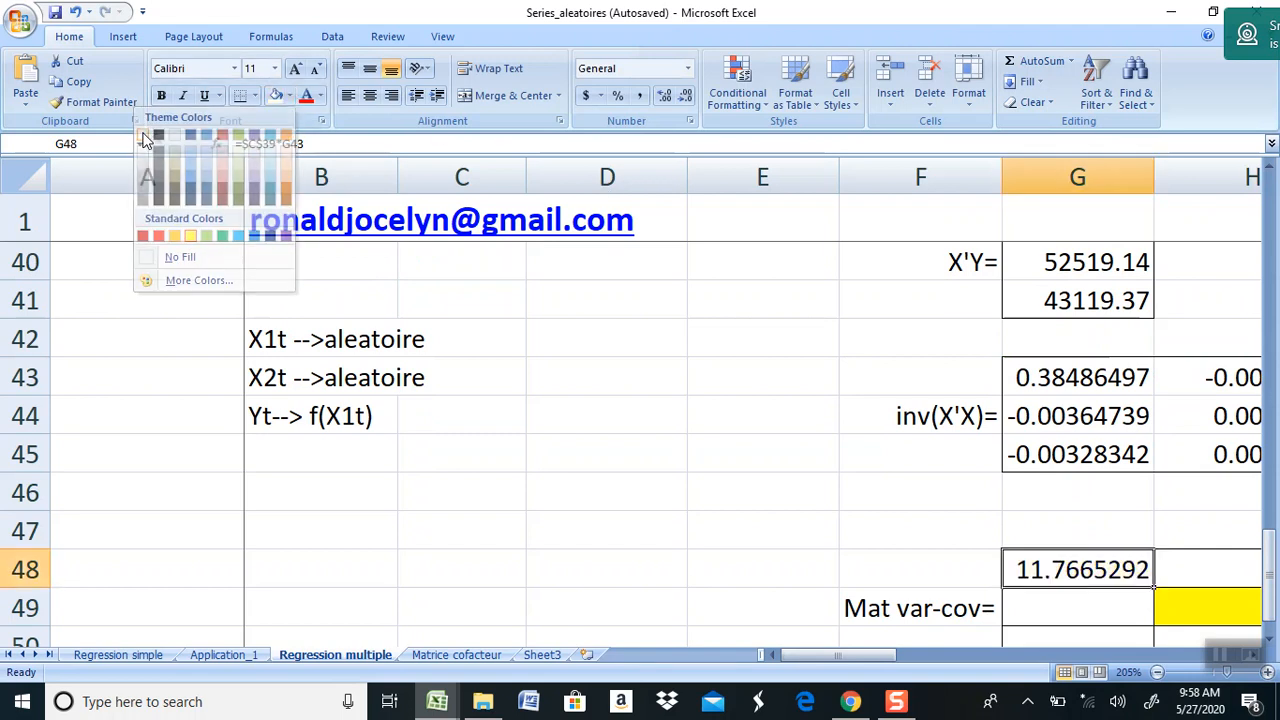
left_click_drag(1155, 585, 770, 580)
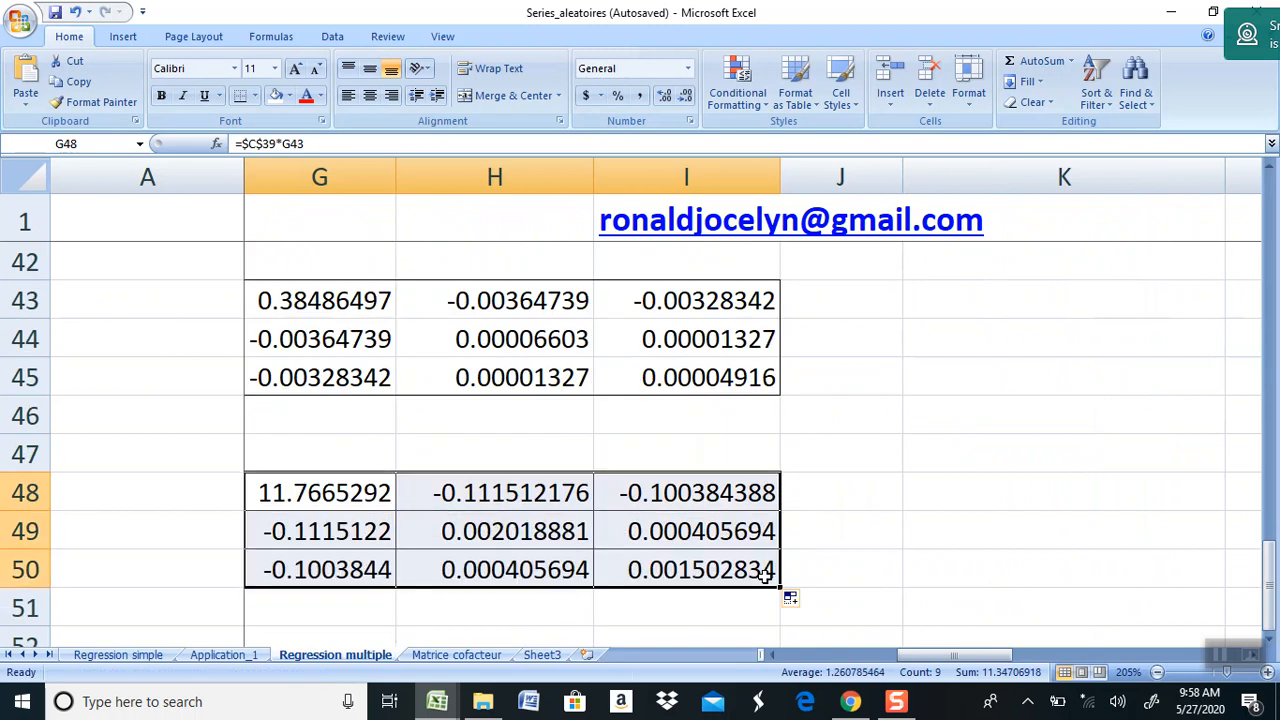
- Fill the diagonal cells G48, H49 and I50 of the variance-covariance matrix with yellow
left_click(336, 493)
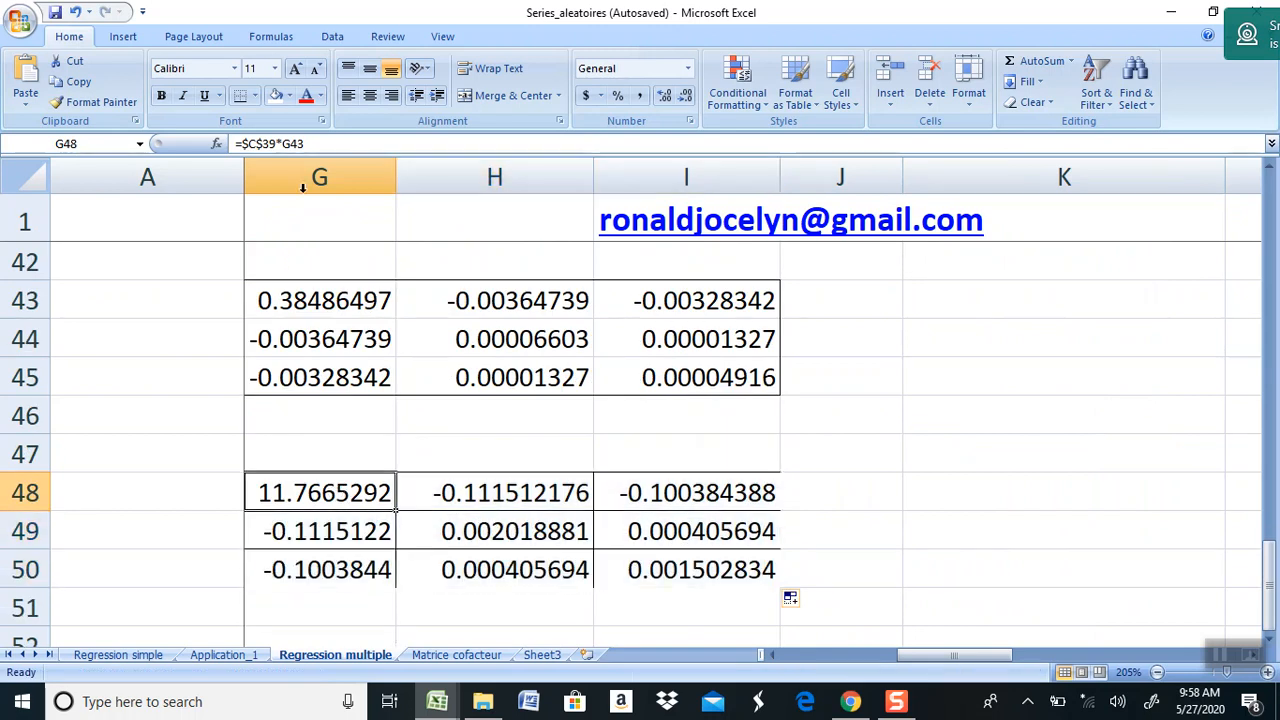
left_click(289, 96)
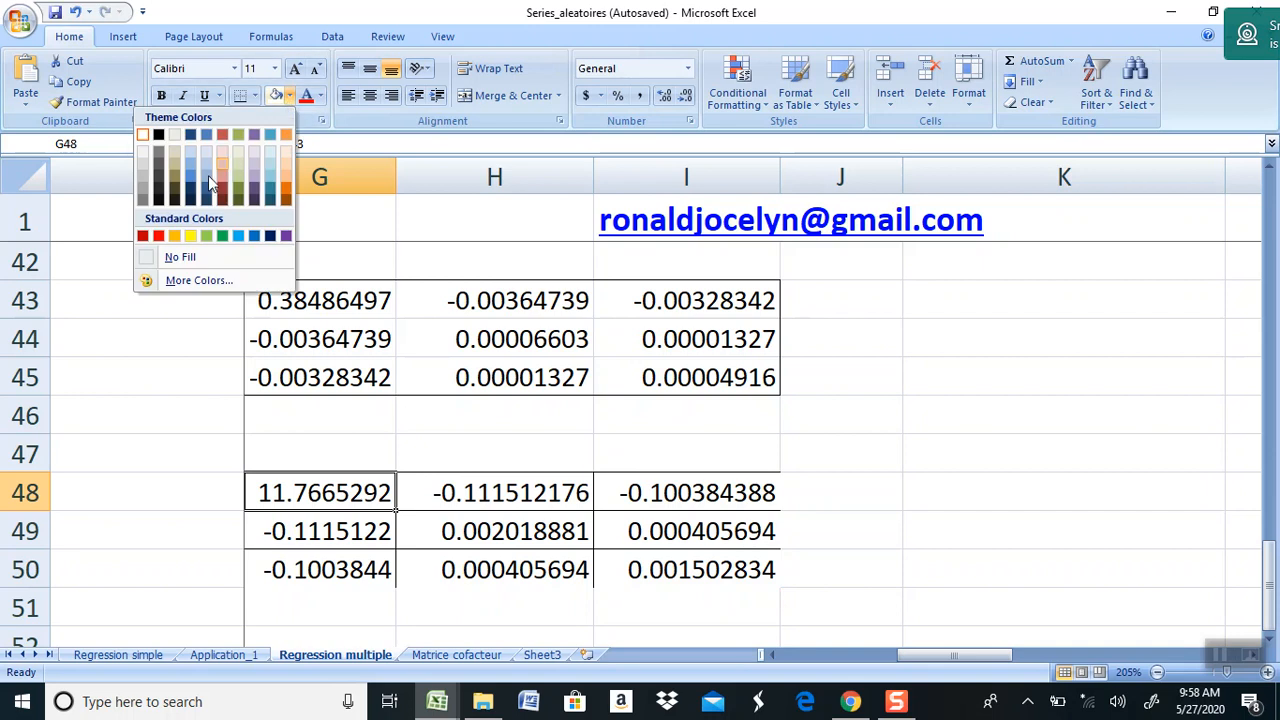
left_click(190, 238)
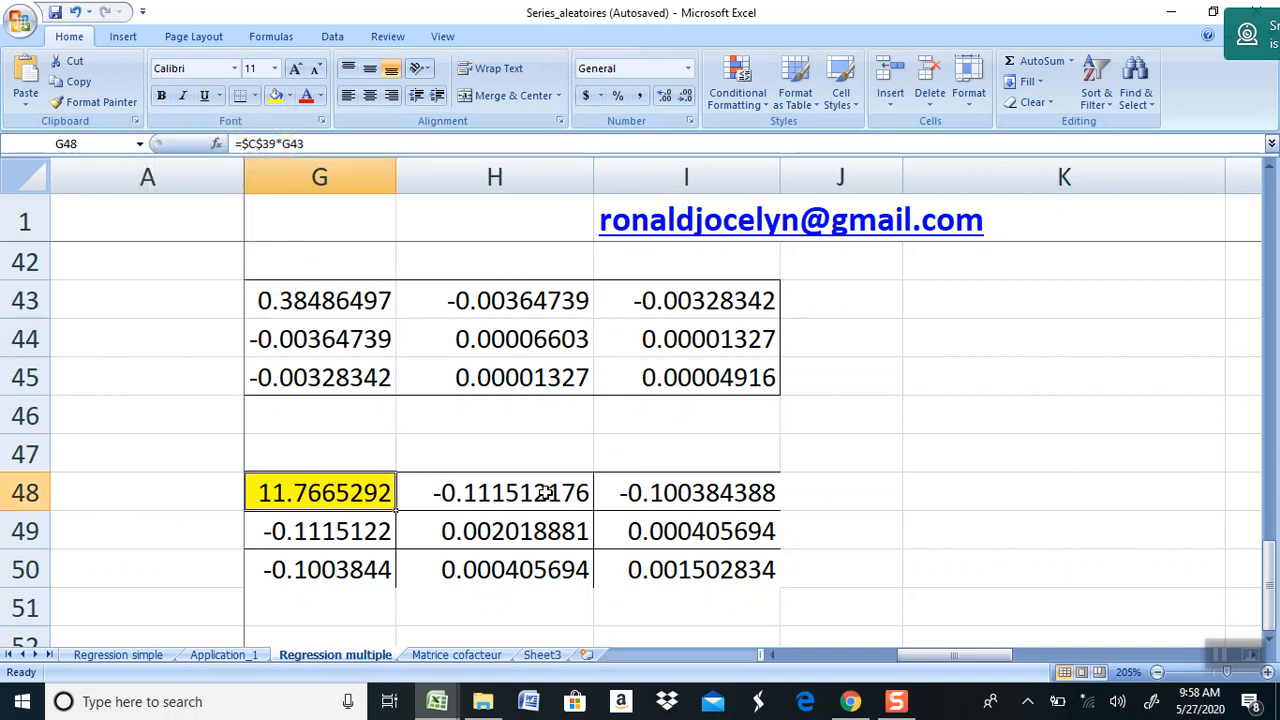
left_click(513, 530)
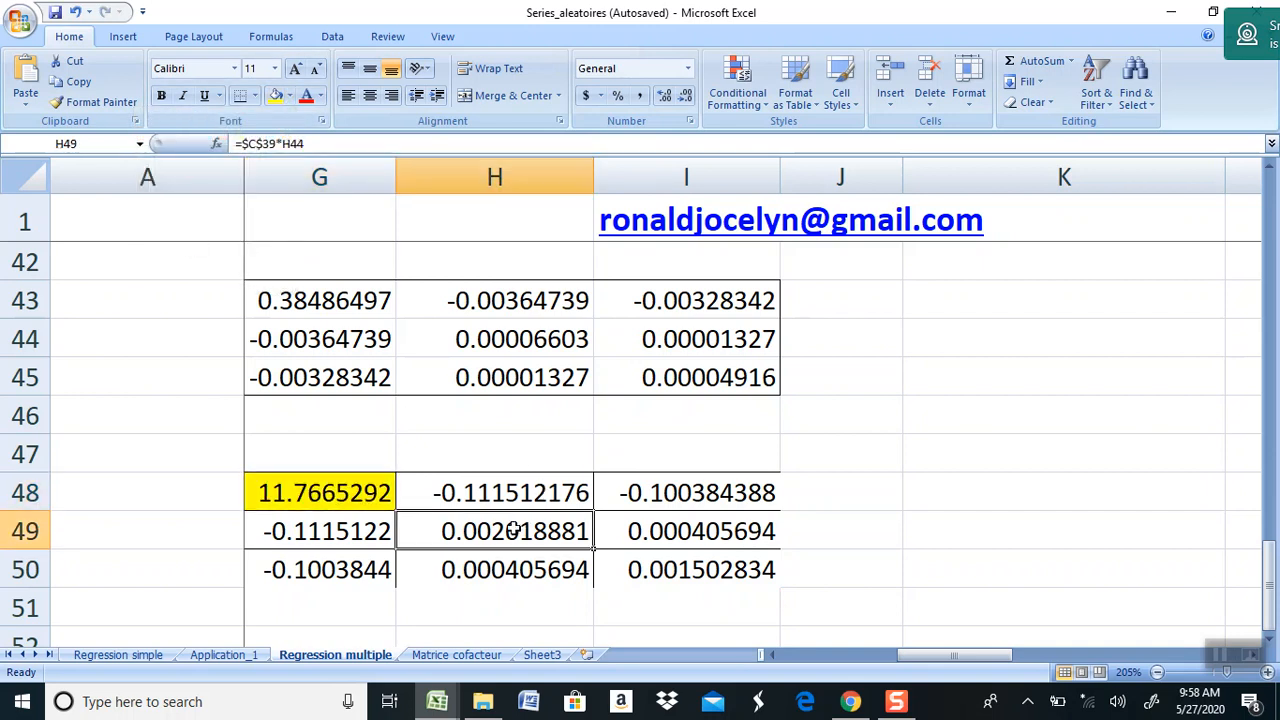
left_click(278, 104)
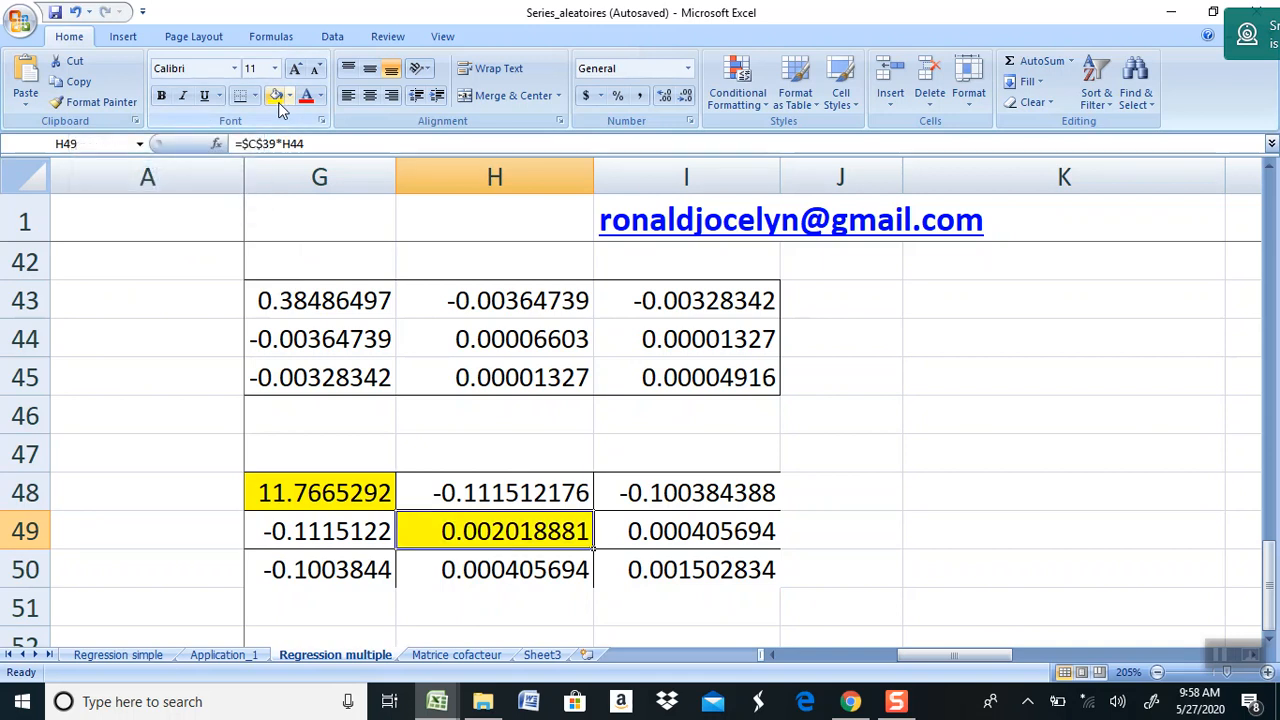
left_click(722, 570)
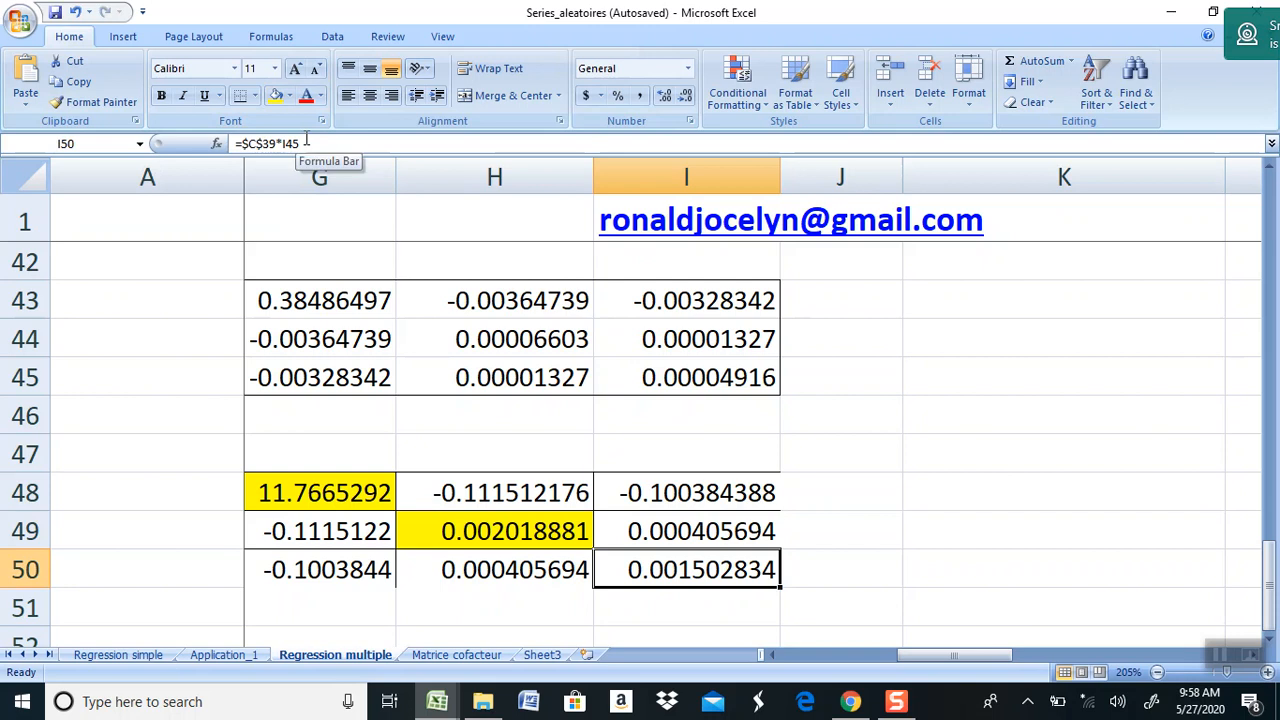
left_click(276, 96)
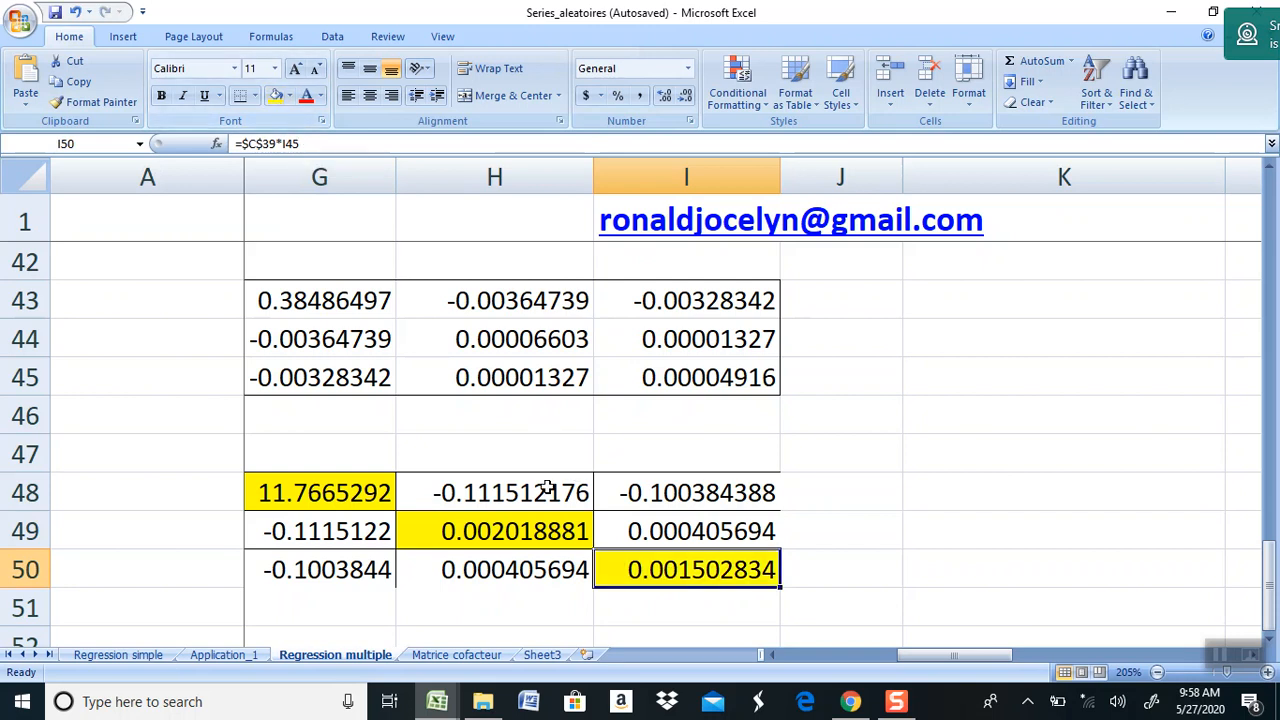
- Clear the existing borders of the variance-covariance matrix G48:I50 and apply outside borders only
left_click_drag(370, 487, 677, 578)
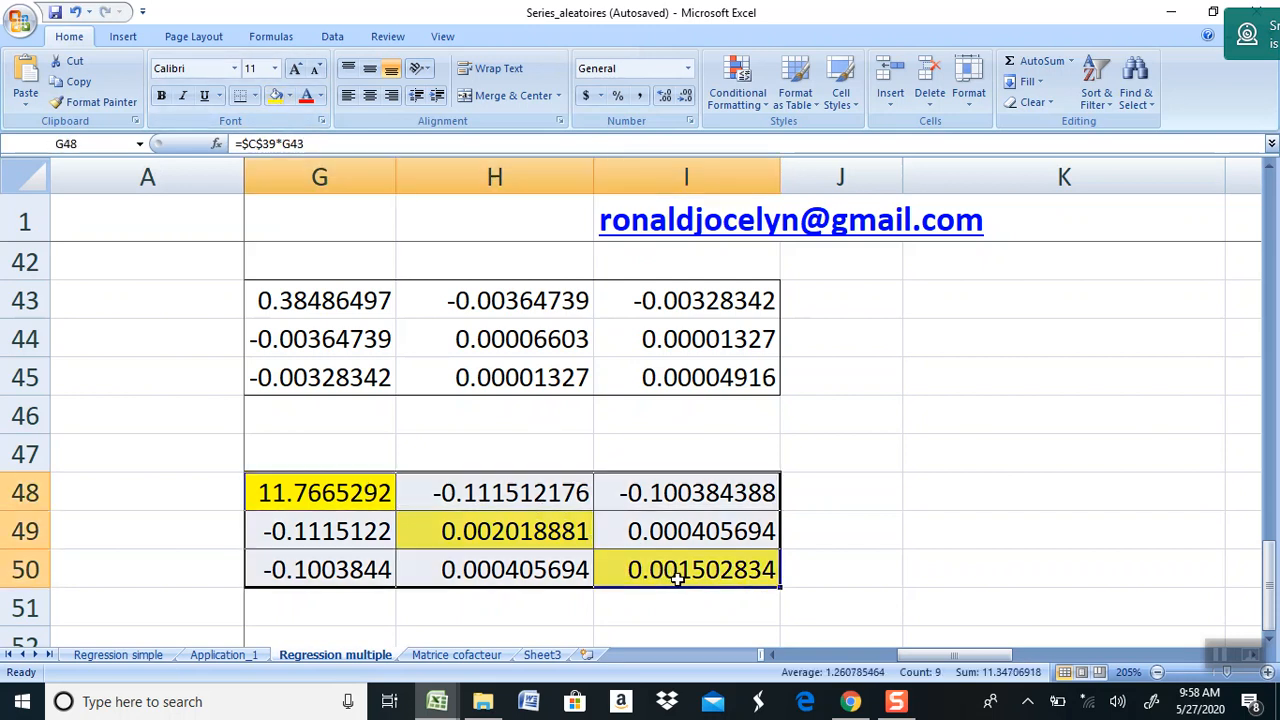
left_click(254, 96)
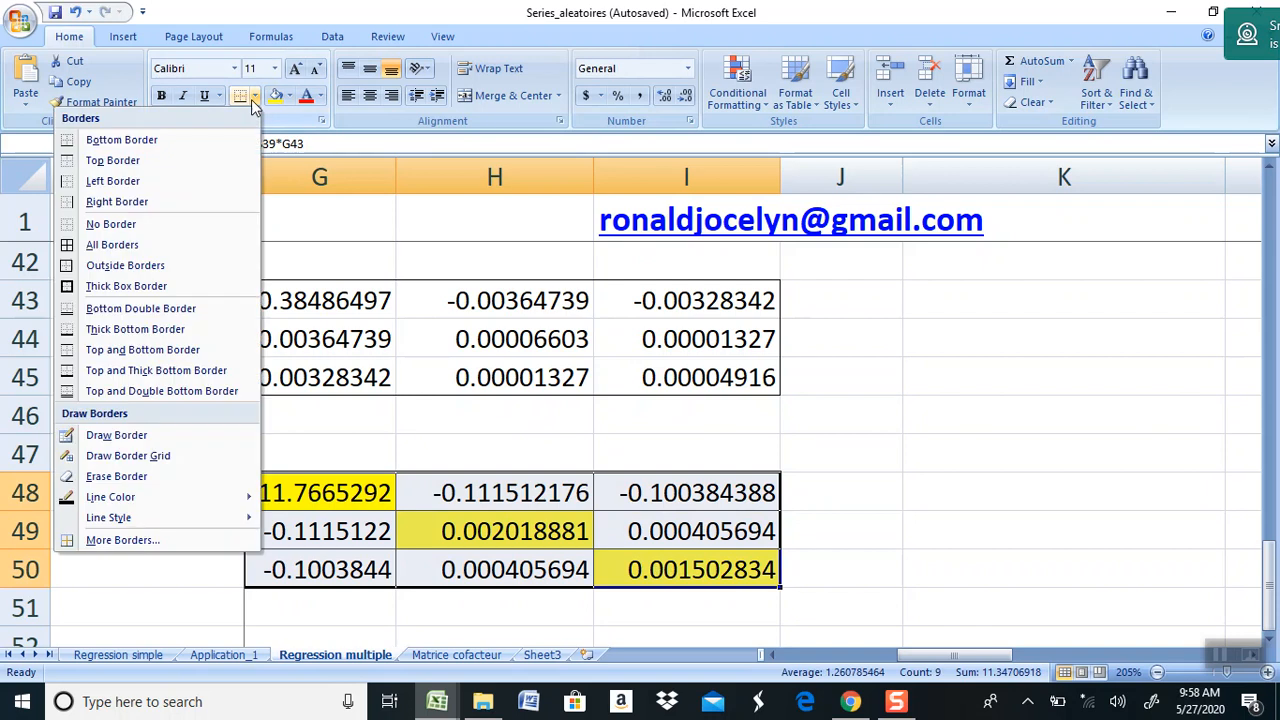
left_click(108, 226)
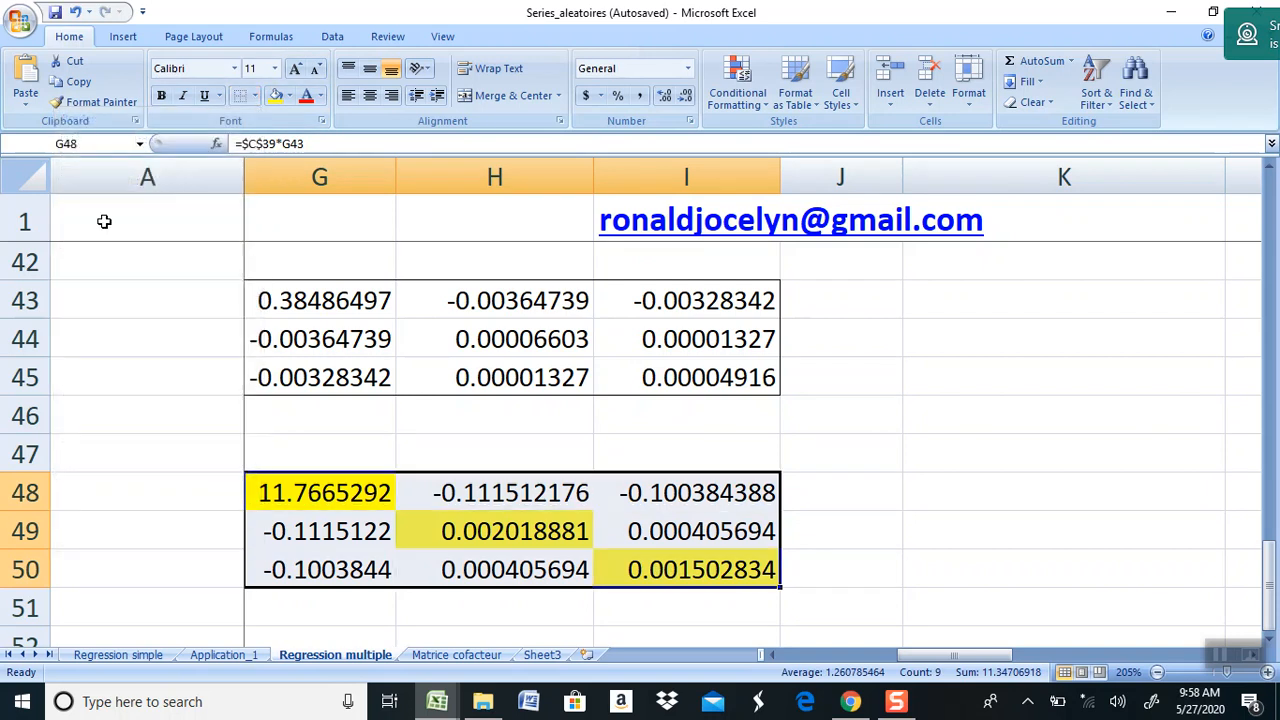
left_click(254, 96)
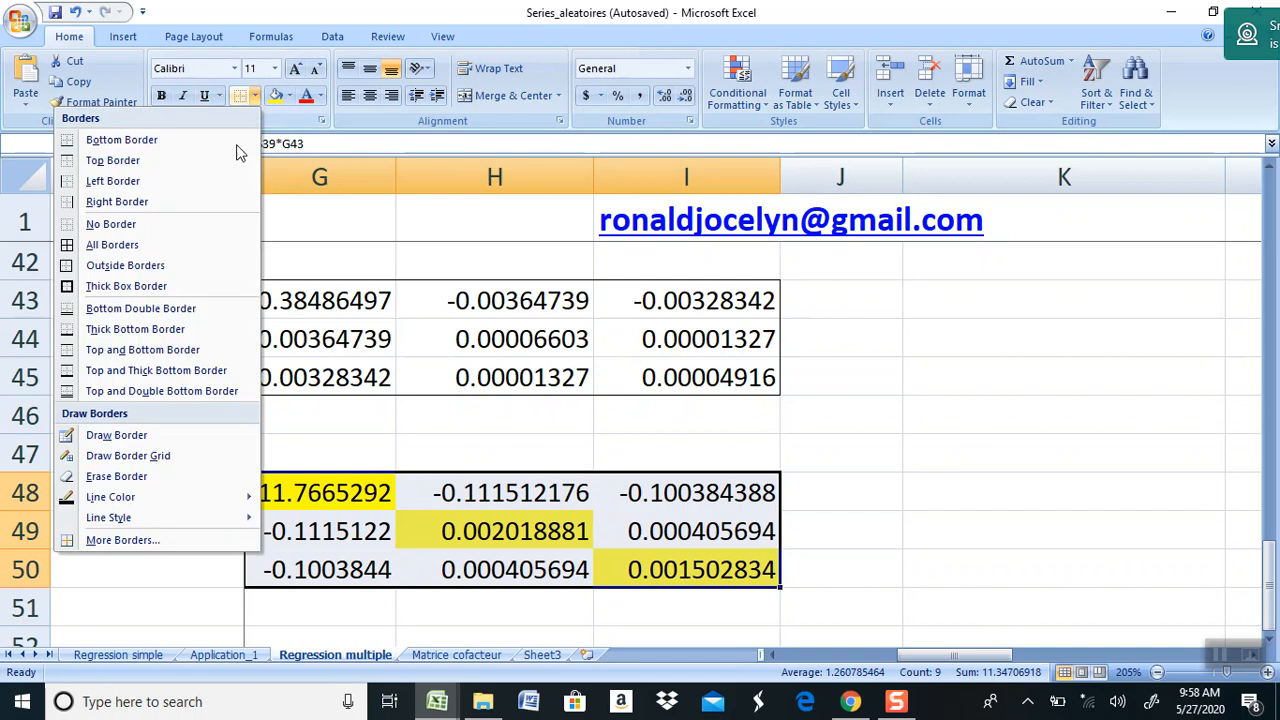
left_click(110, 265)
left_click(492, 492)
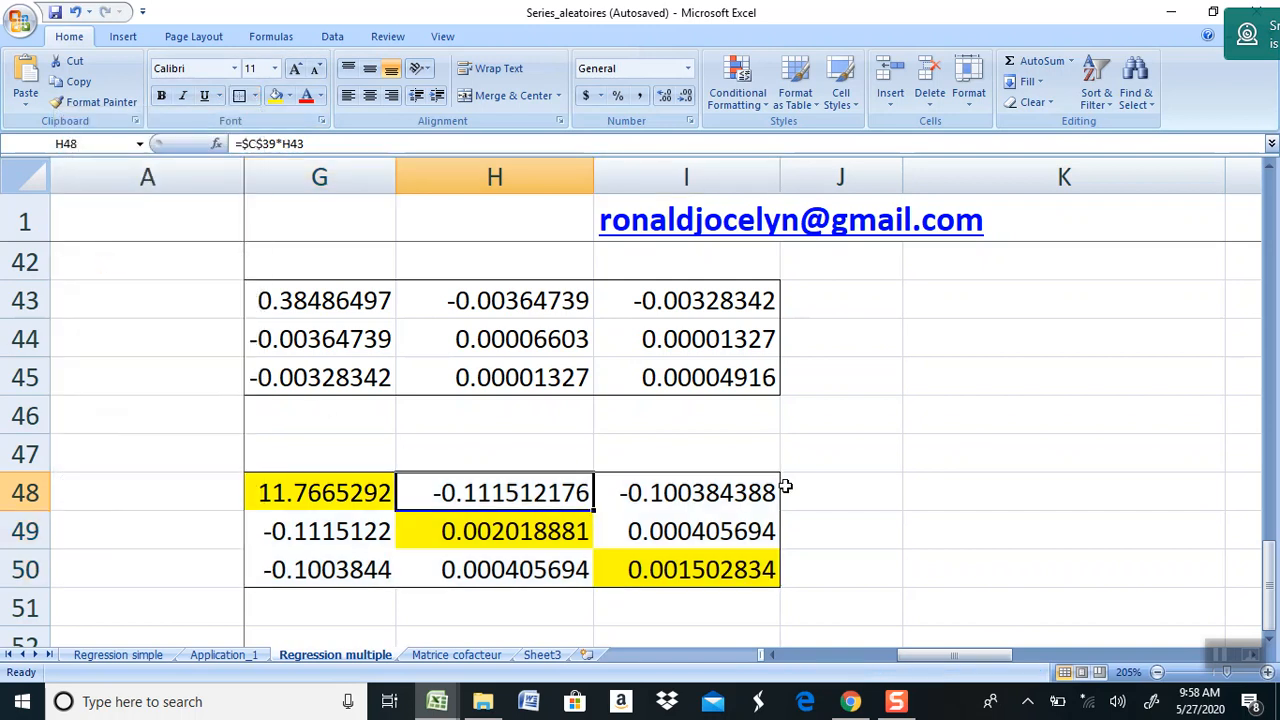
- Enter =SQRT(G48) in D34 under ecart-type as the standard error of the first coefficient
left_click(827, 434)
key("Left")
key("Left")
key("Left")
key("Left")
key("Left")
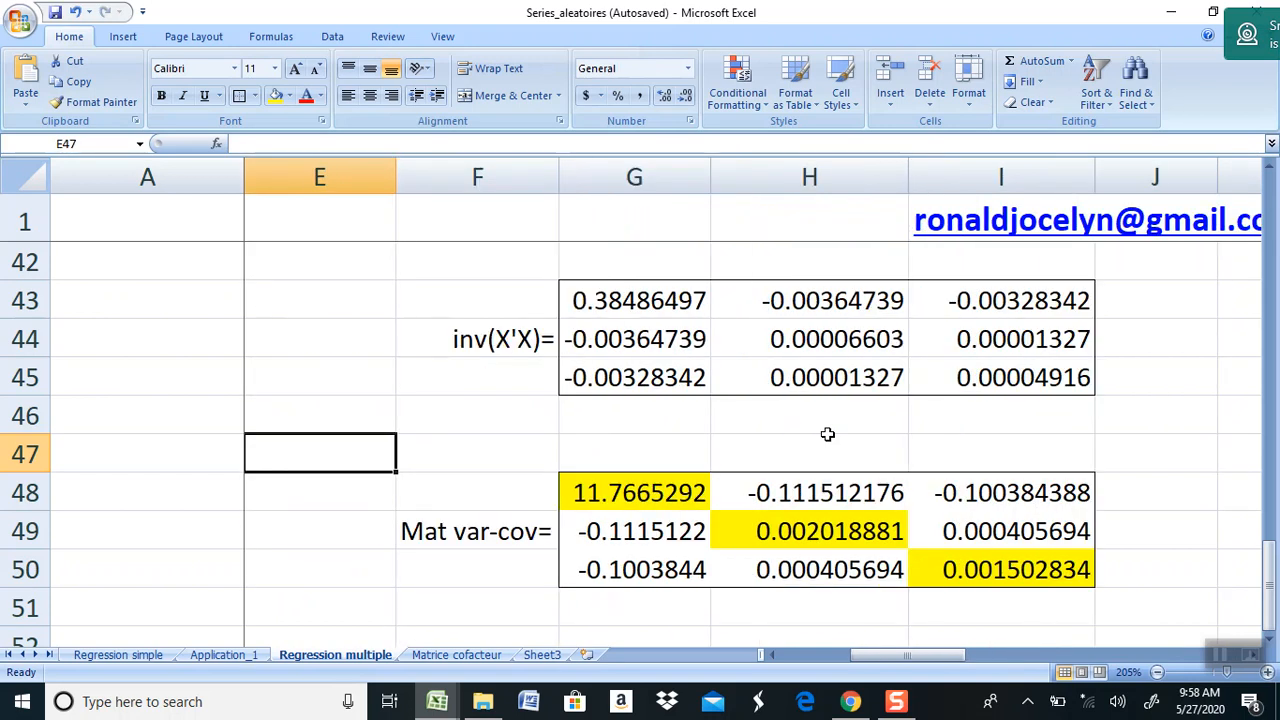
key("Left")
key("Left")
key("Left")
key("Left")
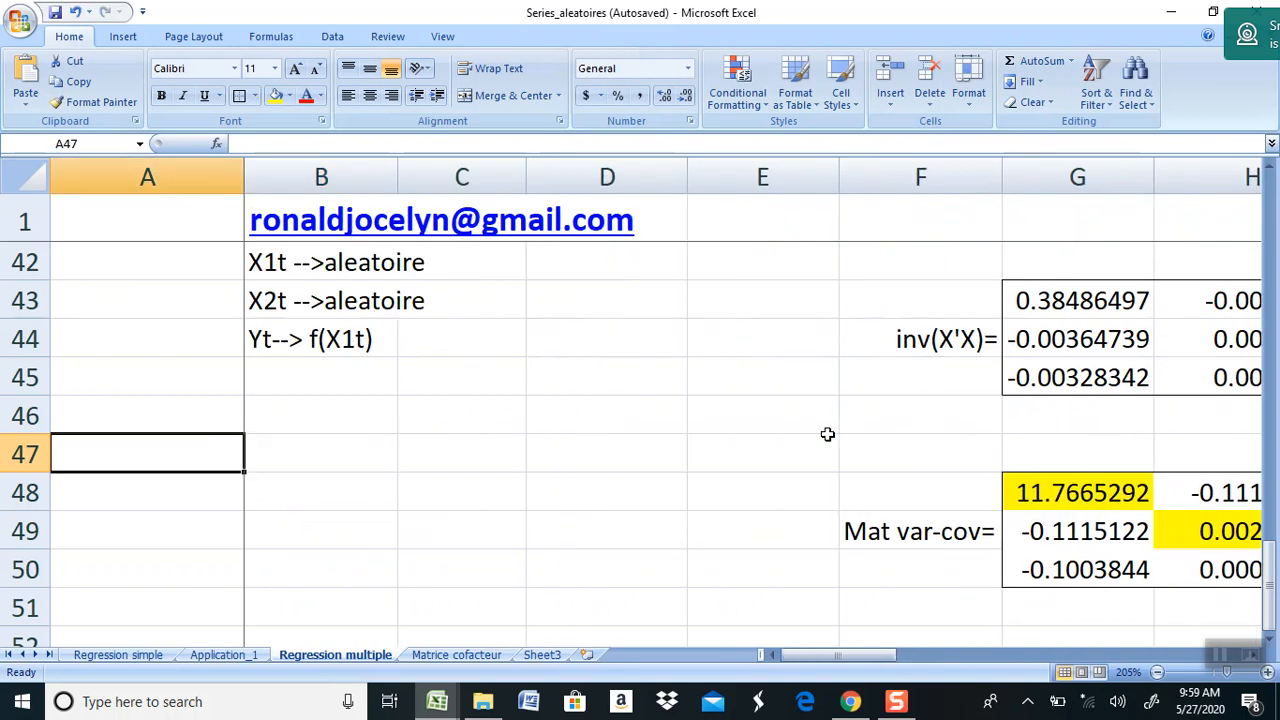
key("Up")
key("Up")
key("Up")
key("Up")
key("Up")
key("Up")
key("Up")
key("Up")
key("Up")
key("Up")
key("Up")
key("Up")
key("Up")
key("Up")
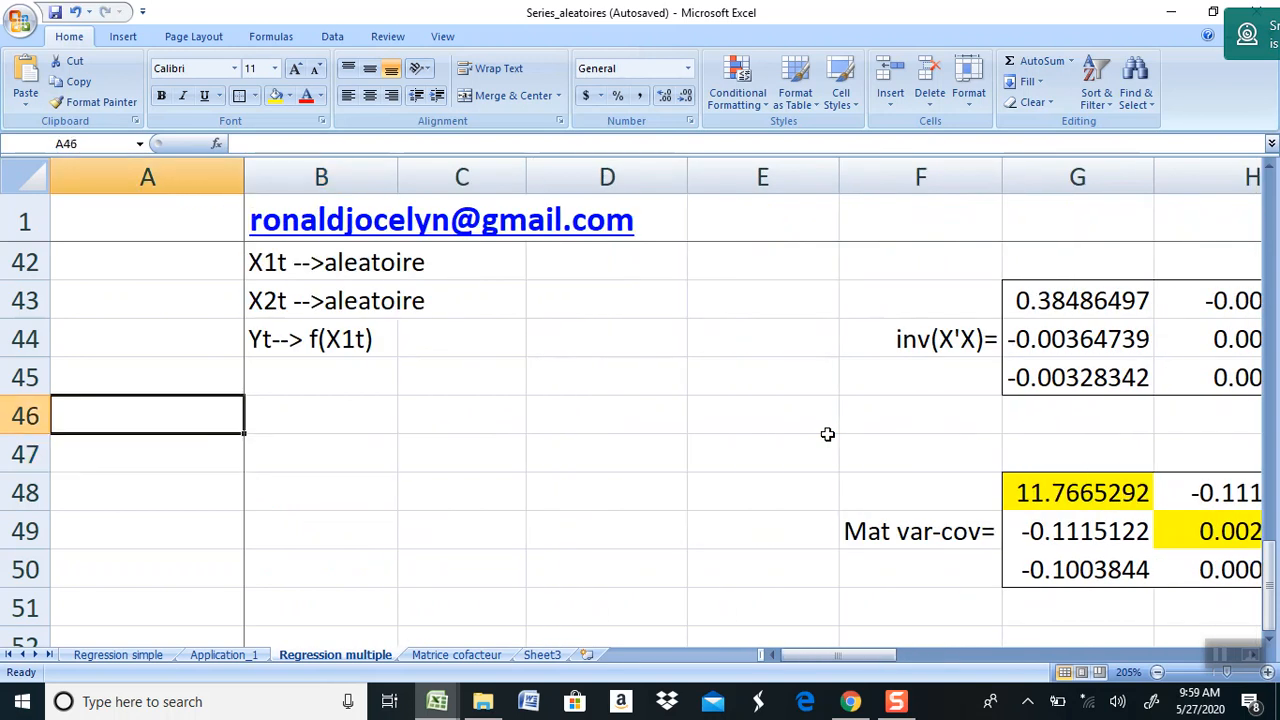
key("Right")
key("Right")
key("Right")
key("Down")
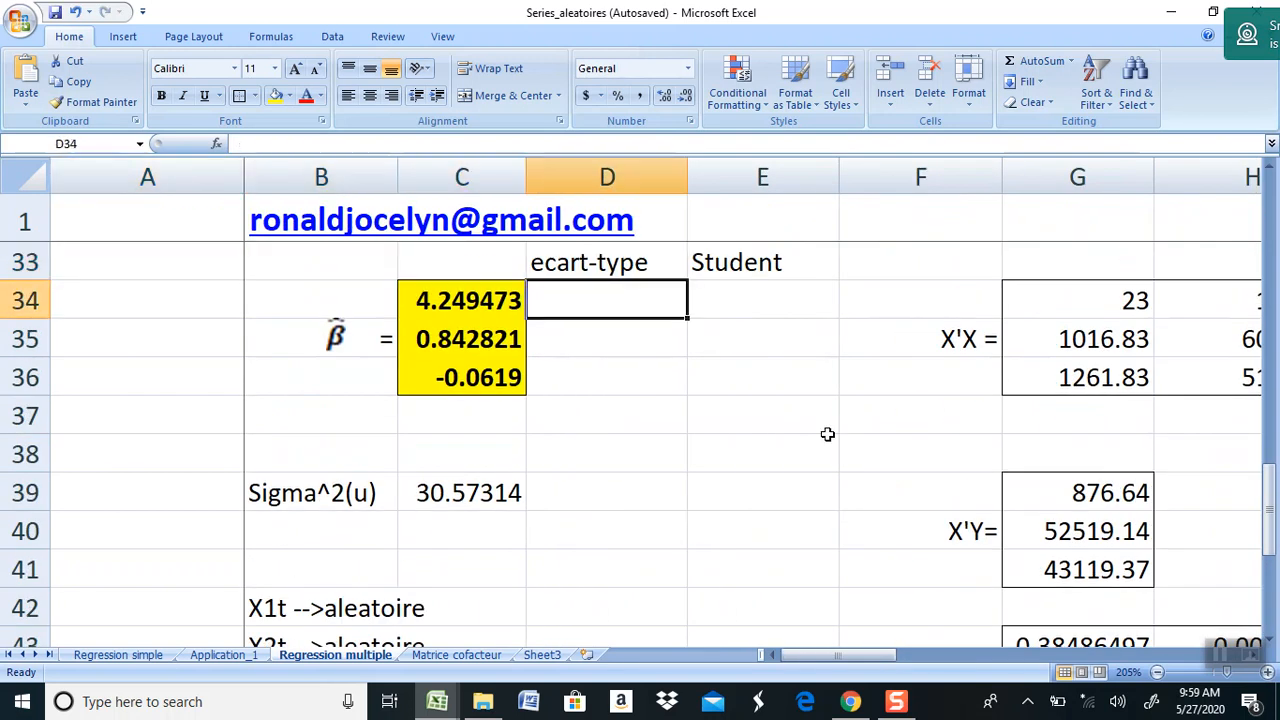
type("=")
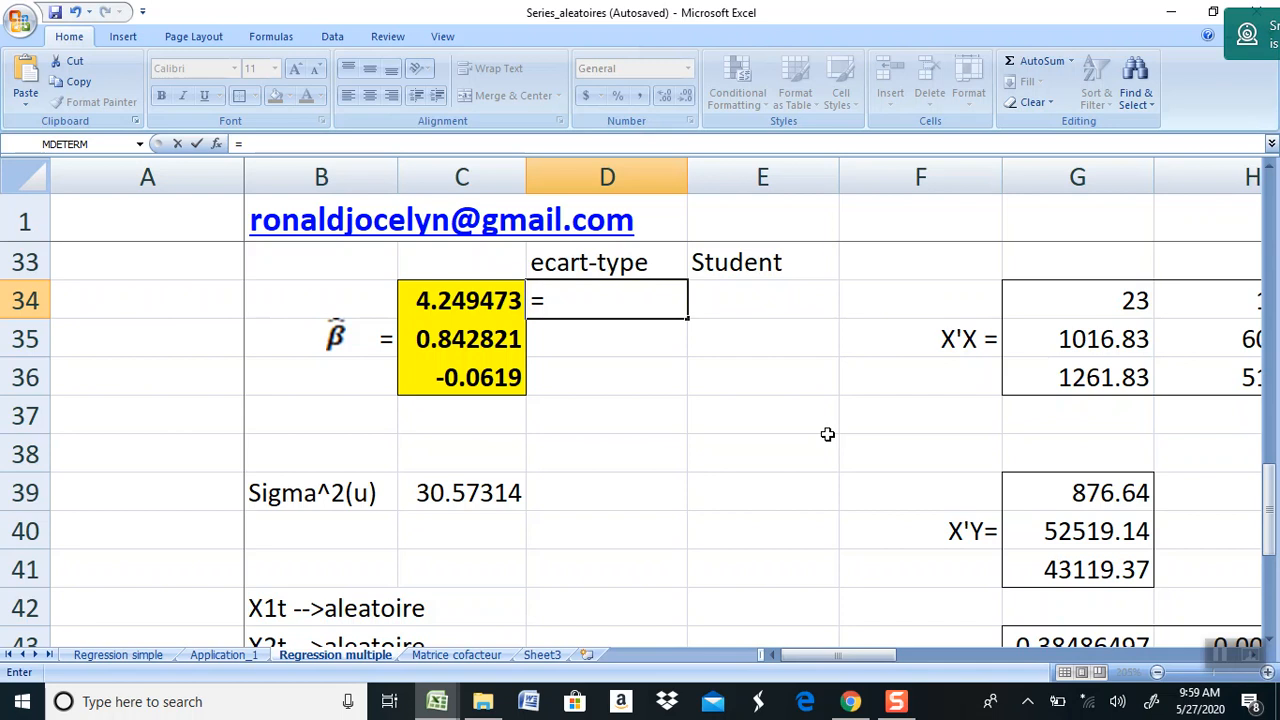
type("sq")
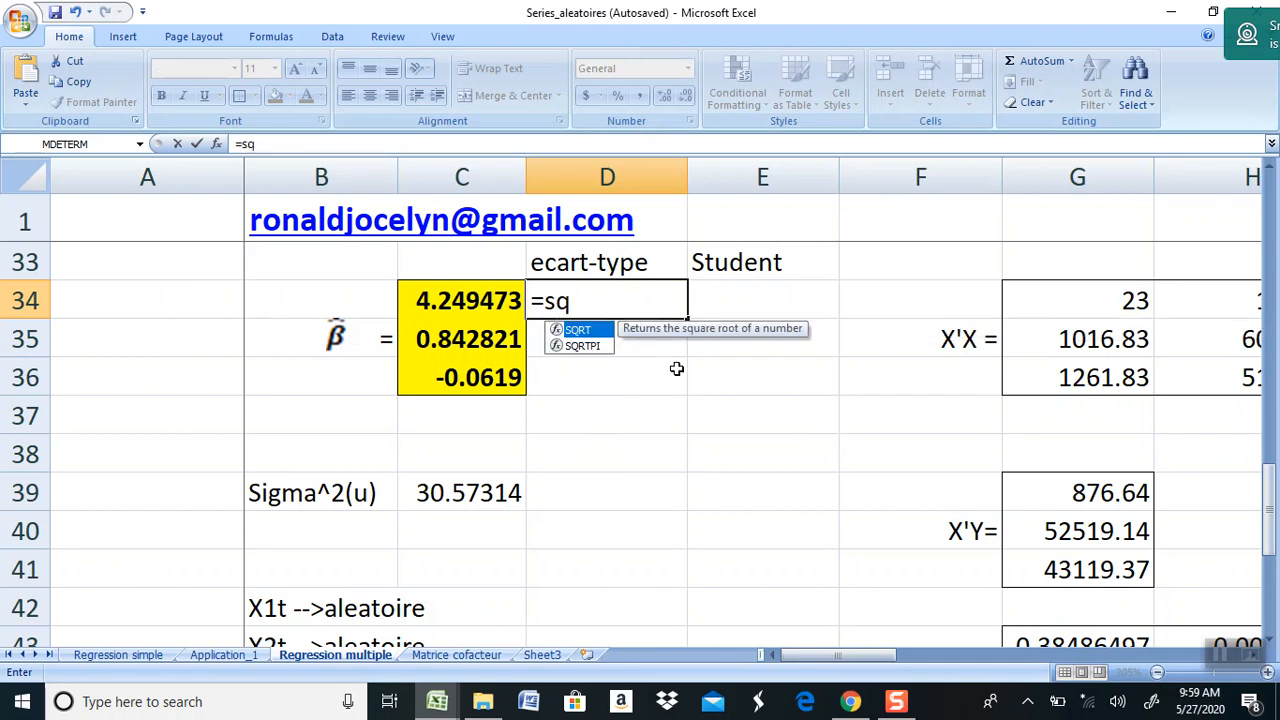
double_click(594, 331)
left_click(731, 440)
key("Right")
key("Right")
key("Right")
key("Down")
key("Down")
key("Down")
key("Down")
key("Down")
key("Down")
key("Down")
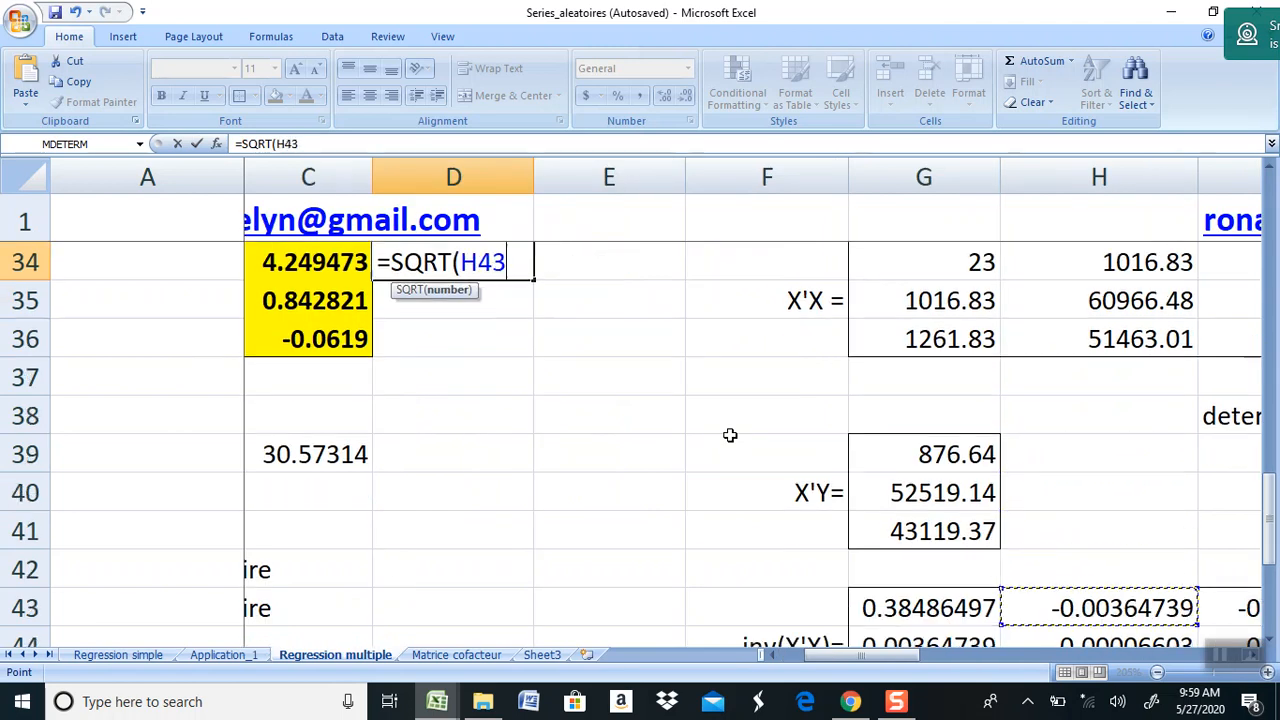
key("Down")
key("Up")
key("Up")
key("Up")
key("Down")
key("Down")
key("Down")
key("Down")
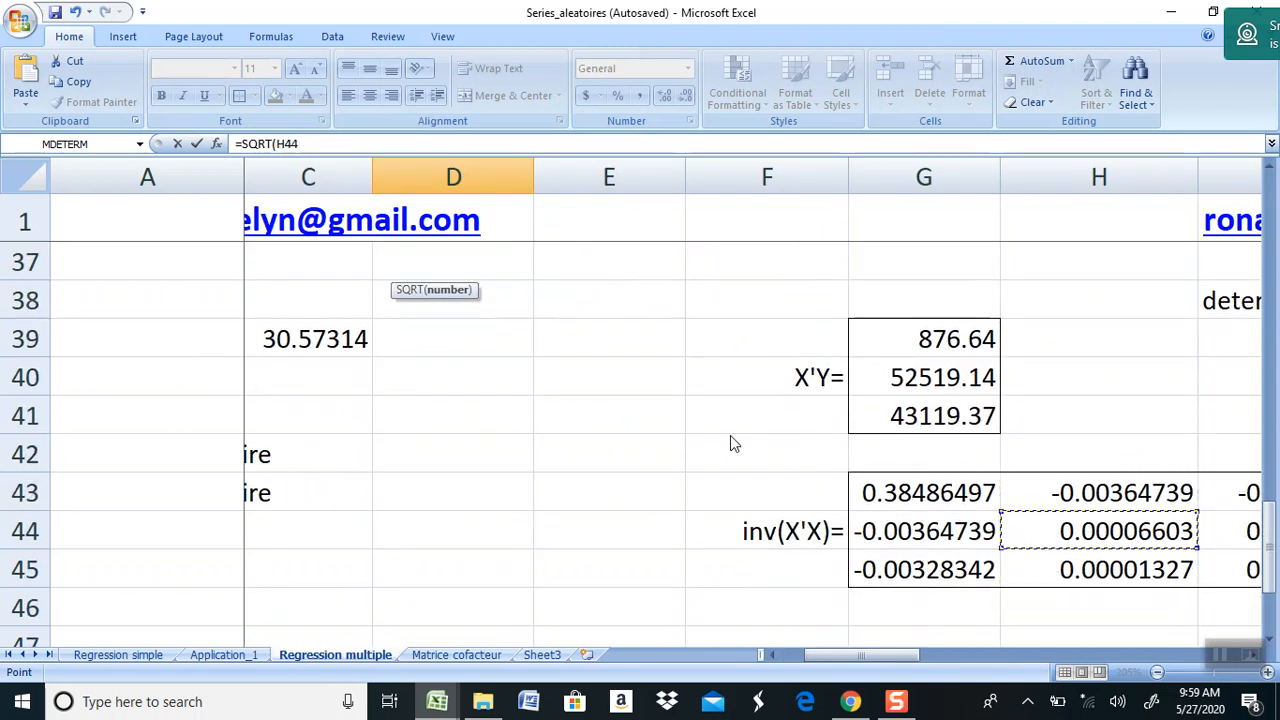
key("Down")
key("Down")
key("Up")
key("Up")
key("Down")
key("Left")
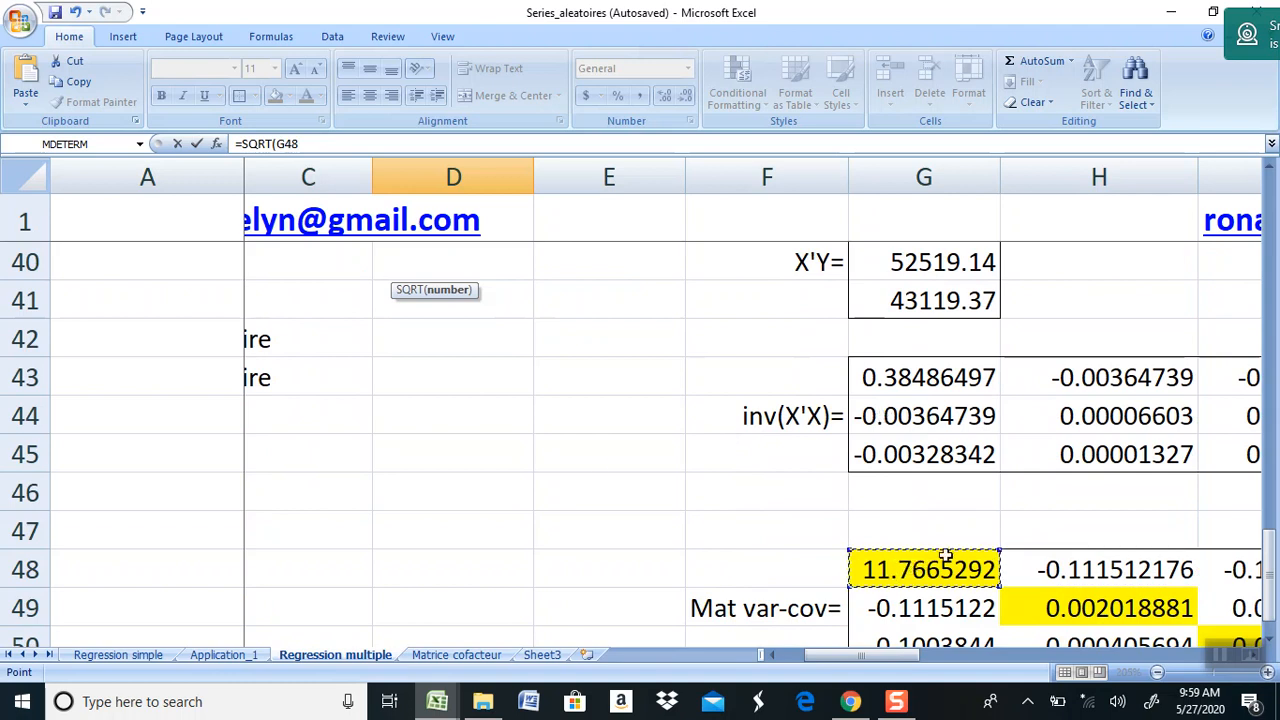
key("Escape")
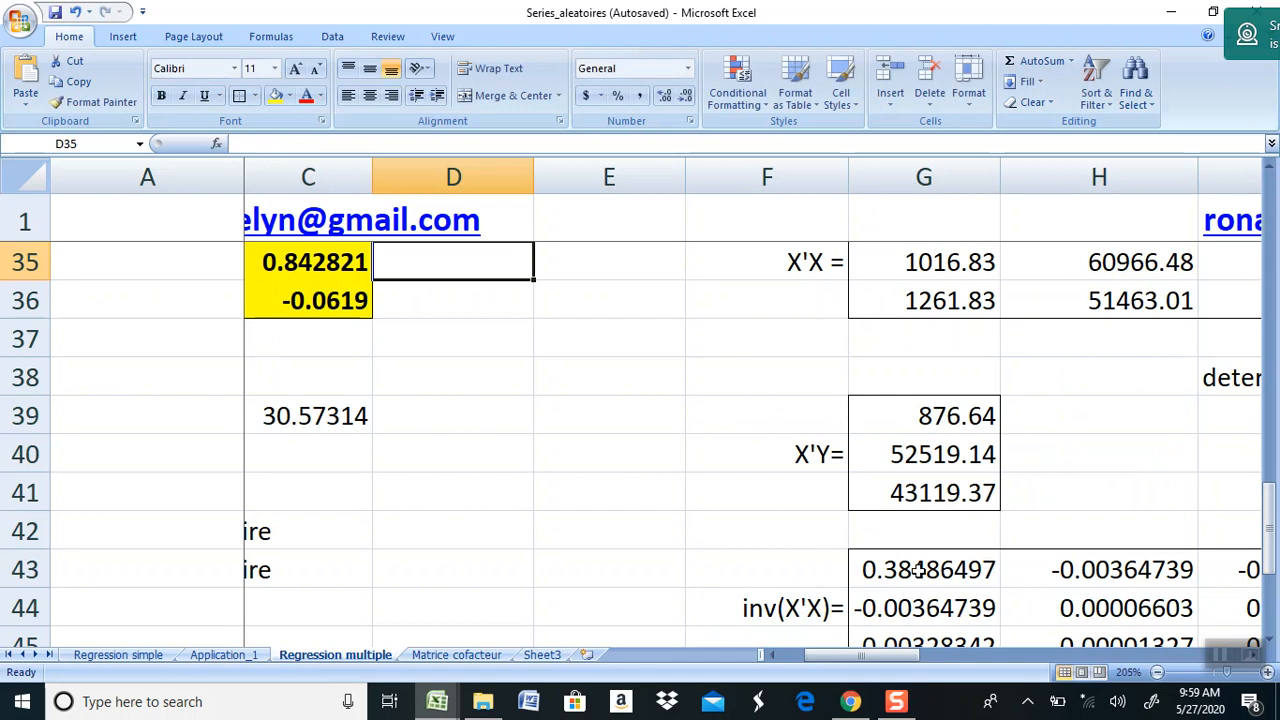
- Enter =SQRT(H49) in D35 as the standard error of the second coefficient
key("Up")
key("Up")
key("Down")
key("Down")
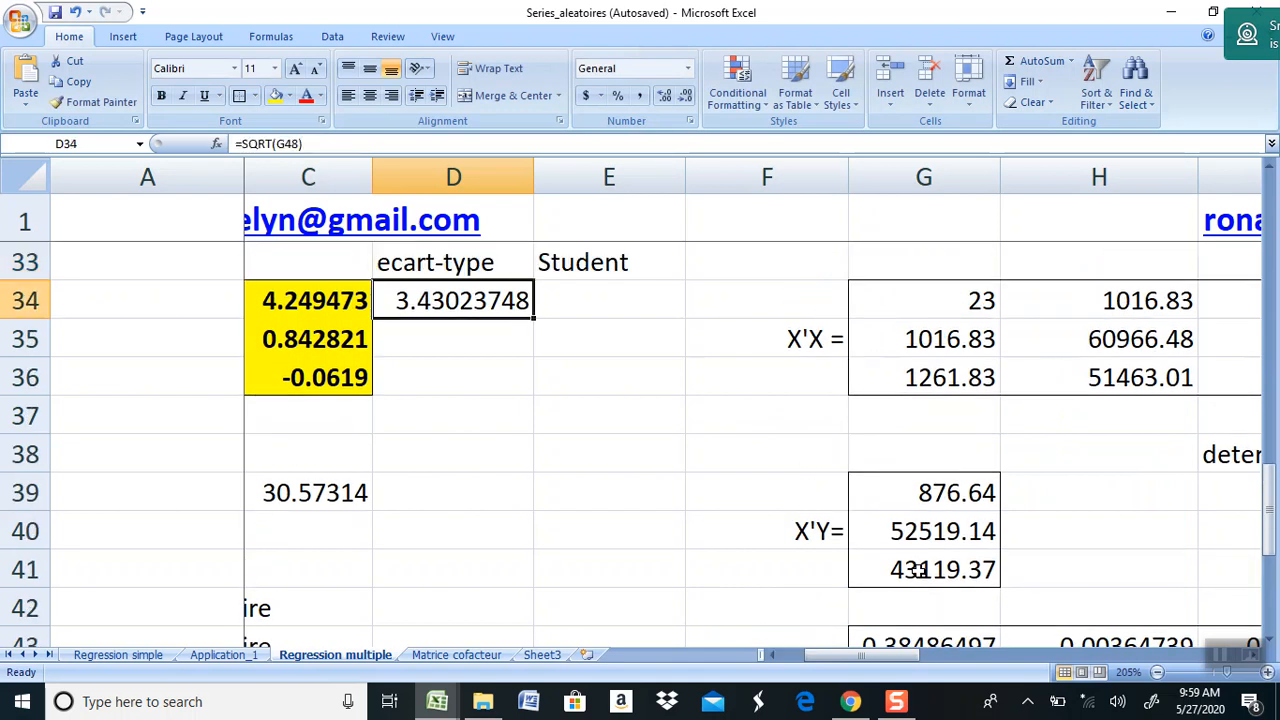
type("=")
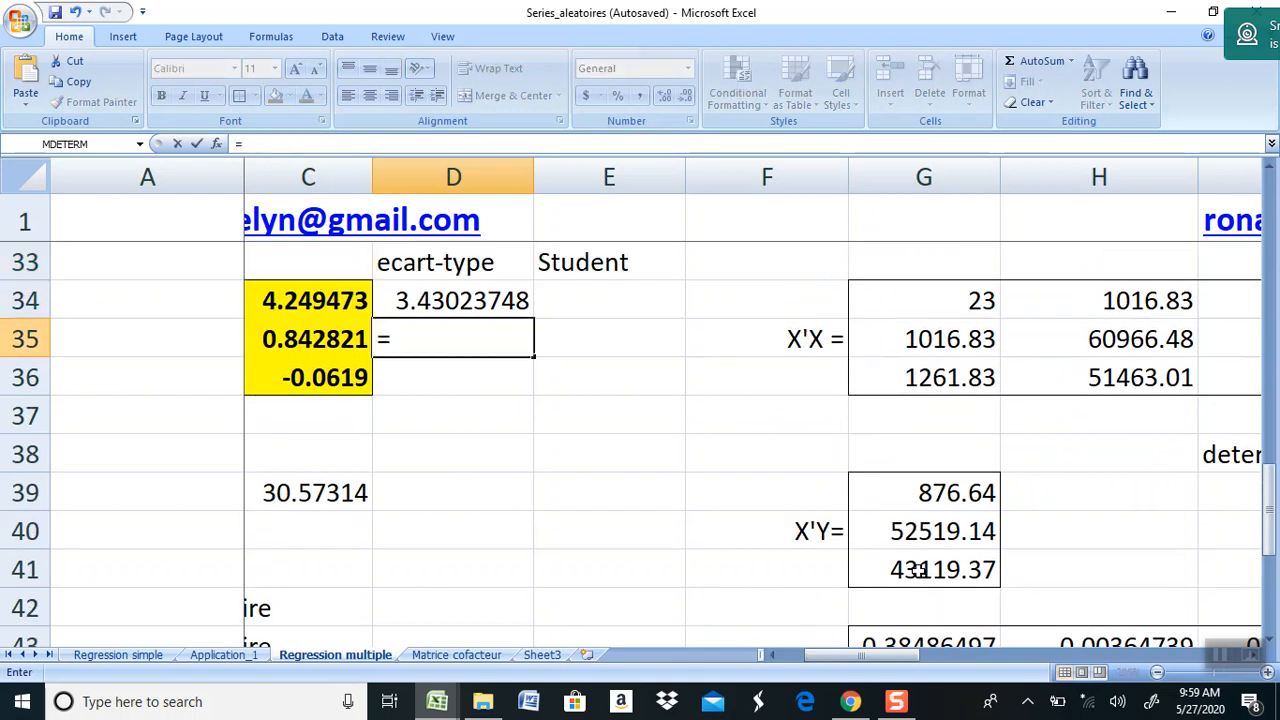
type("sq")
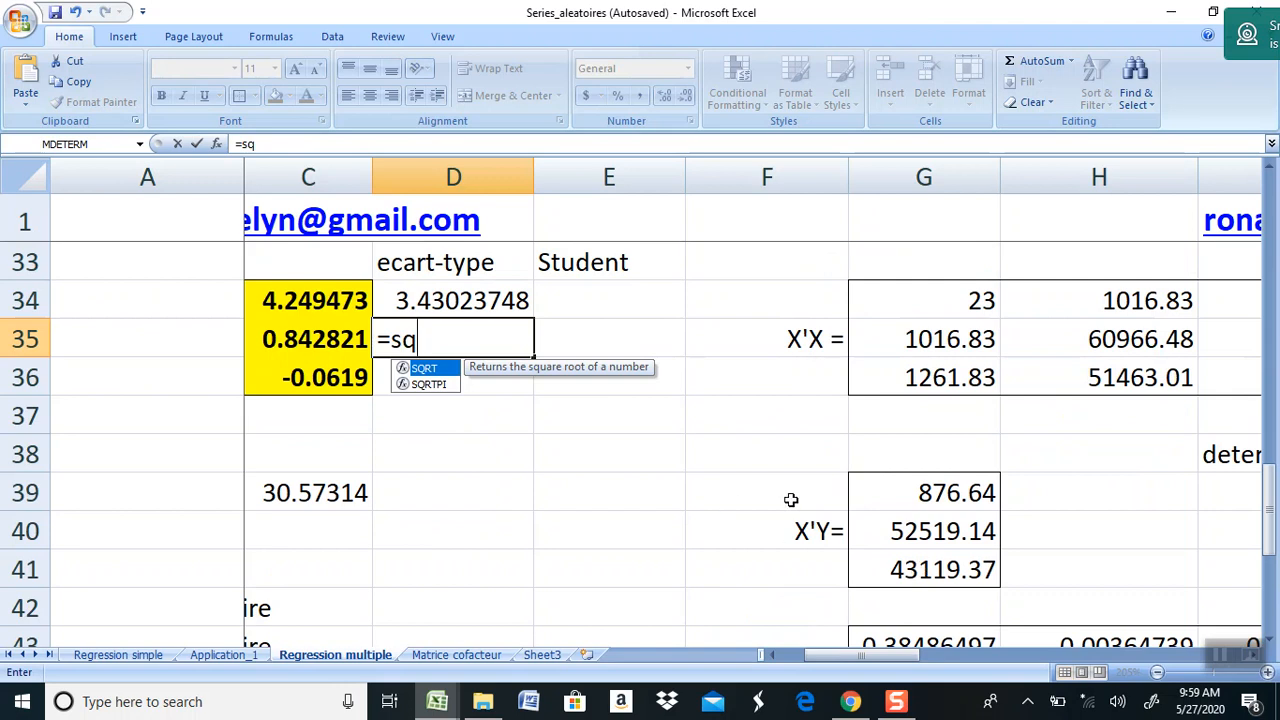
double_click(424, 368)
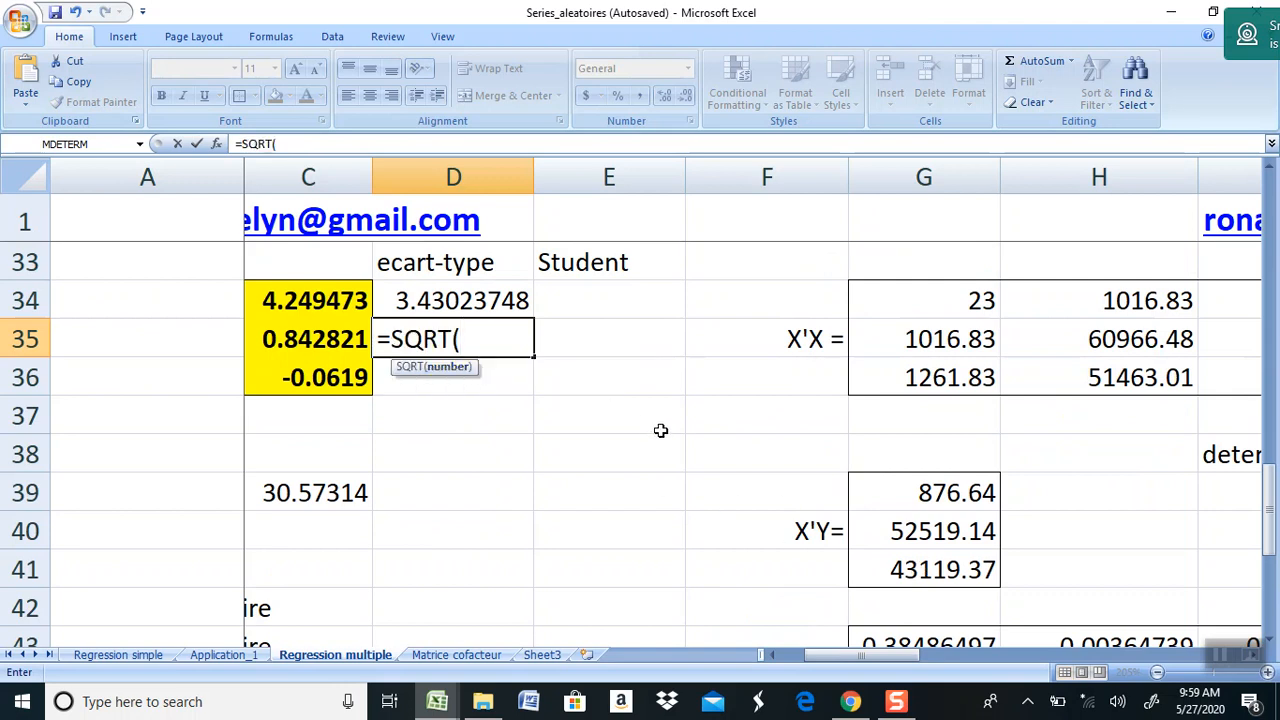
left_click(760, 605)
key("Down")
key("Down")
key("Down")
key("Down")
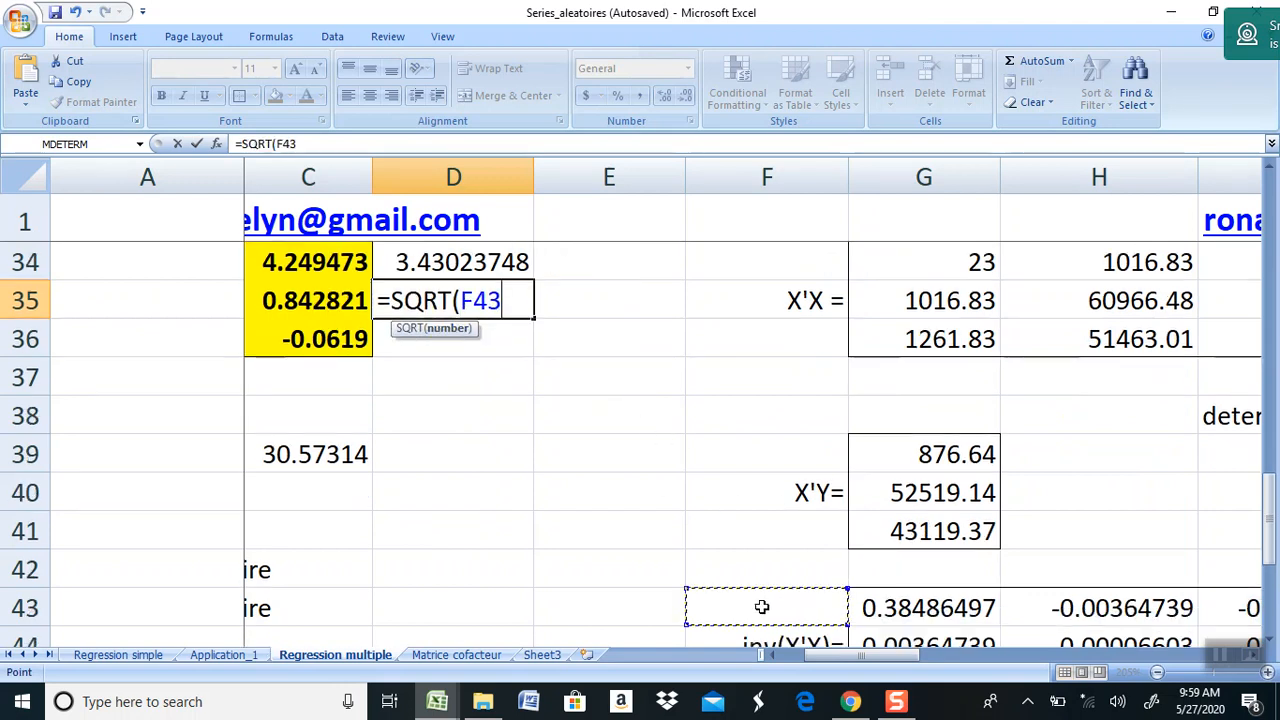
key("Down")
key("Down")
key("Down")
key("Down")
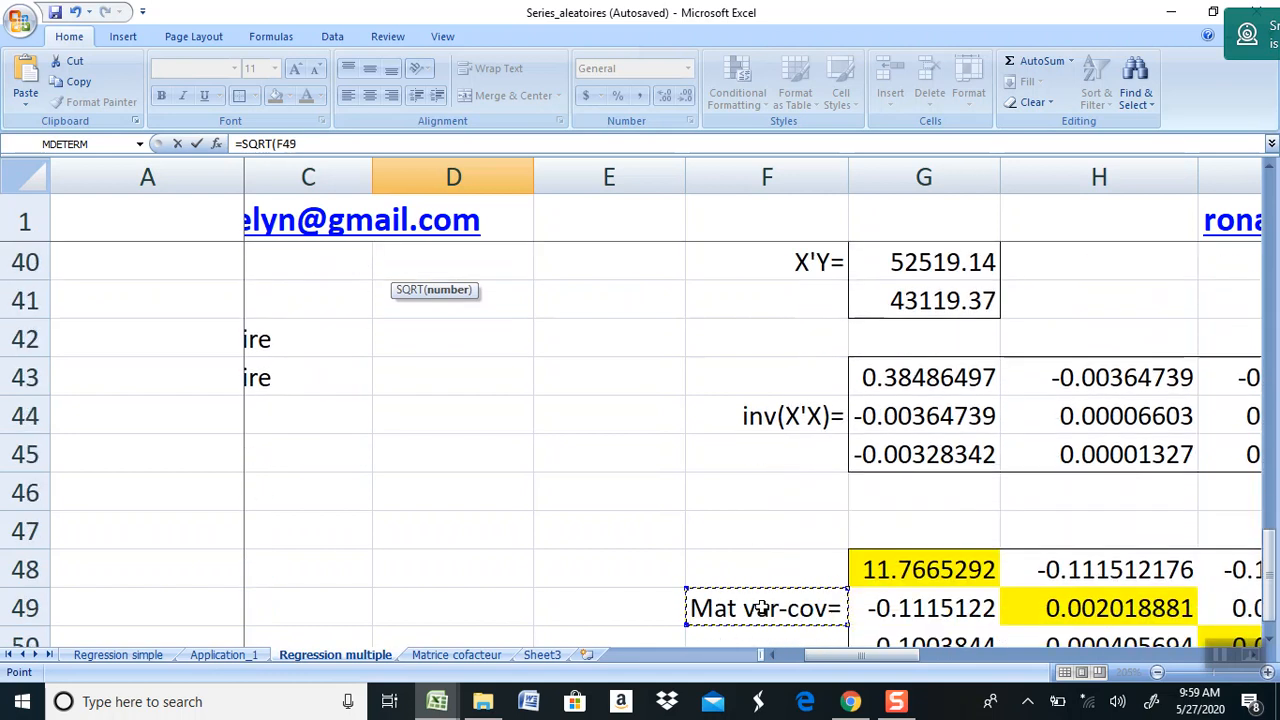
key("Right")
key("Right")
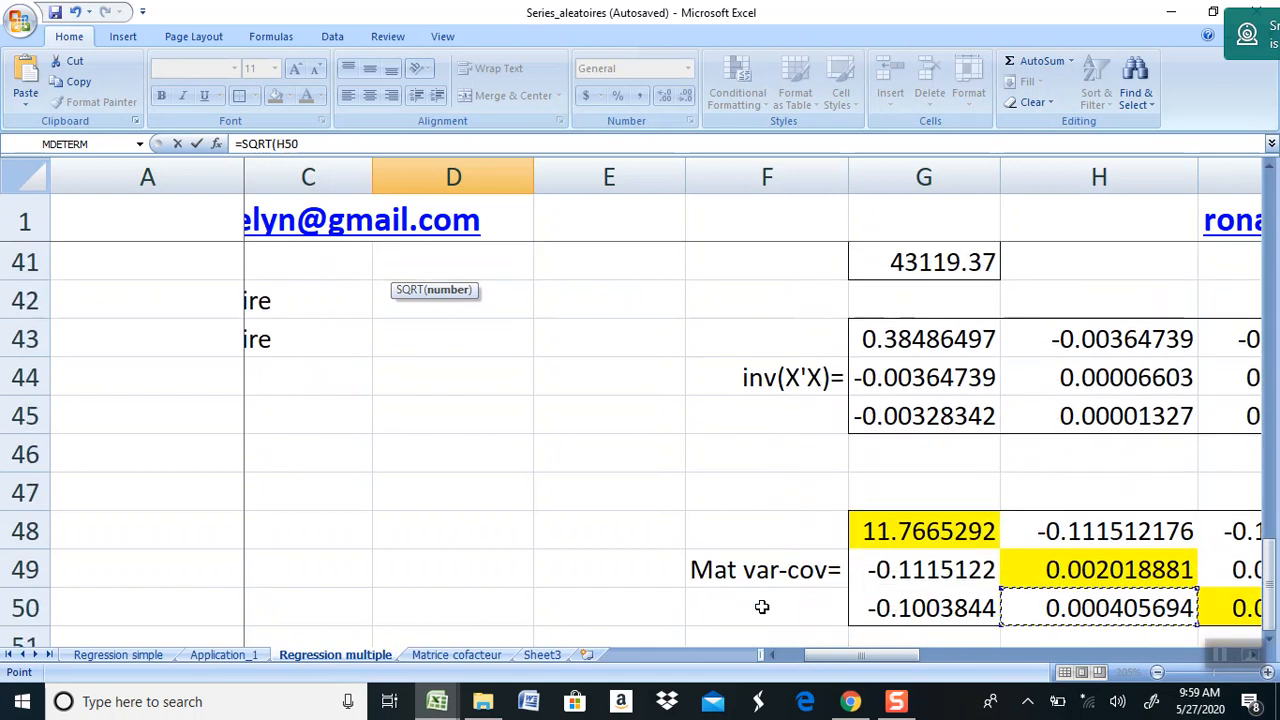
key("Return")
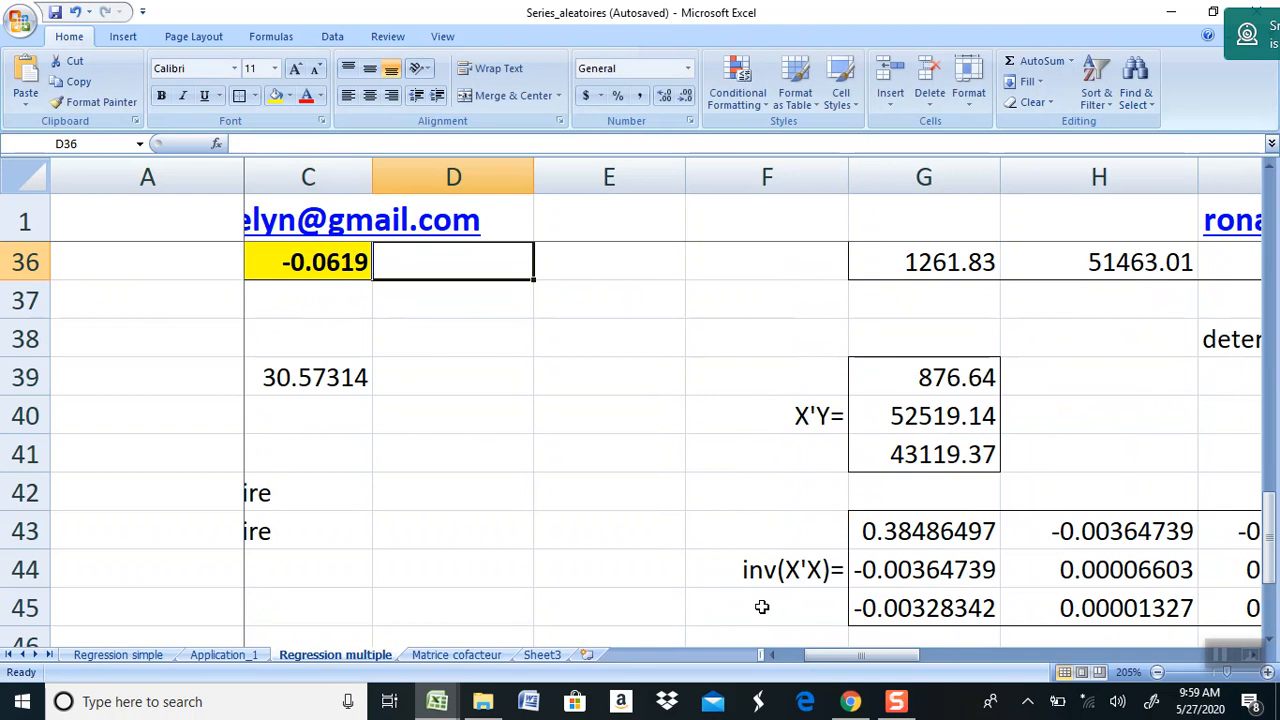
- Enter =SQRT(I50) in D36 under ecart-type as the standard error of the third coefficient
key("Up")
key("Up")
key("Up")
key("Down")
key("Down")
key("Down")
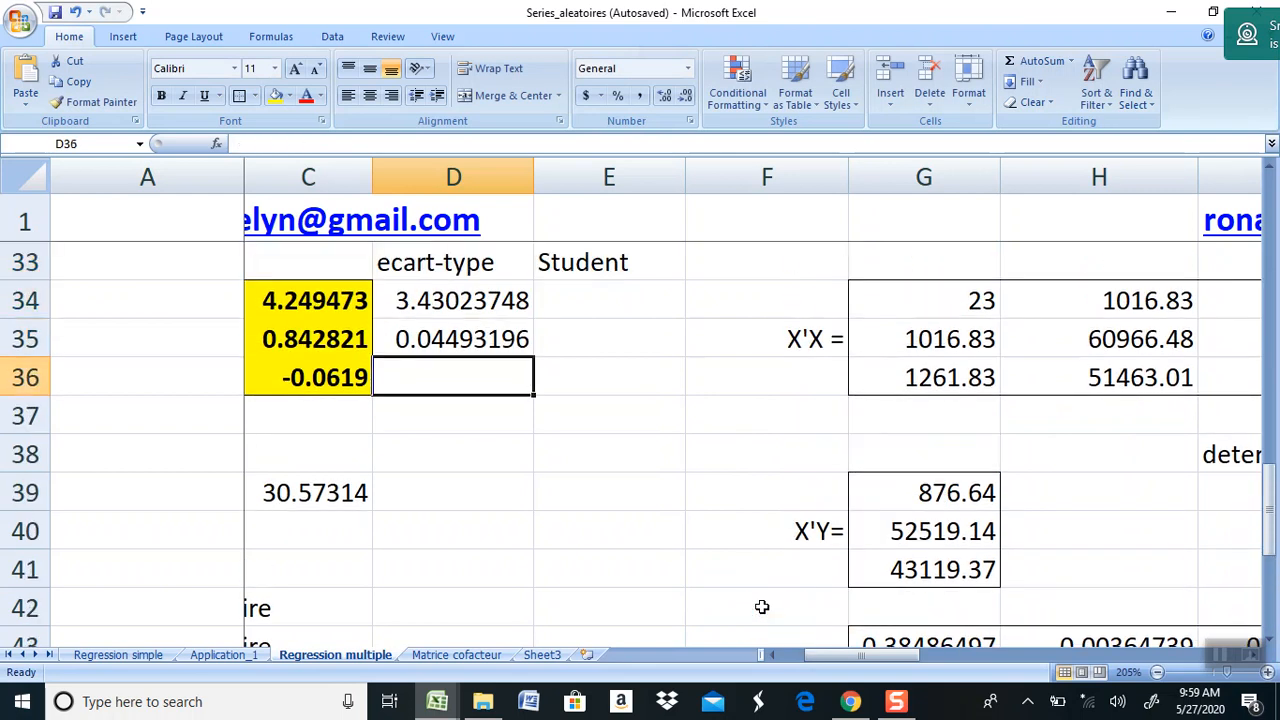
type("=sq")
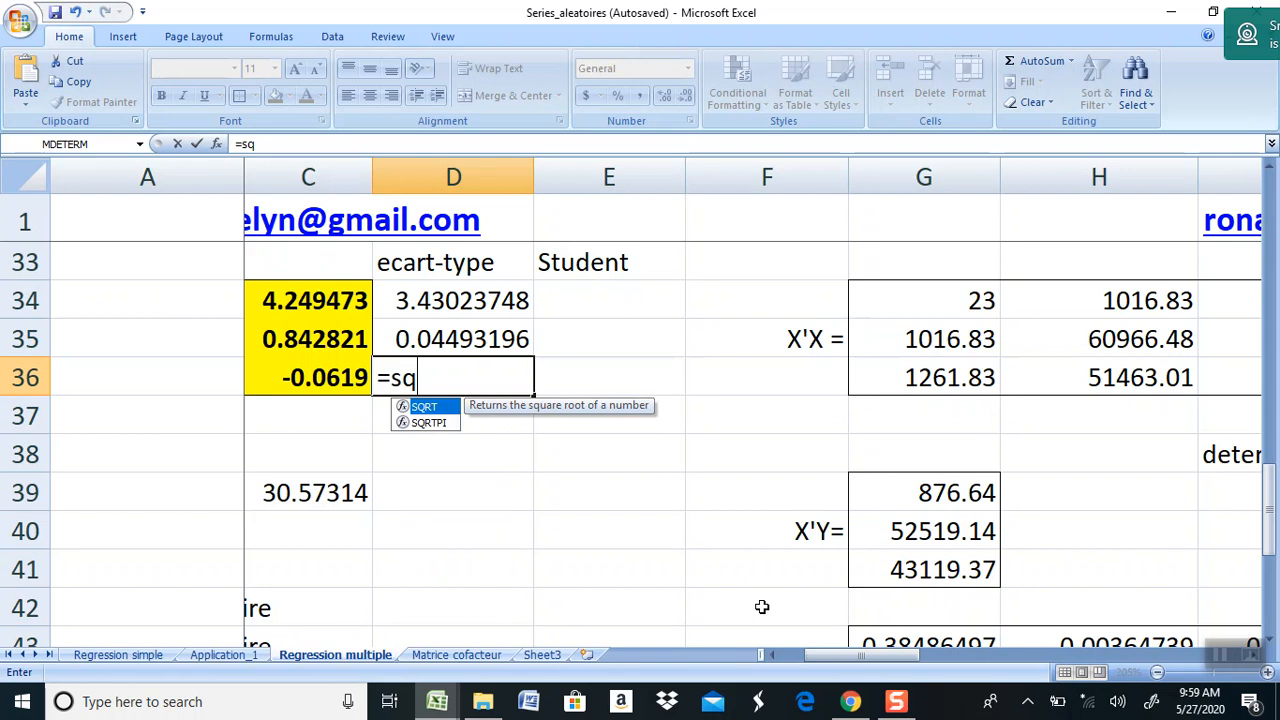
double_click(437, 410)
left_click(594, 494)
key("Right")
key("Right")
key("Right")
key("Right")
key("Right")
key("Right")
key("Right")
key("Right")
key("Right")
key("Right")
key("Right")
key("Right")
key("Down")
key("Down")
key("Down")
key("Down")
key("Down")
key("Down")
key("Down")
key("Down")
key("Down")
key("Down")
key("Left")
key("Left")
key("Left")
key("Left")
key("Left")
key("Left")
key("Left")
key("Left")
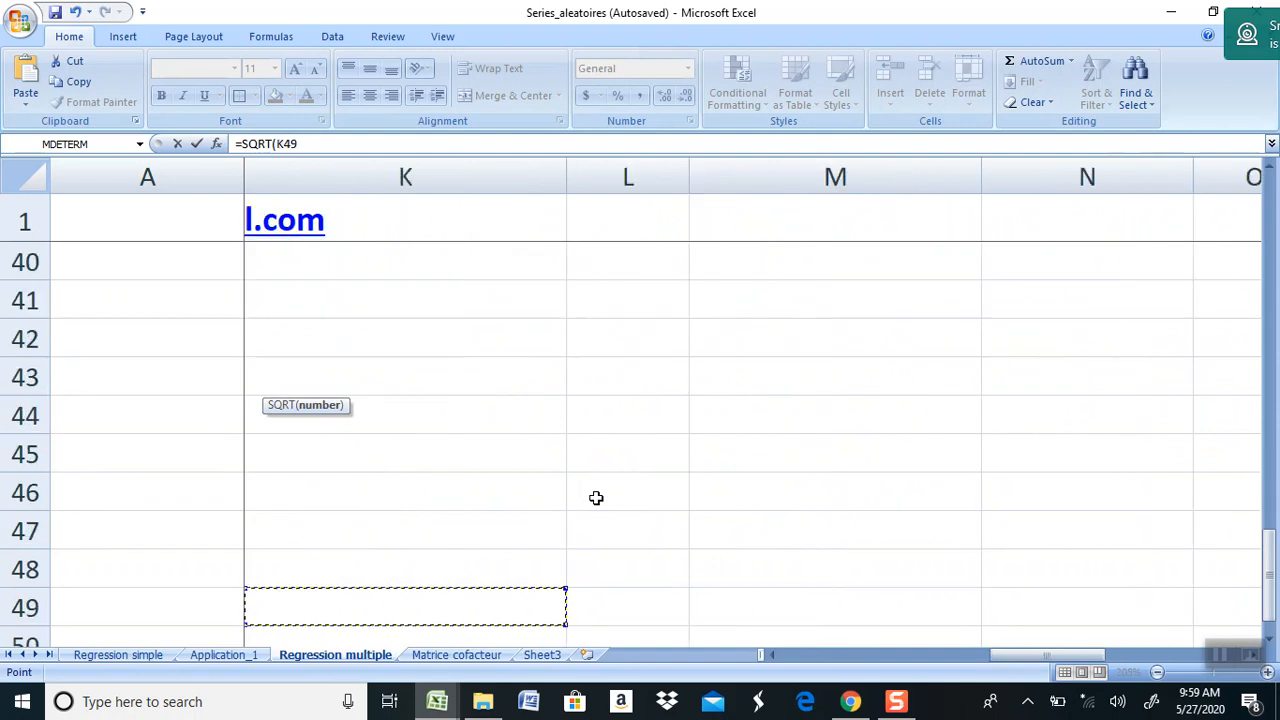
key("Down")
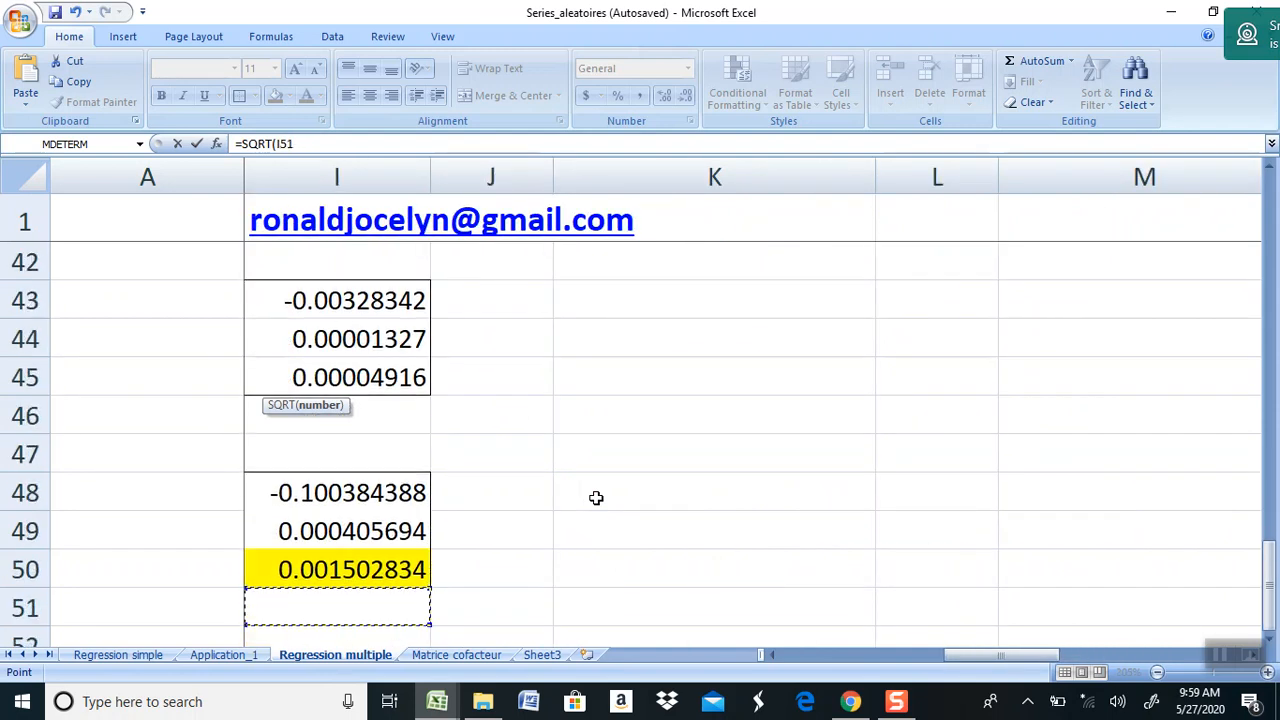
key("Left")
key("Left")
key("Left")
key("Right")
key("Right")
key("Right")
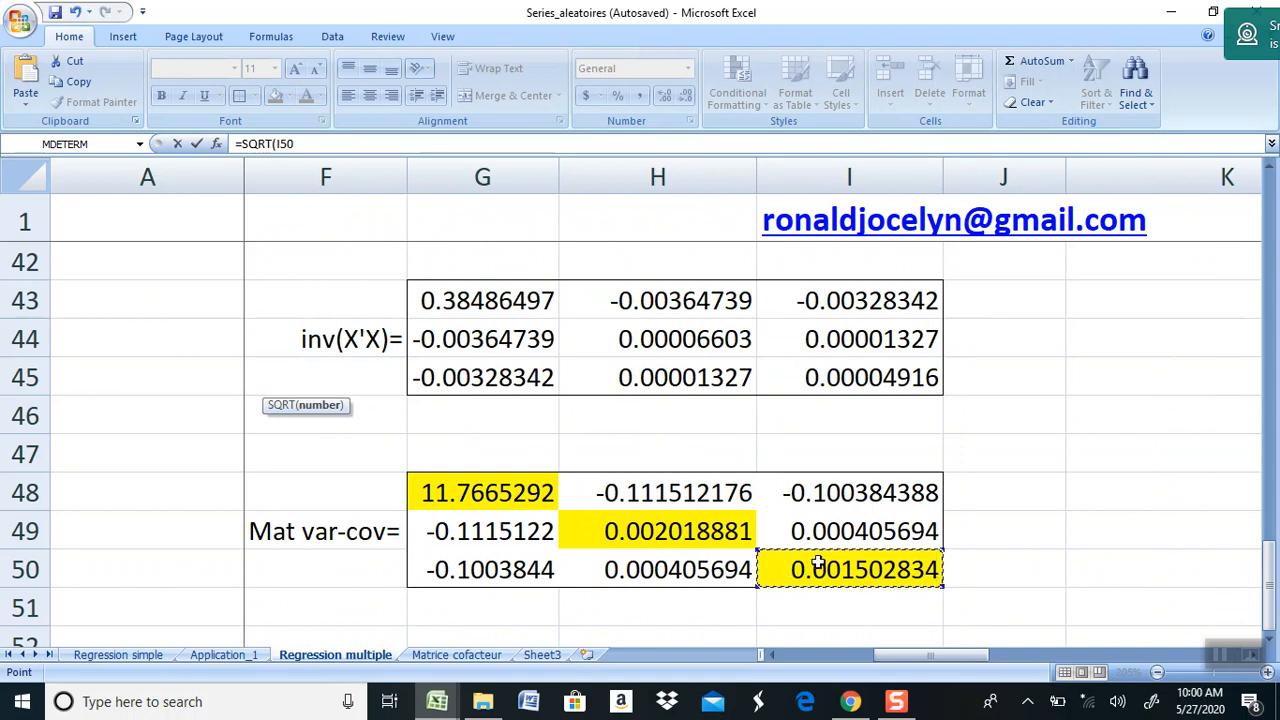
key("Escape")
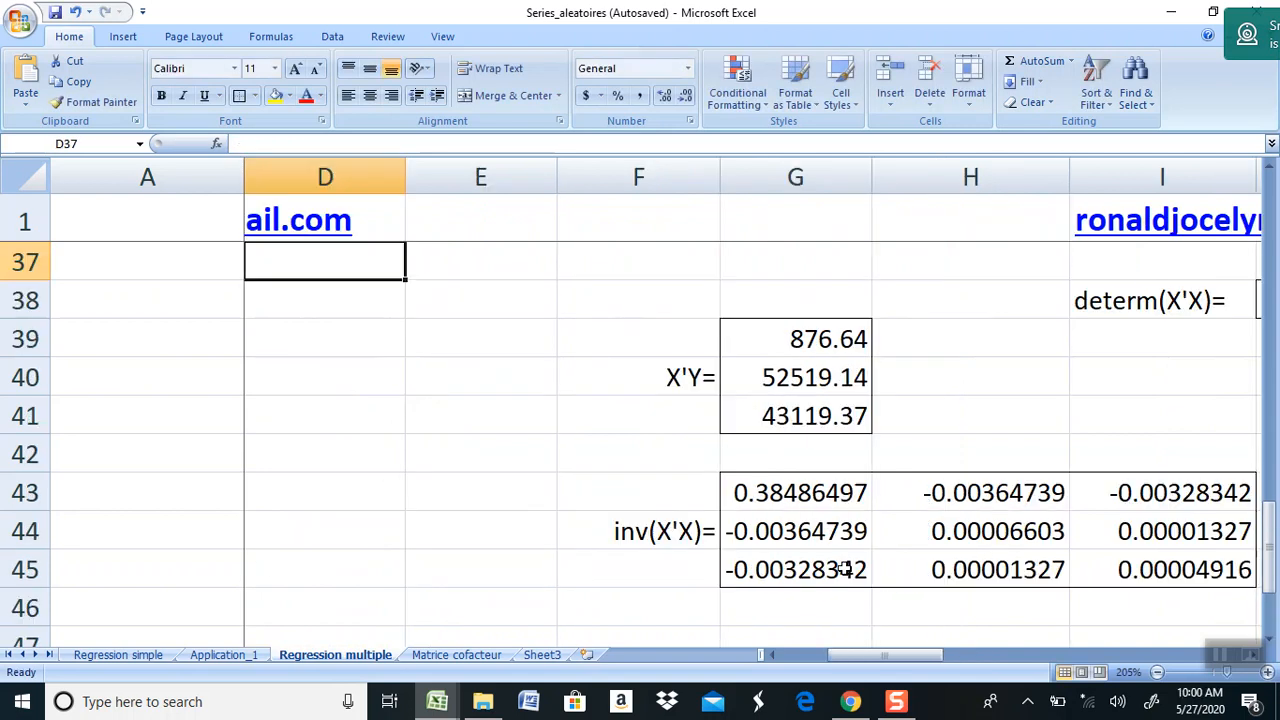
- Enter =C34/D34 in E34 as the Student statistic of the first coefficient
scroll(845, 569, "up", 1)
key("Up")
key("Up")
key("Up")
key("Up")
key("Up")
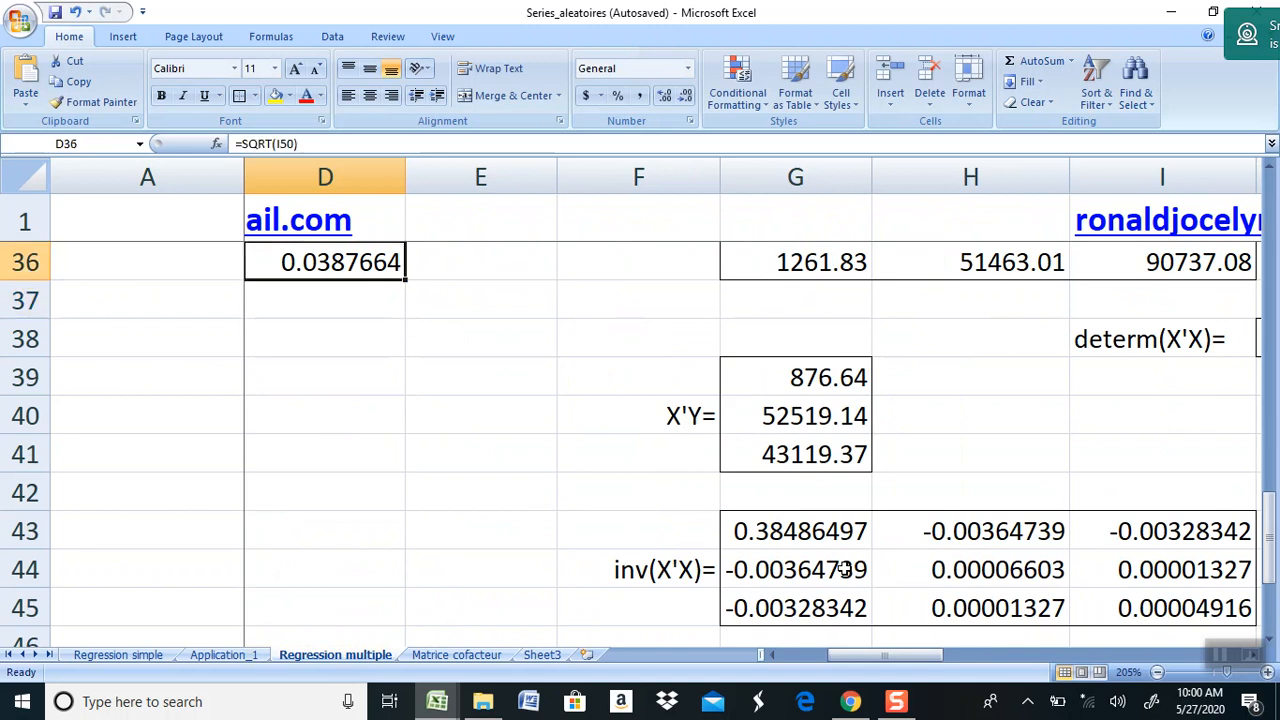
key("Left")
key("Left")
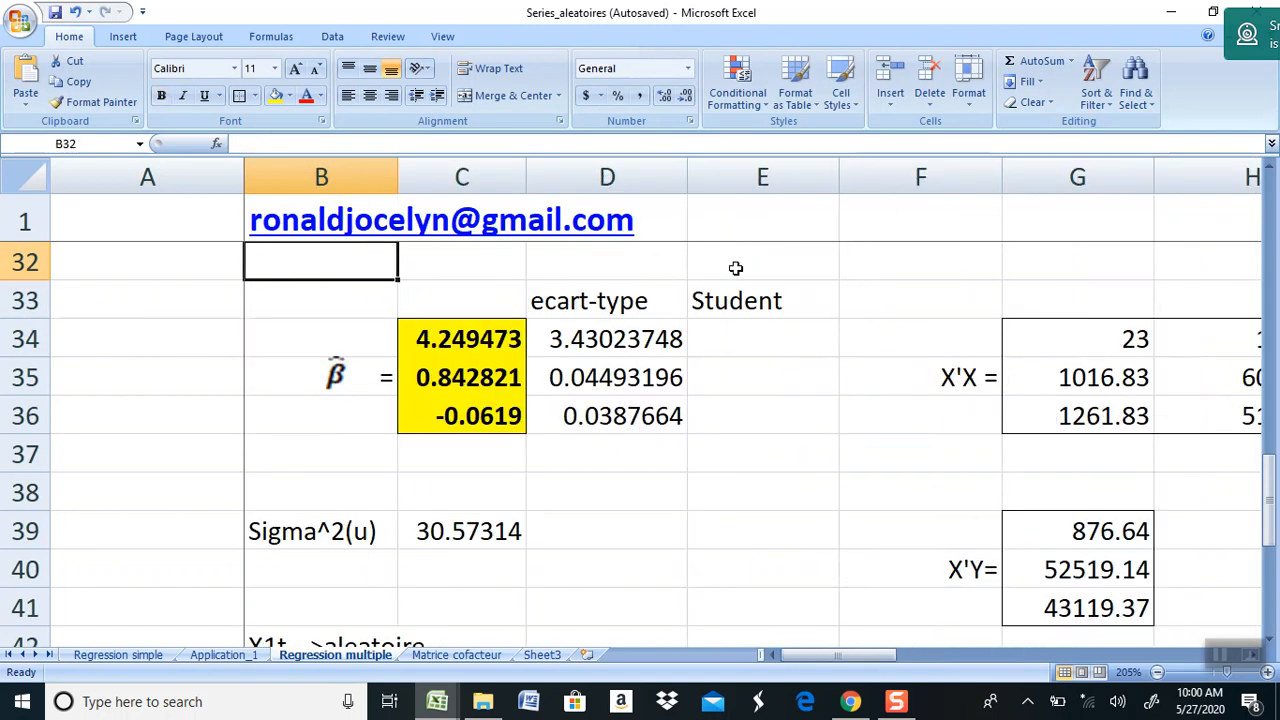
left_click(735, 332)
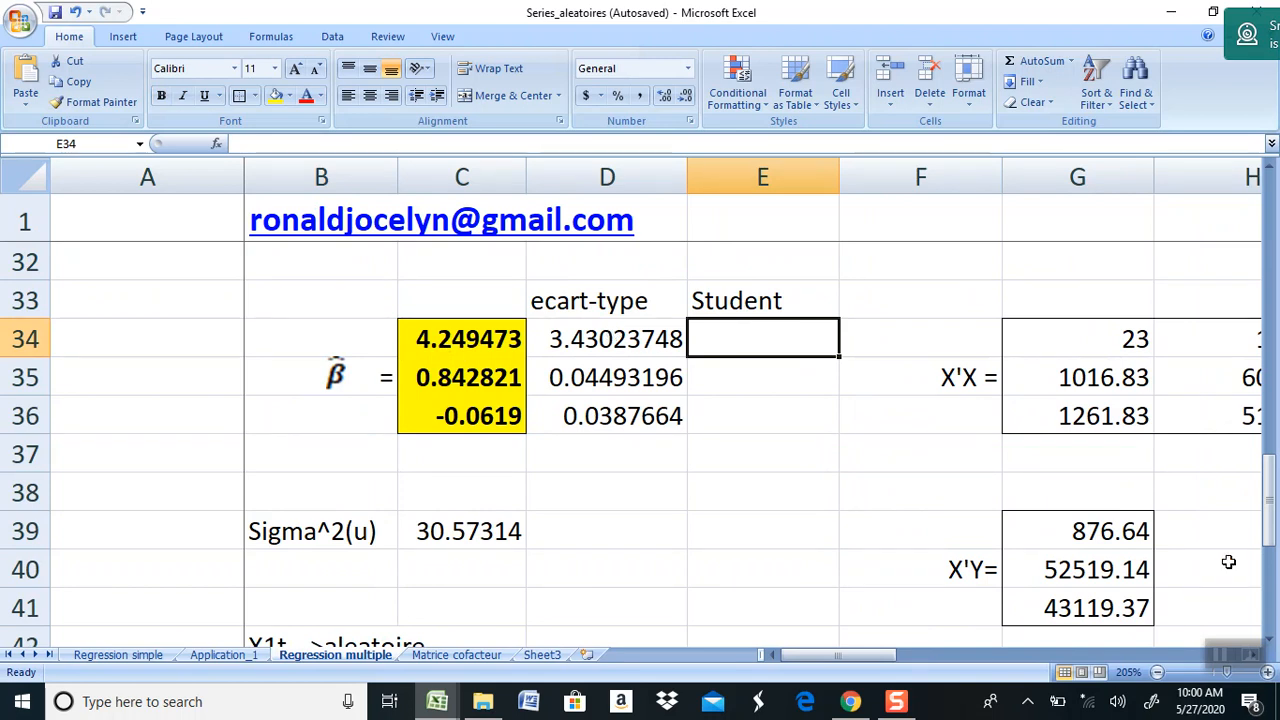
left_click(1220, 655)
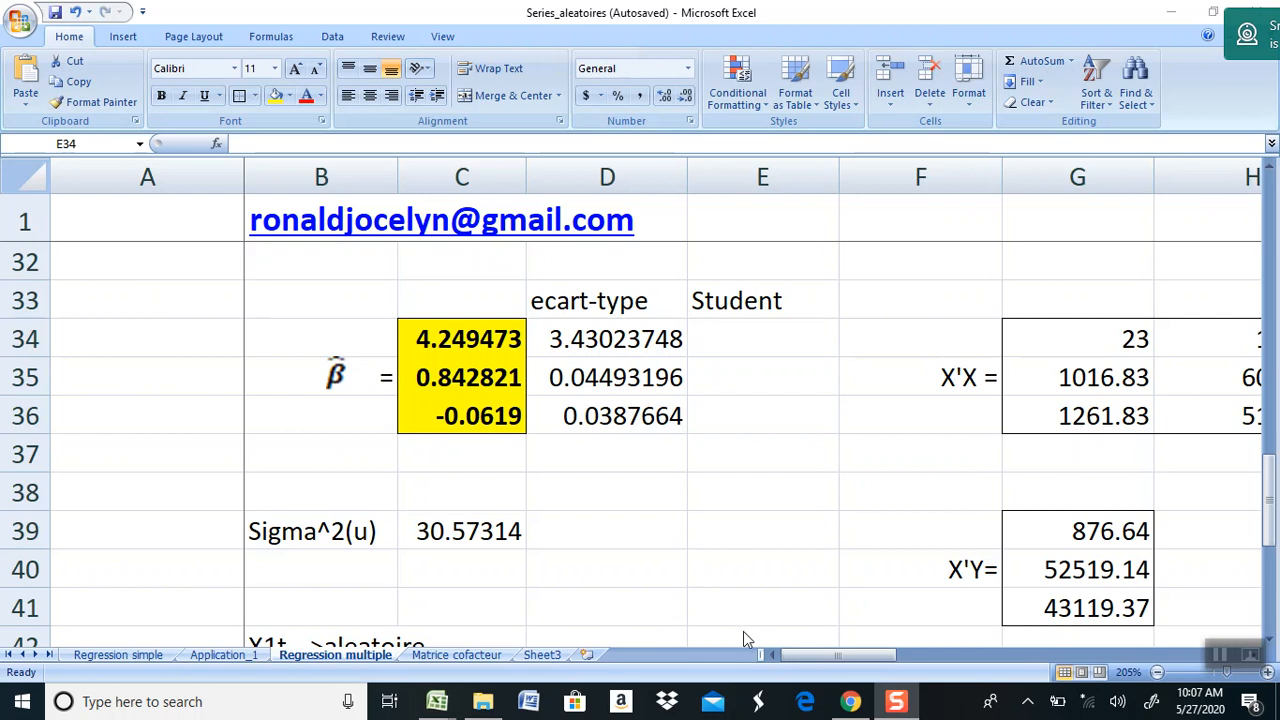
left_click(744, 340)
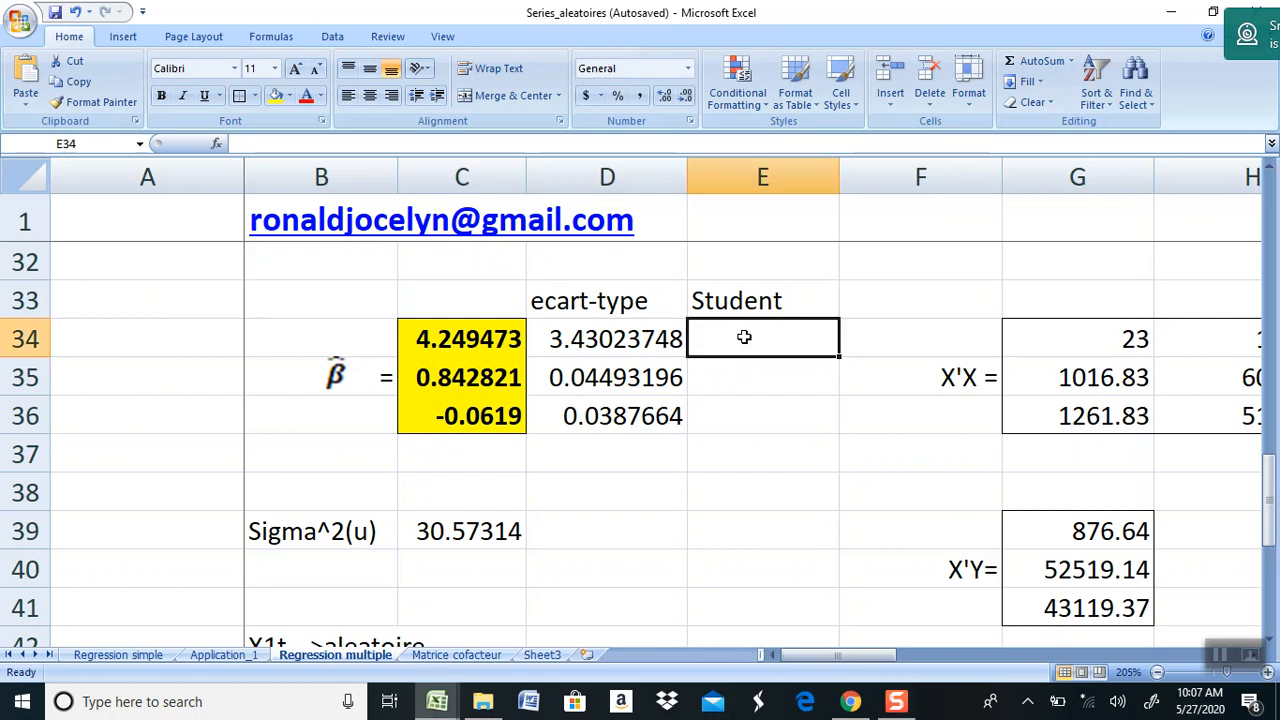
type("=")
left_click(461, 337)
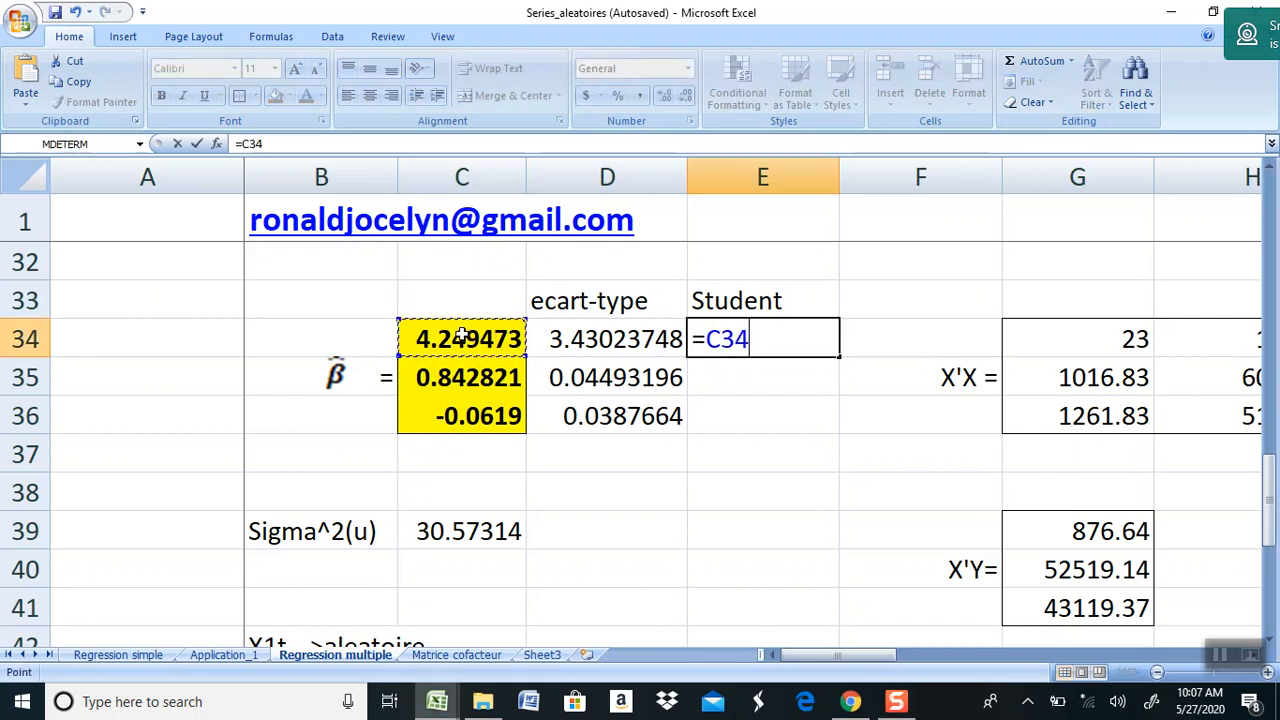
type("/")
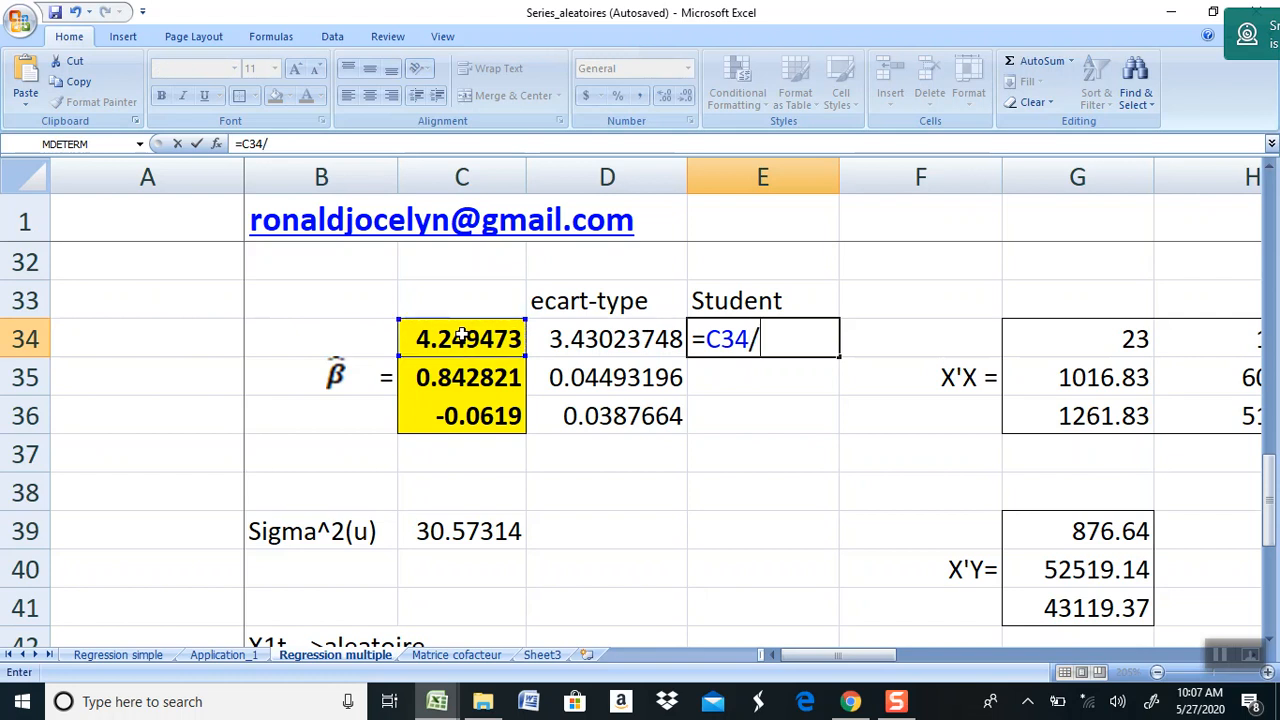
left_click(566, 338)
key("Return")
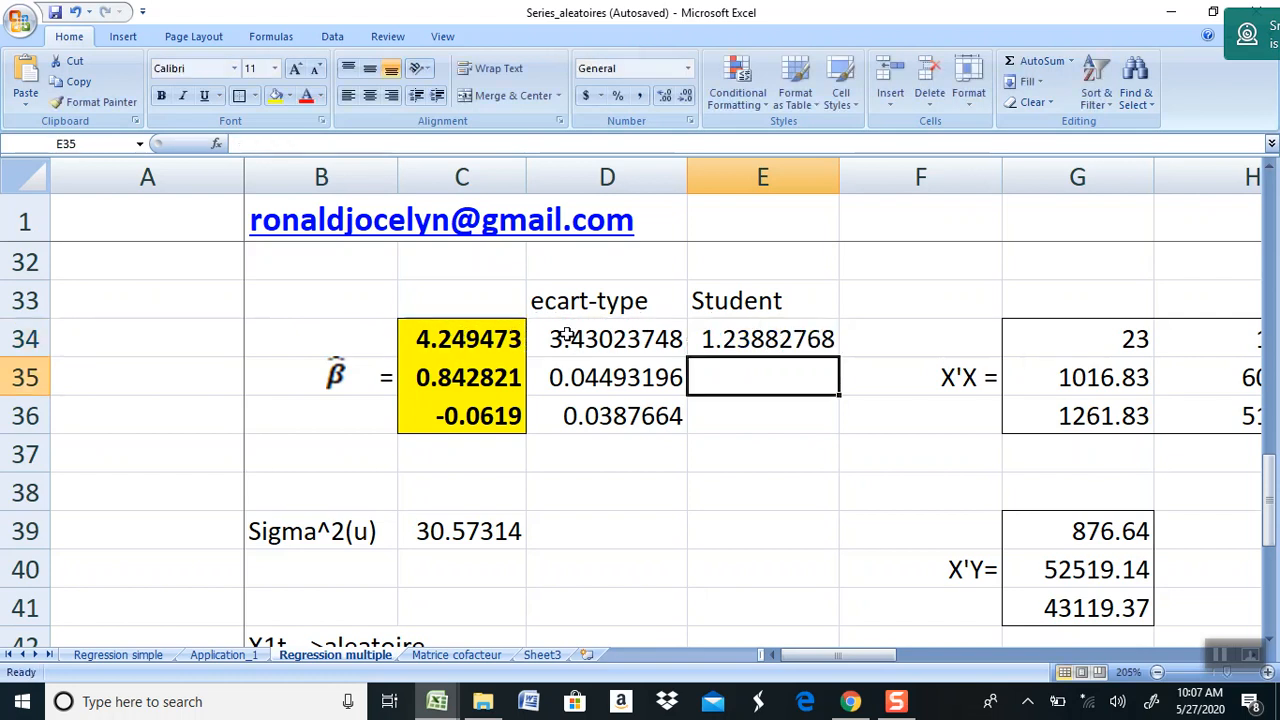
- Copy the Student formula in E34 down to E35 and E36 for the other two coefficients
left_click(810, 342)
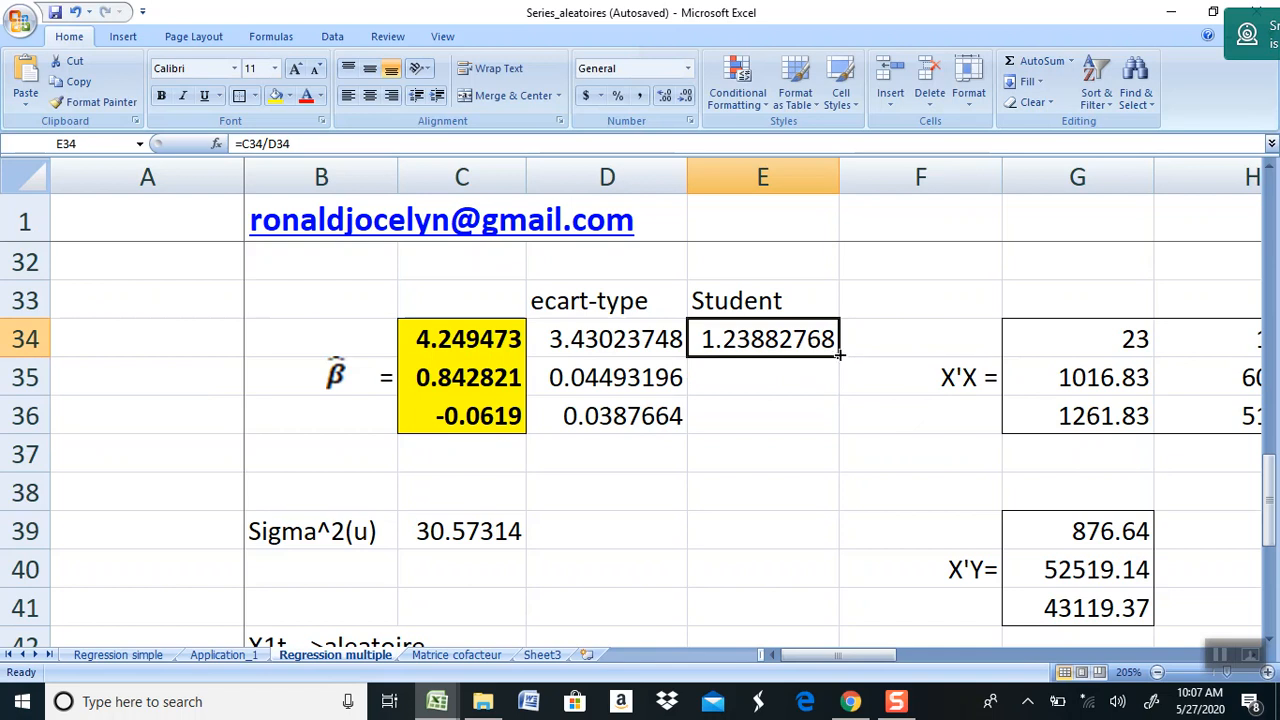
left_click_drag(842, 355, 830, 443)
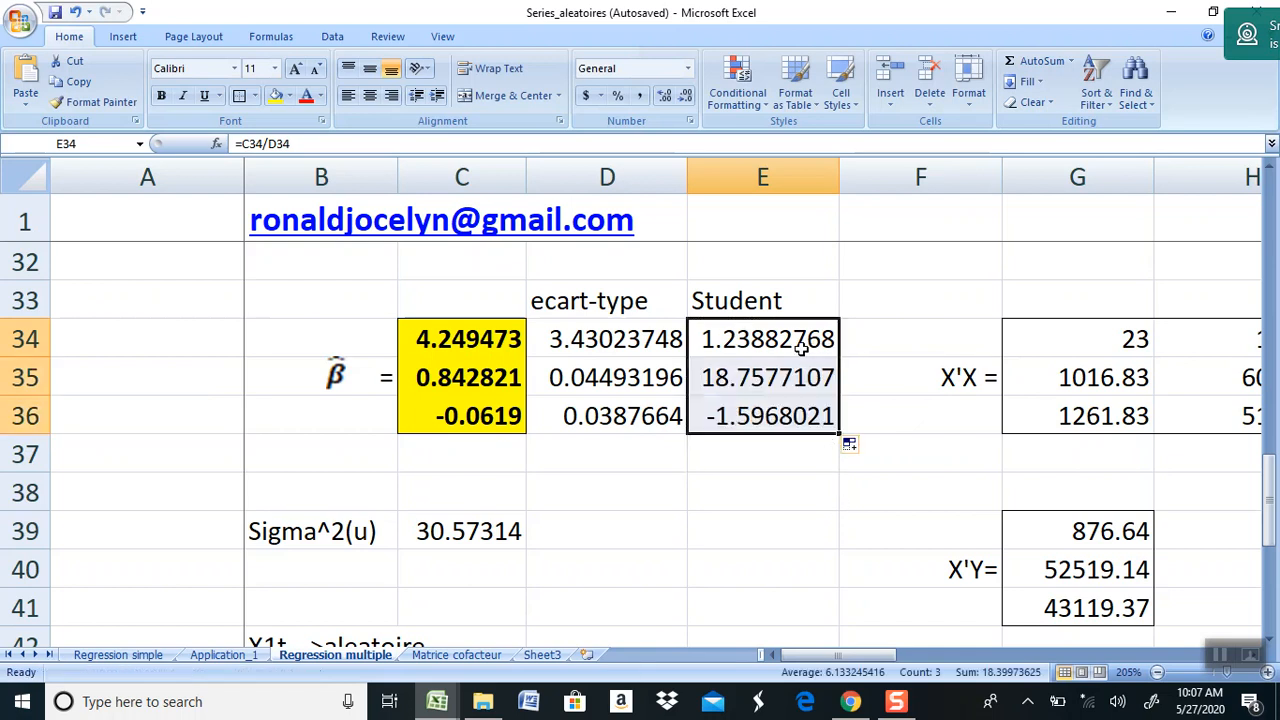
left_click(728, 377)
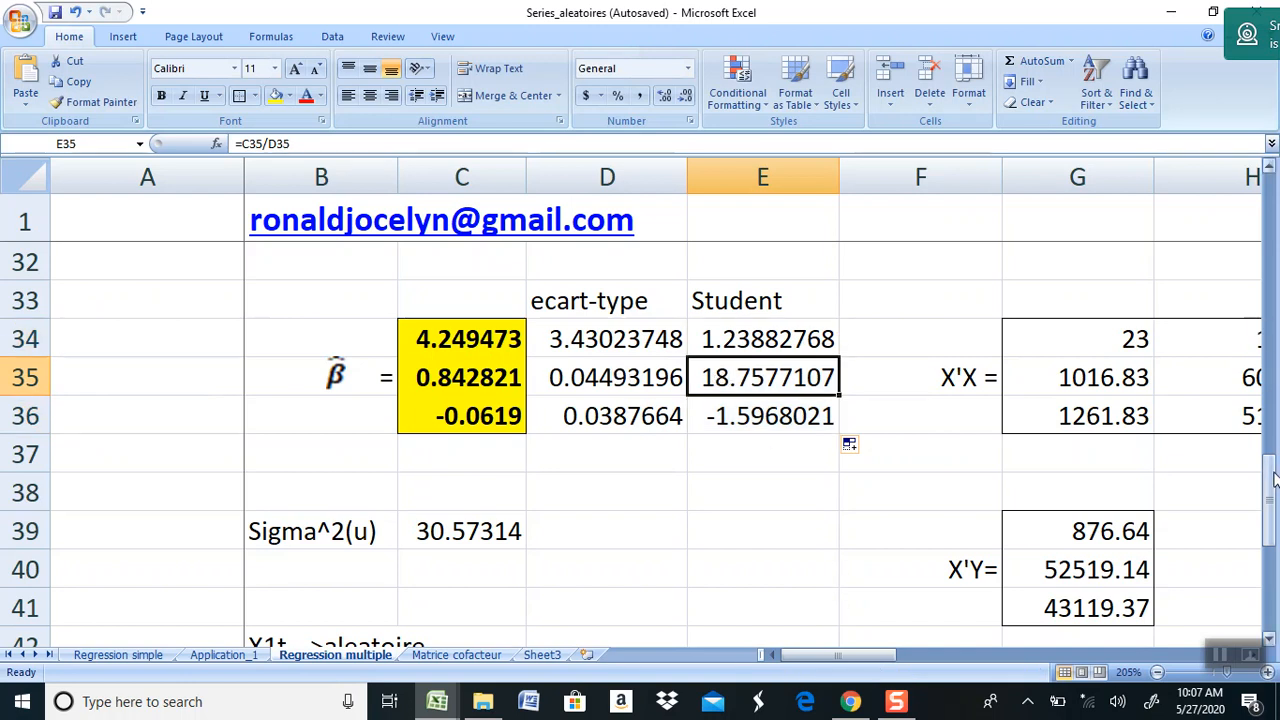
- Review the coefficients, ecart-type and Student columns alongside the X'X and X'Y matrices
left_click_drag(1275, 483, 1275, 447)
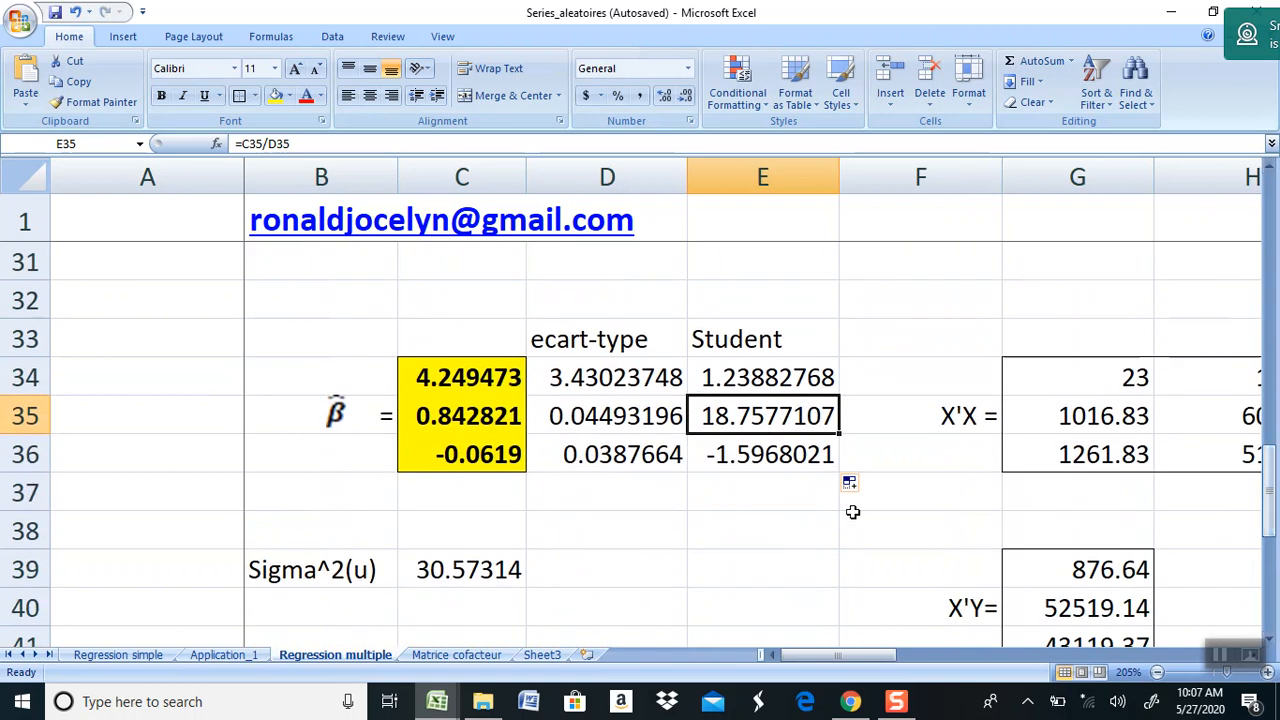
left_click(710, 551)
key("Right")
key("Right")
key("Right")
key("Right")
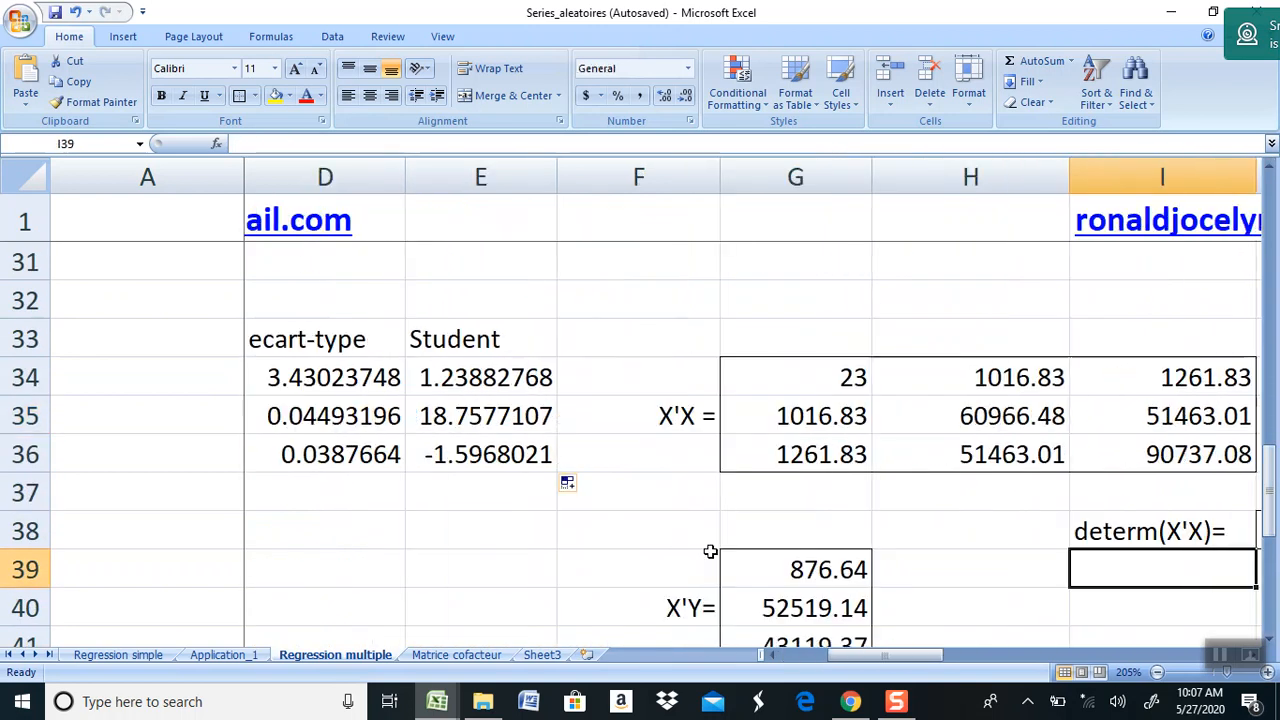
key("Left")
key("Left")
key("Left")
key("Left")
key("Left")
key("Left")
key("Left")
key("Left")
key("Right")
key("Right")
key("Right")
key("Right")
key("Right")
key("Right")
key("Right")
key("Right")
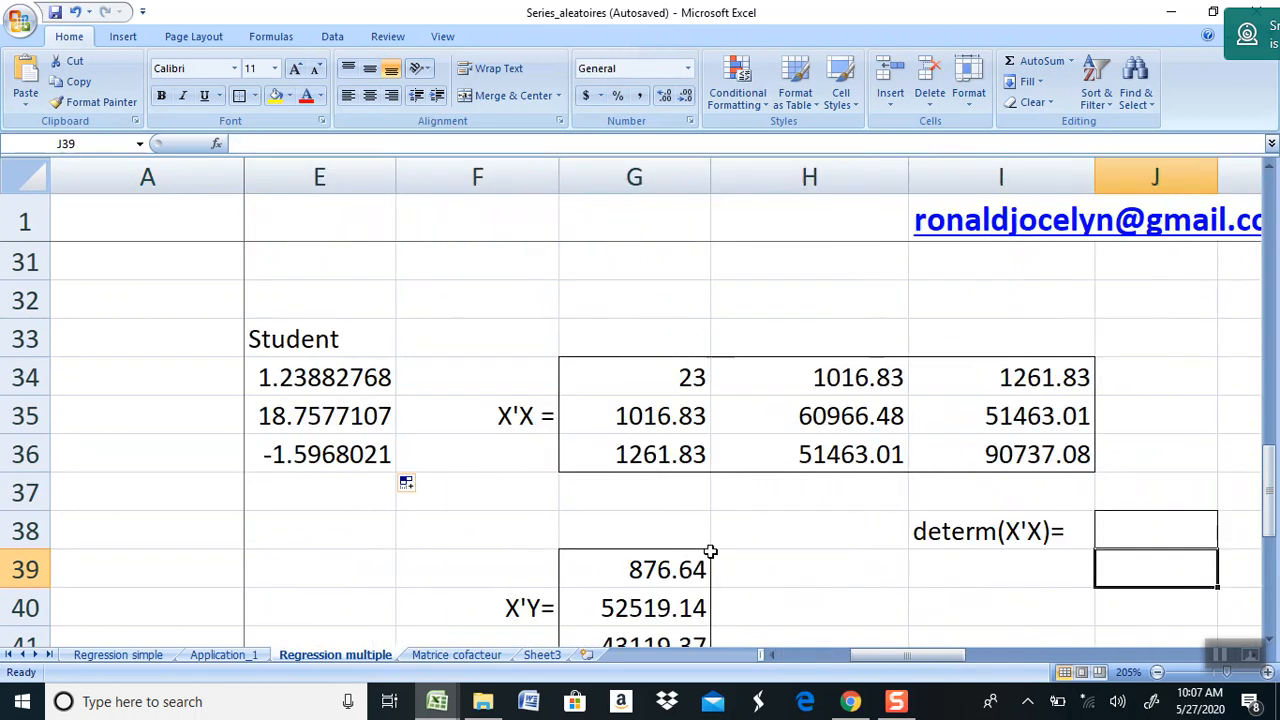
key("Left")
key("Left")
key("Left")
key("Left")
key("Left")
key("Left")
key("Left")
key("Left")
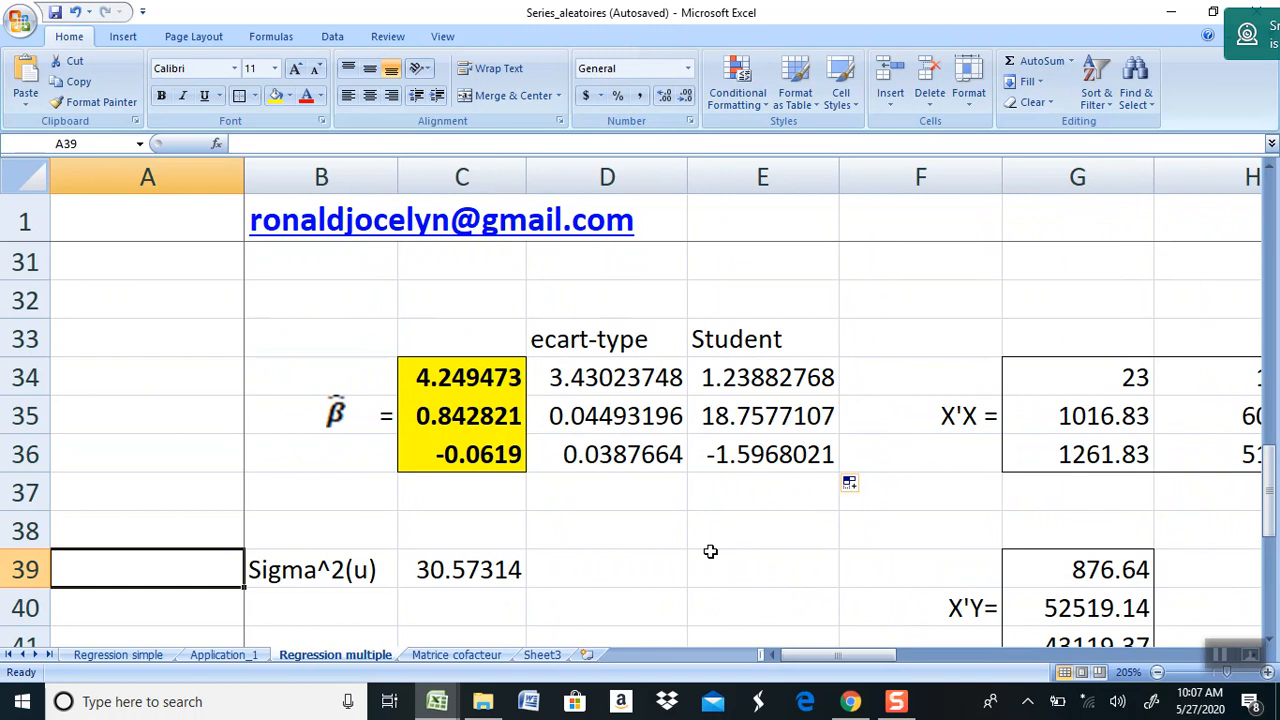
key("Up")
key("Up")
key("Up")
key("Up")
key("Up")
key("Up")
key("Up")
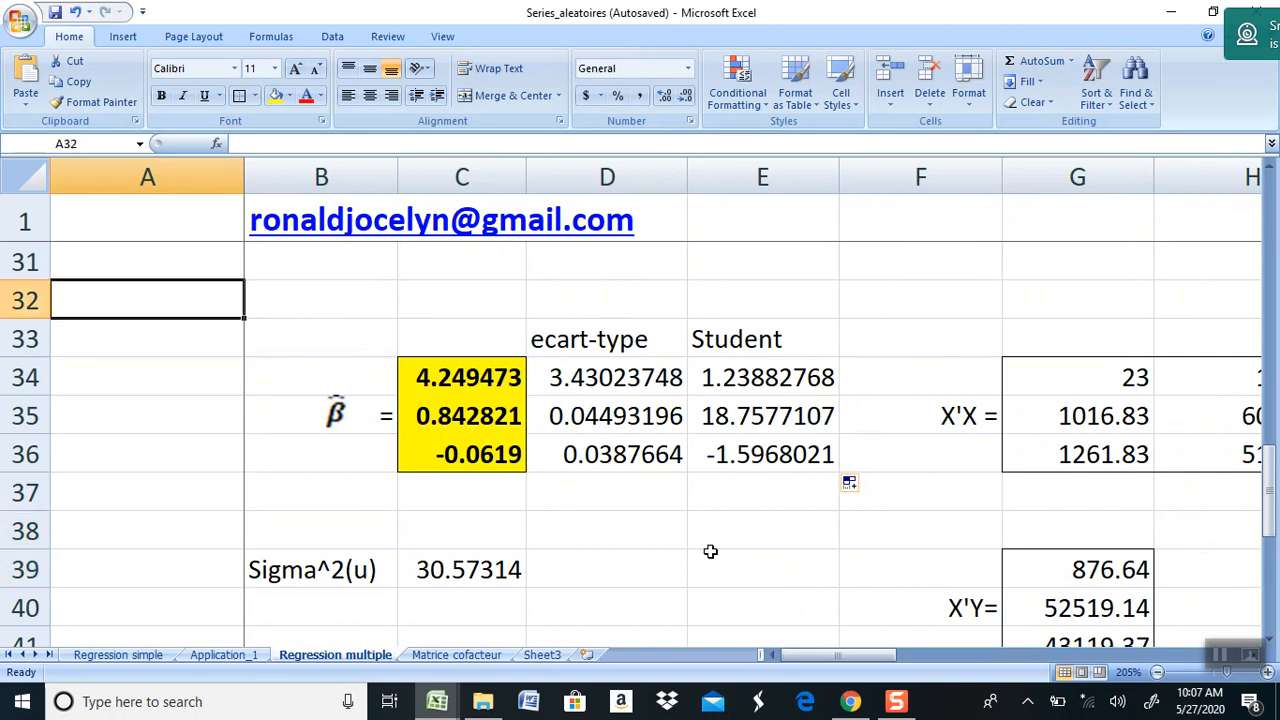
key("Down")
key("Right")
key("Right")
key("Right")
key("Right")
key("Right")
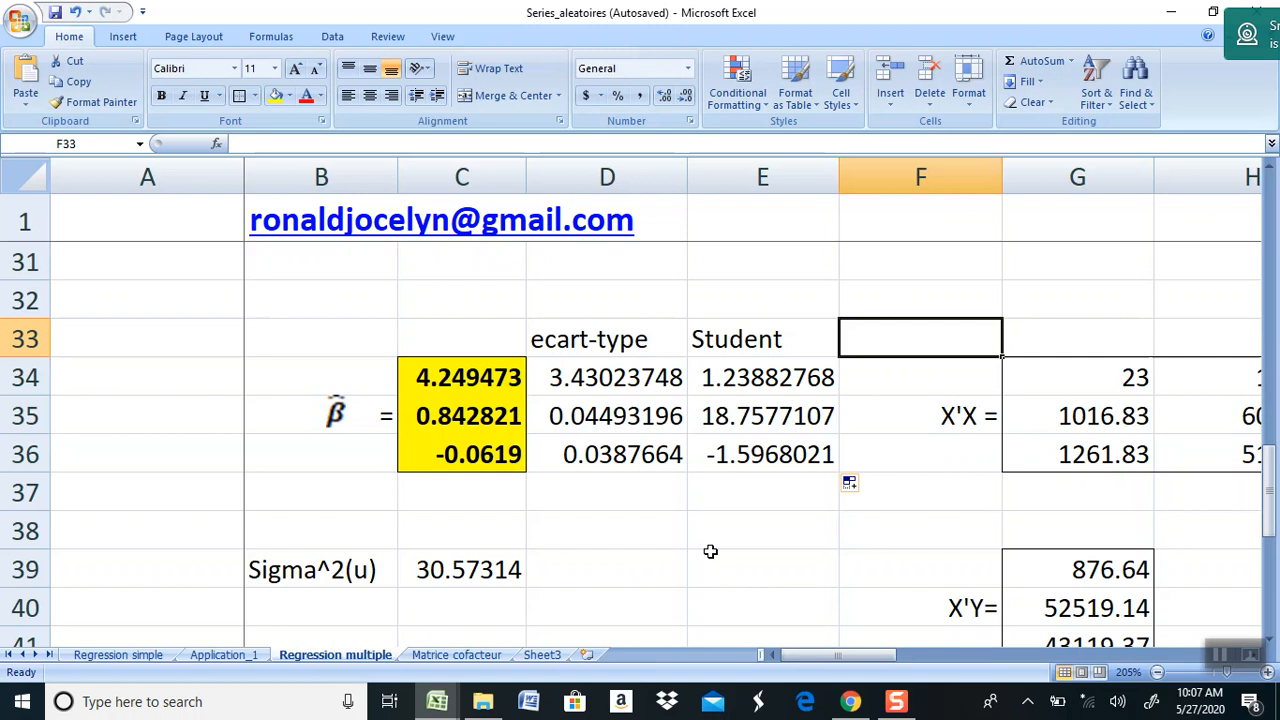
- Go back to the source data at the start of the sheet and examine the x1t and x2t series
key("Up")
key("Up")
key("Up")
key("Up")
key("Up")
key("Up")
key("Up")
key("Up")
key("Up")
key("Up")
key("Up")
key("Up")
key("Up")
key("Up")
key("Up")
key("Up")
key("Up")
key("Up")
key("Up")
key("Up")
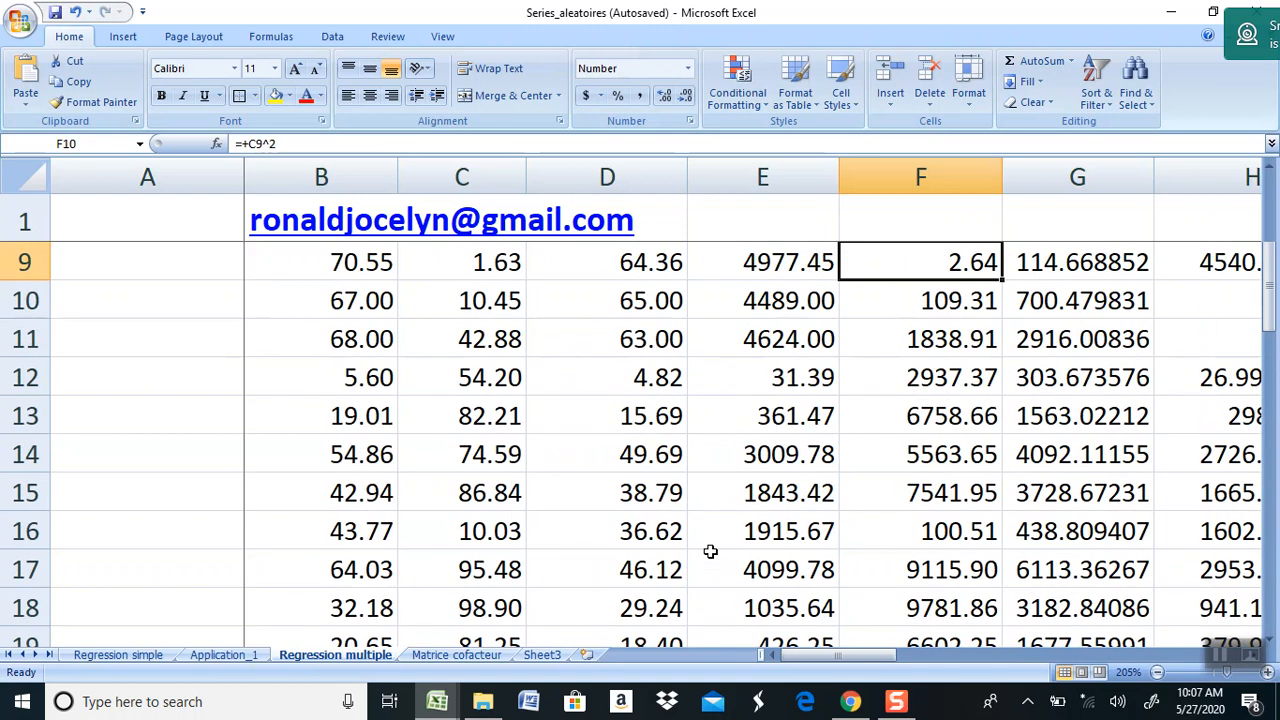
key("Left")
key("Left")
key("Left")
key("Left")
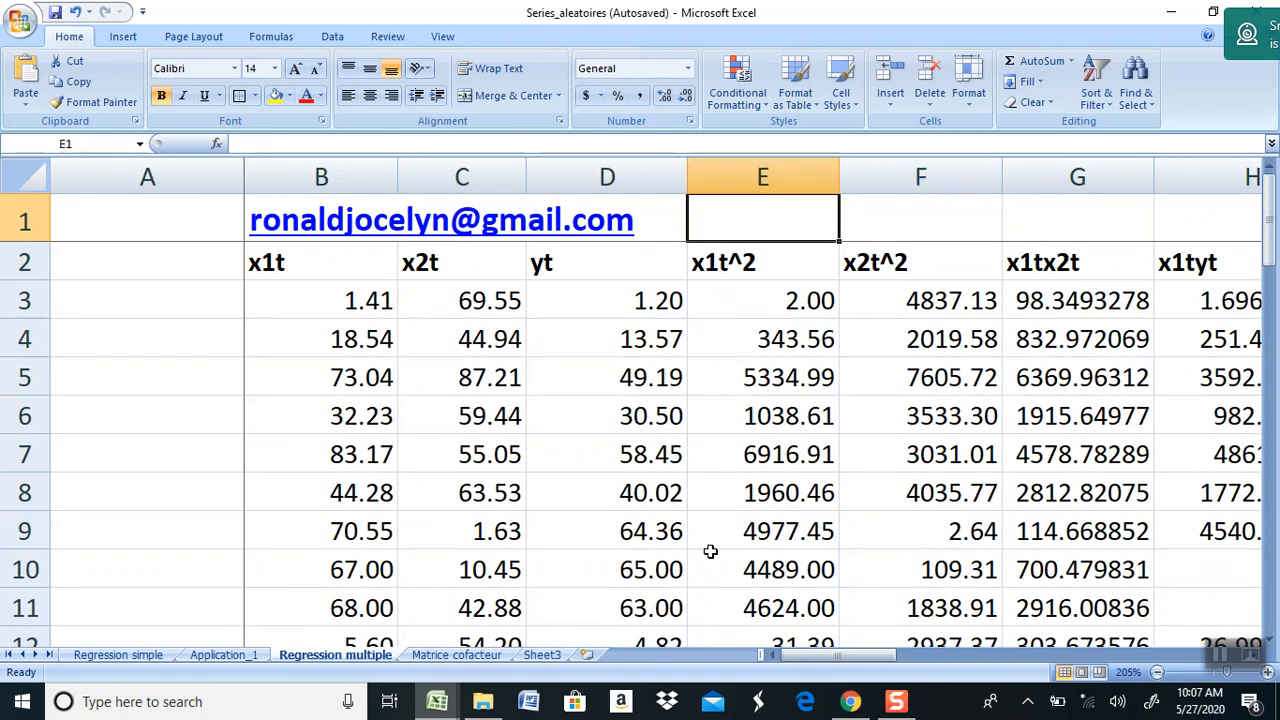
key("Down")
key("Down")
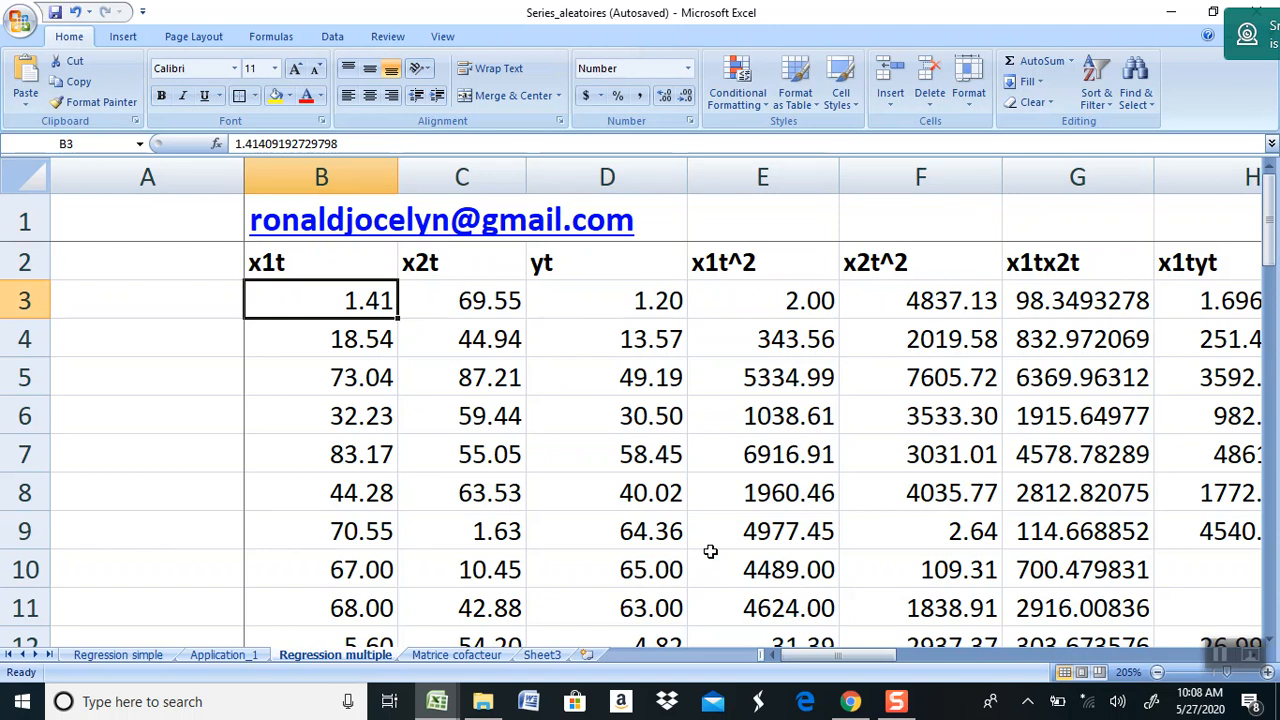
key("Down")
key("Up")
key("Up")
key("Down")
key("Up")
key("Down")
key("Right")
key("Left")
key("Right")
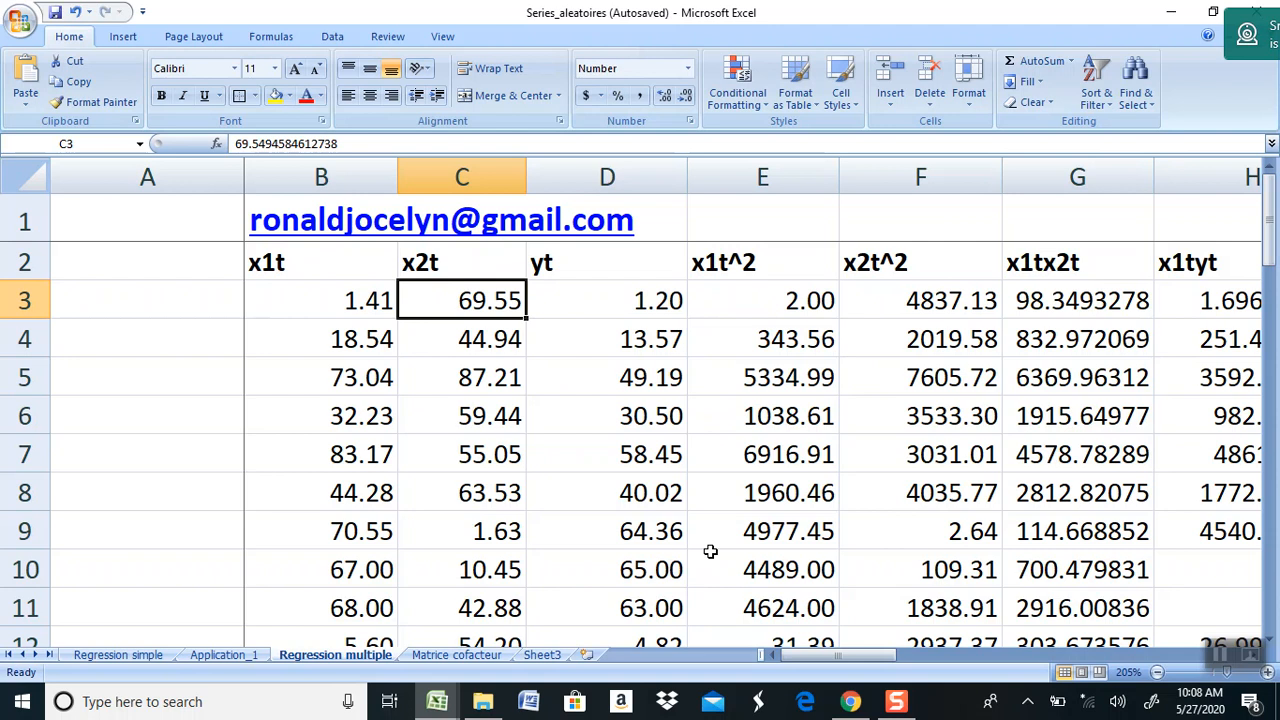
- Enter =MDETERM(G34:I36) in J38 as the determinant of the X'X matrix
key("Down")
key("Down")
key("Down")
key("Down")
key("Down")
key("Down")
key("Down")
key("Down")
key("Down")
key("Down")
key("Down")
key("Down")
key("Down")
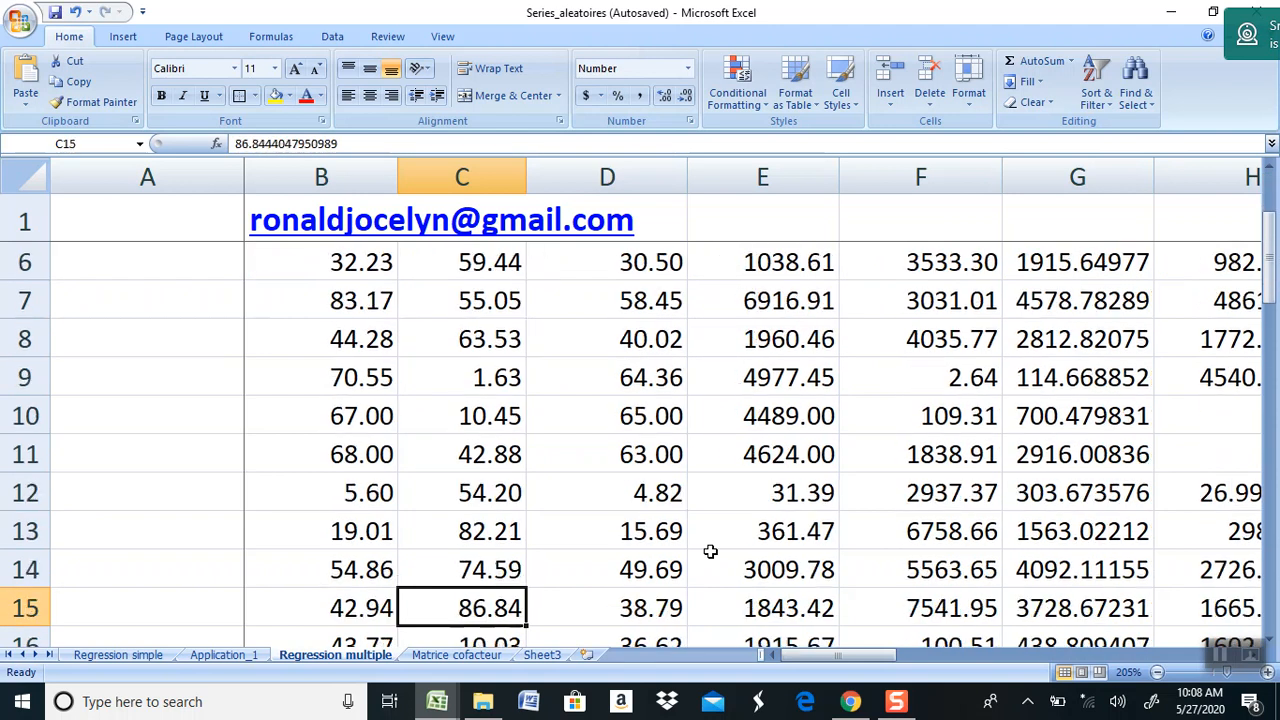
key("Down")
key("Down")
key("Down")
key("Down")
key("Down")
key("Down")
key("Down")
key("Down")
key("Down")
key("Down")
key("Down")
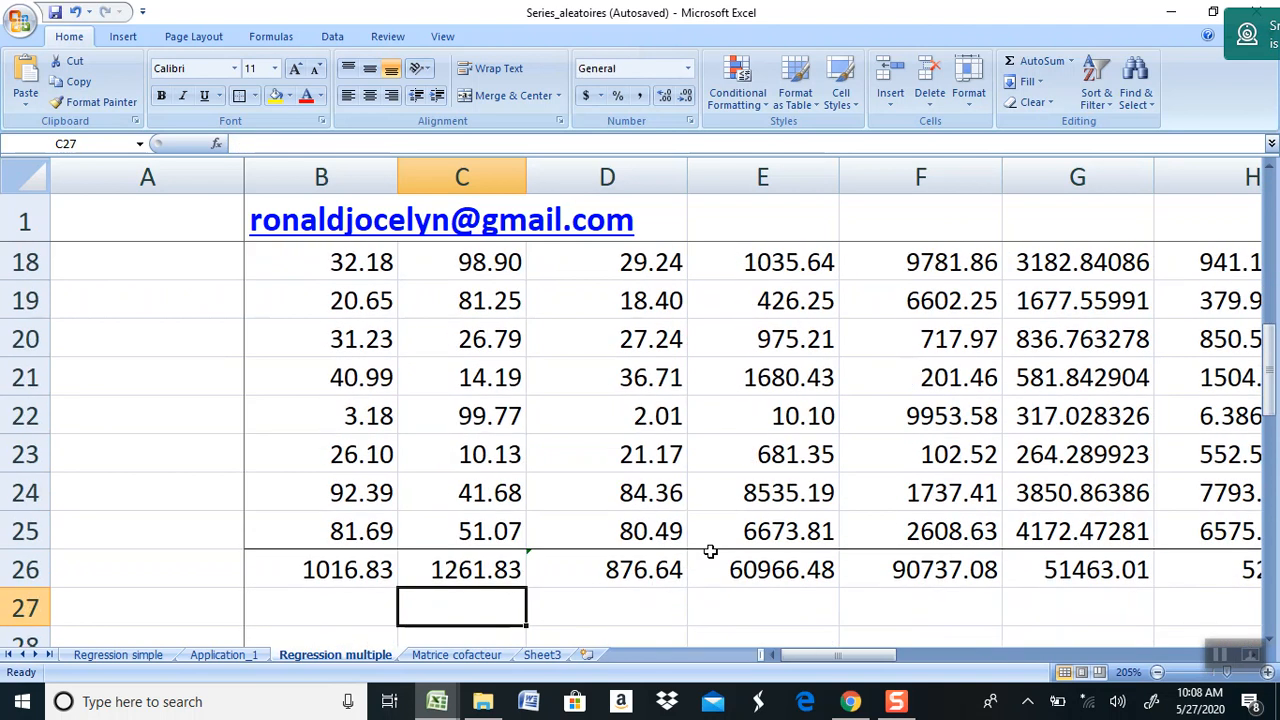
key("Right")
key("Right")
key("Right")
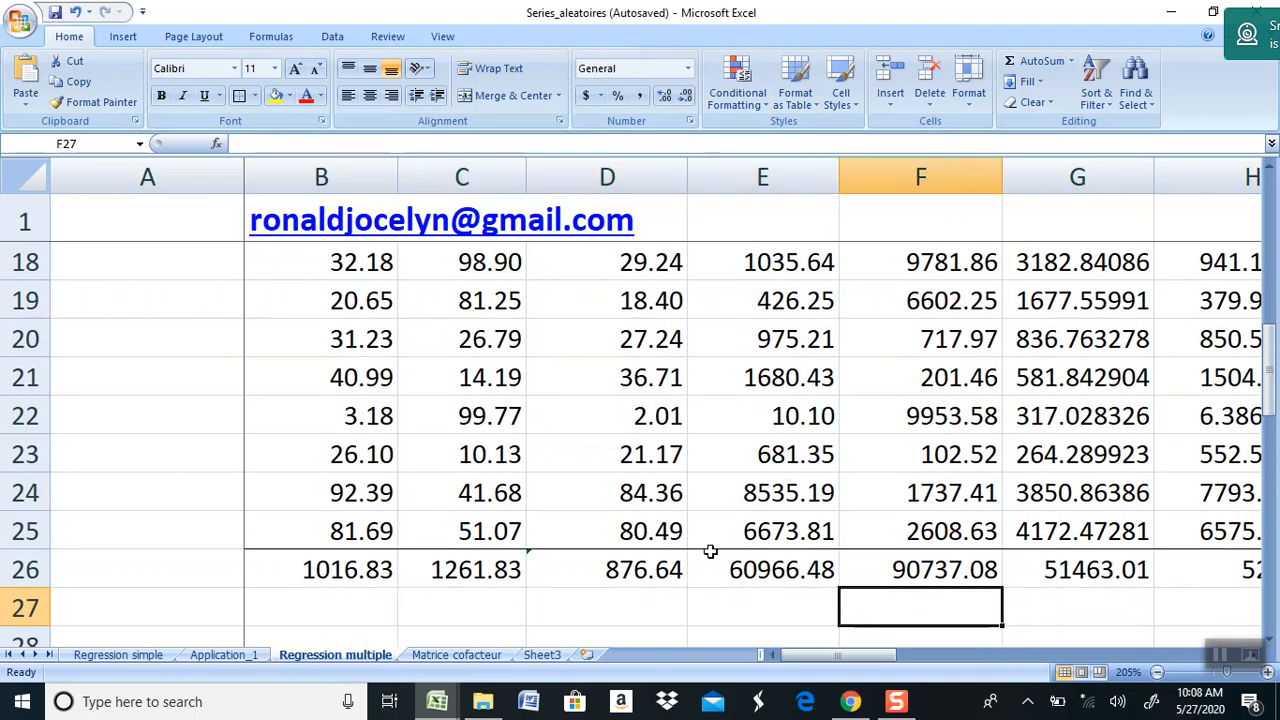
key("Right")
key("Down")
key("Down")
key("Down")
key("Down")
key("Down")
key("Down")
key("Down")
key("Down")
key("Down")
key("Down")
key("Down")
key("Down")
key("Down")
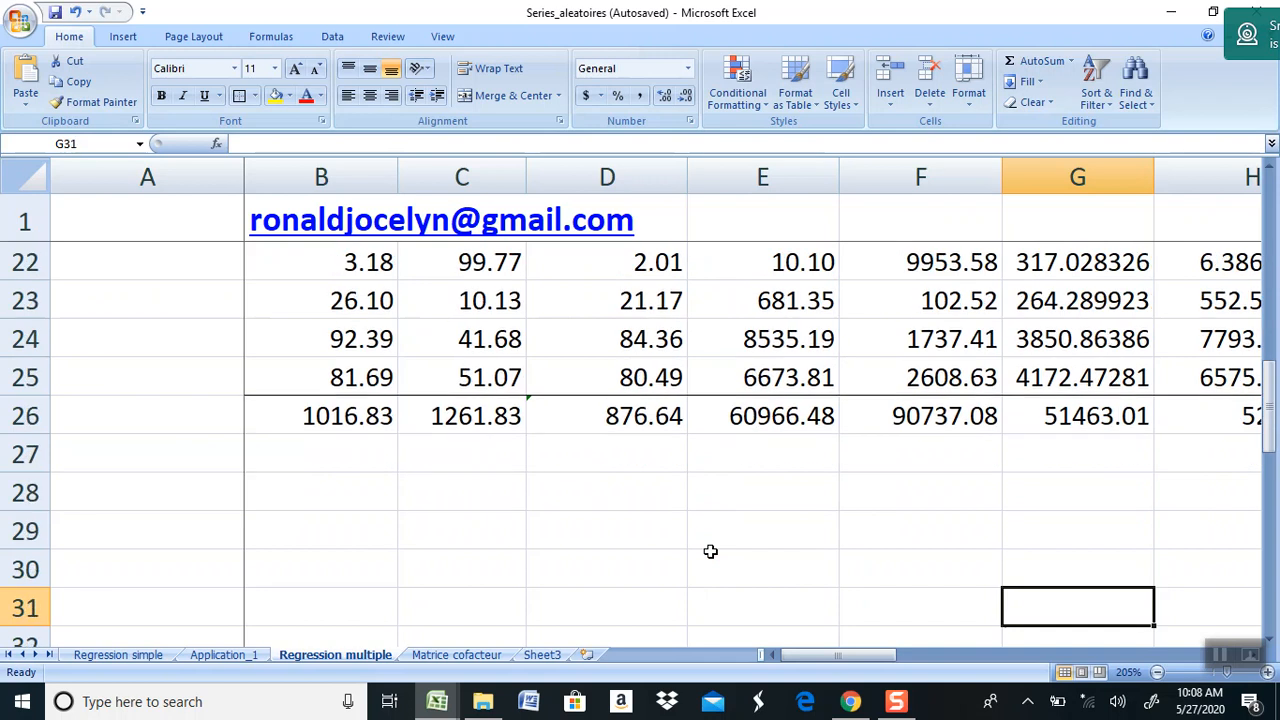
key("Up")
key("Up")
key("Up")
key("Up")
key("Up")
key("Up")
key("Up")
key("Up")
key("Up")
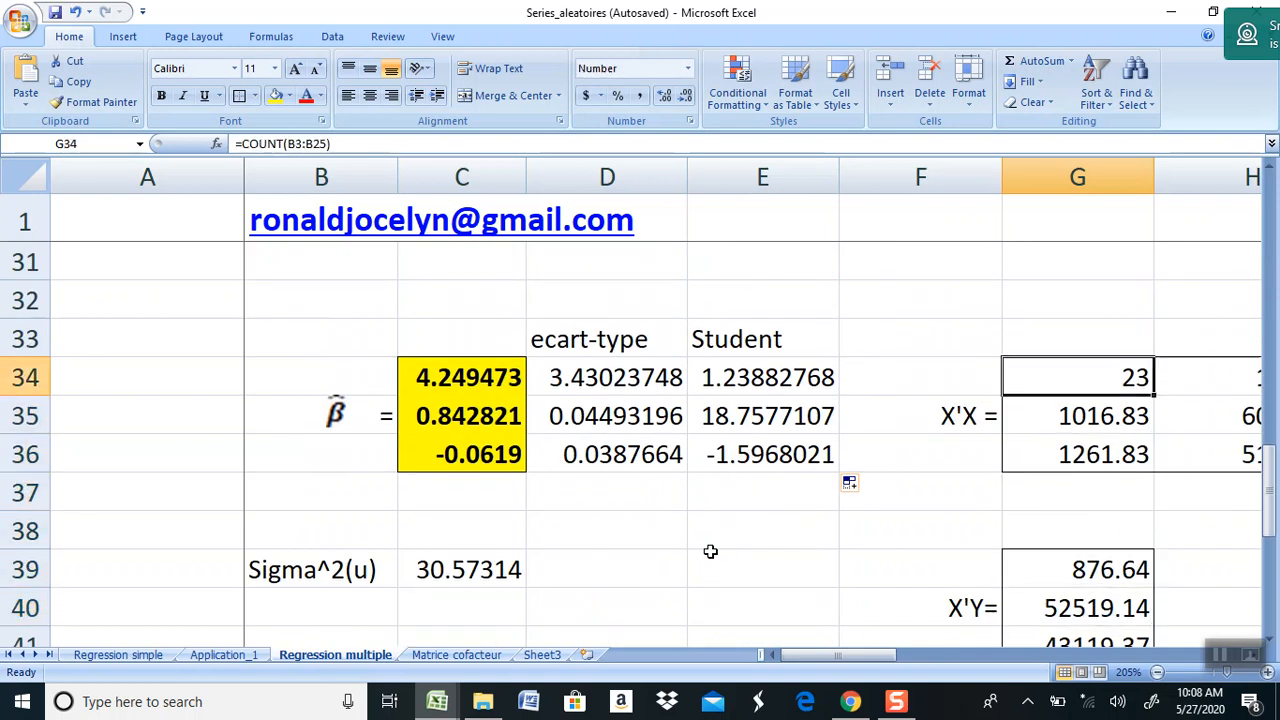
key("Right")
key("Right")
key("Right")
key("Right")
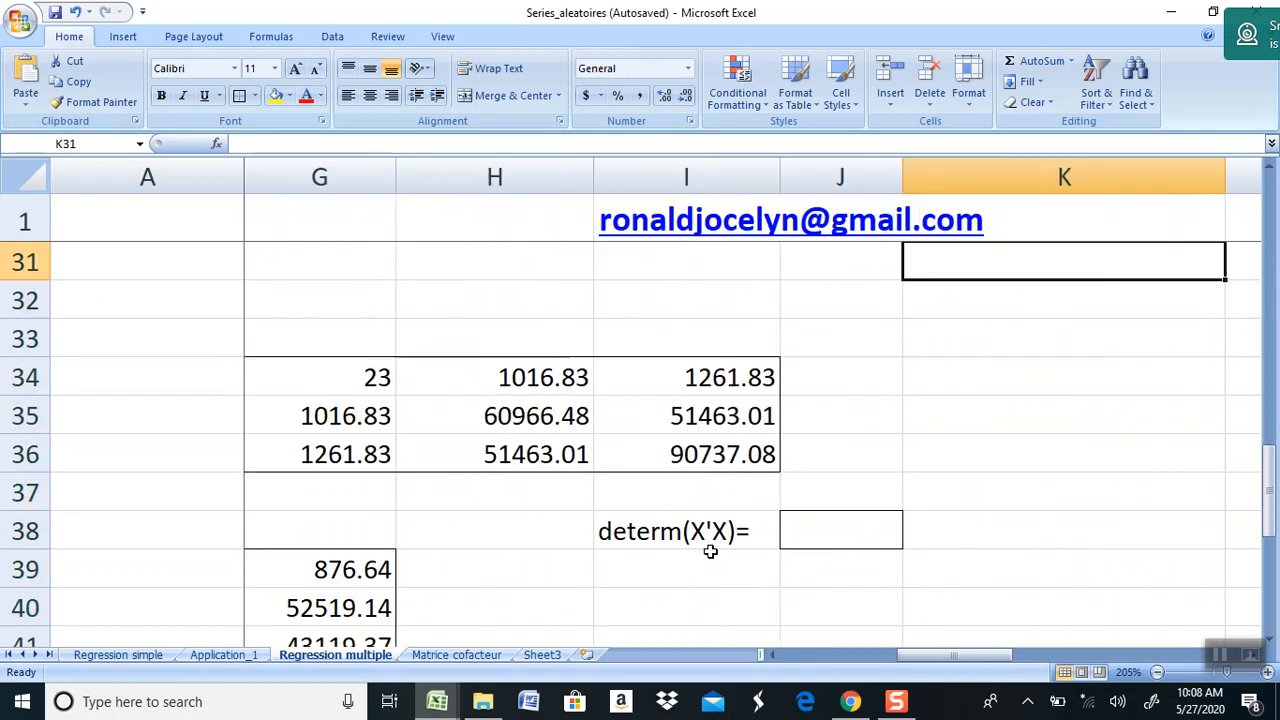
key("Down")
key("Down")
key("Down")
key("Down")
key("Down")
key("Down")
key("Down")
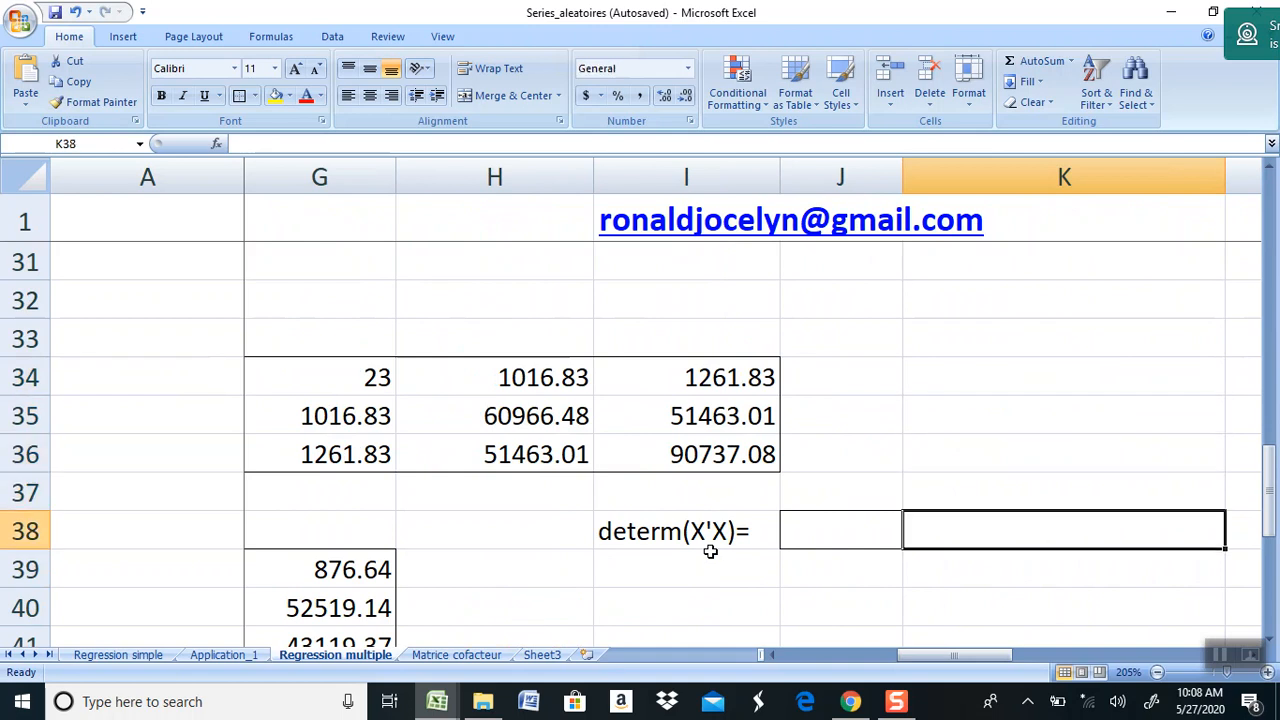
key("Left")
type("=")
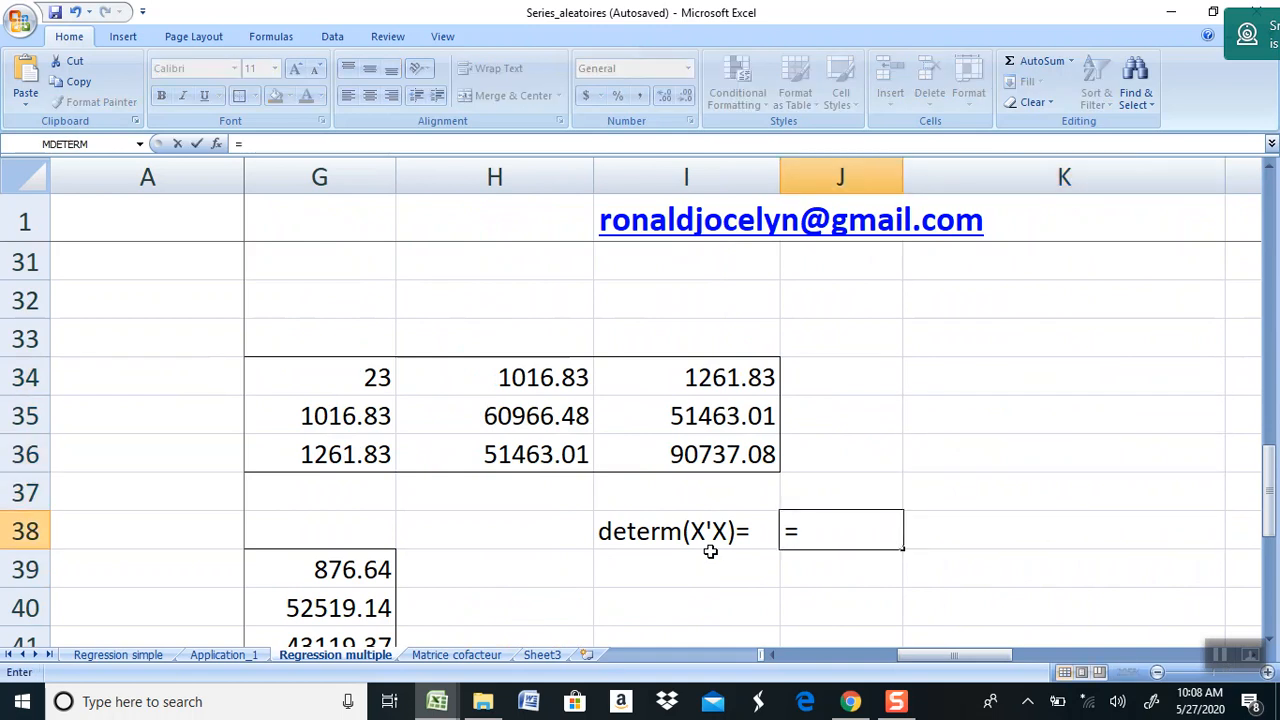
type("m")
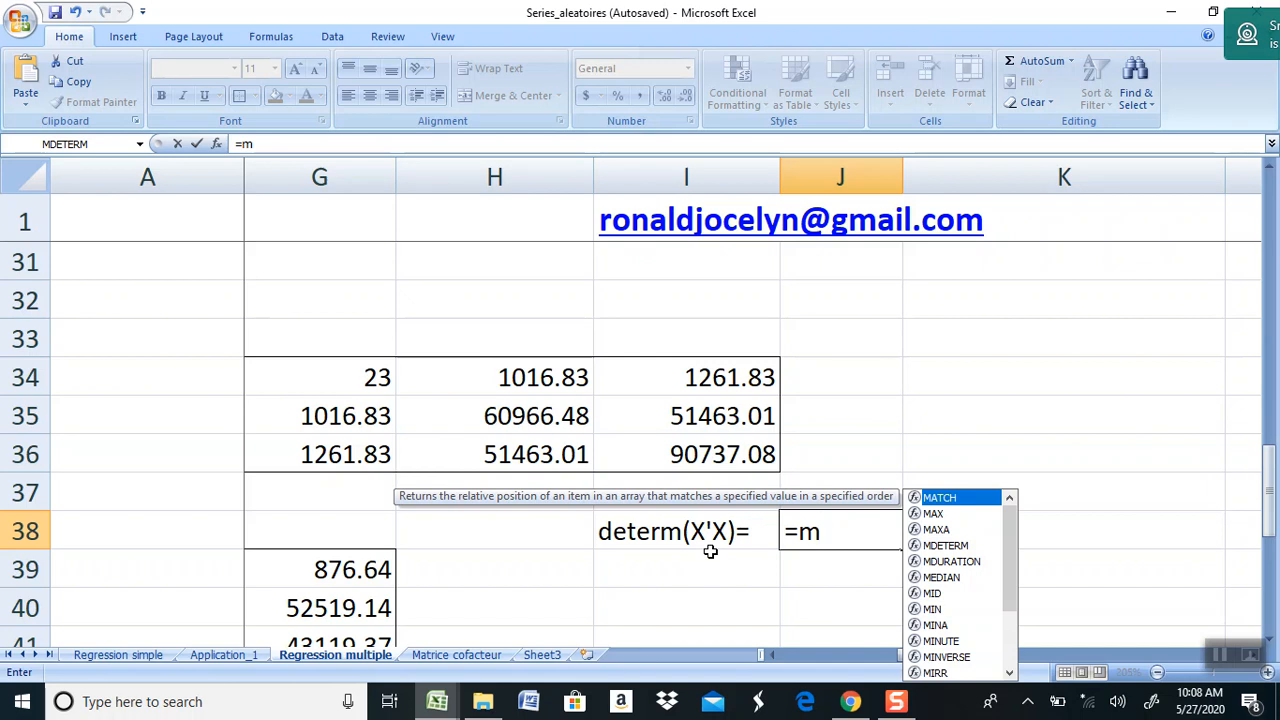
type("d")
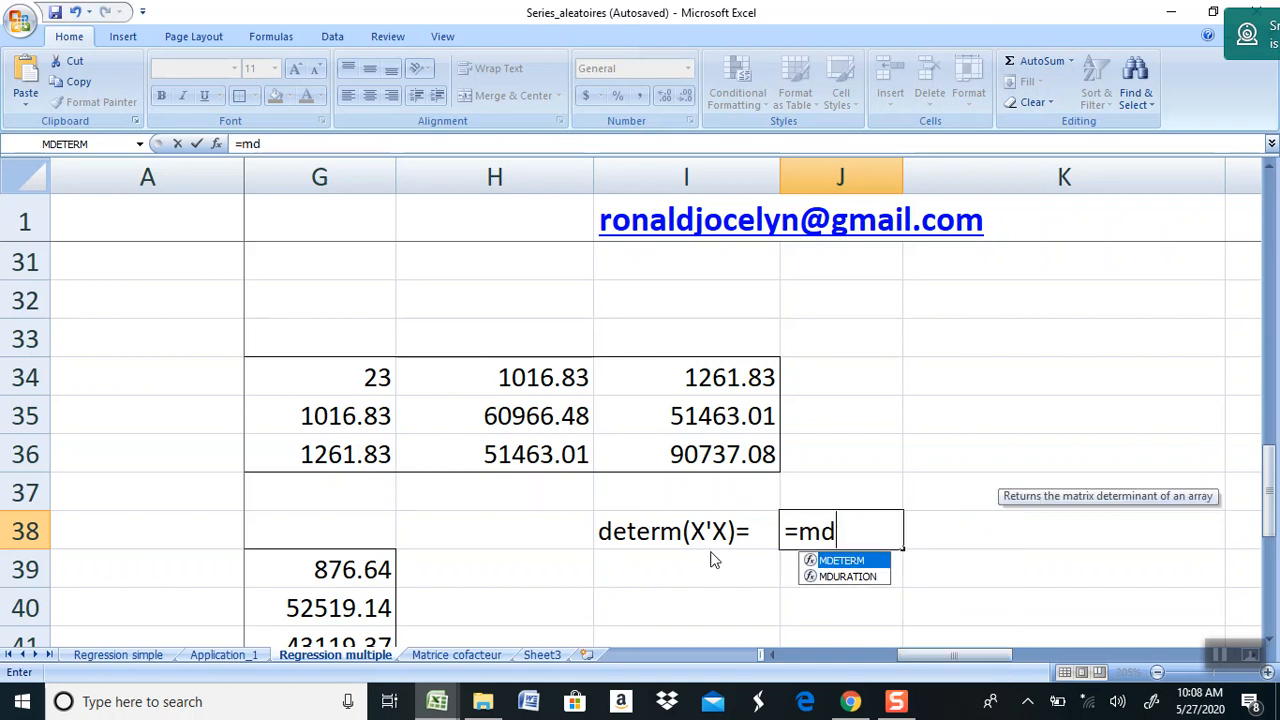
double_click(853, 562)
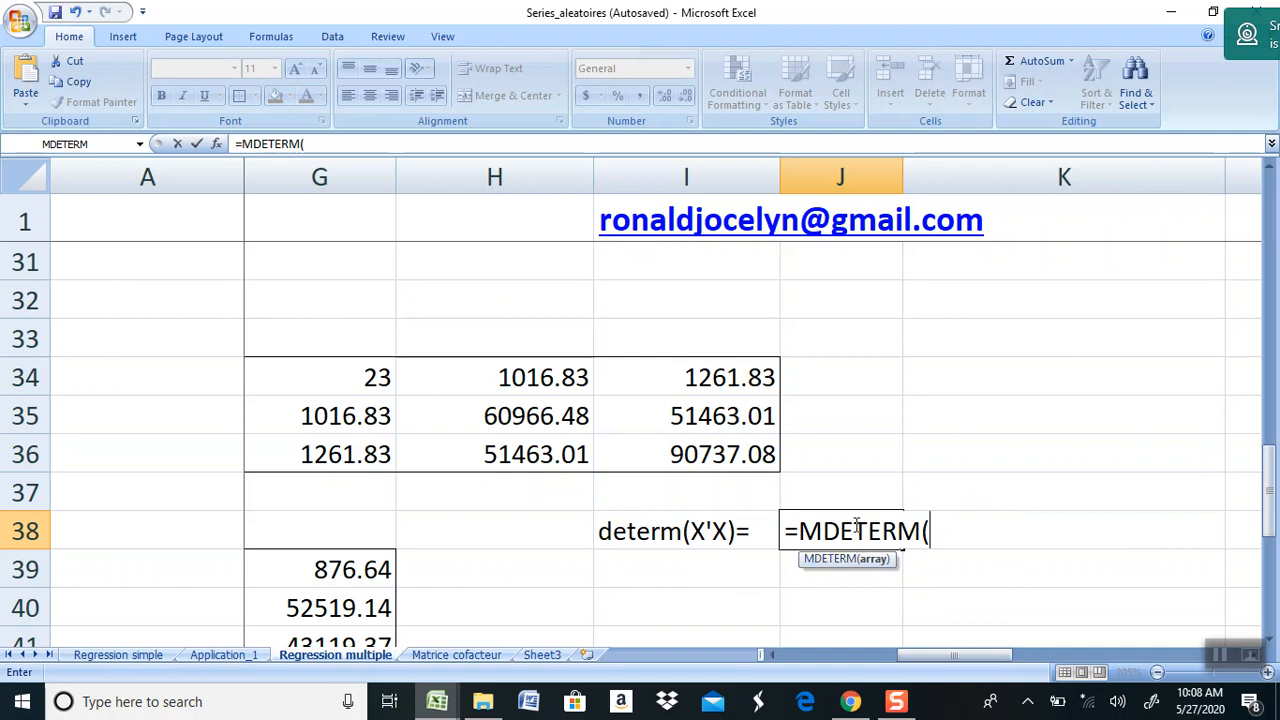
left_click(355, 382)
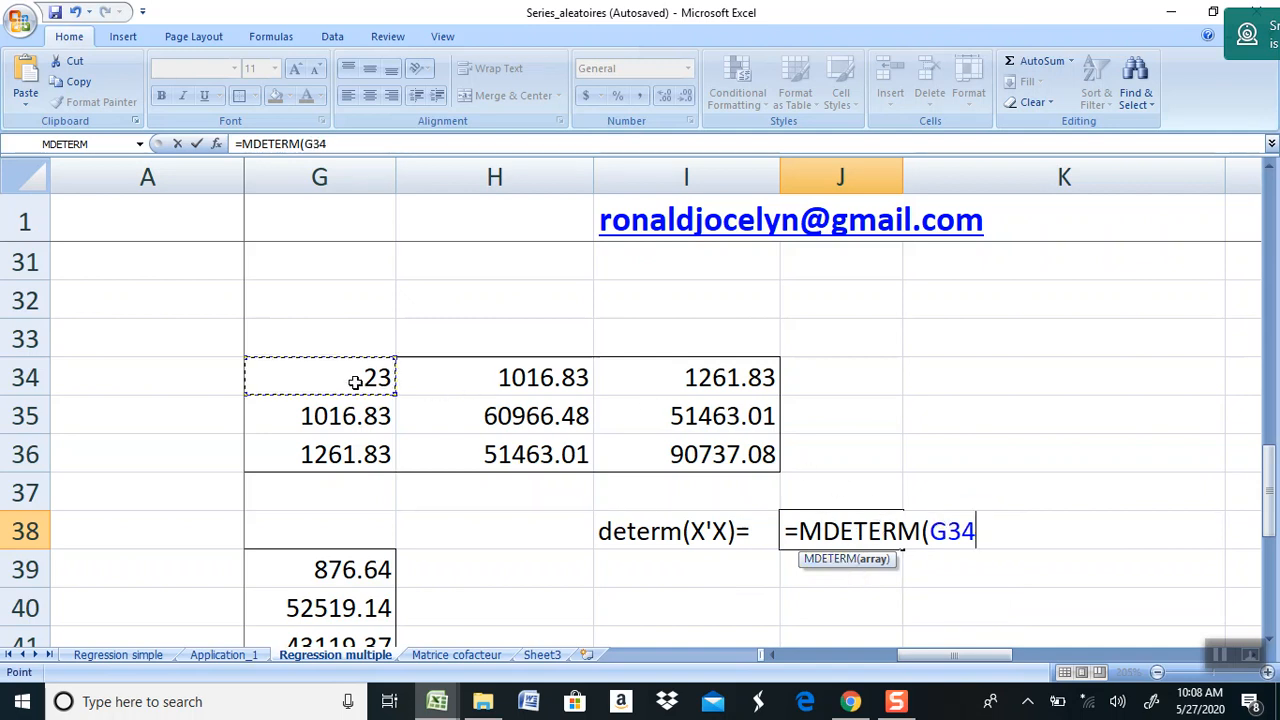
left_click_drag(355, 382, 601, 437)
type(")")
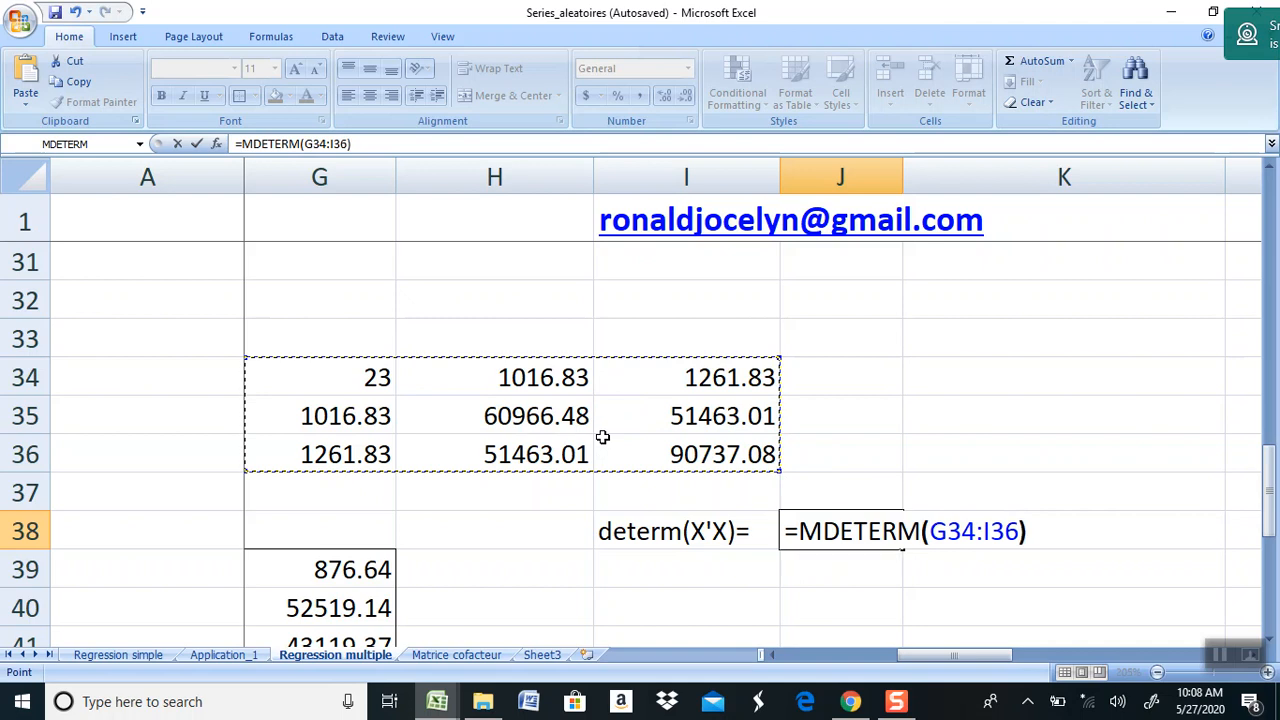
key("Return")
- Replace the x2t series with twice x1t by entering =2*B3 in C3 and filling the formula down to C25
key("Up")
key("Up")
key("Up")
key("Up")
key("Up")
key("Up")
key("Up")
key("Up")
key("Up")
key("Up")
key("Up")
key("Up")
key("Up")
key("Up")
key("Up")
key("Up")
key("Up")
key("Up")
key("Up")
key("Up")
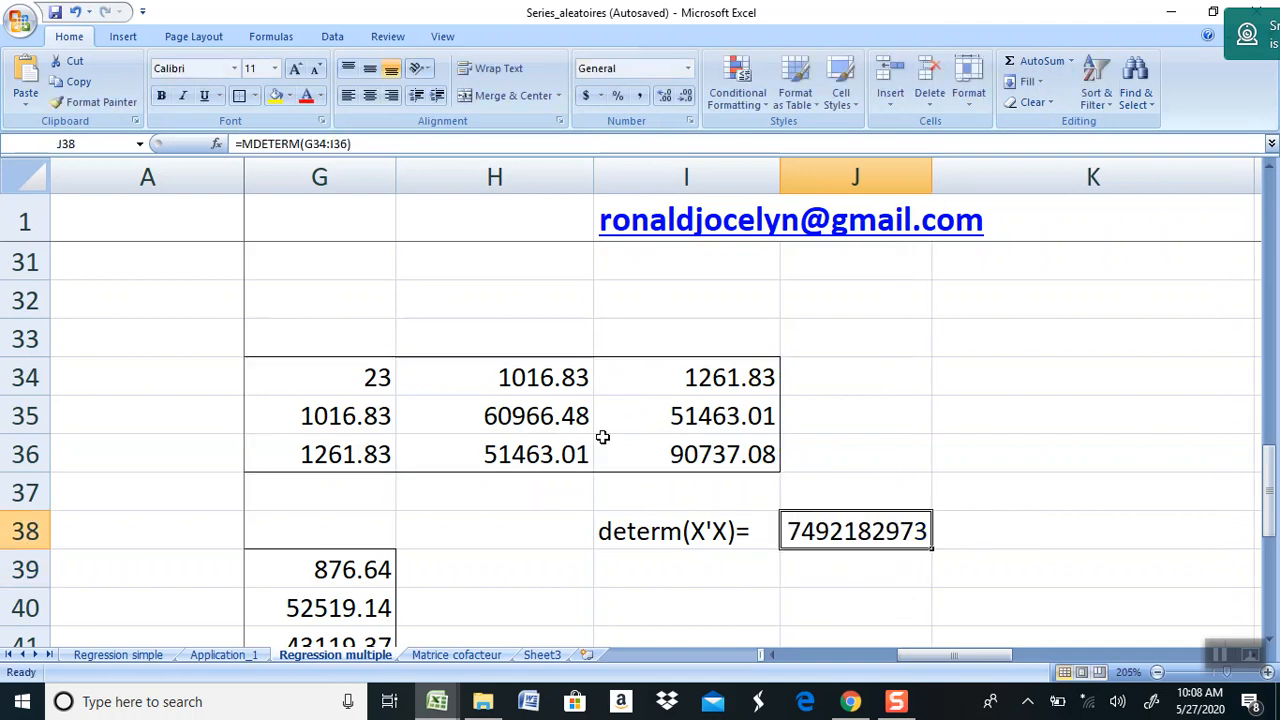
key("Up")
key("Up")
key("Up")
key("Up")
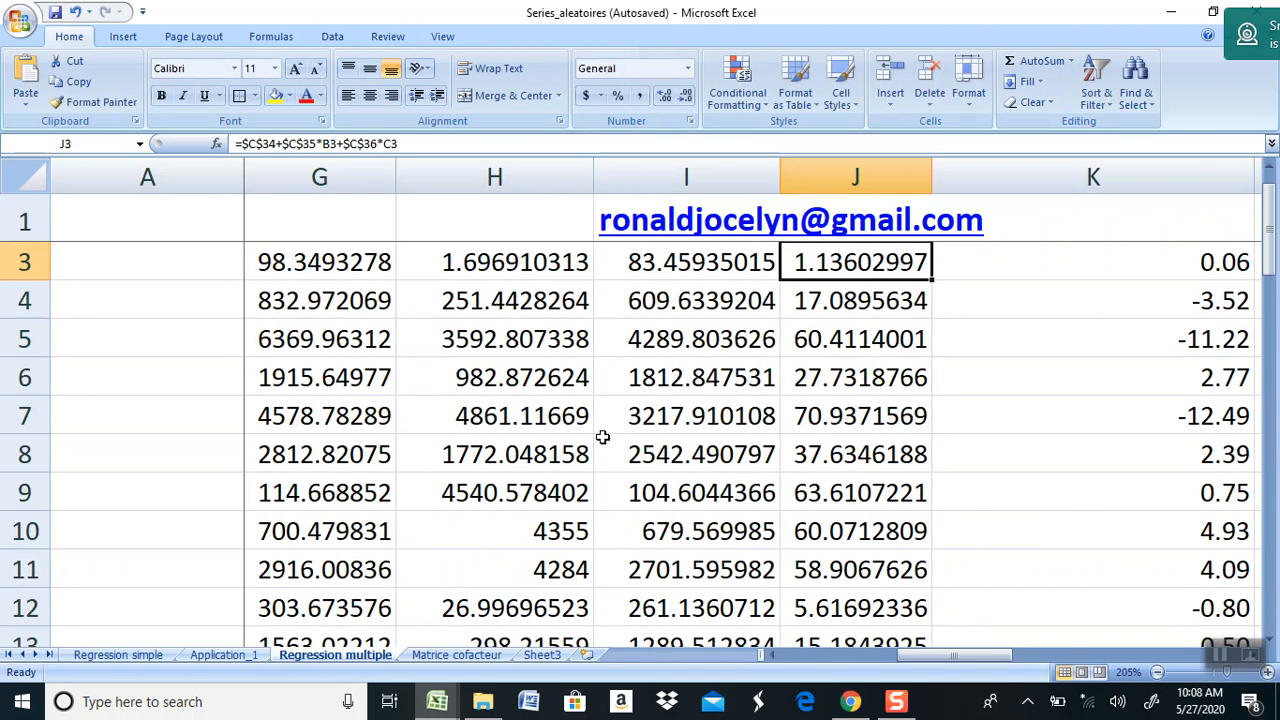
key("Left")
key("Left")
key("Left")
key("Left")
key("Left")
key("Left")
key("Left")
key("Left")
key("Left")
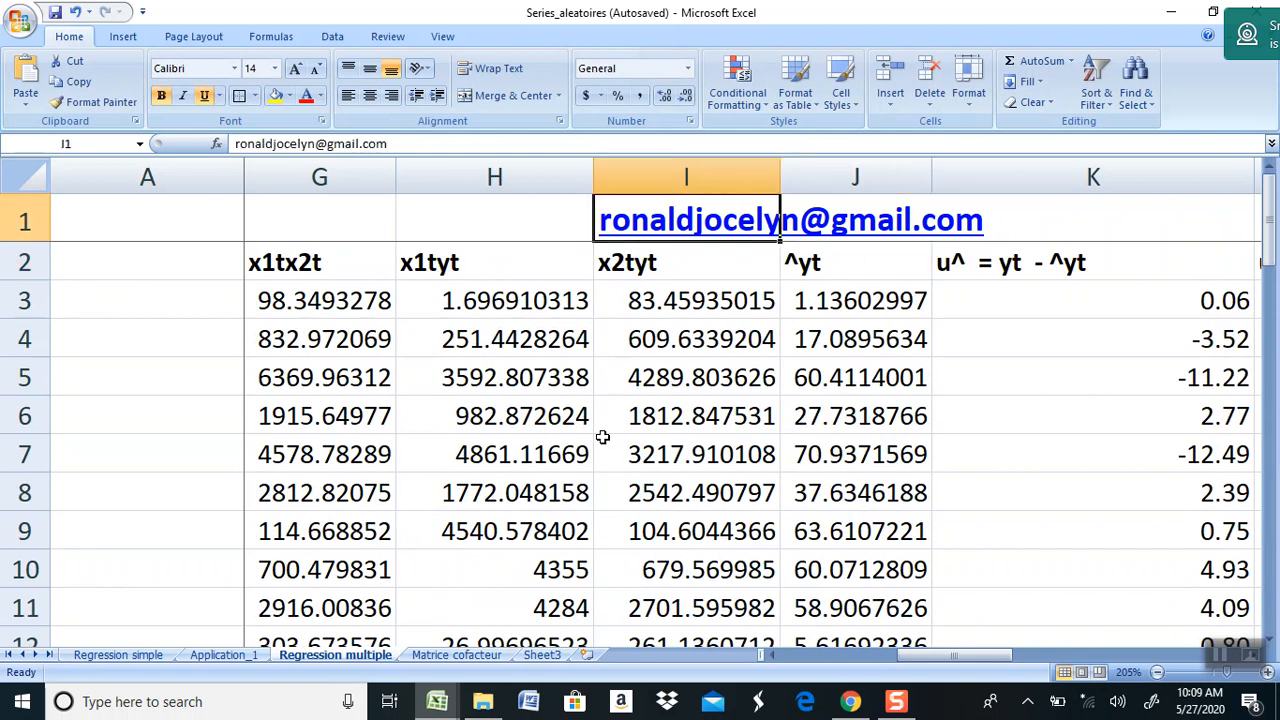
key("Right")
key("Right")
key("Down")
key("Down")
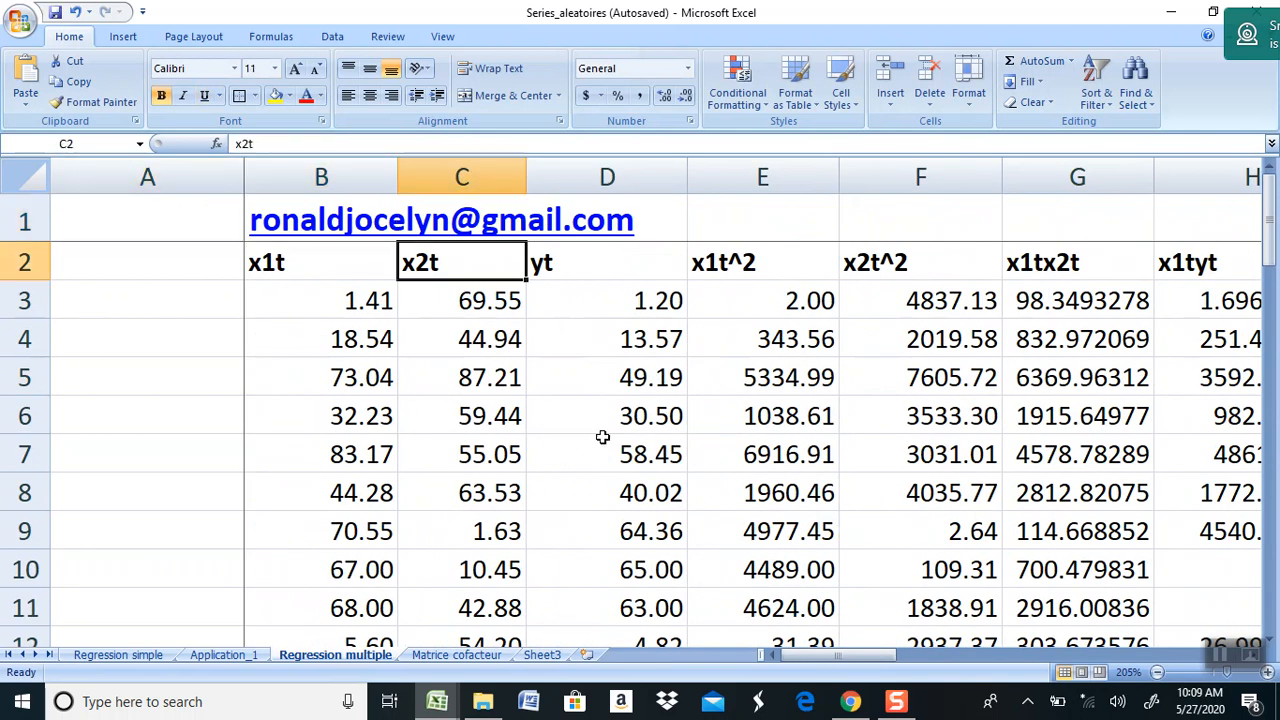
type("=")
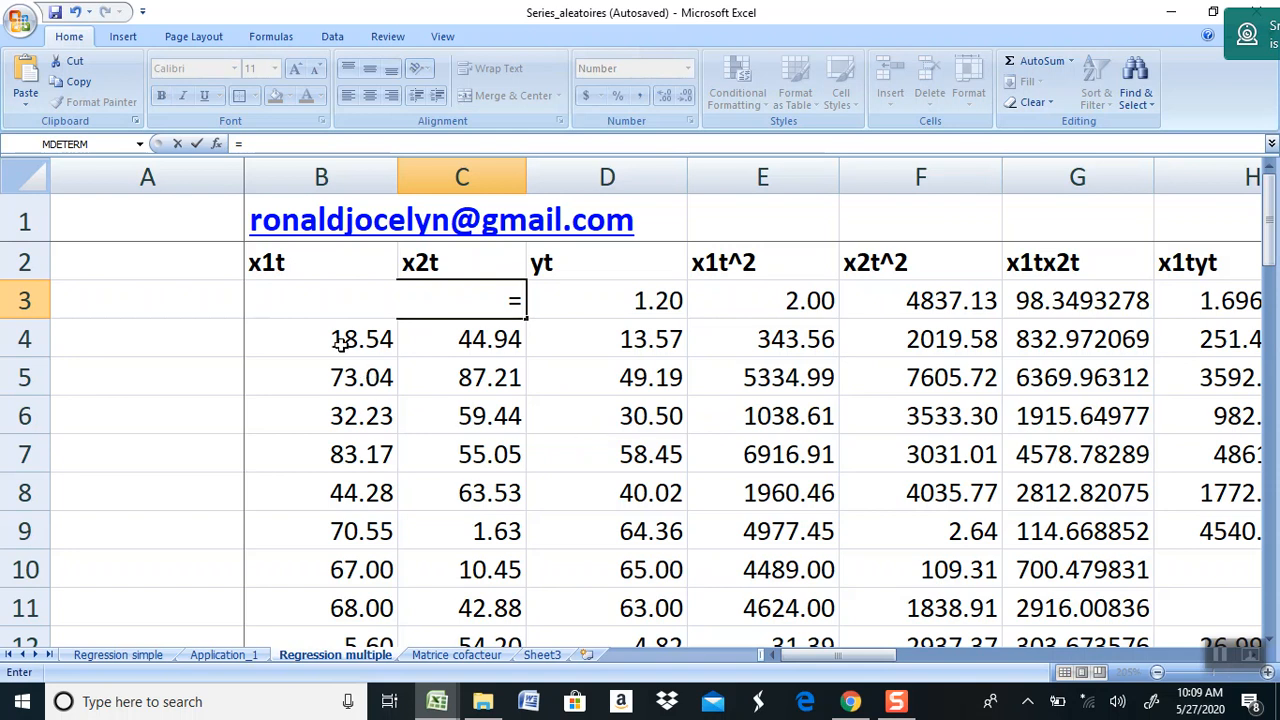
type("2*")
left_click(340, 343)
key("Up")
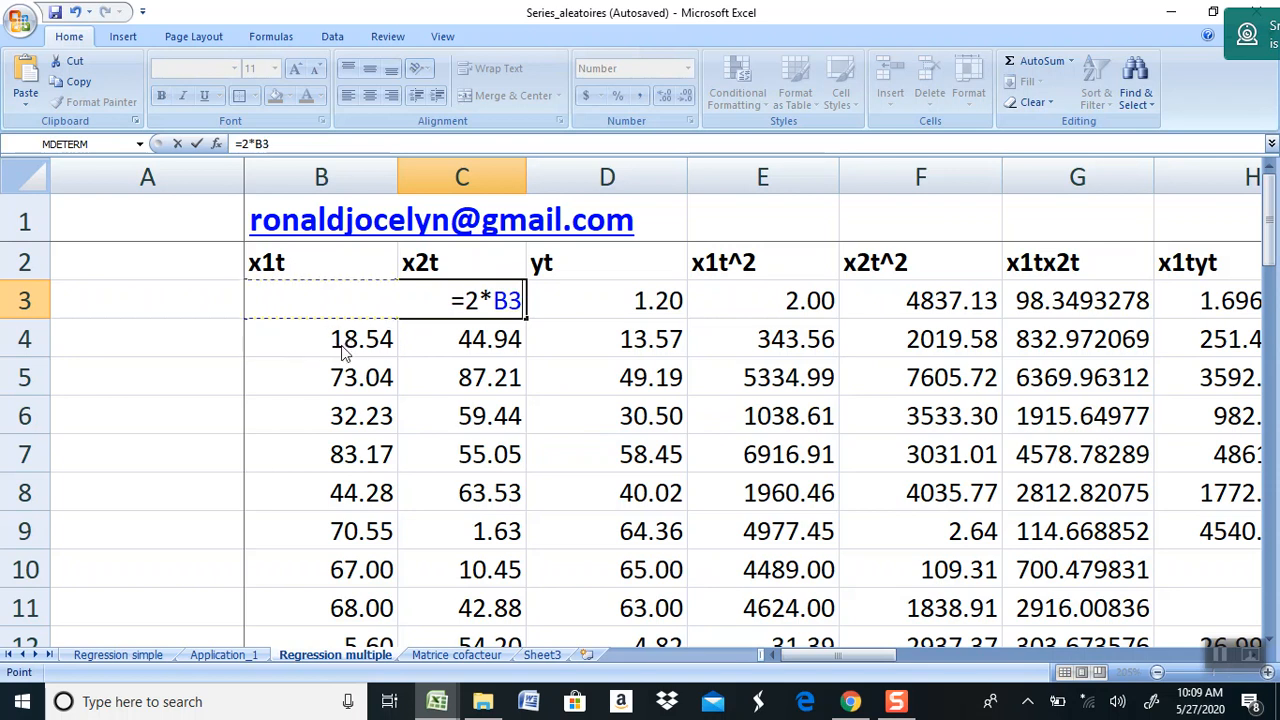
key("Return")
left_click(457, 303)
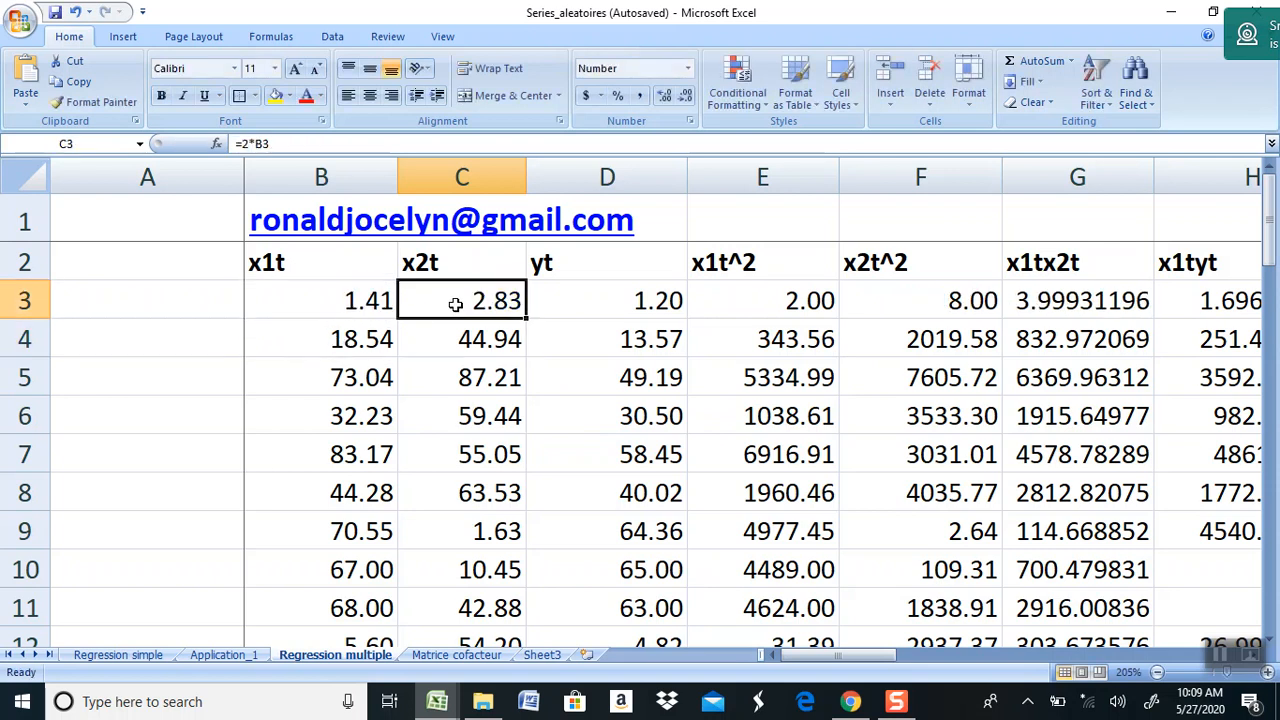
left_click_drag(519, 312, 475, 523)
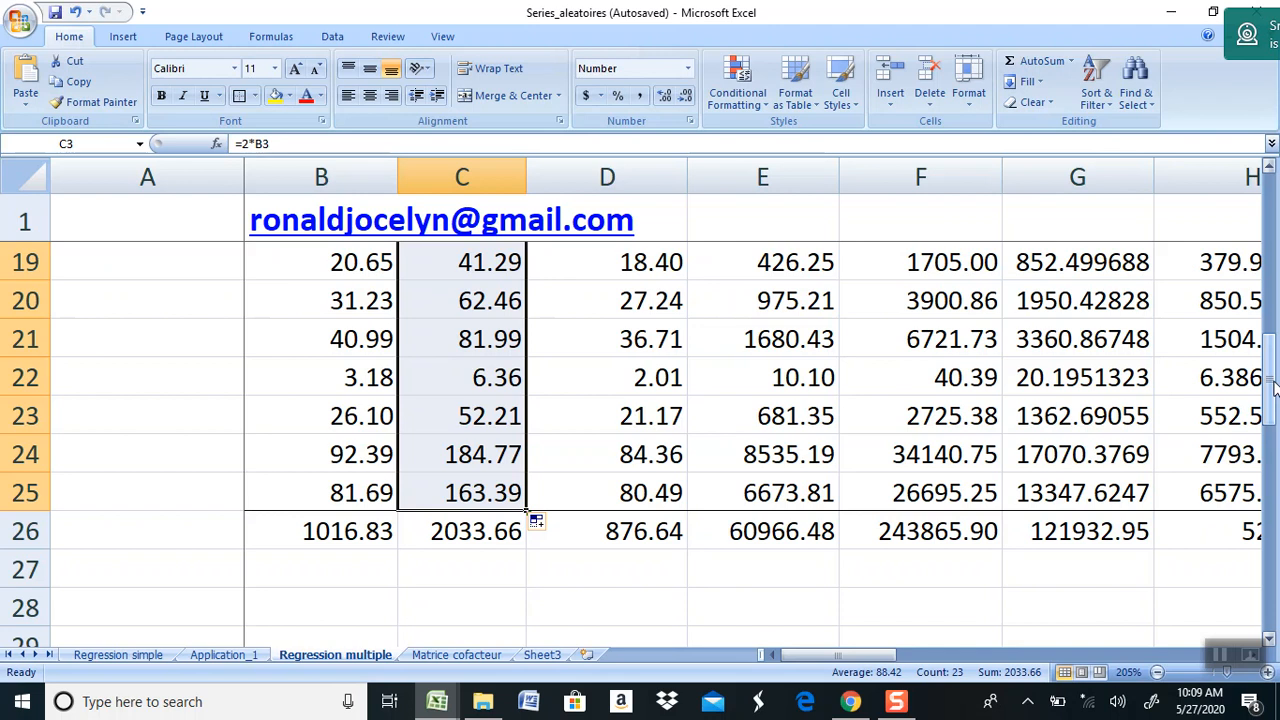
- Check the recalculated determinant of X'X in J38 together with the X'X matrix
left_click_drag(1273, 390, 1257, 545)
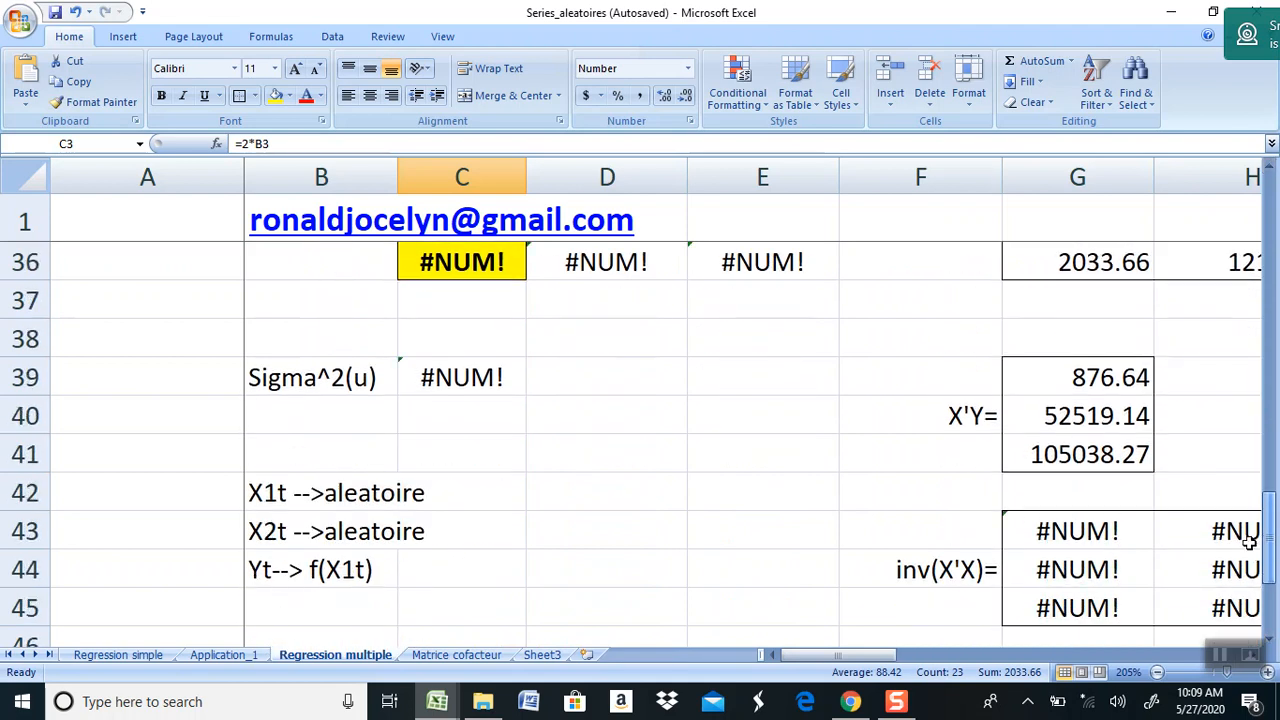
left_click_drag(866, 664, 959, 652)
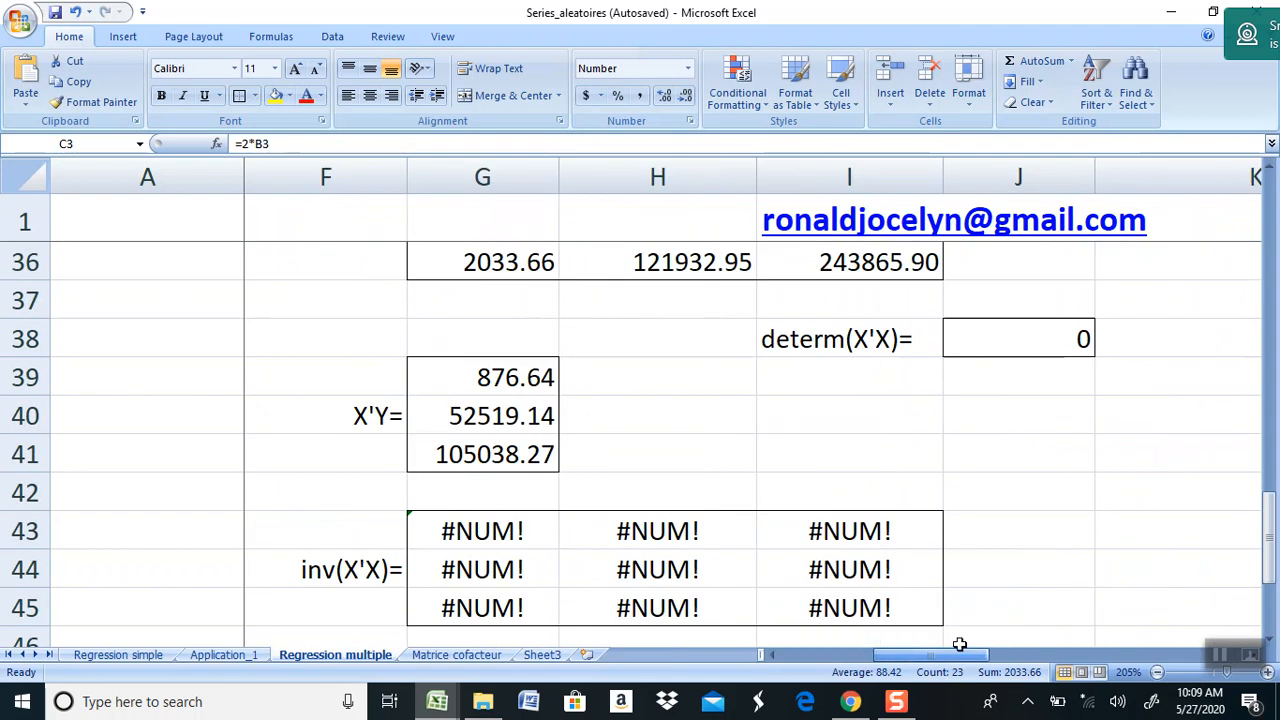
left_click(1002, 346)
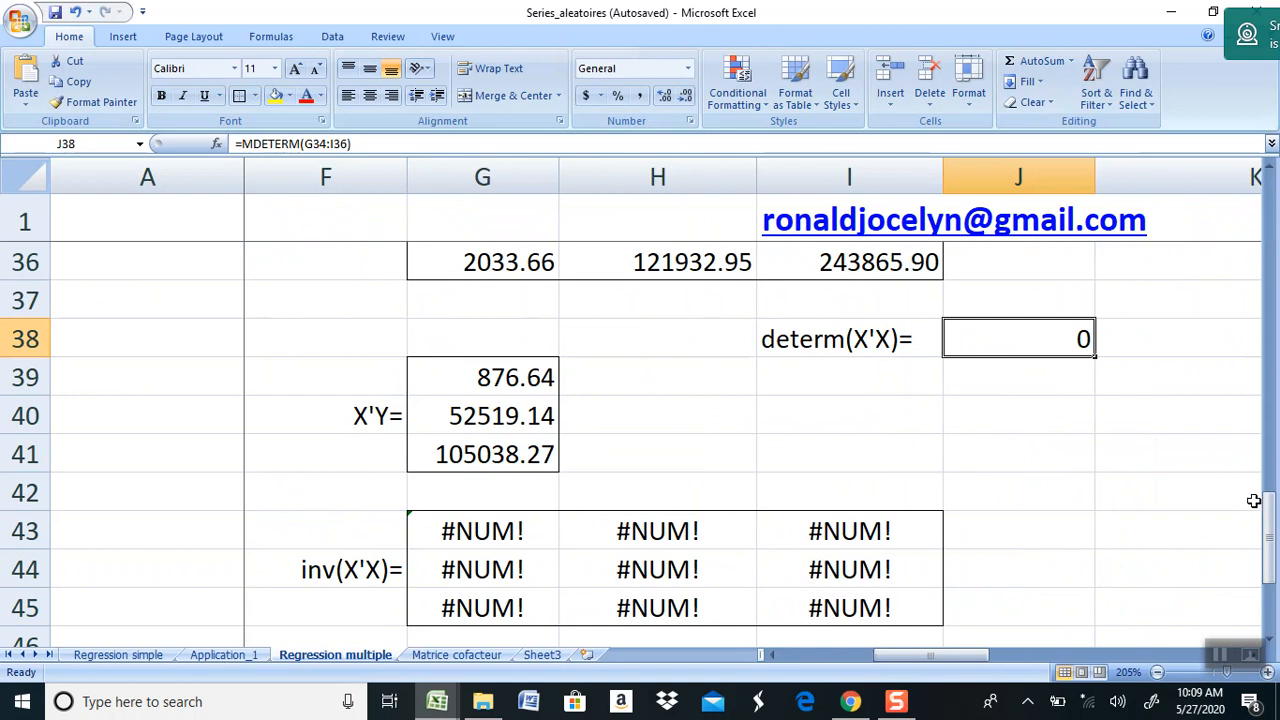
left_click_drag(1268, 500, 1268, 492)
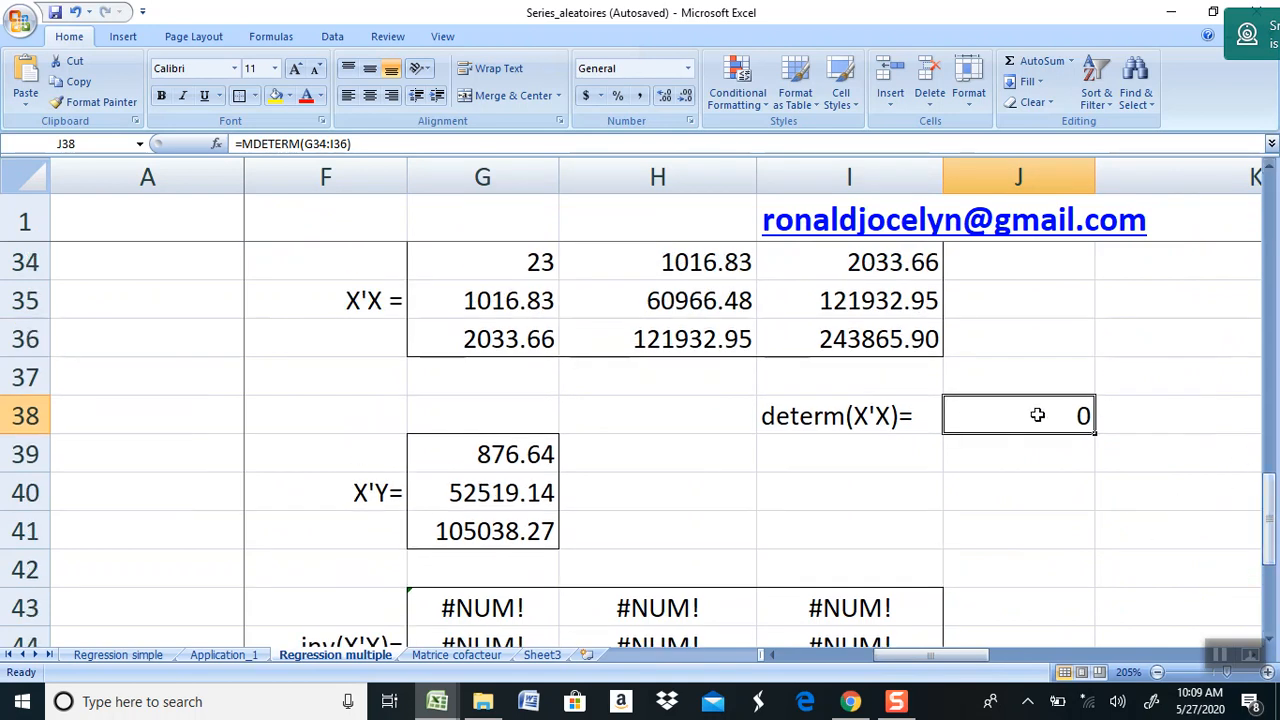
- Examine the recalculated inv(X'X) and variance-covariance matrices, as well as the coefficients, ecart-type, Student and Sigma^2(u) cells
left_click_drag(1268, 520, 1271, 572)
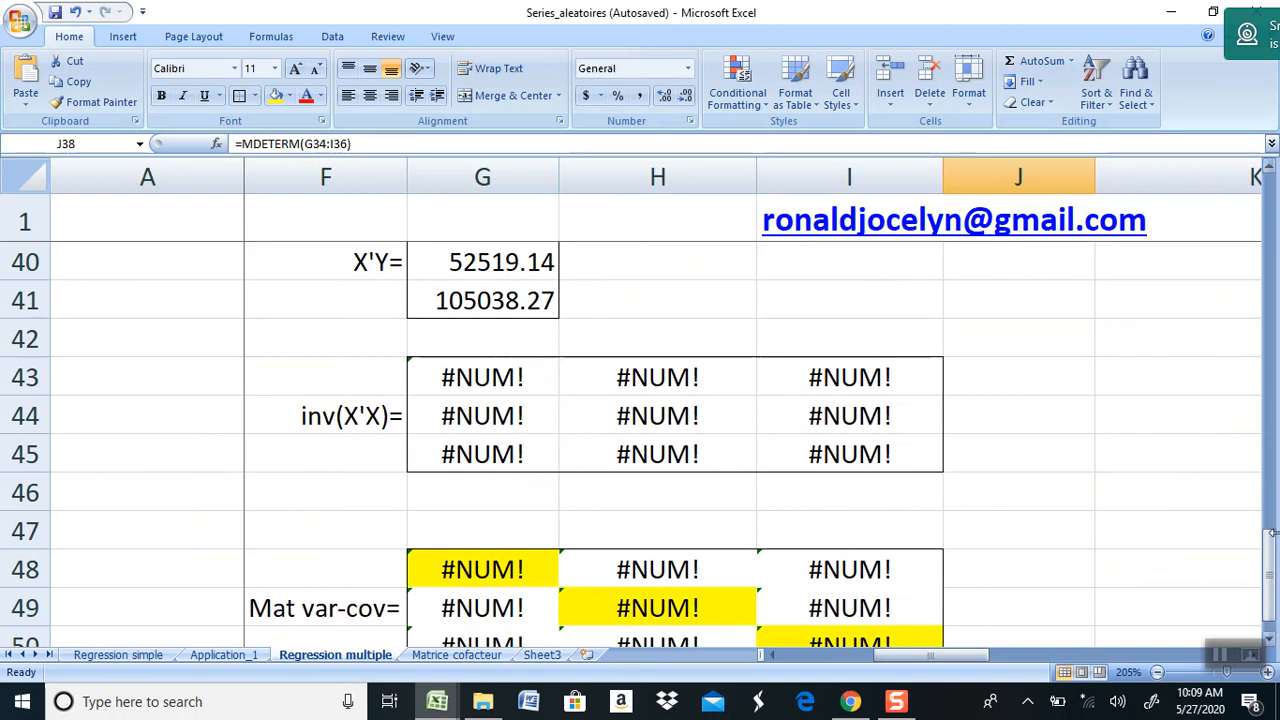
left_click_drag(1274, 560, 1273, 577)
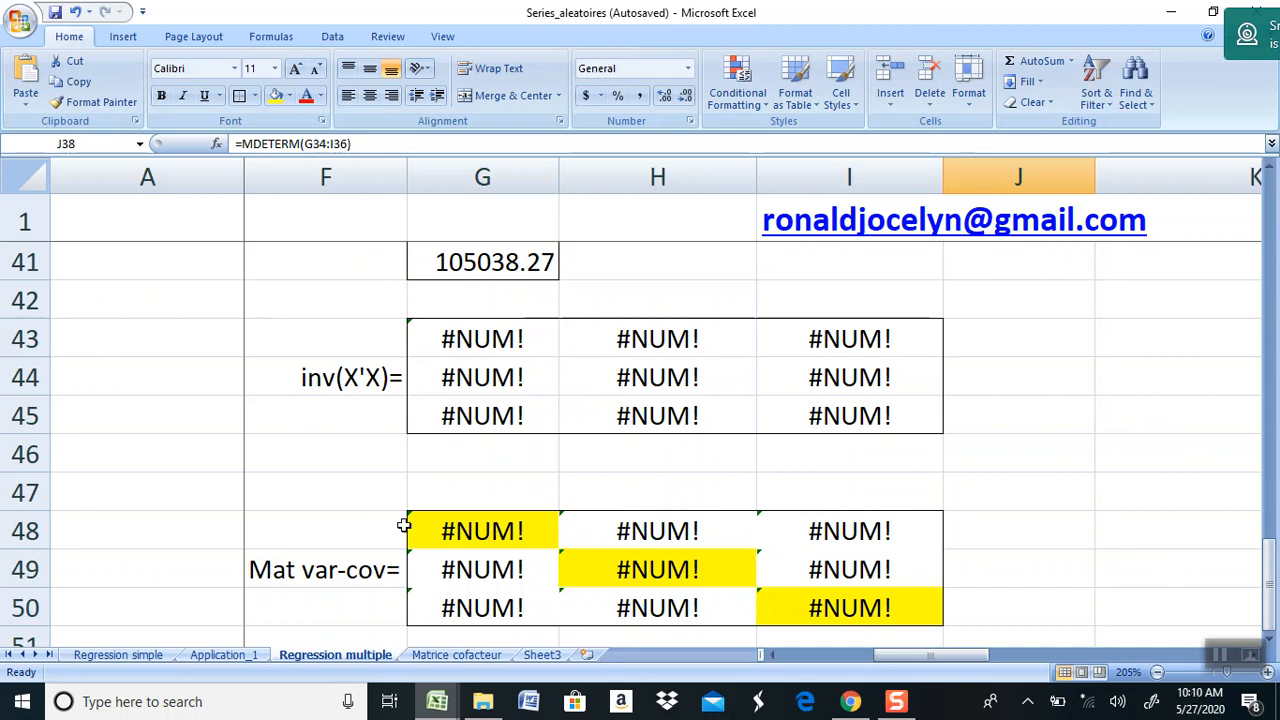
left_click_drag(474, 531, 848, 607)
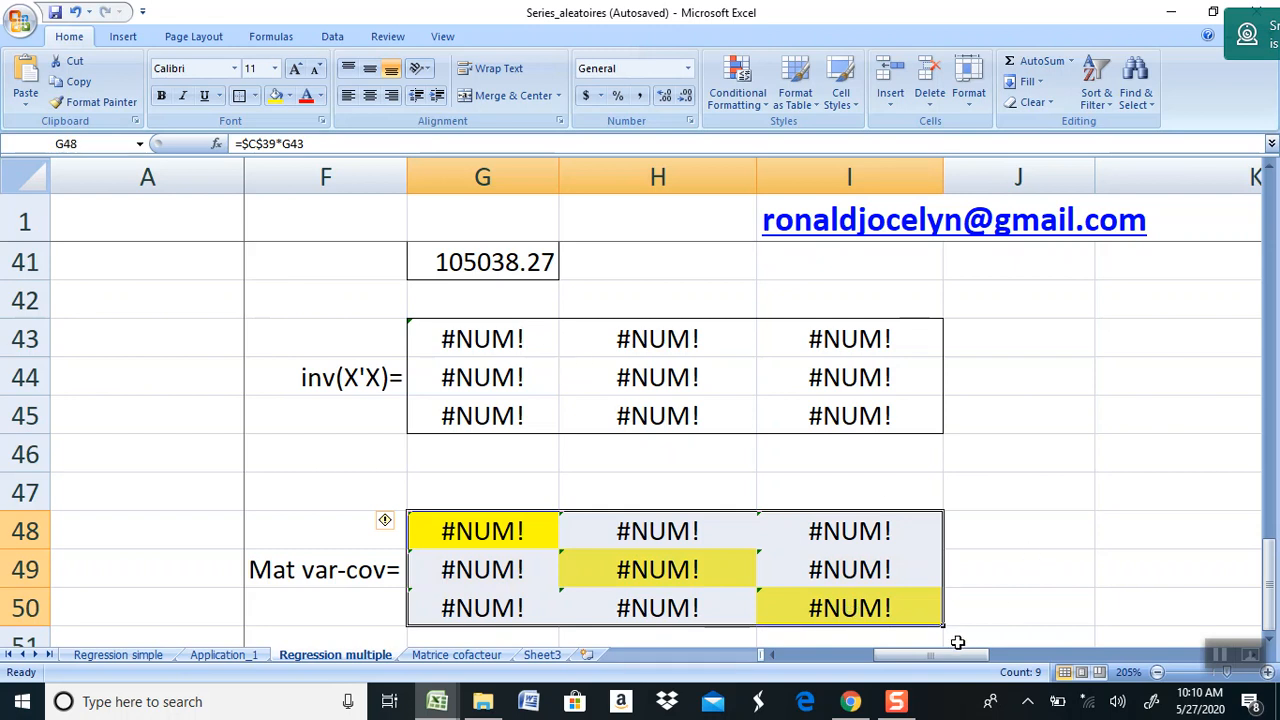
left_click_drag(942, 655, 680, 630)
left_click_drag(1263, 566, 1265, 505)
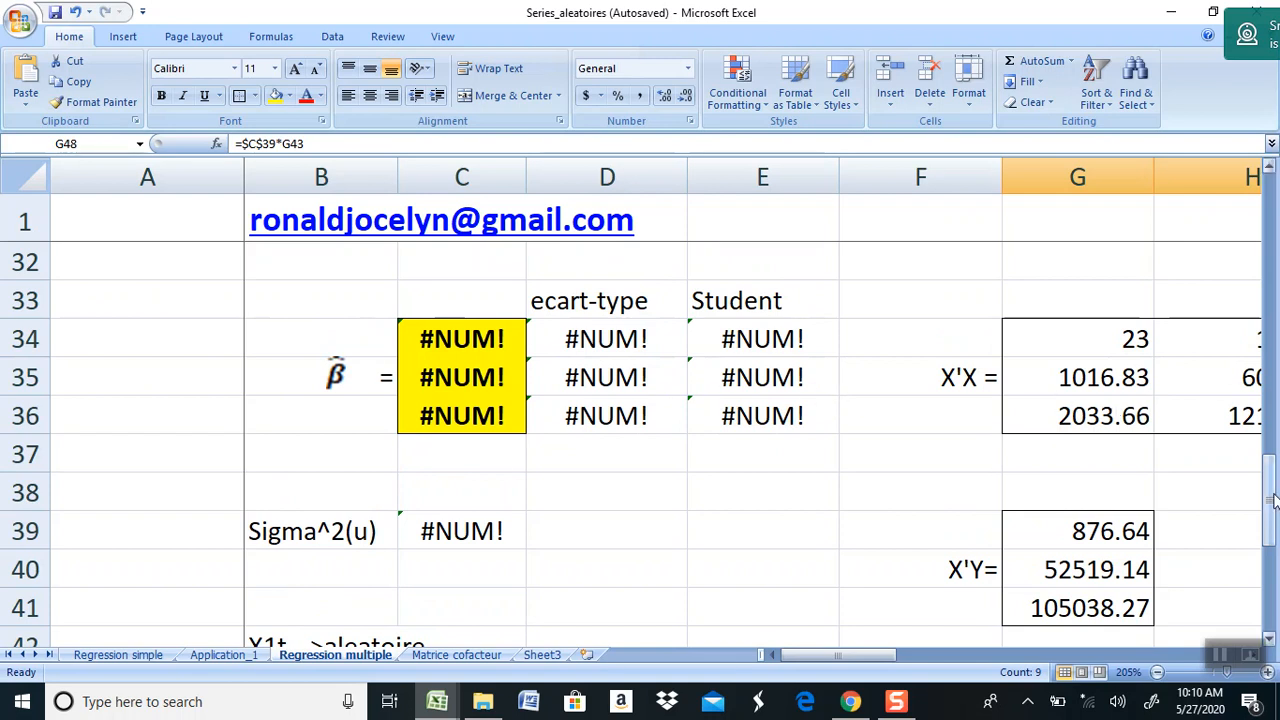
- Enter =I34/H34 in J34 as the ratio of the third to the second X'X column
left_click_drag(835, 662, 918, 643)
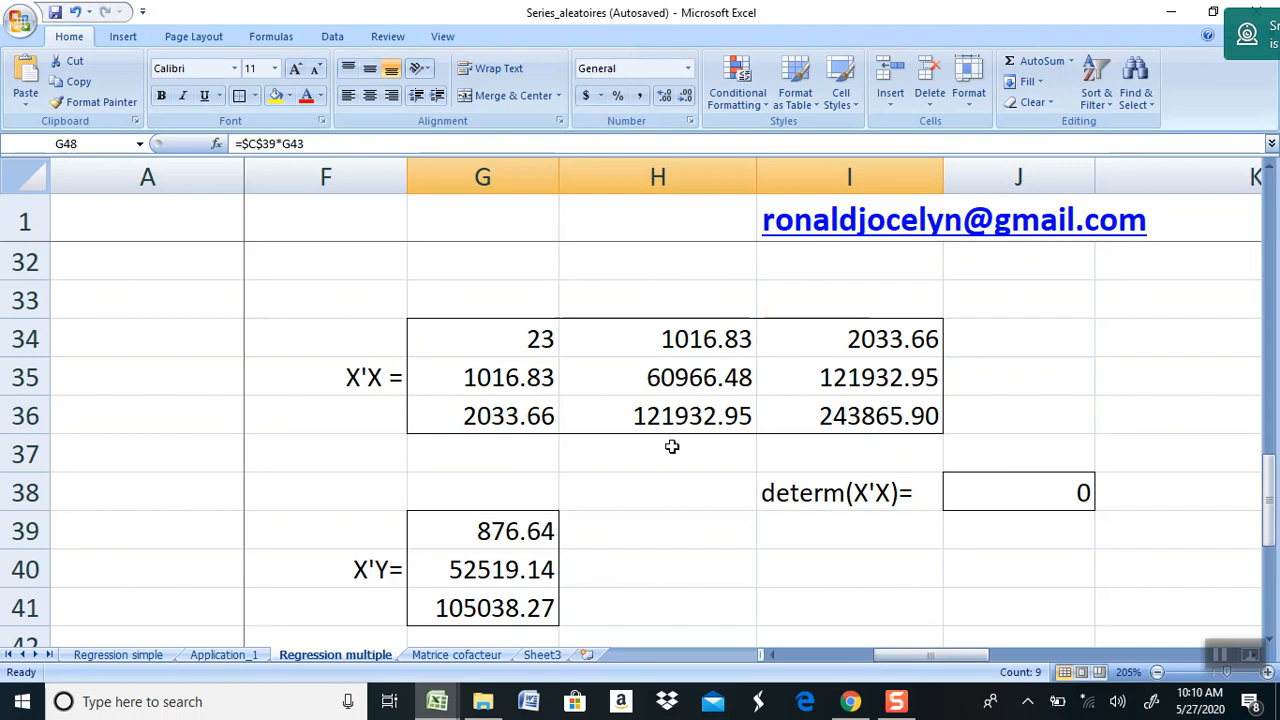
left_click(1057, 340)
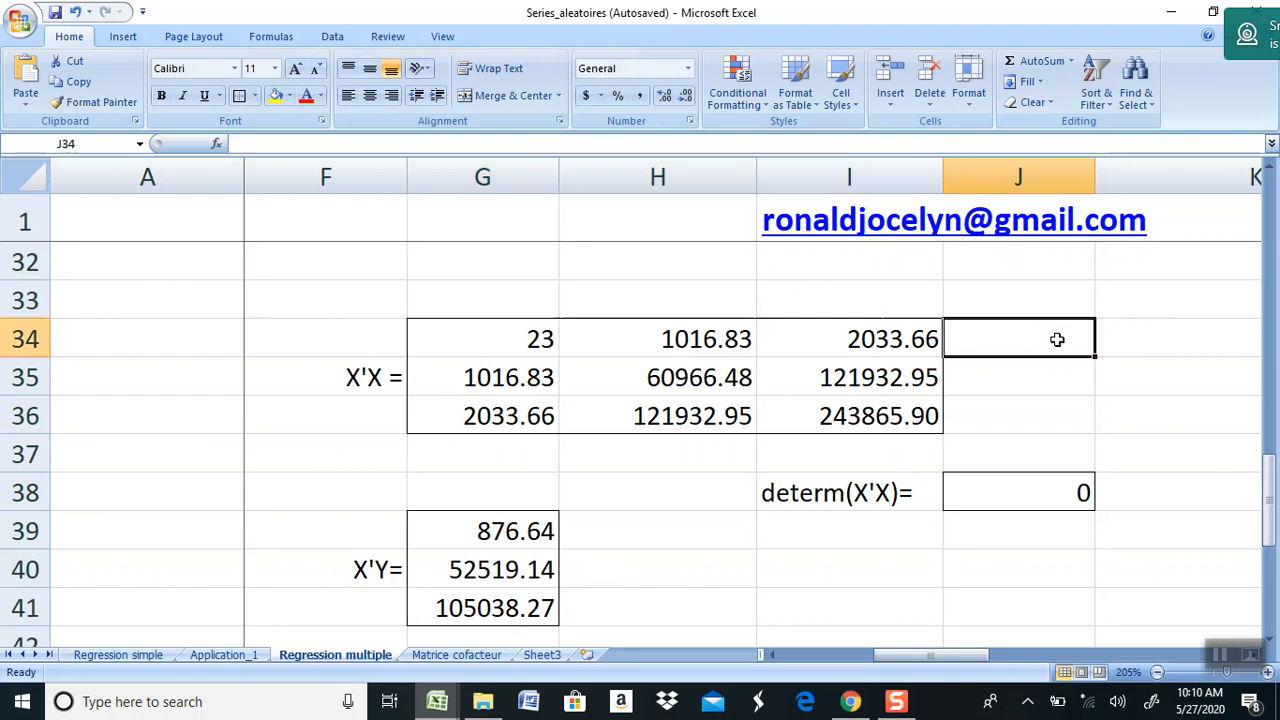
type("=")
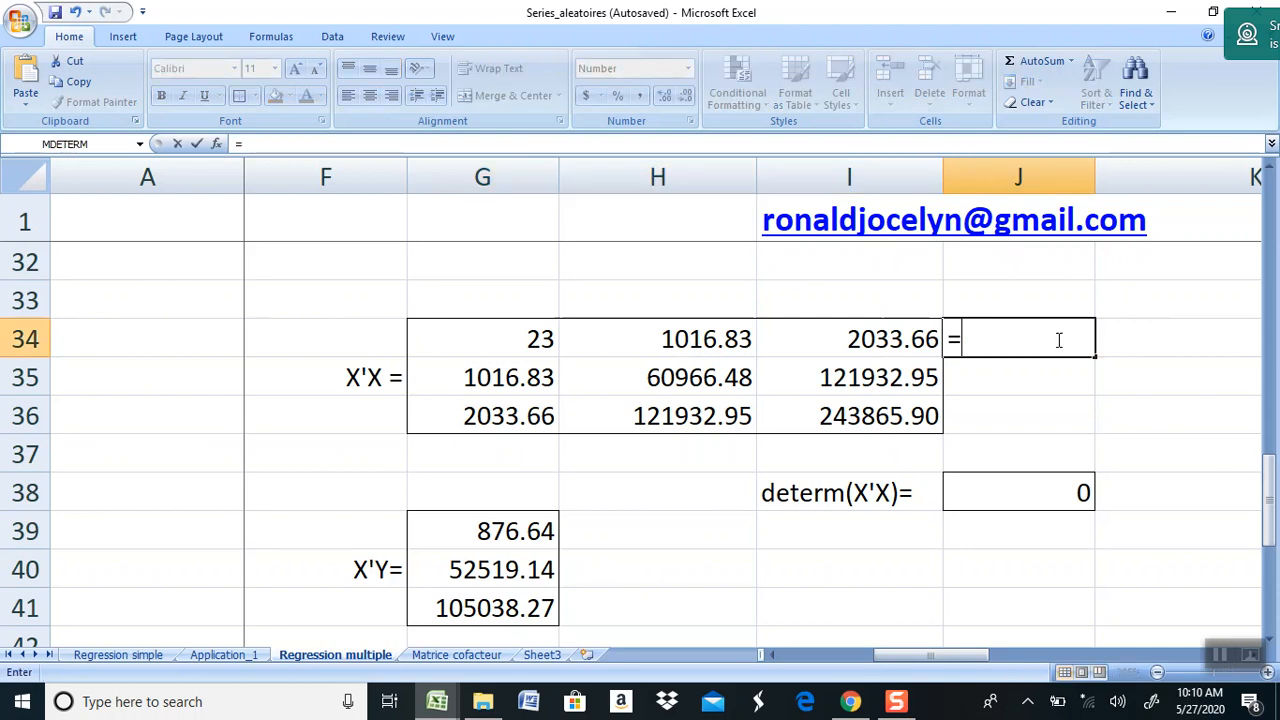
left_click(870, 340)
type("/")
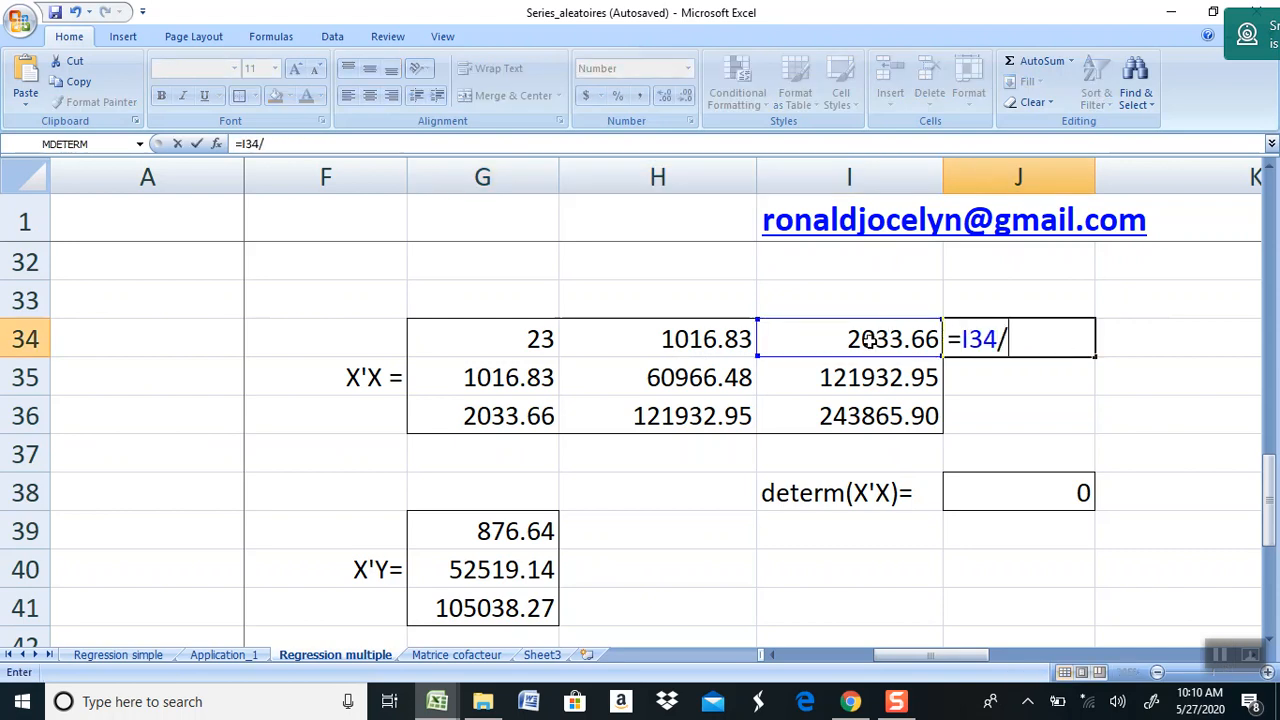
left_click(703, 340)
key("Return")
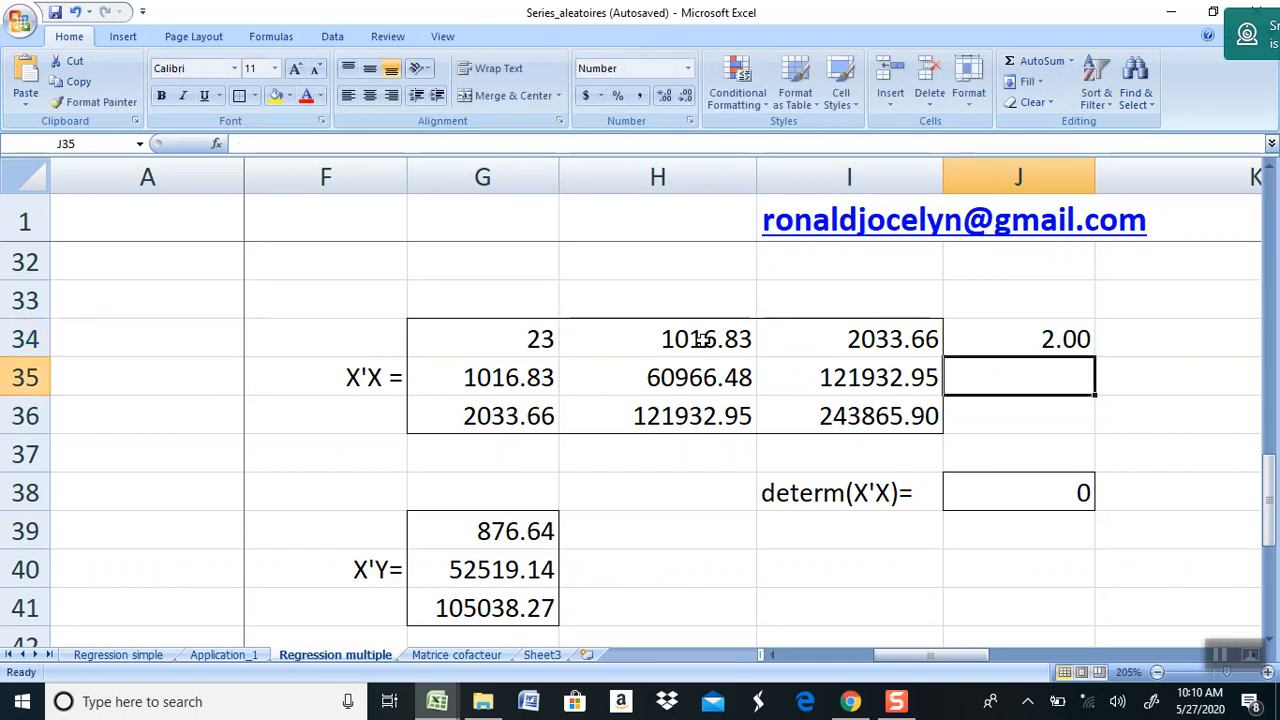
- Fill the ratio formula from J34 down to J36, then clear the three ratio cells
left_click(1036, 335)
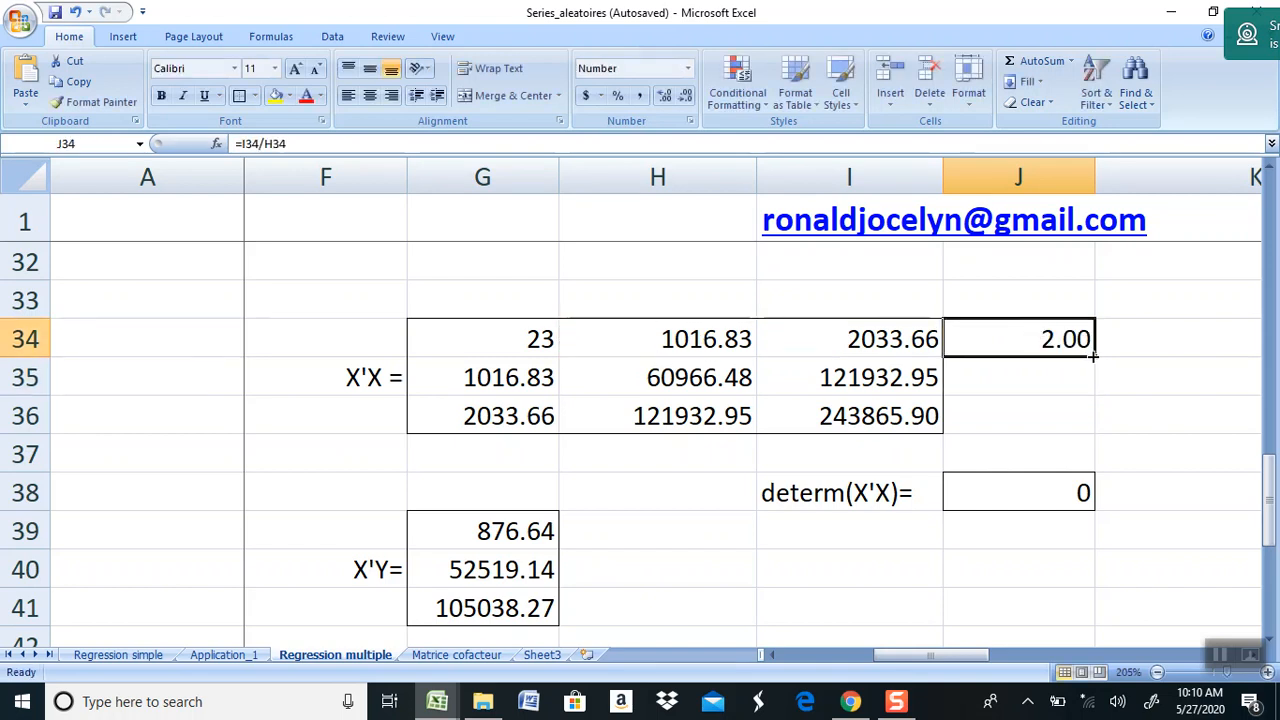
left_click_drag(1093, 355, 1090, 425)
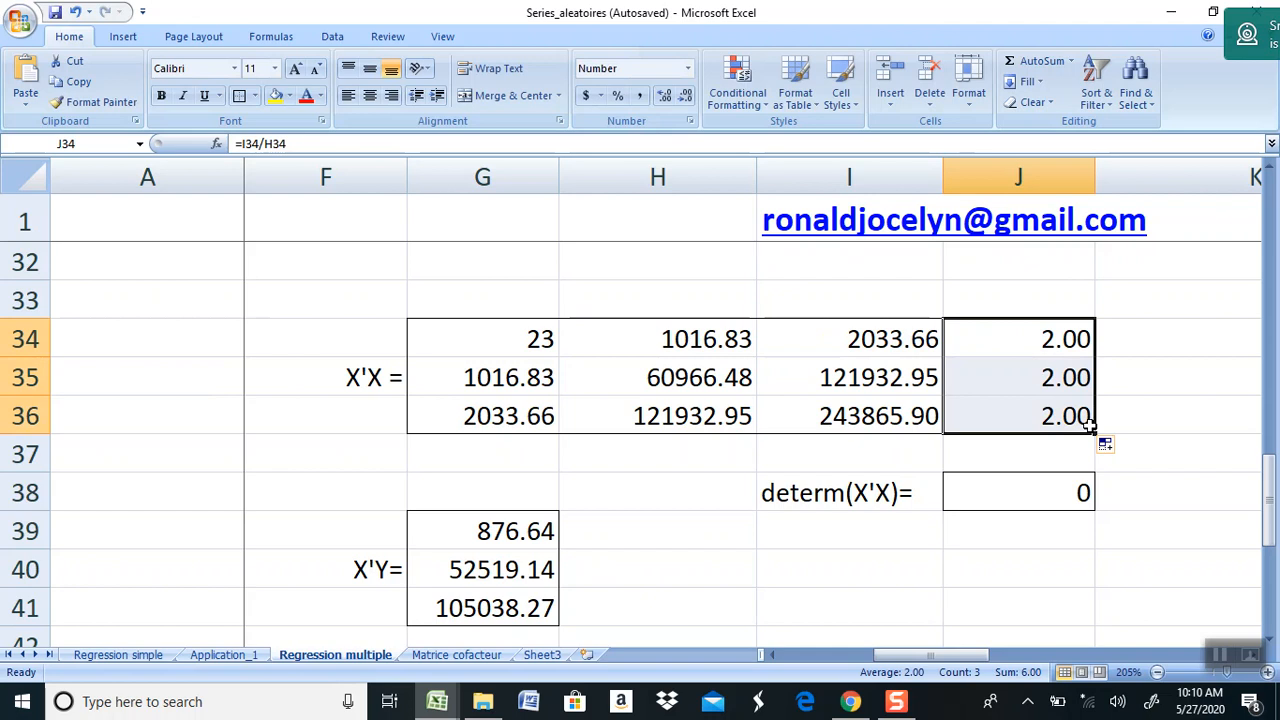
key("Delete")
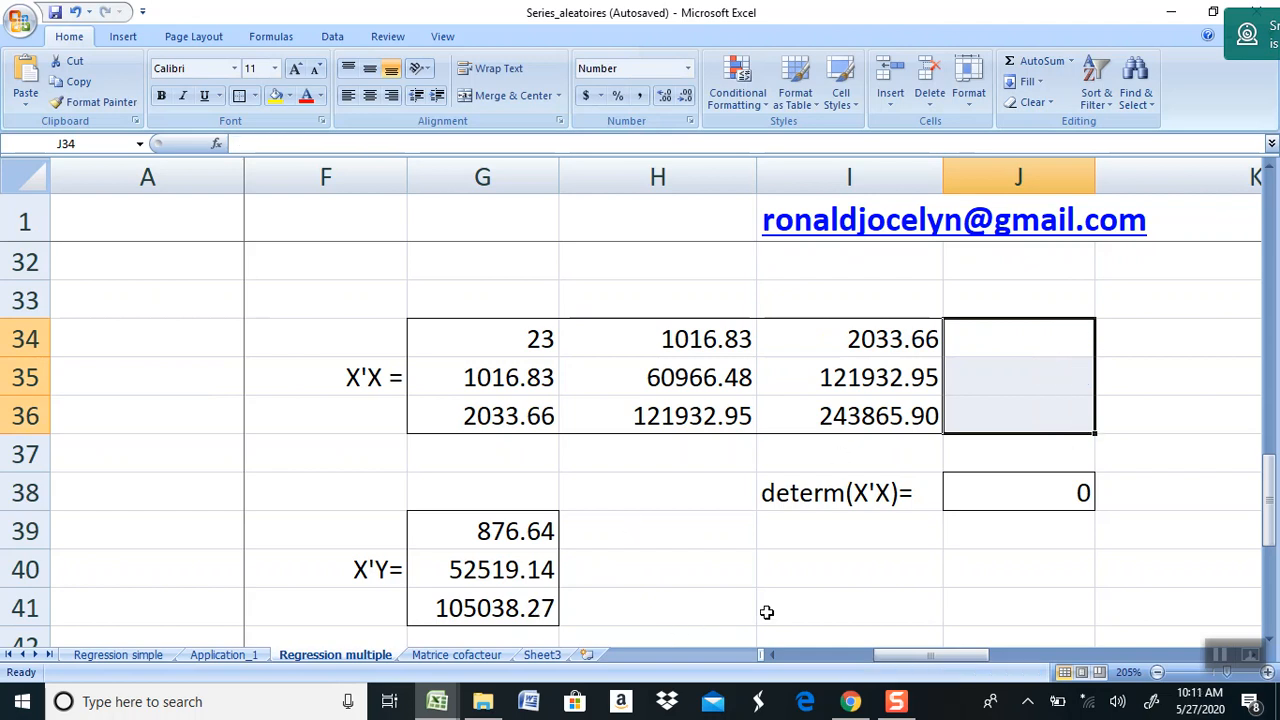
- Check the determinant cell F8 on the Matrice cofacteur sheet and undo the last clearing of J34:J36 on Regression multiple
left_click(456, 655)
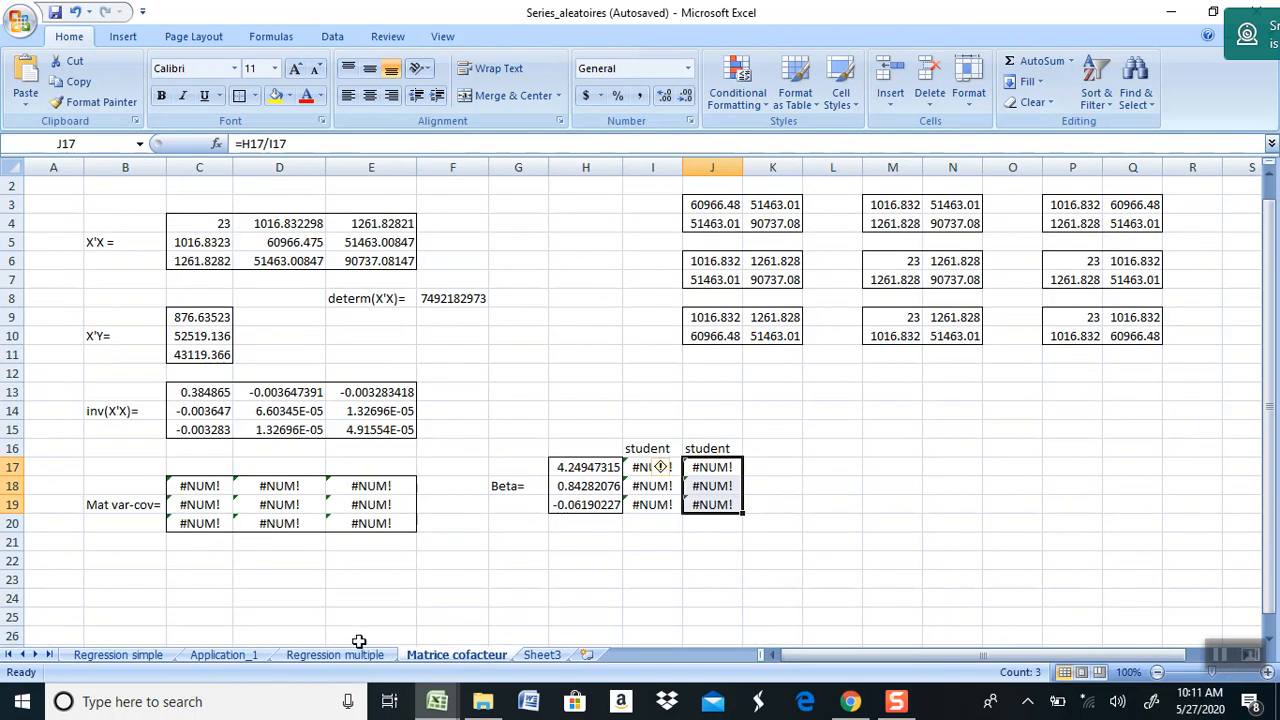
left_click_drag(1273, 553, 1273, 540)
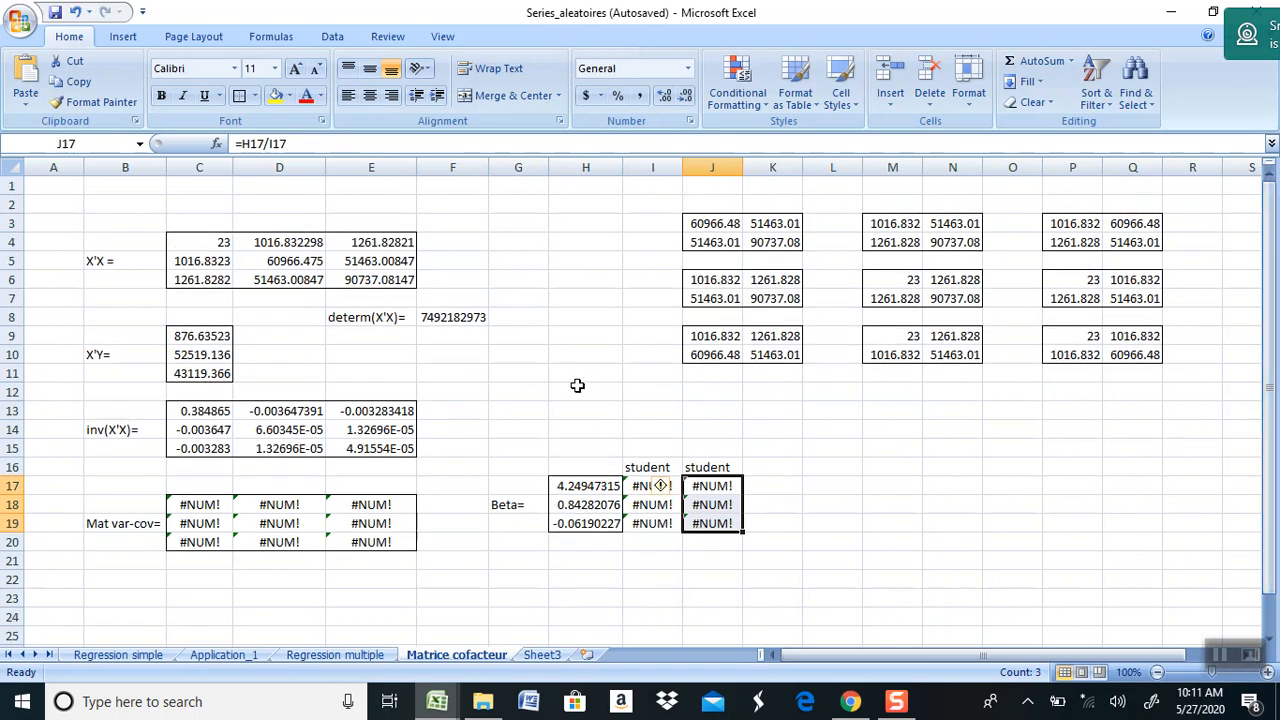
left_click(428, 317)
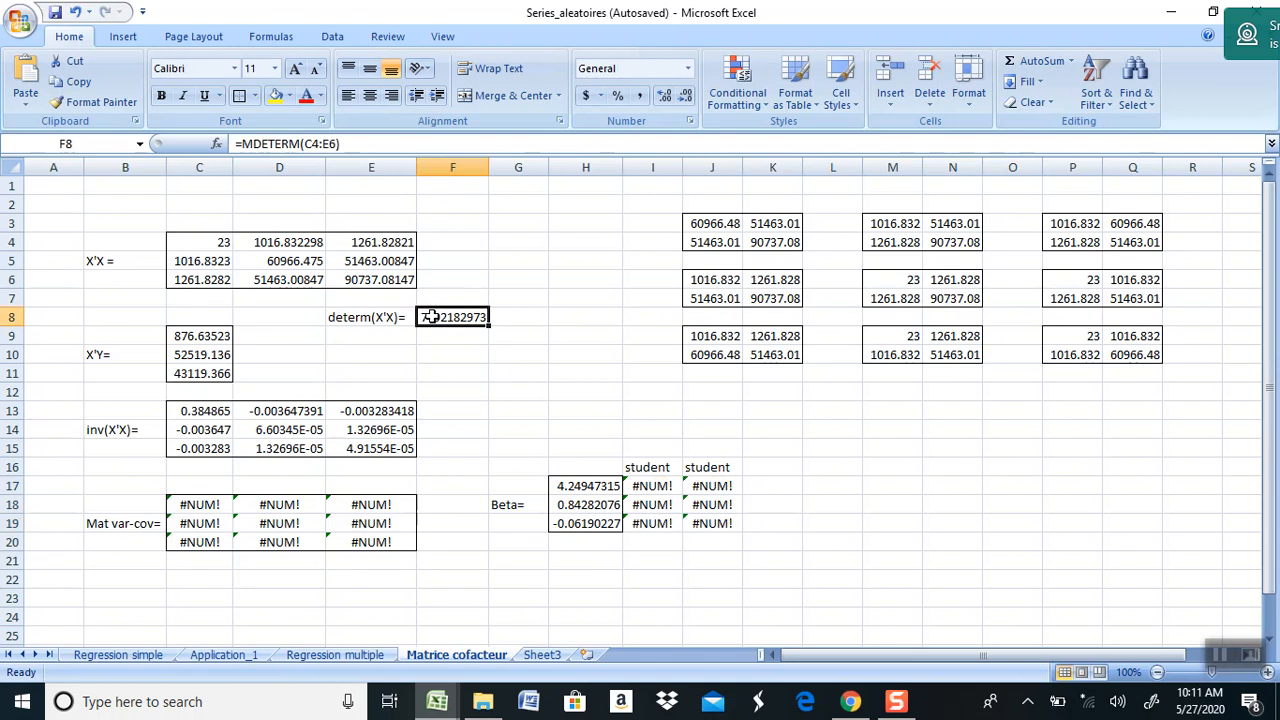
left_click(73, 14)
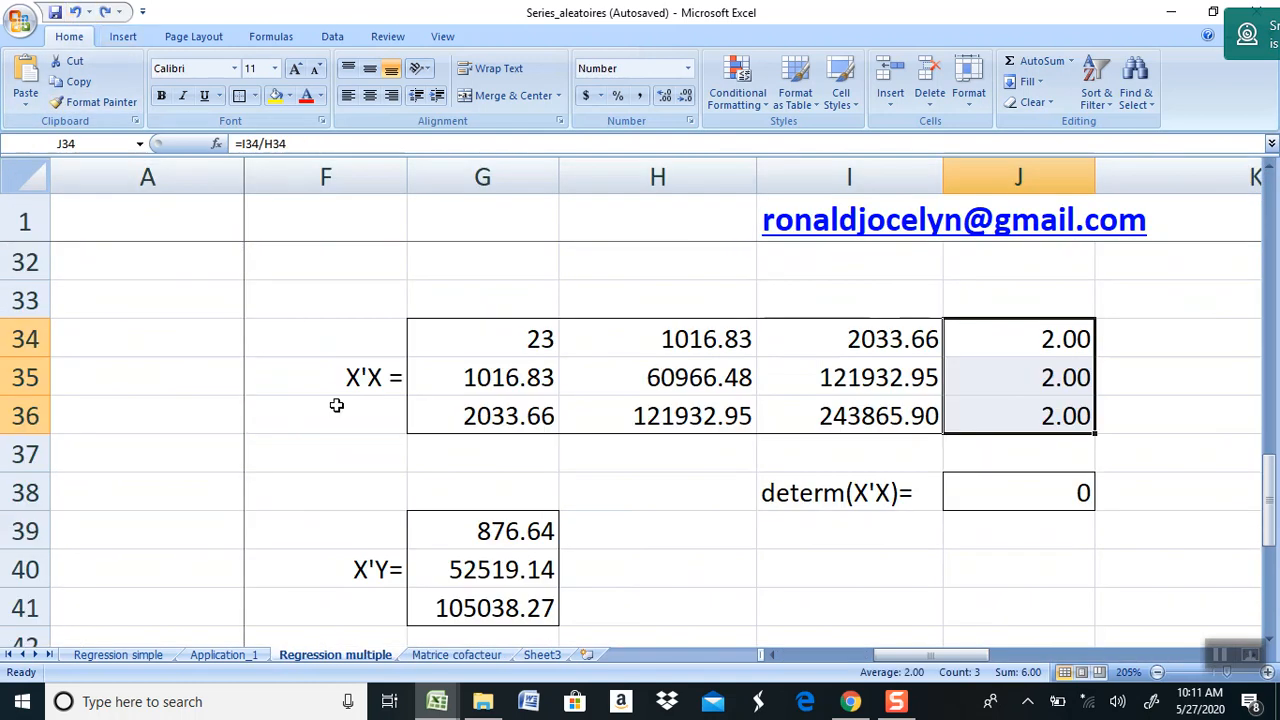
- Inspect the MDETERM formula for the X'X determinant in F8 on the Matrice cofacteur sheet
left_click(443, 655)
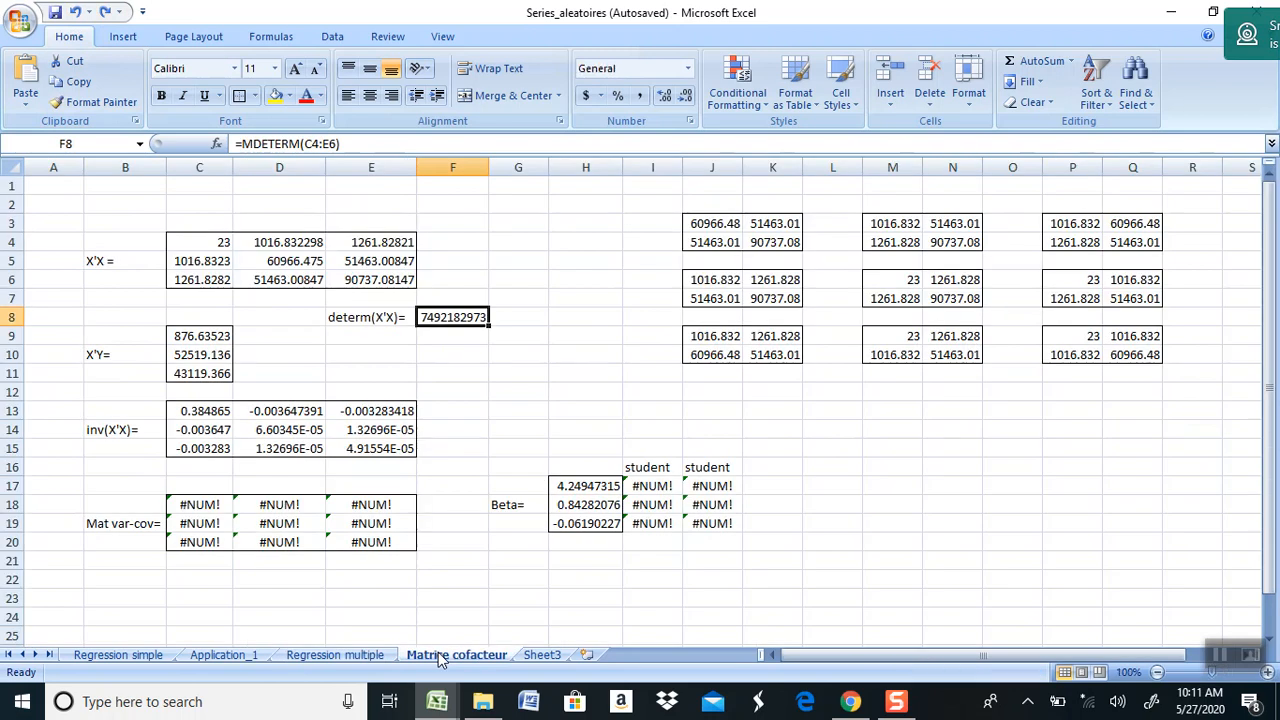
left_click_drag(1275, 487, 1270, 482)
double_click(452, 316)
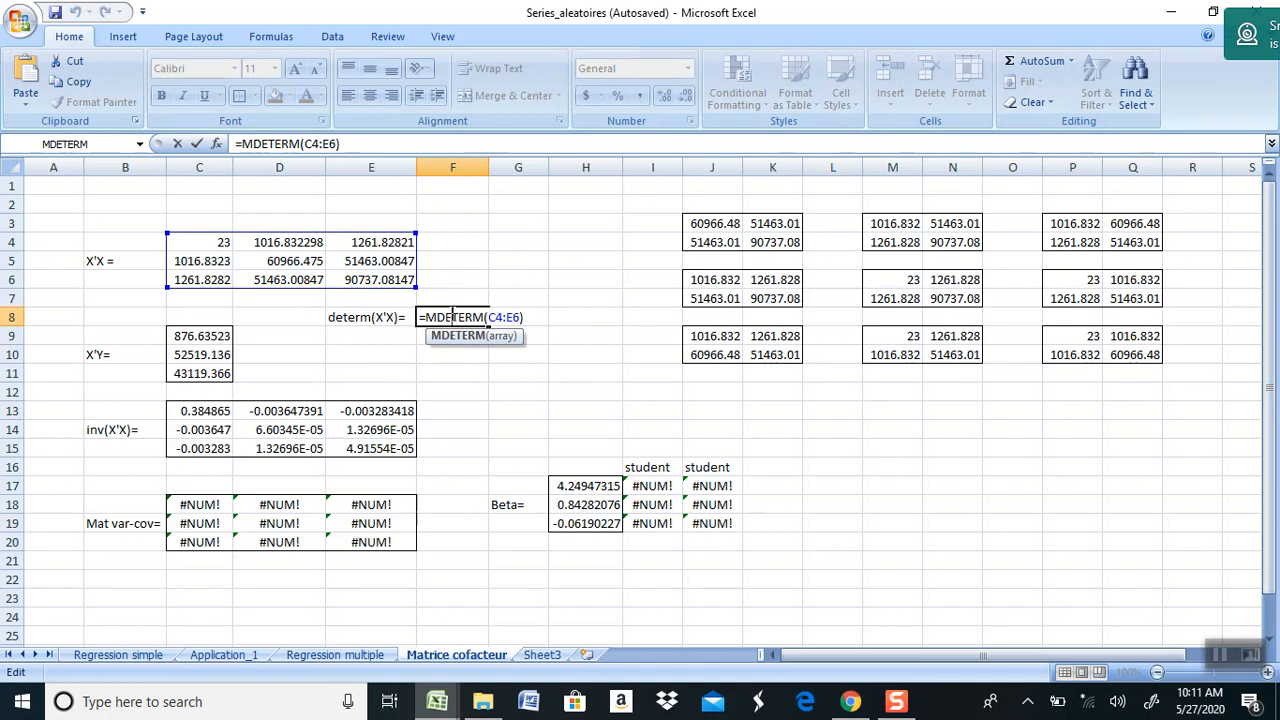
key("Return")
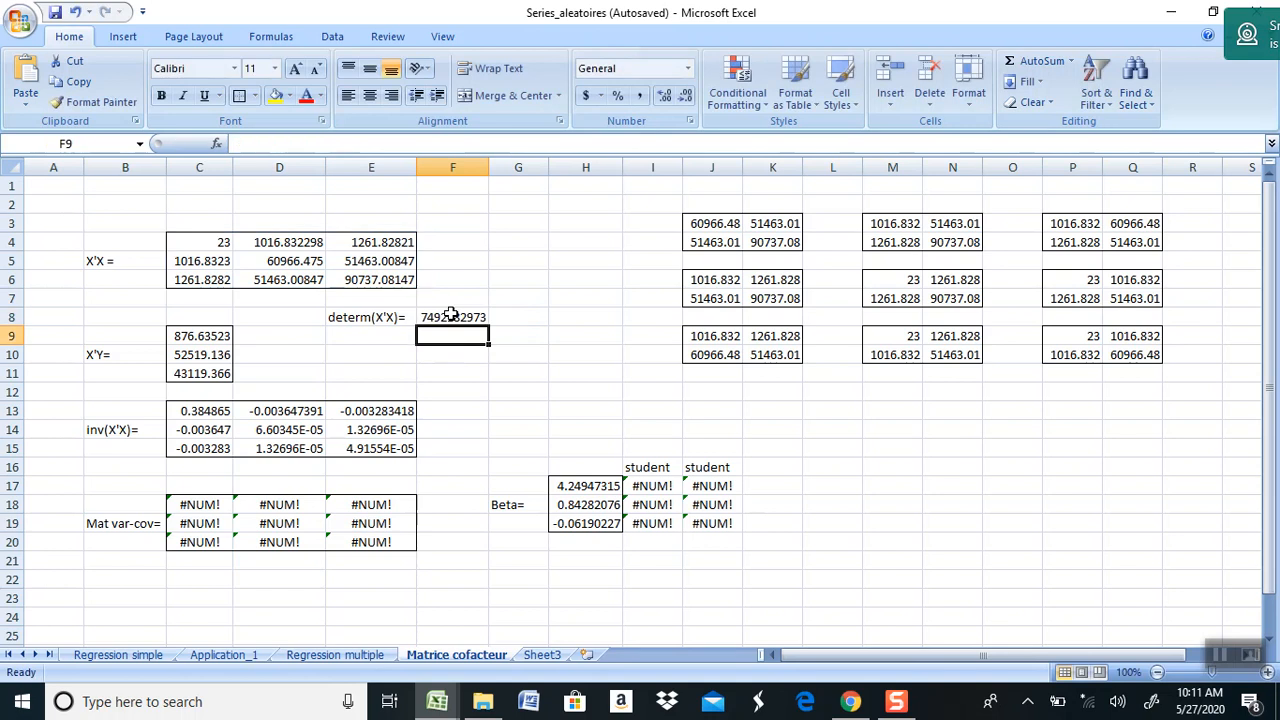
- Inspect the inv(X'X) cofactor formulas, tracing the cells that C13 and D13 refer to
left_click(207, 415)
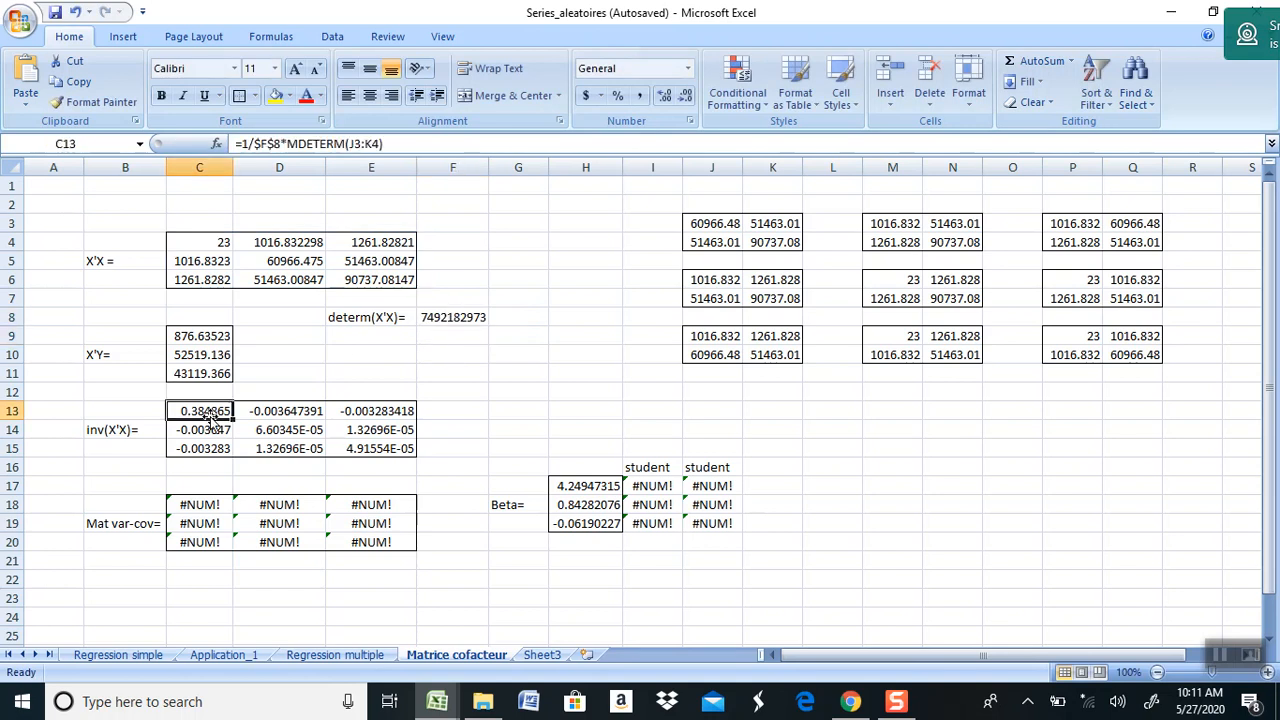
key("Down")
key("Down")
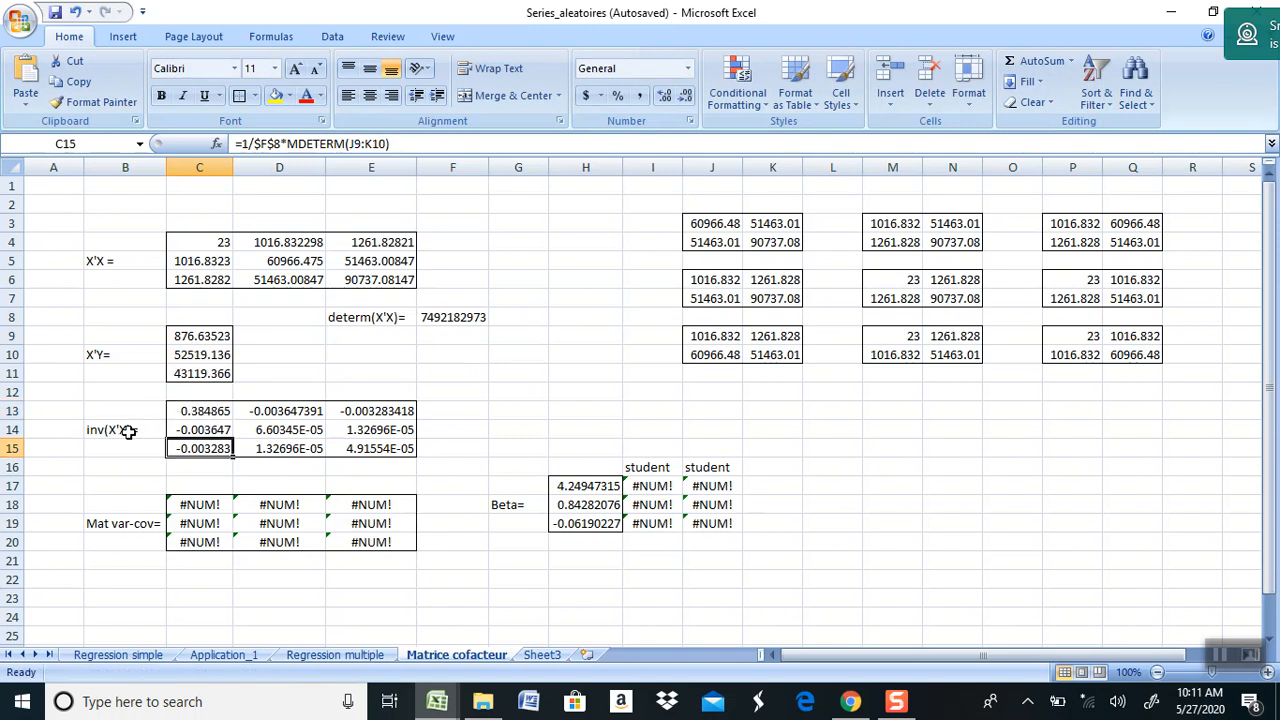
double_click(201, 411)
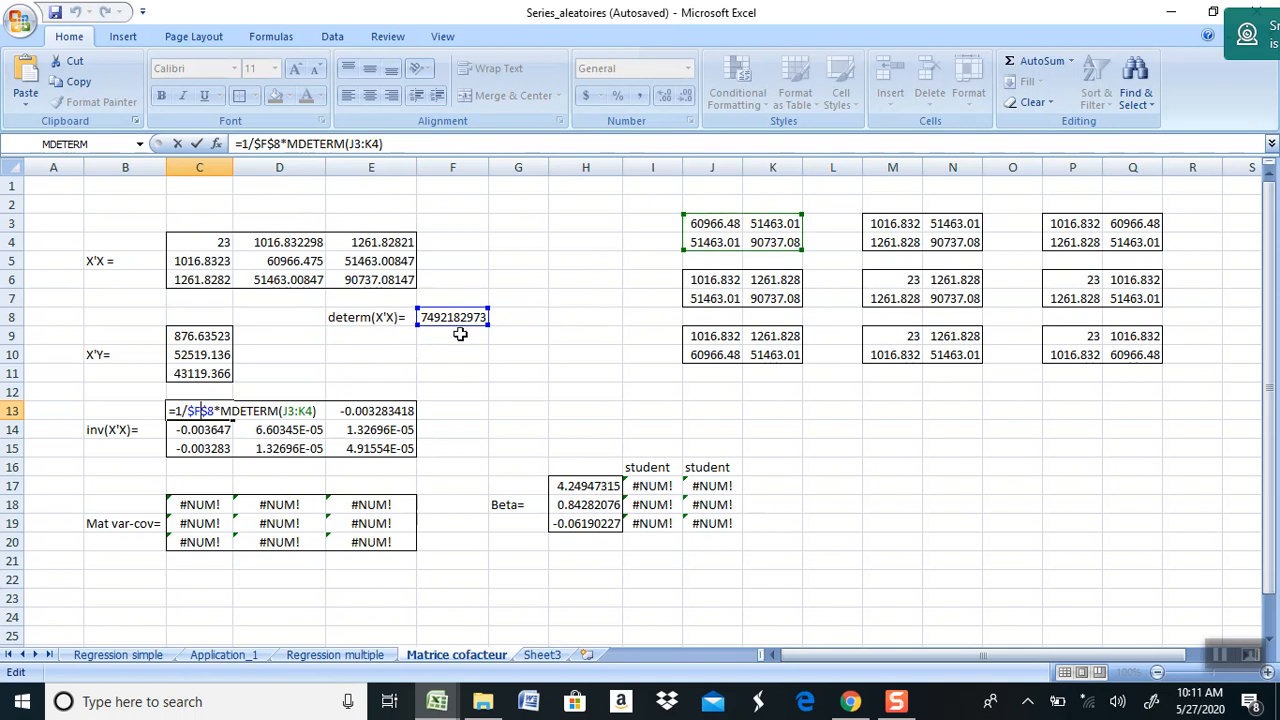
key("Return")
left_click(278, 415)
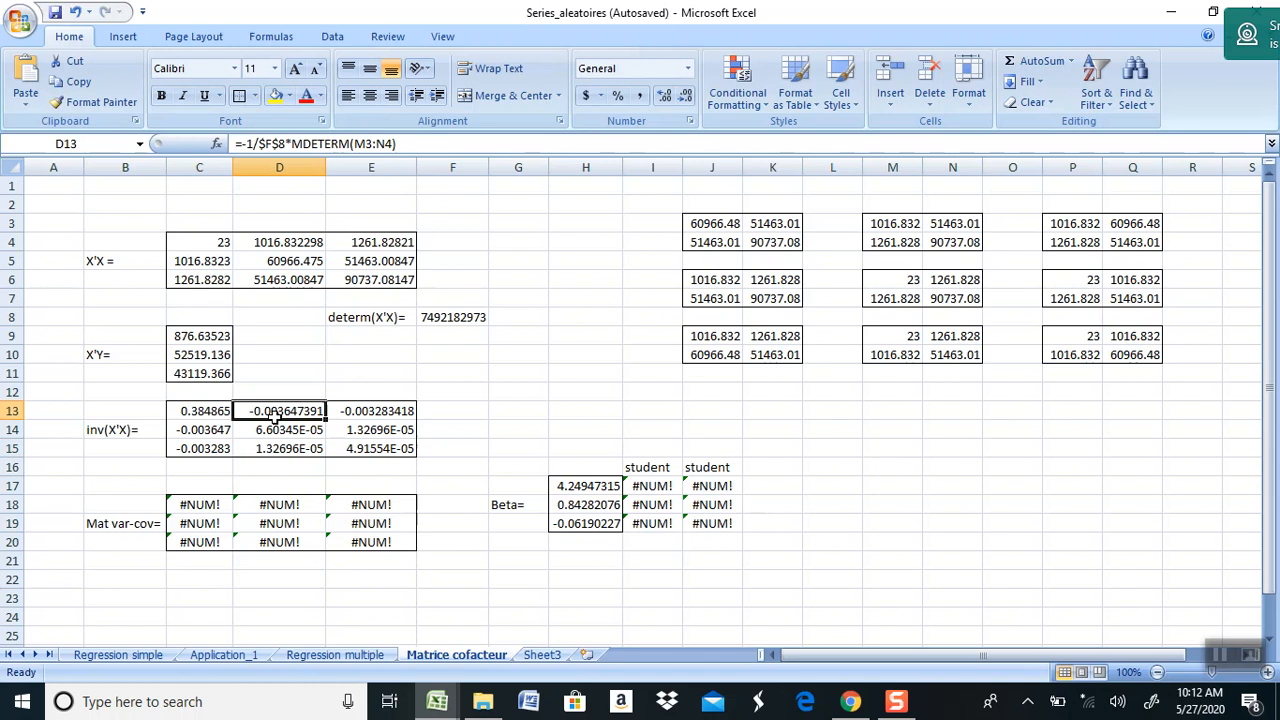
double_click(283, 411)
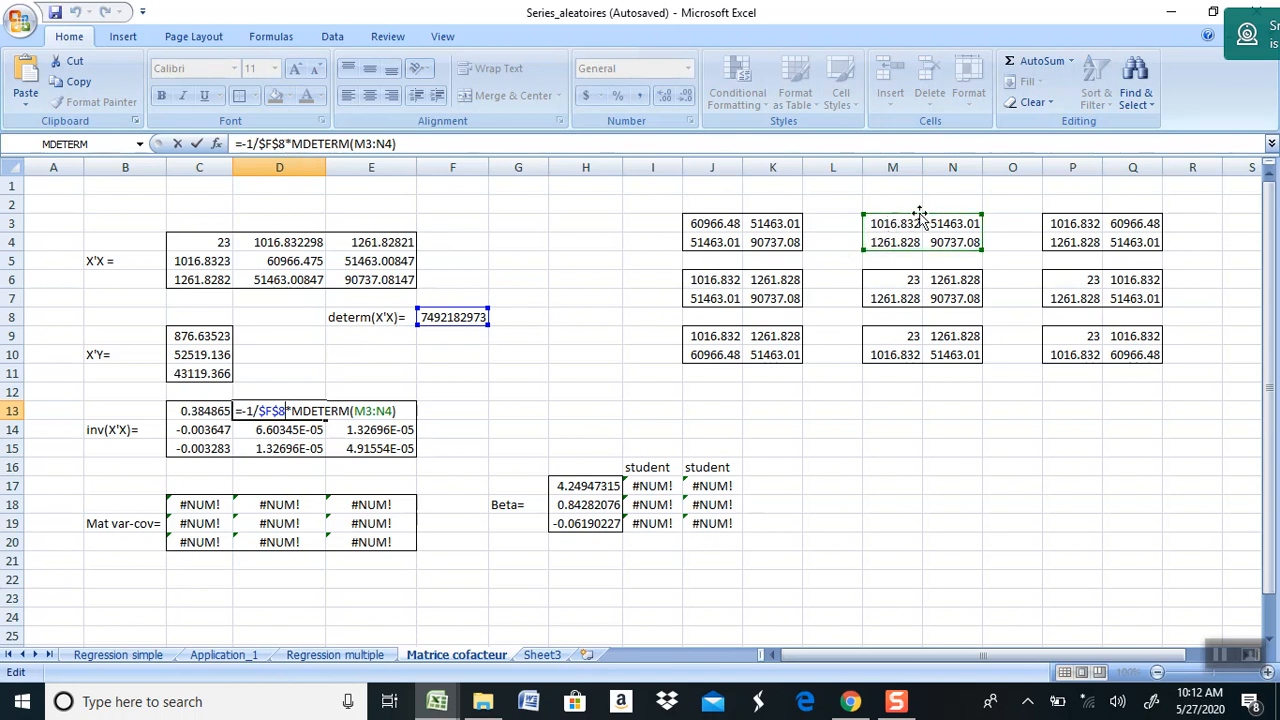
key("Return")
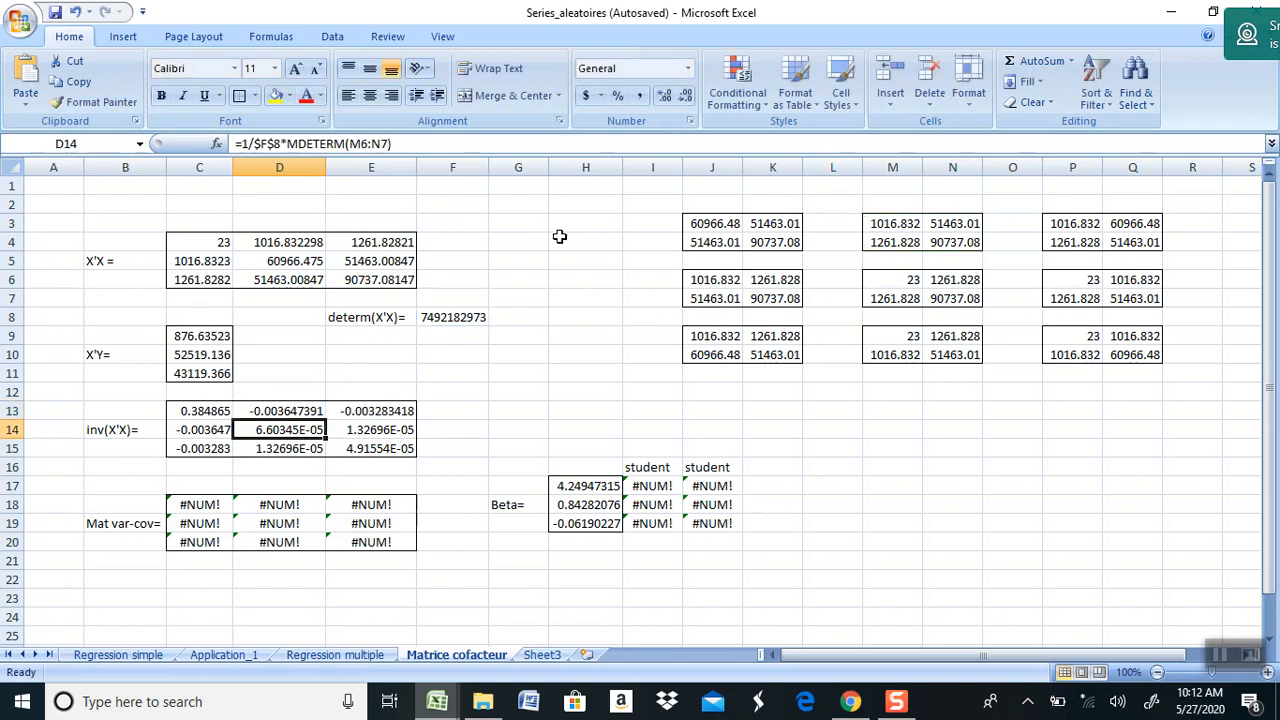
left_click(470, 395)
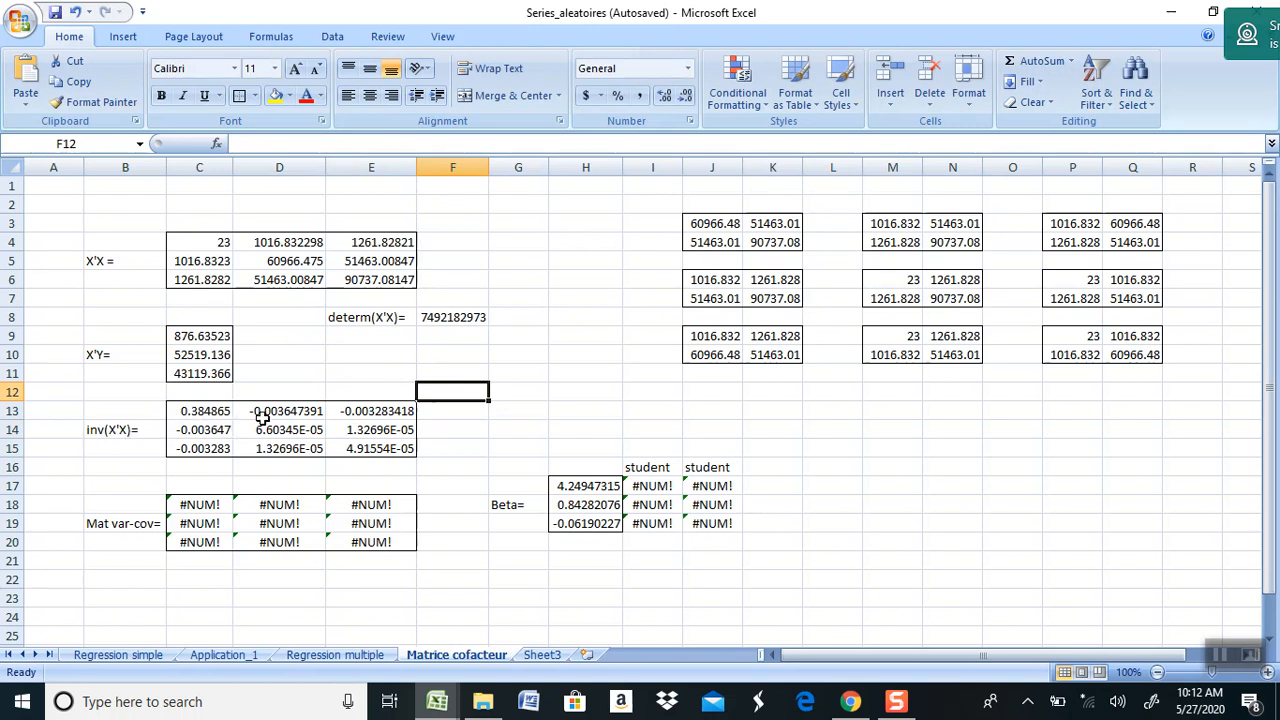
- Inspect the variance-covariance formula in C18 and its references to Regression multiple C39 and C13
left_click(178, 506)
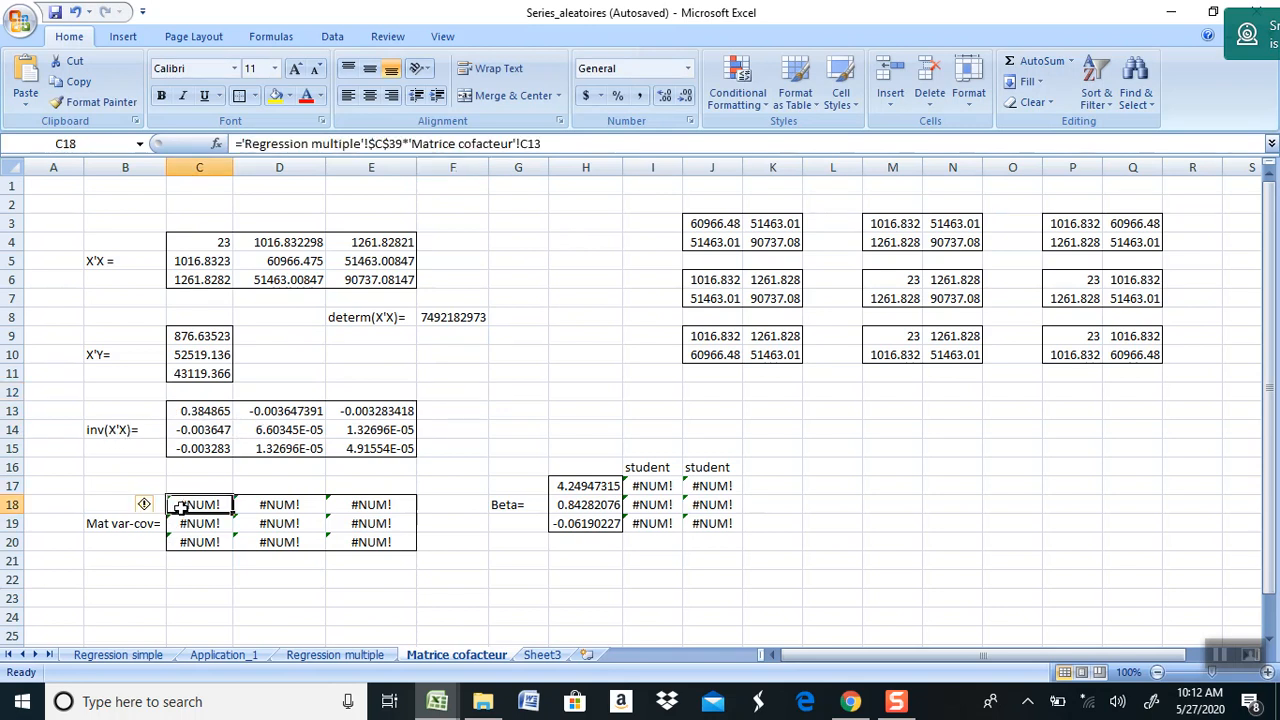
double_click(185, 506)
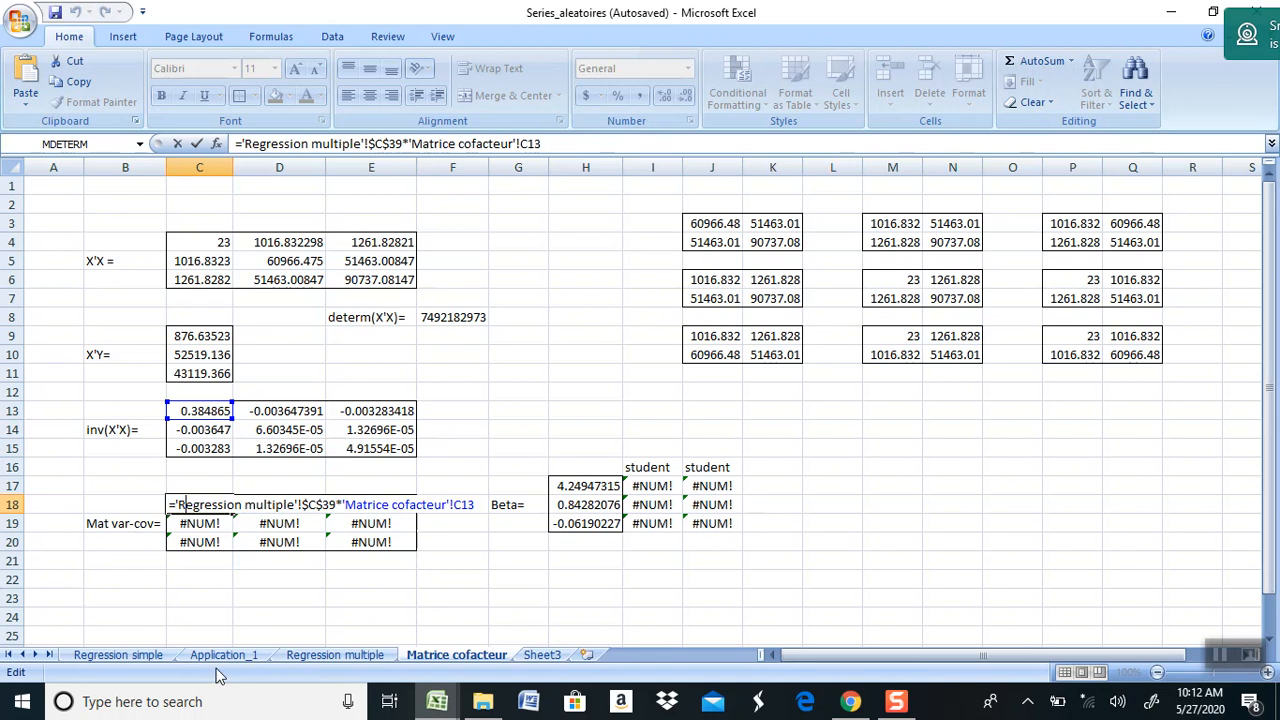
key("Return")
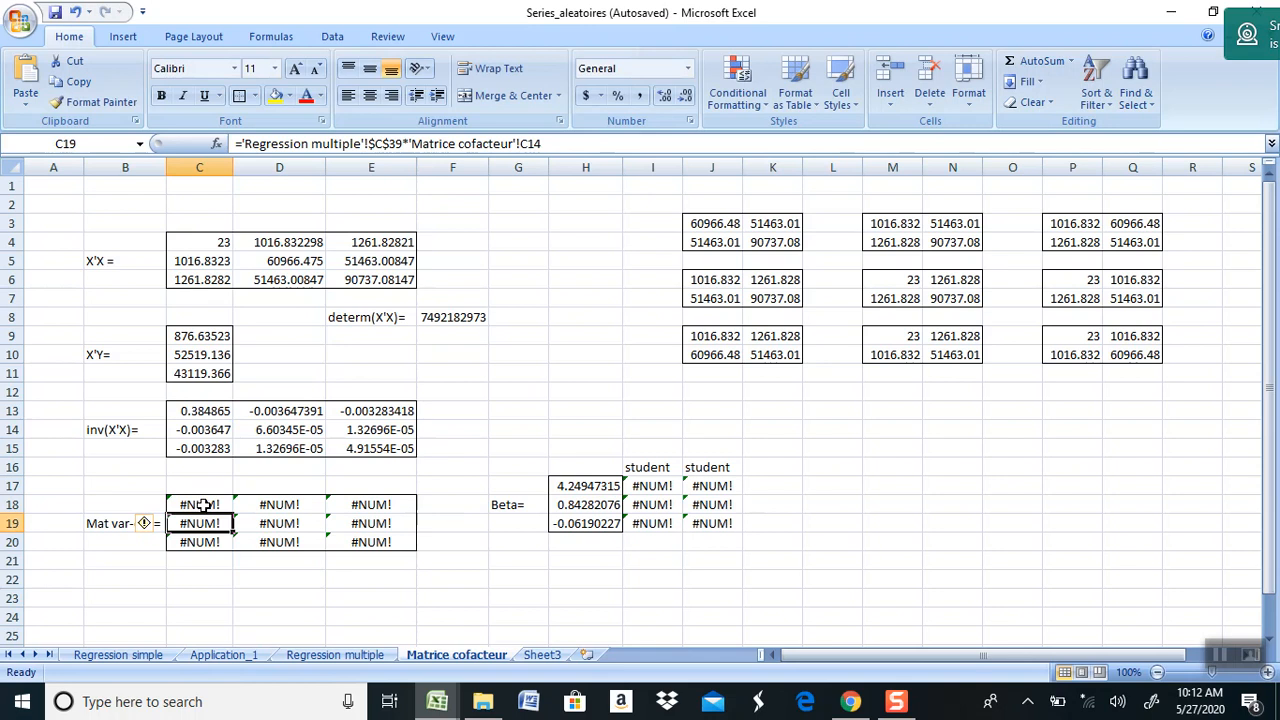
double_click(203, 505)
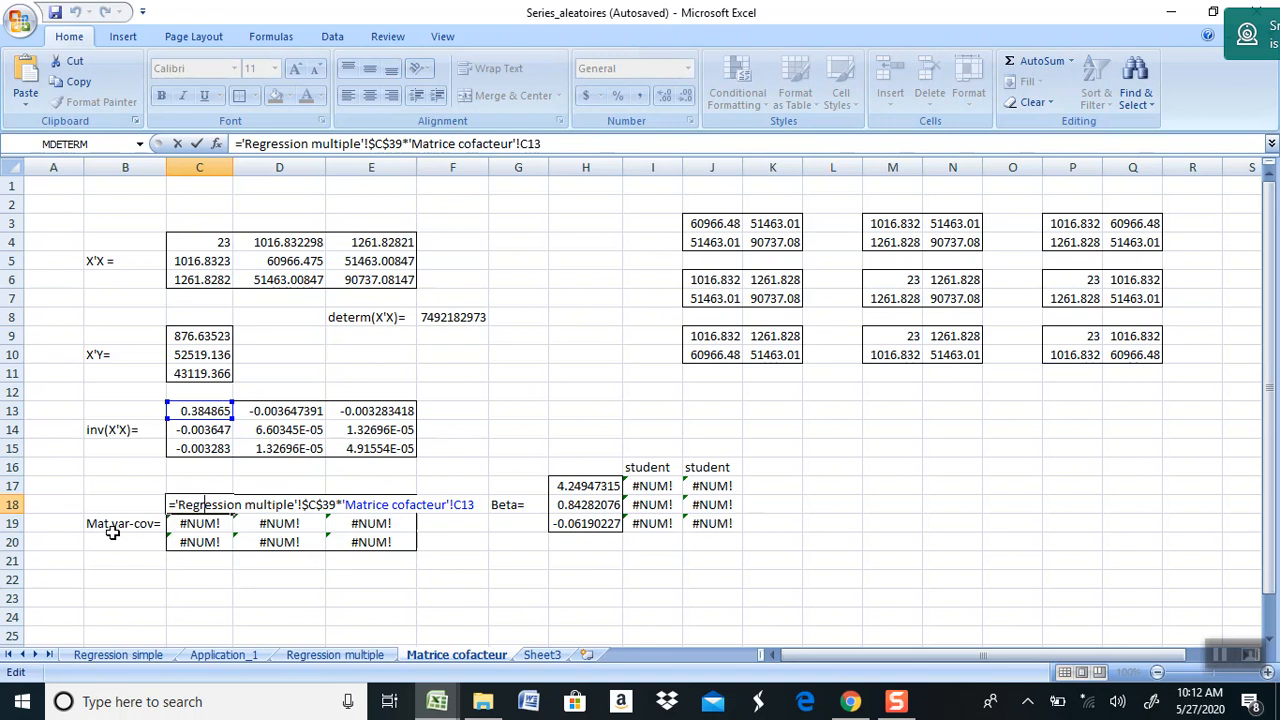
key("Return")
left_click(192, 506)
- Undo the recent edits back through the J34:J36 ratios and the =2*B3 formulas, restoring the original x2t series
left_click(340, 657)
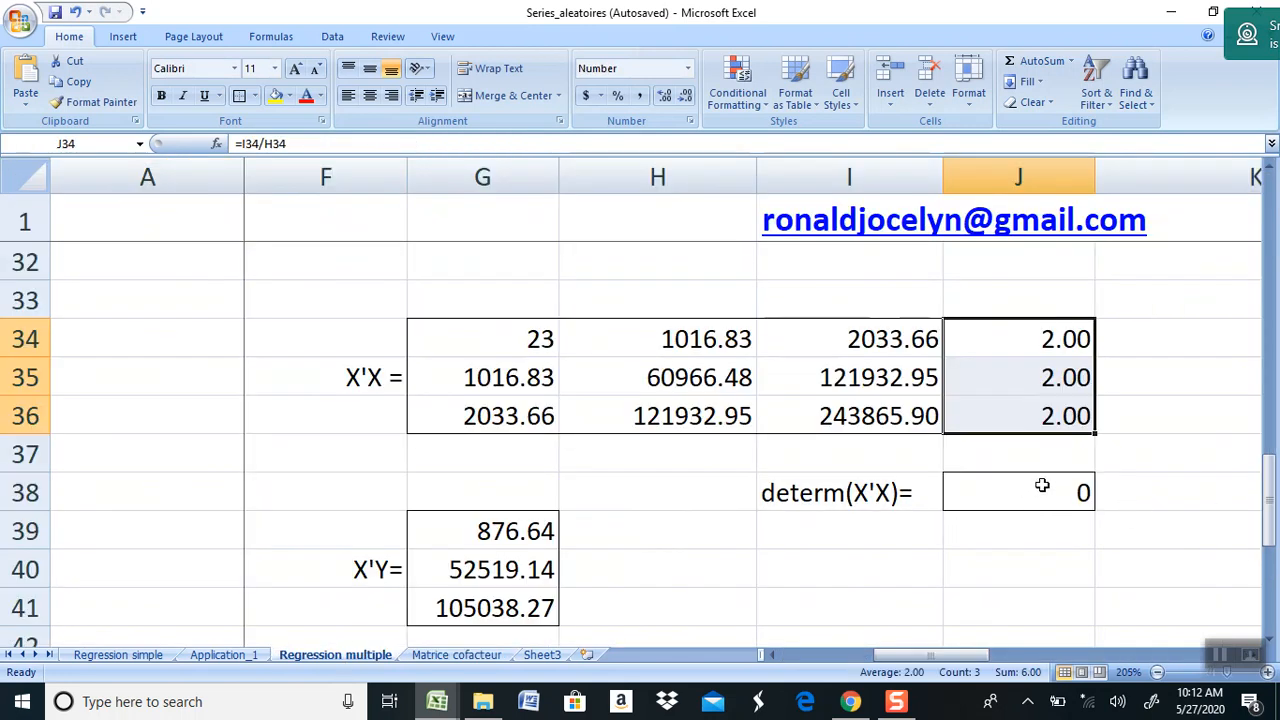
left_click(77, 13)
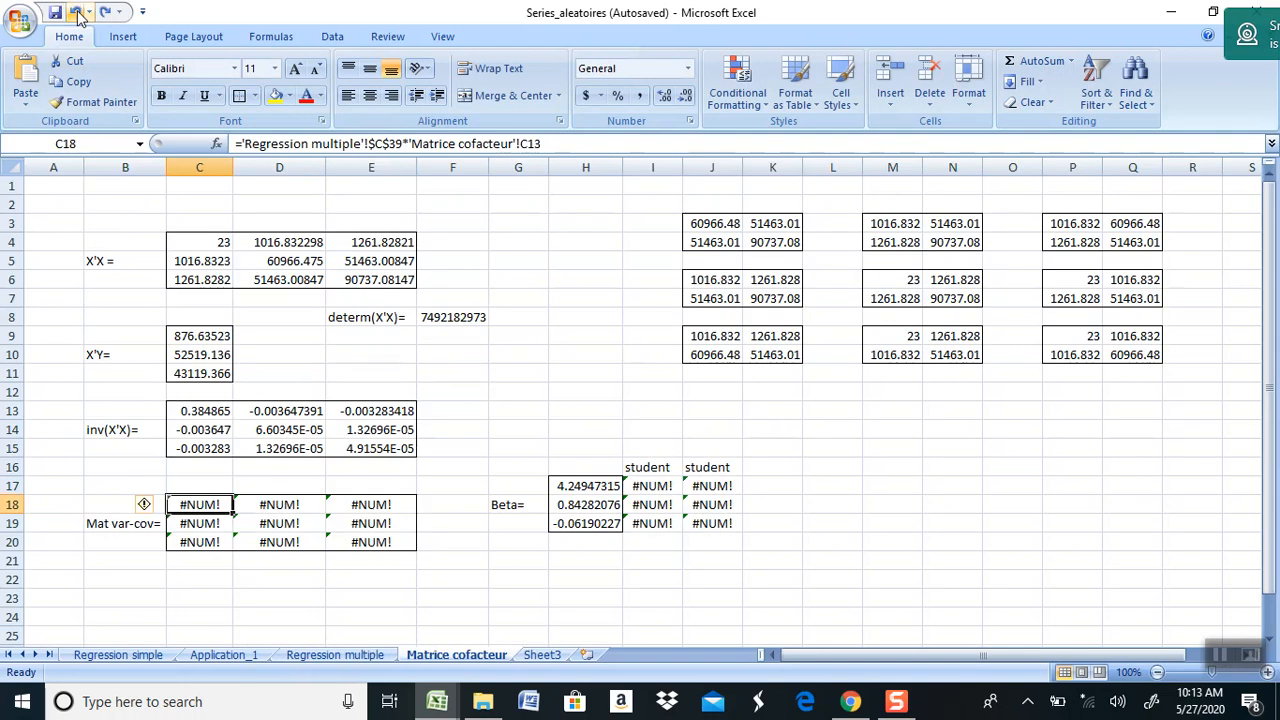
left_click(327, 655)
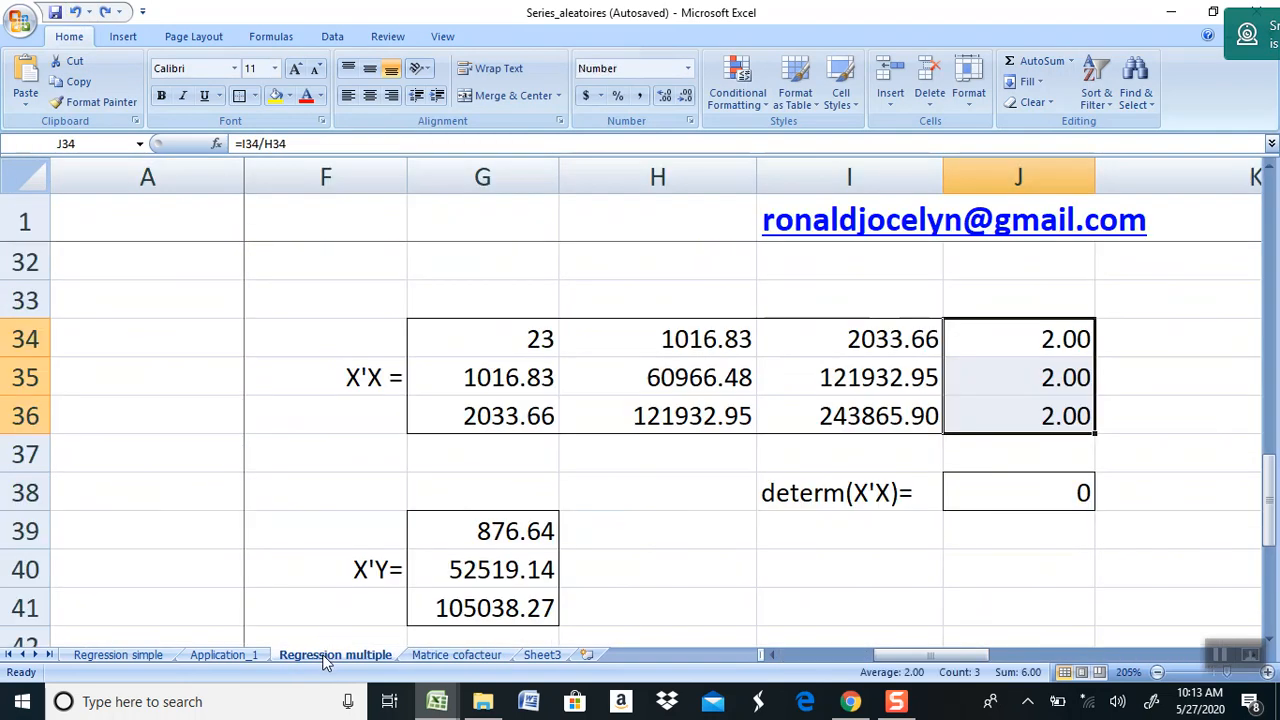
left_click(76, 13)
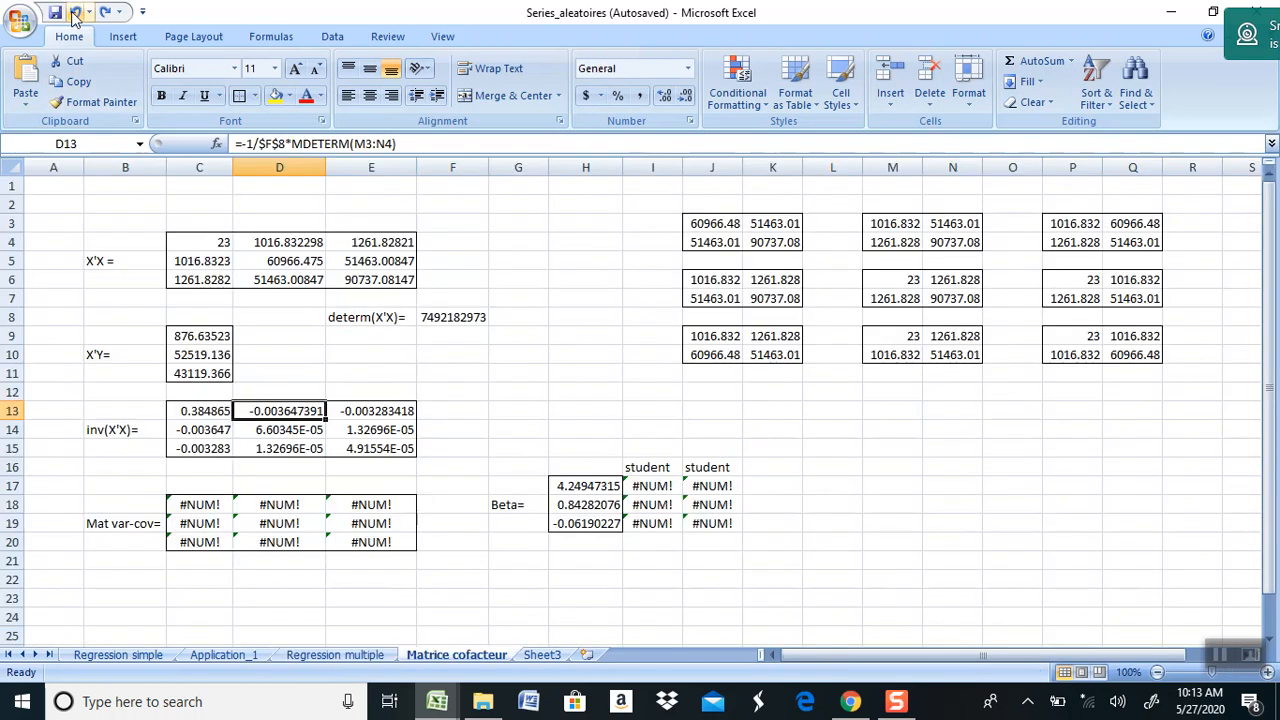
left_click(323, 660)
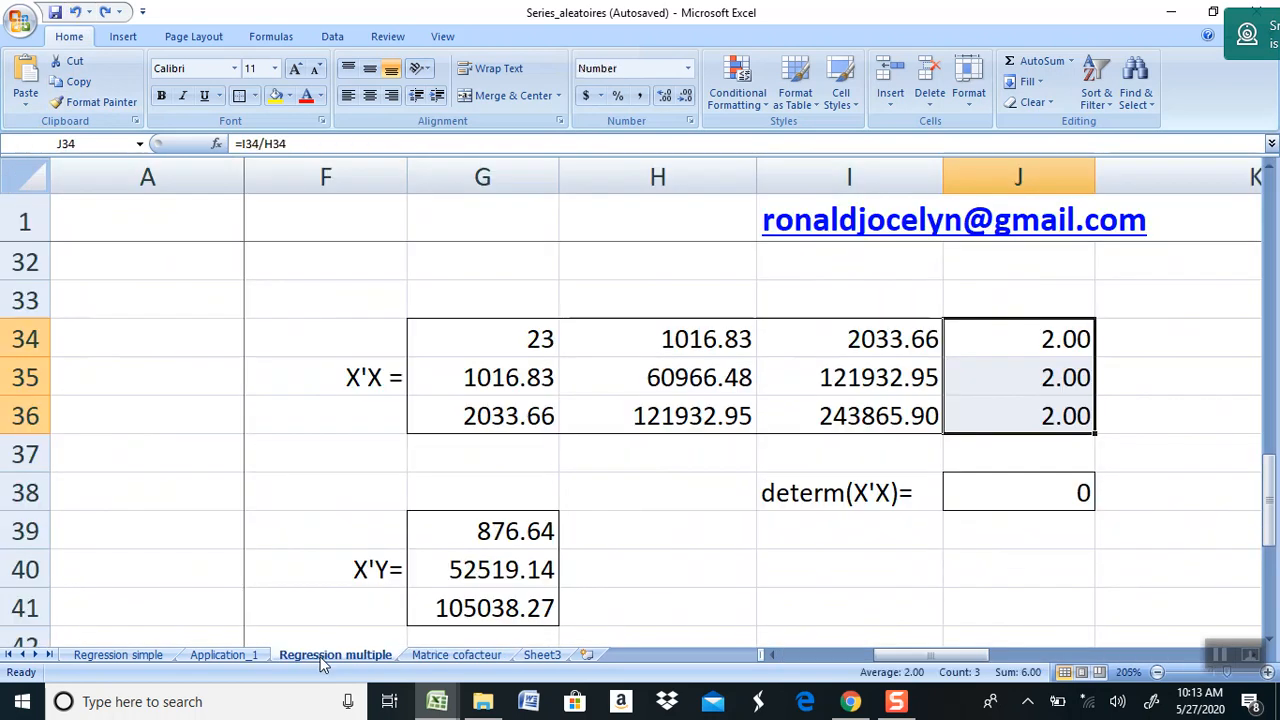
left_click(76, 13)
left_click(76, 13)
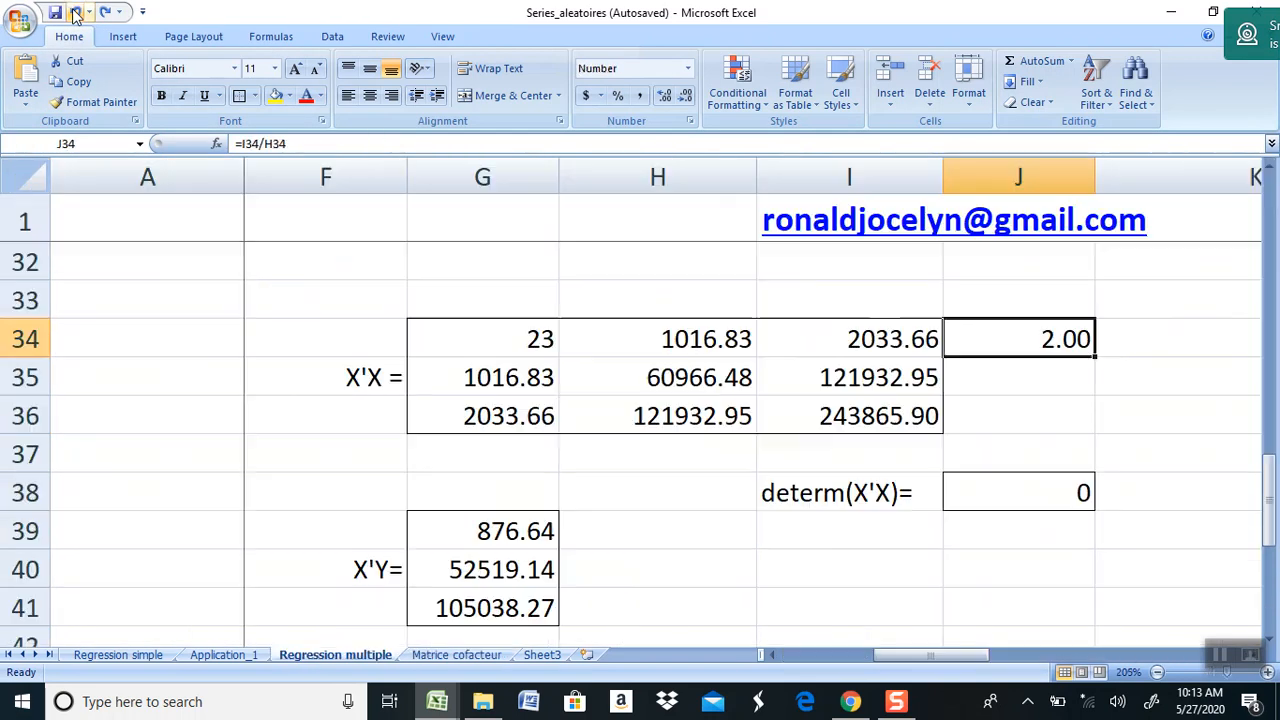
left_click(76, 13)
left_click(76, 13)
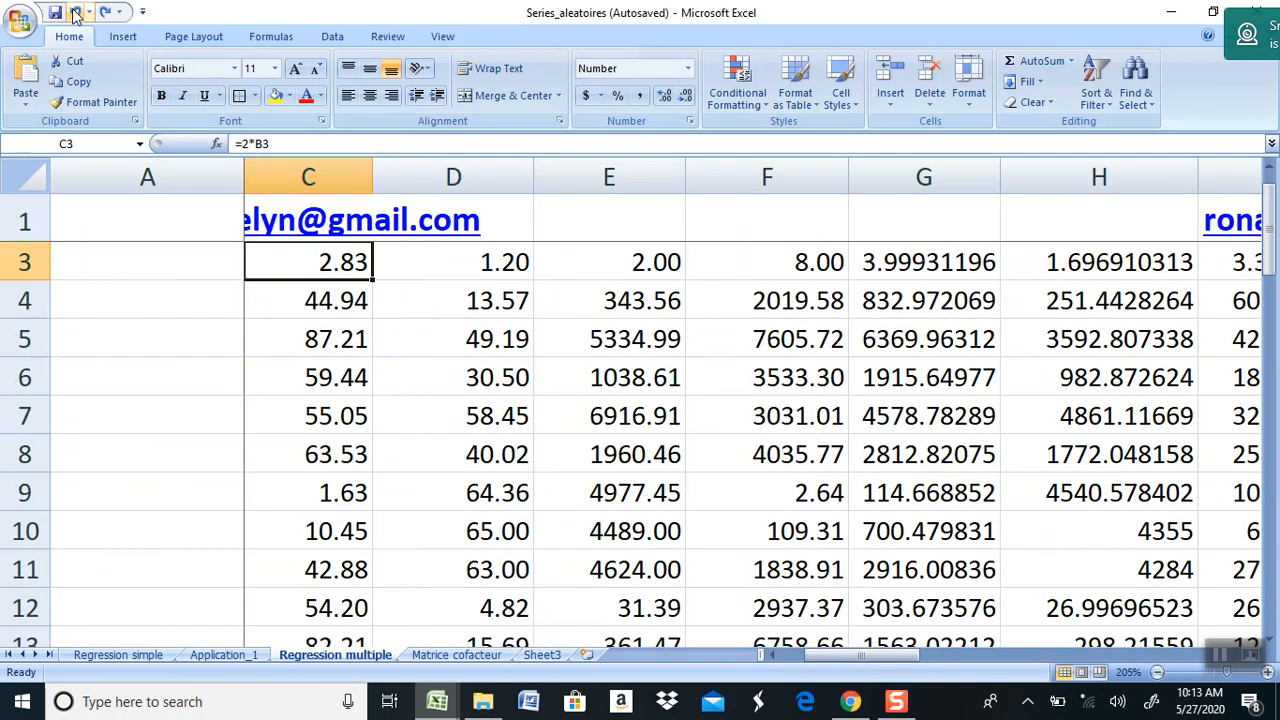
left_click(76, 13)
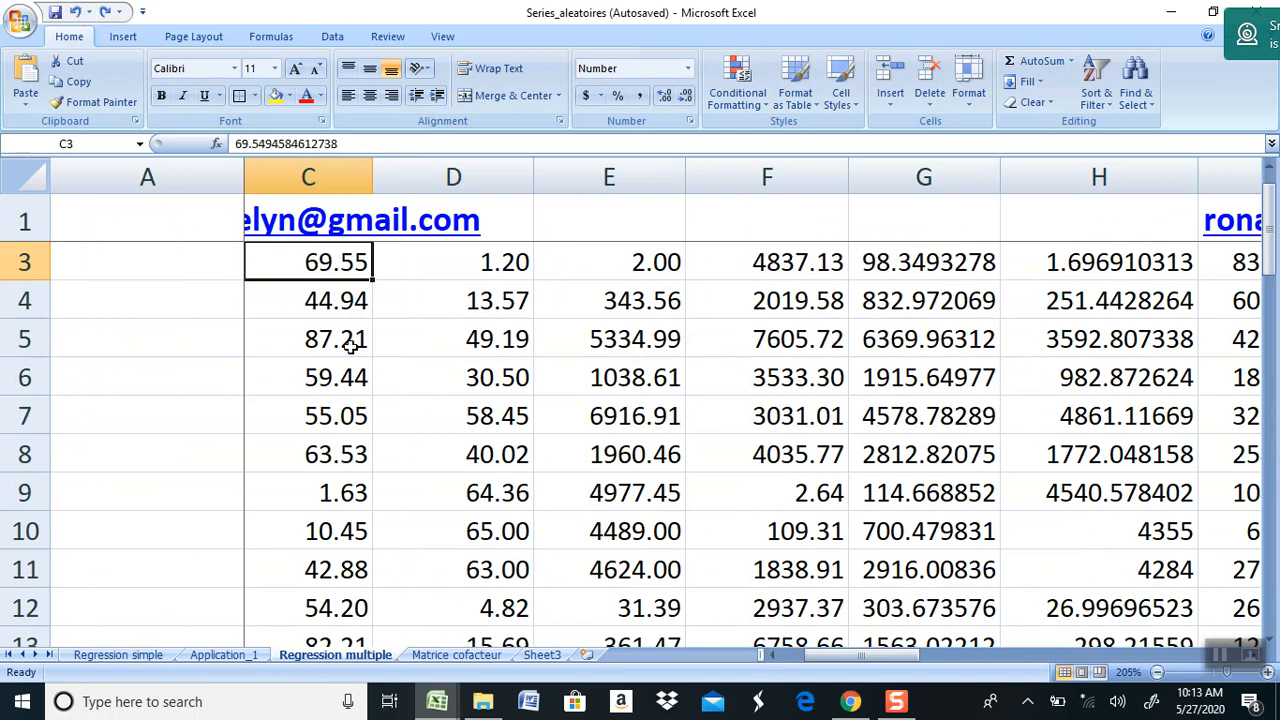
- Check the beta coefficients and the Sigma^2(u) formula in C39 on the Regression multiple sheet
key("Left")
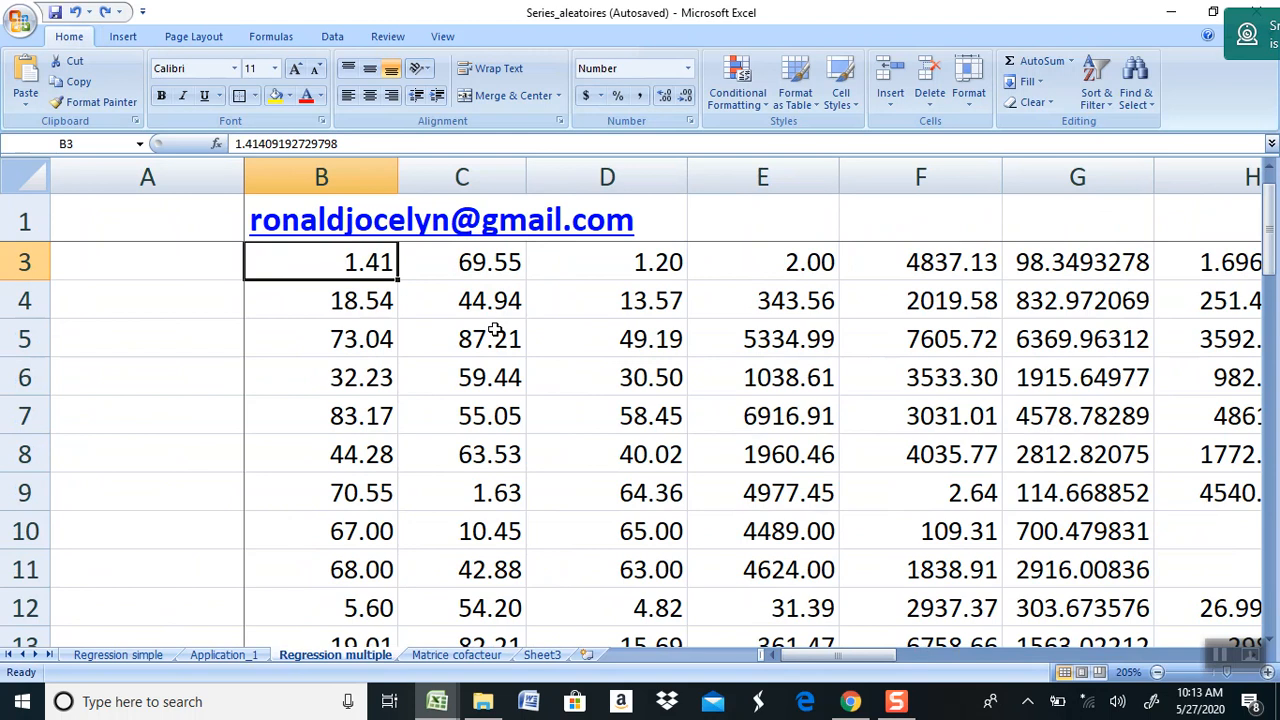
left_click_drag(1272, 245, 1268, 518)
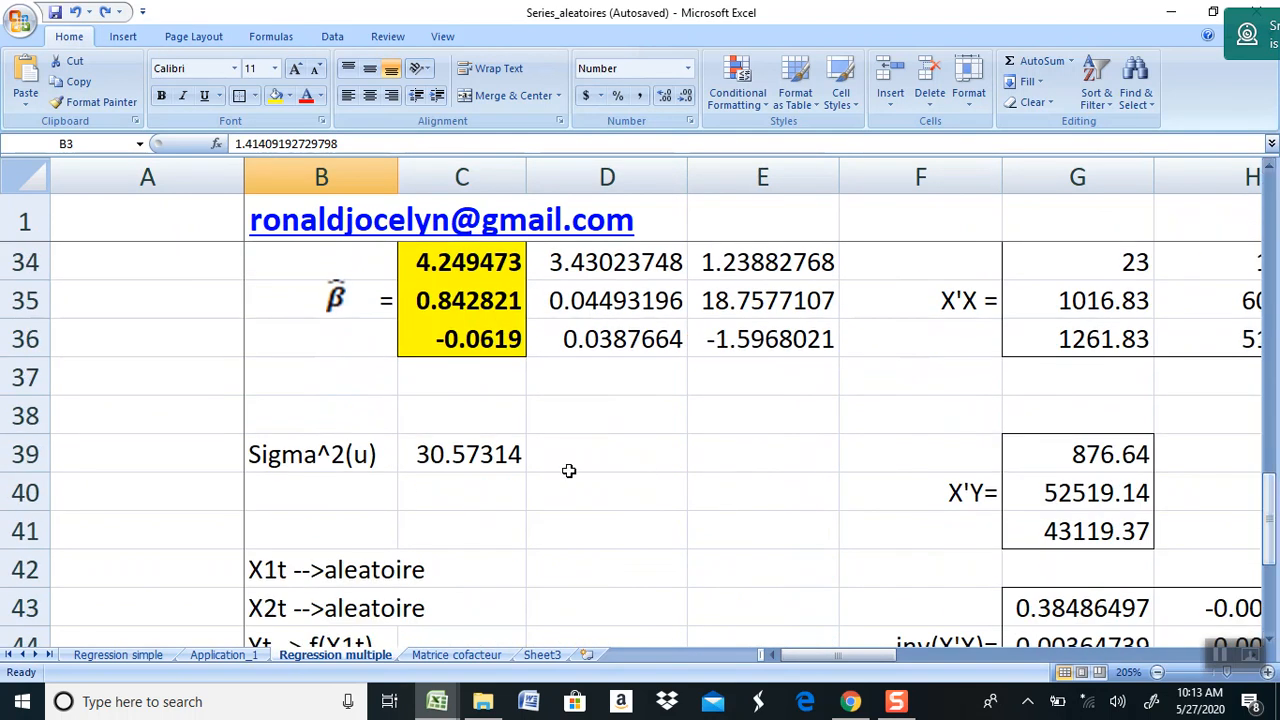
left_click(448, 462)
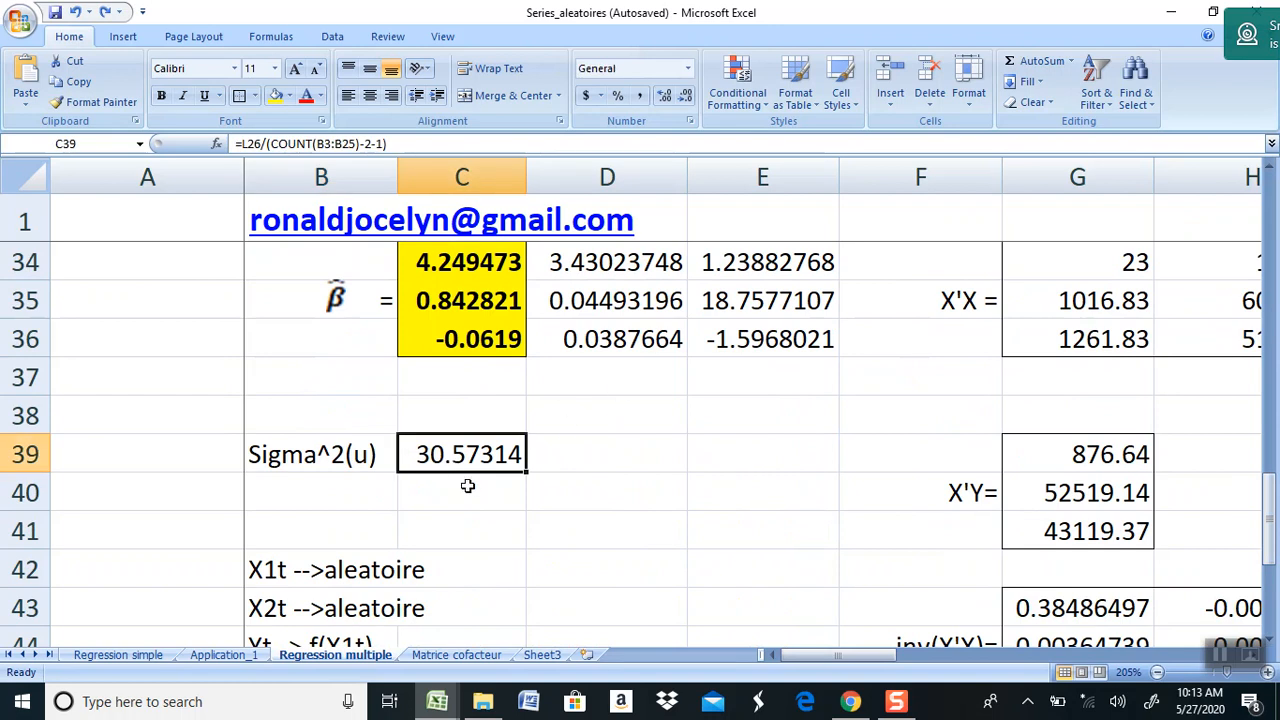
- Review the recalculated variance-covariance matrix on the Matrice cofacteur sheet, along with the formulas in C13 and Student cell J18
left_click(455, 655)
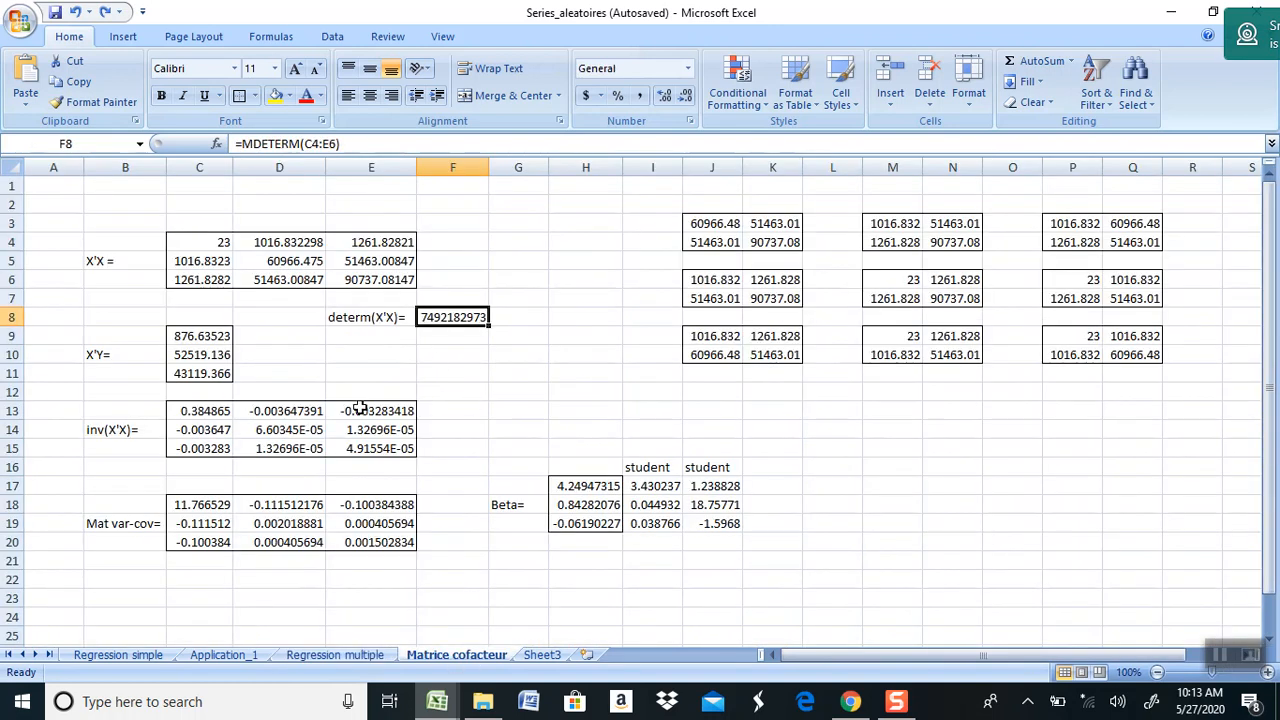
left_click(200, 413)
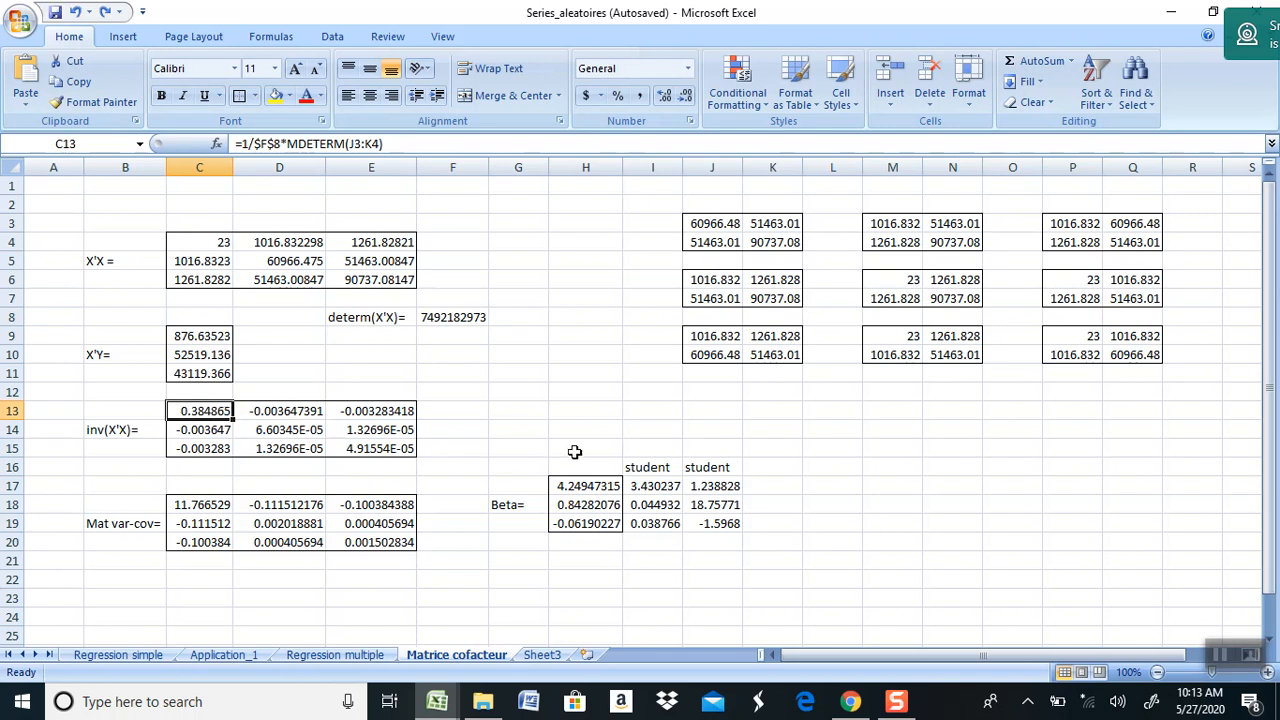
left_click(698, 502)
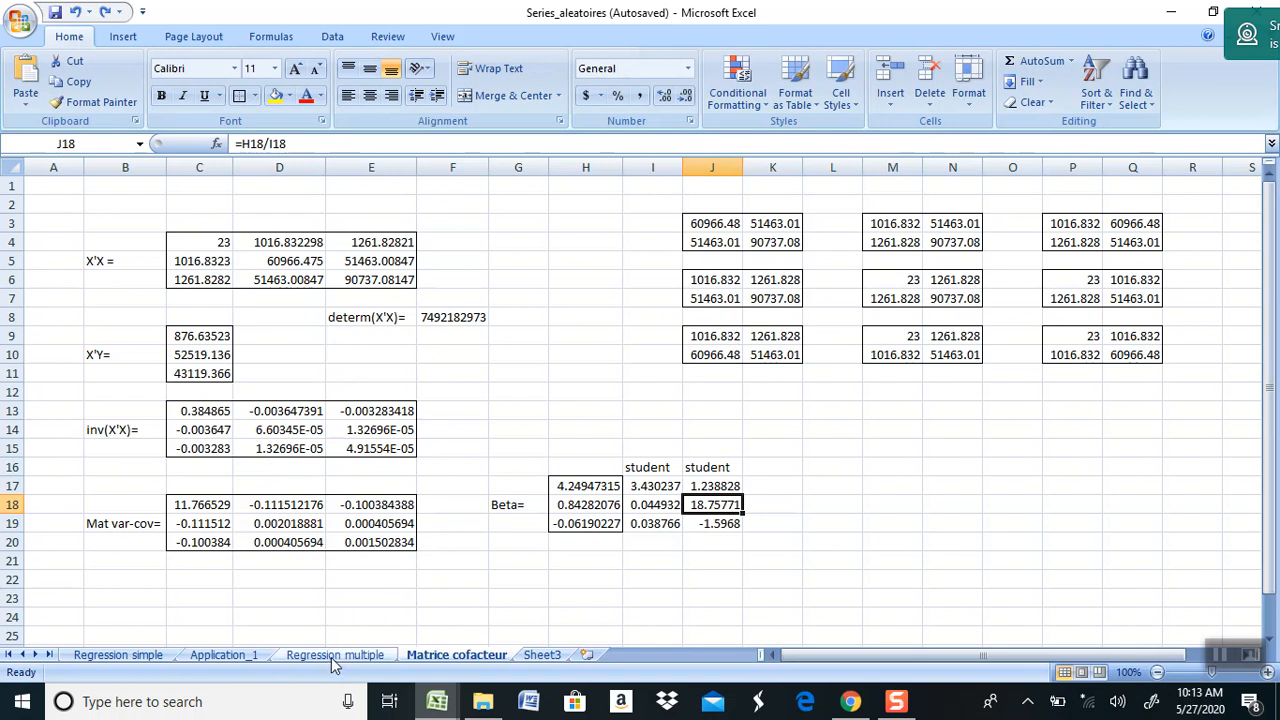
- Try a determinant of 0 in F8 on the Matrice cofacteur sheet and undo the entry
left_click(461, 318)
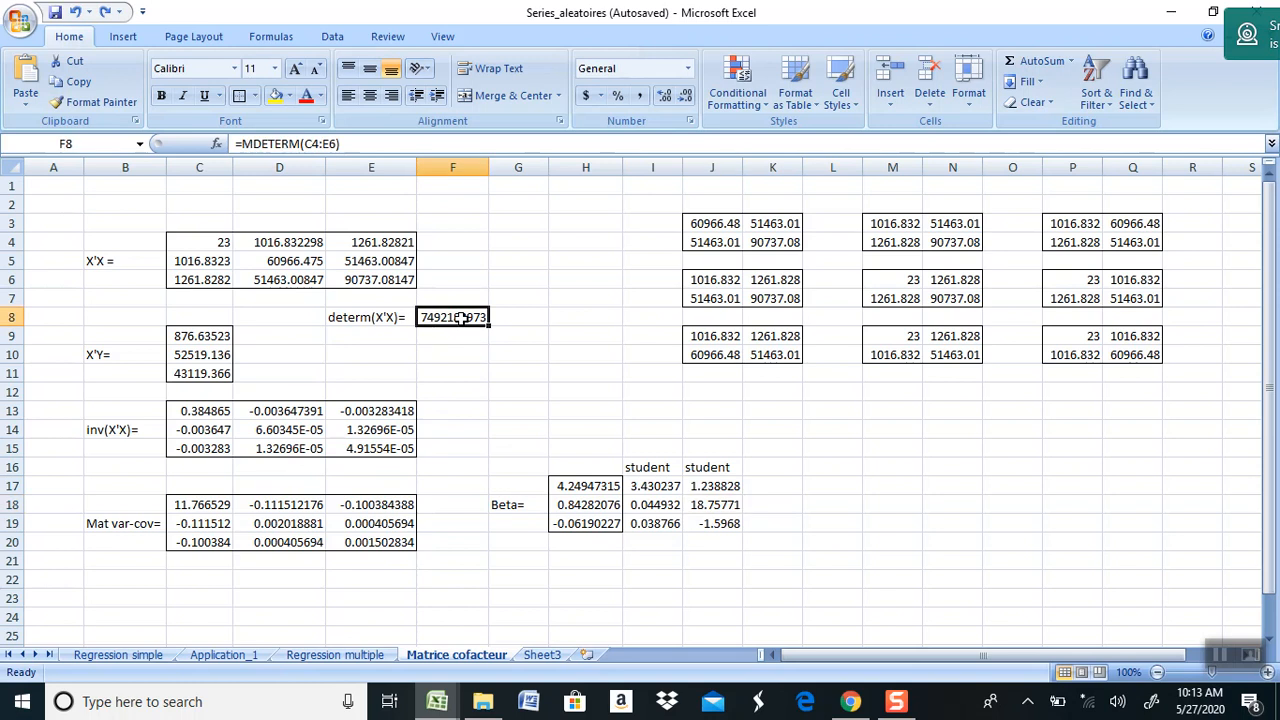
type("0")
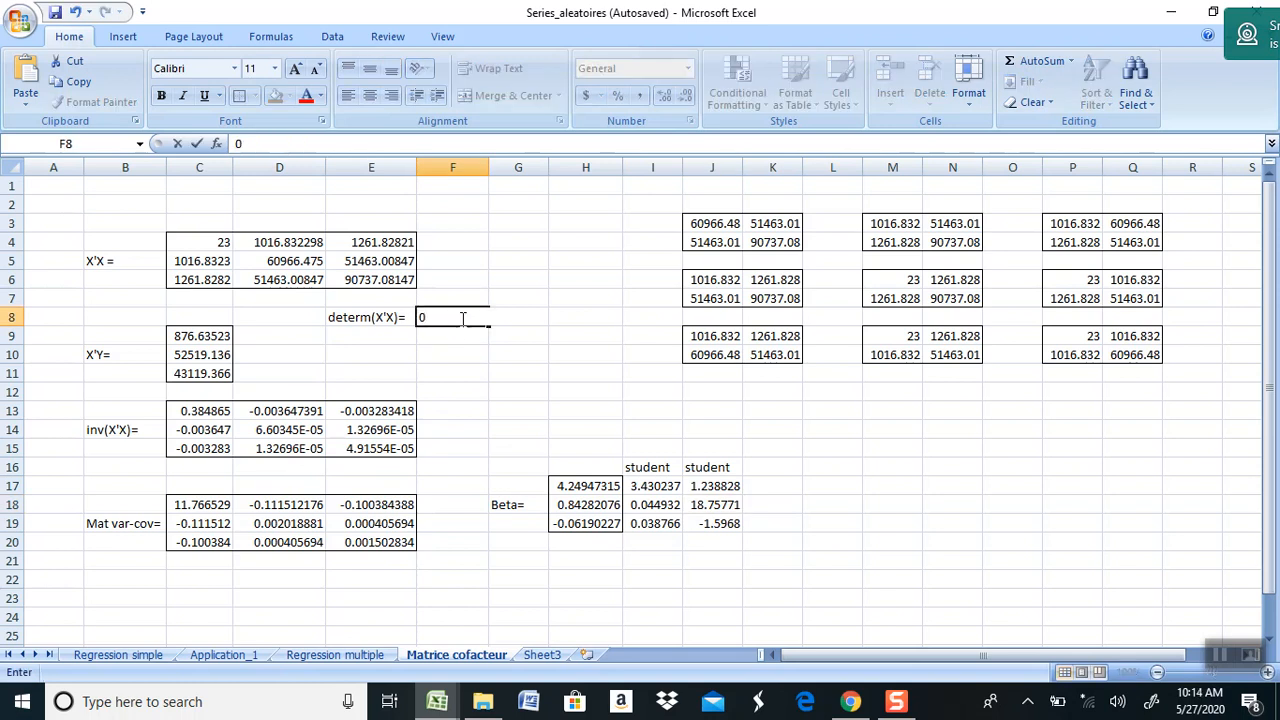
key("Return")
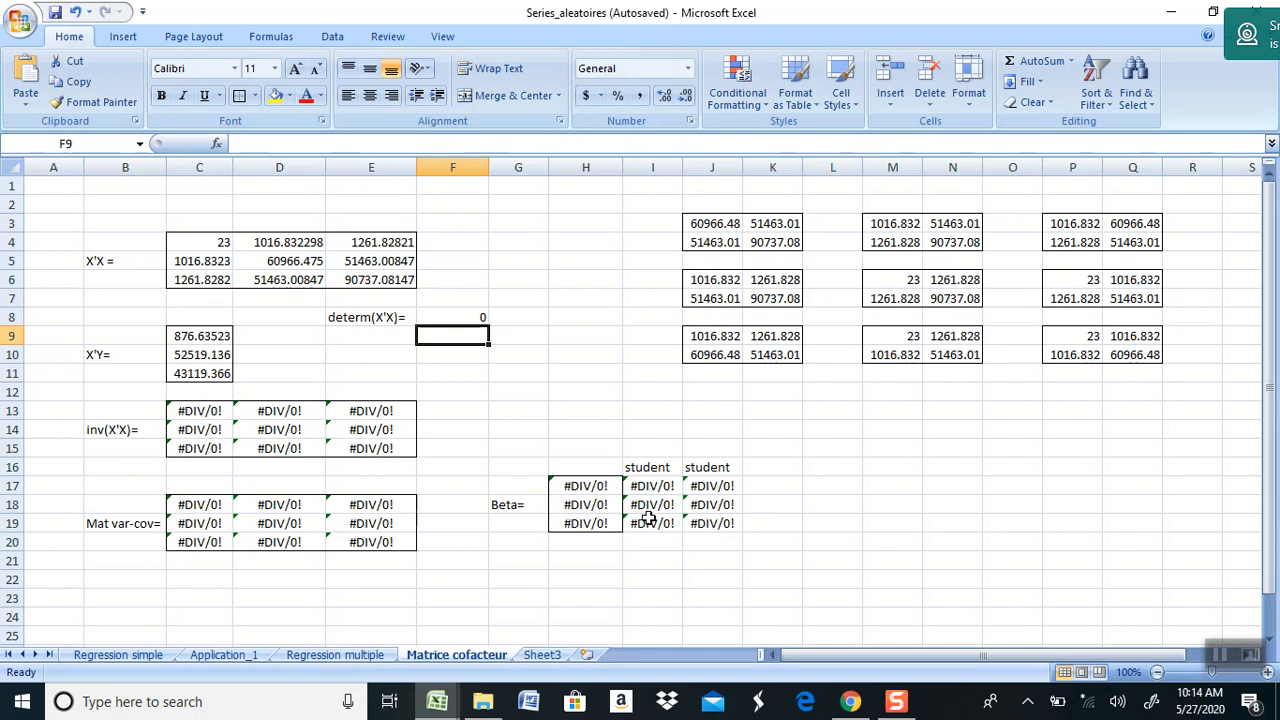
left_click(75, 12)
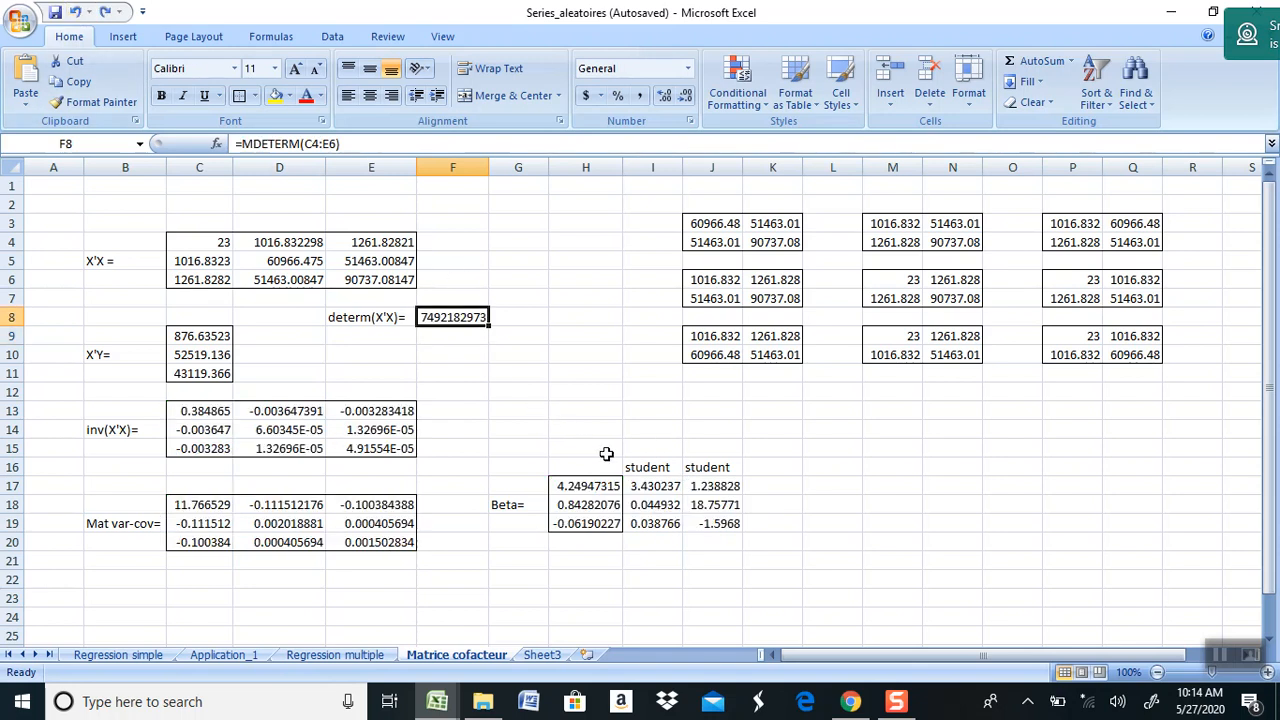
- Relabel the I16 heading above the standard errors as Ecart-type
left_click(640, 468)
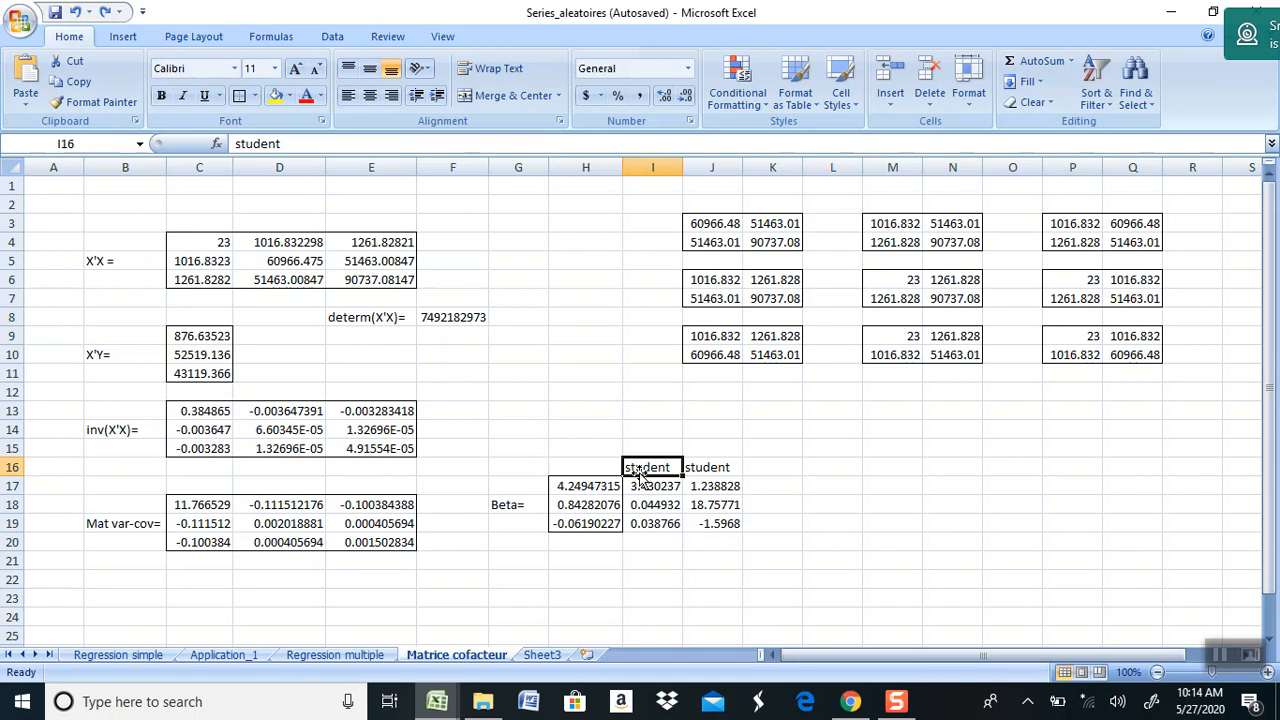
type("Ecart-t")
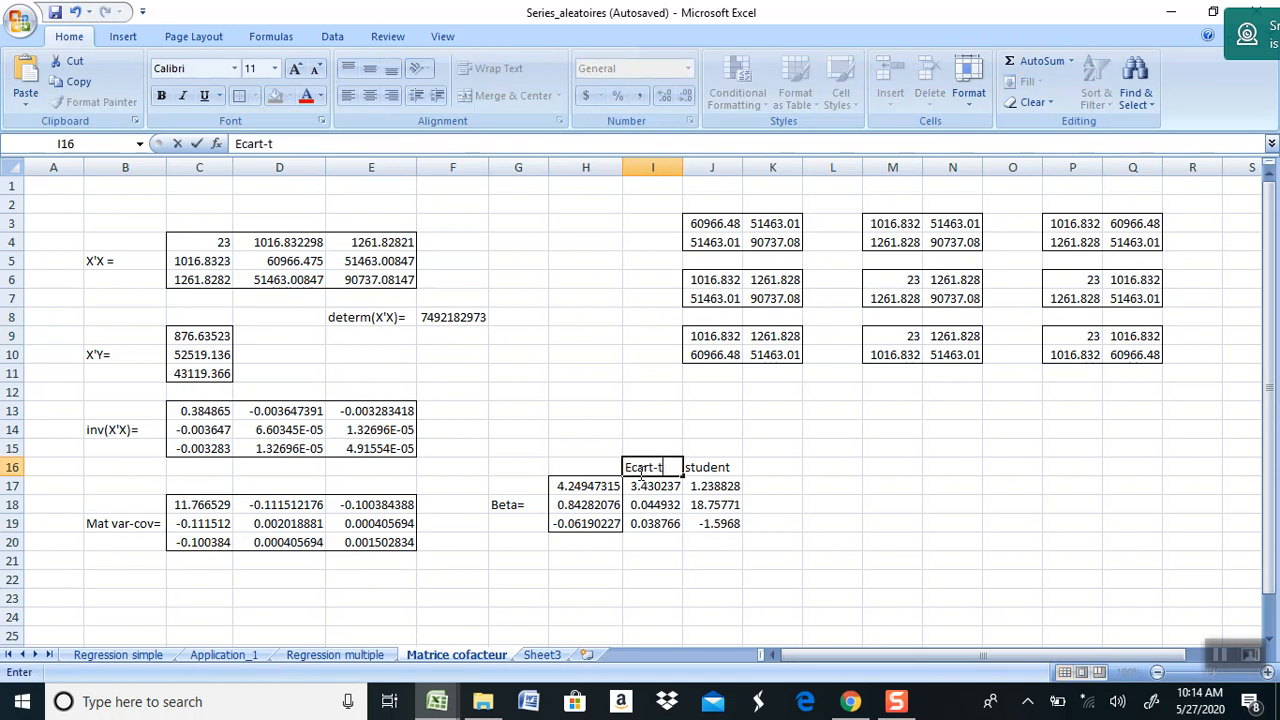
type("ype")
key("Return")
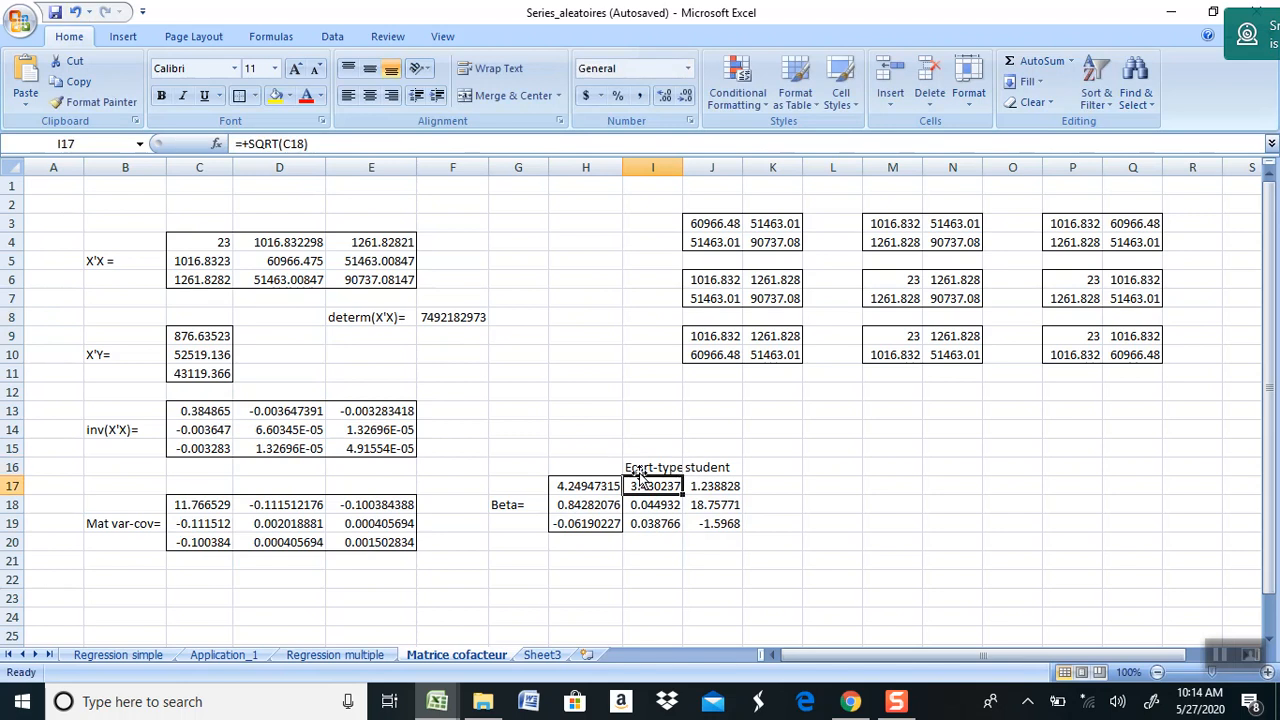
- Replace the determinant formula in F8 with the near-zero value 0.000001
left_click(447, 318)
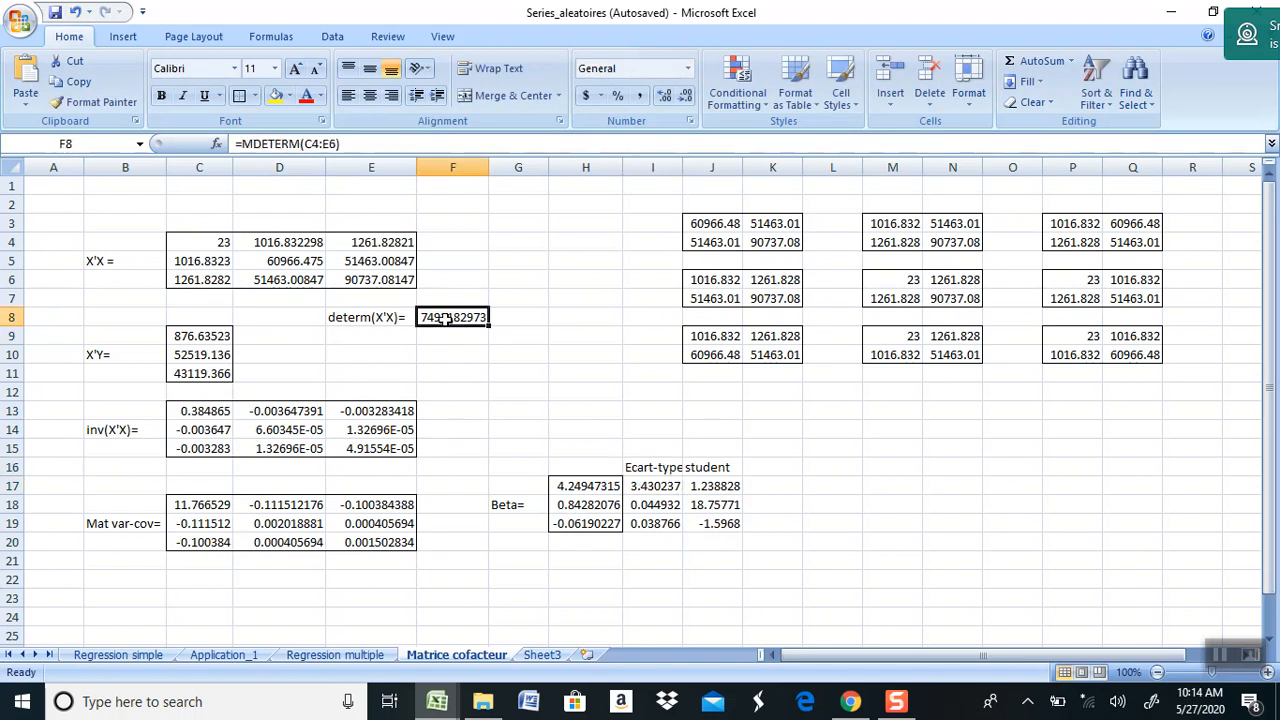
type("0")
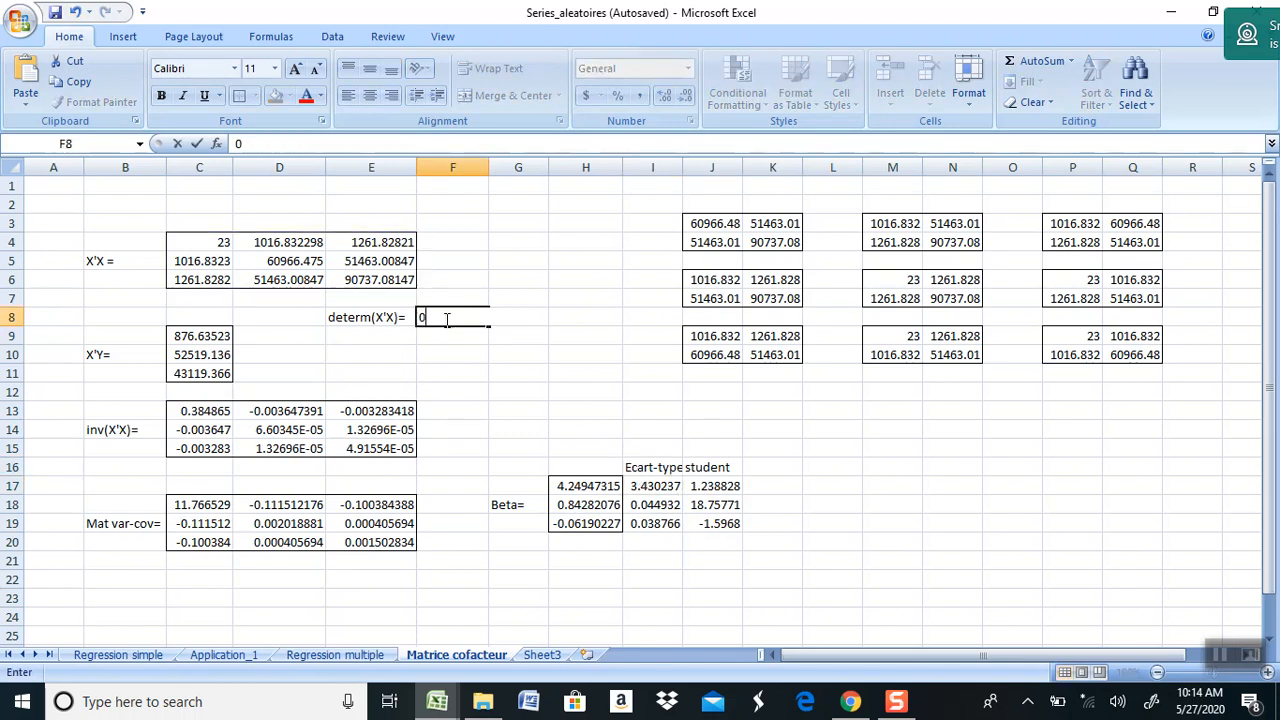
type(".0000001")
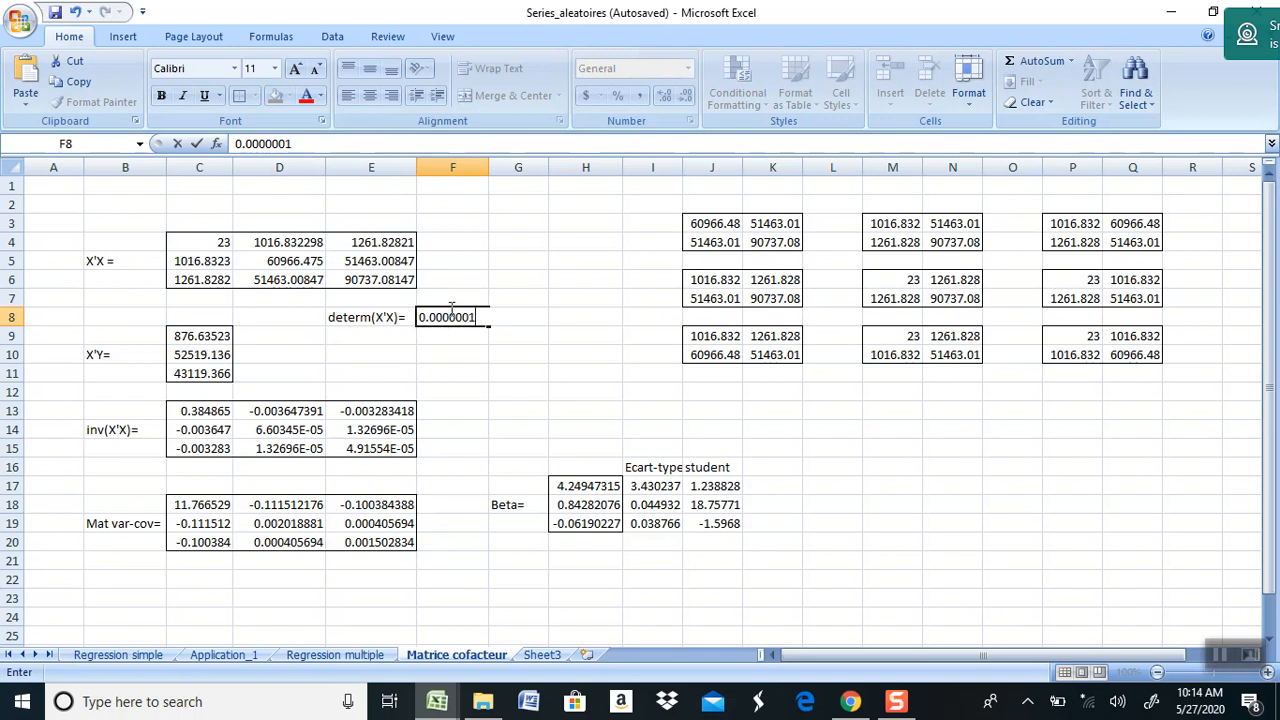
left_click_drag(262, 143, 241, 143)
left_click(262, 143)
left_click(265, 144)
key("BackSpace")
key("BackSpace")
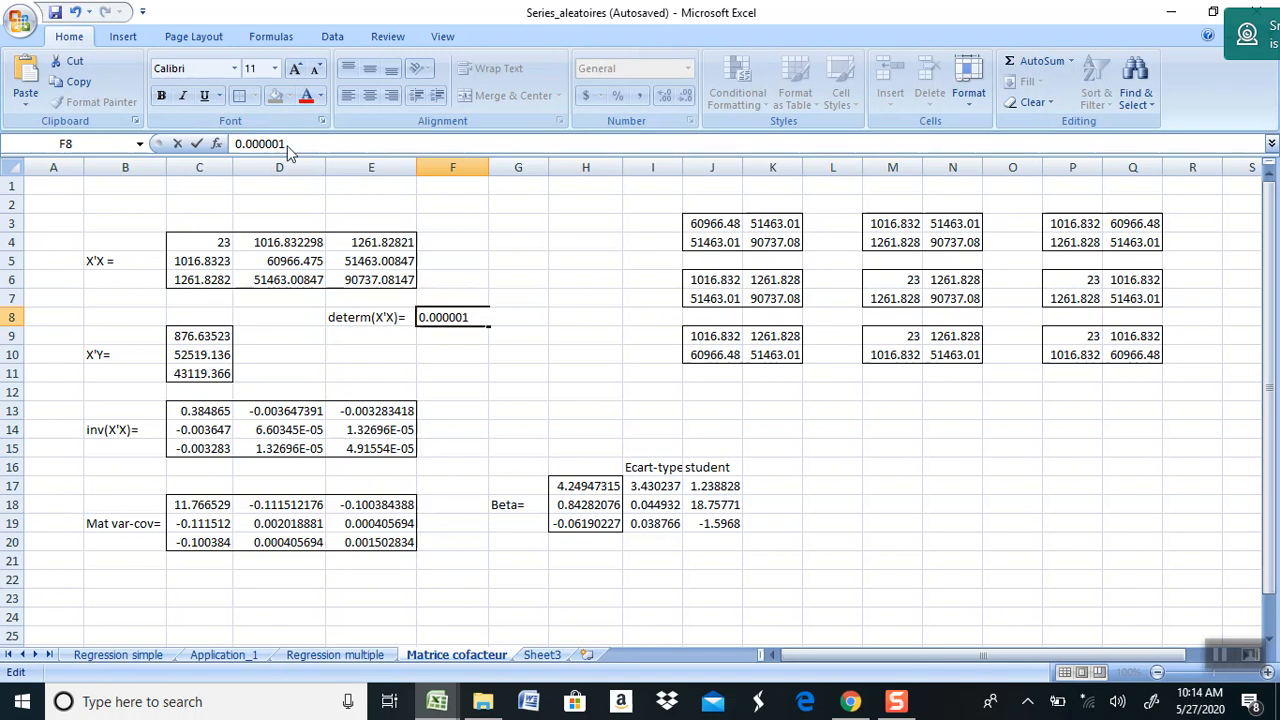
key("Return")
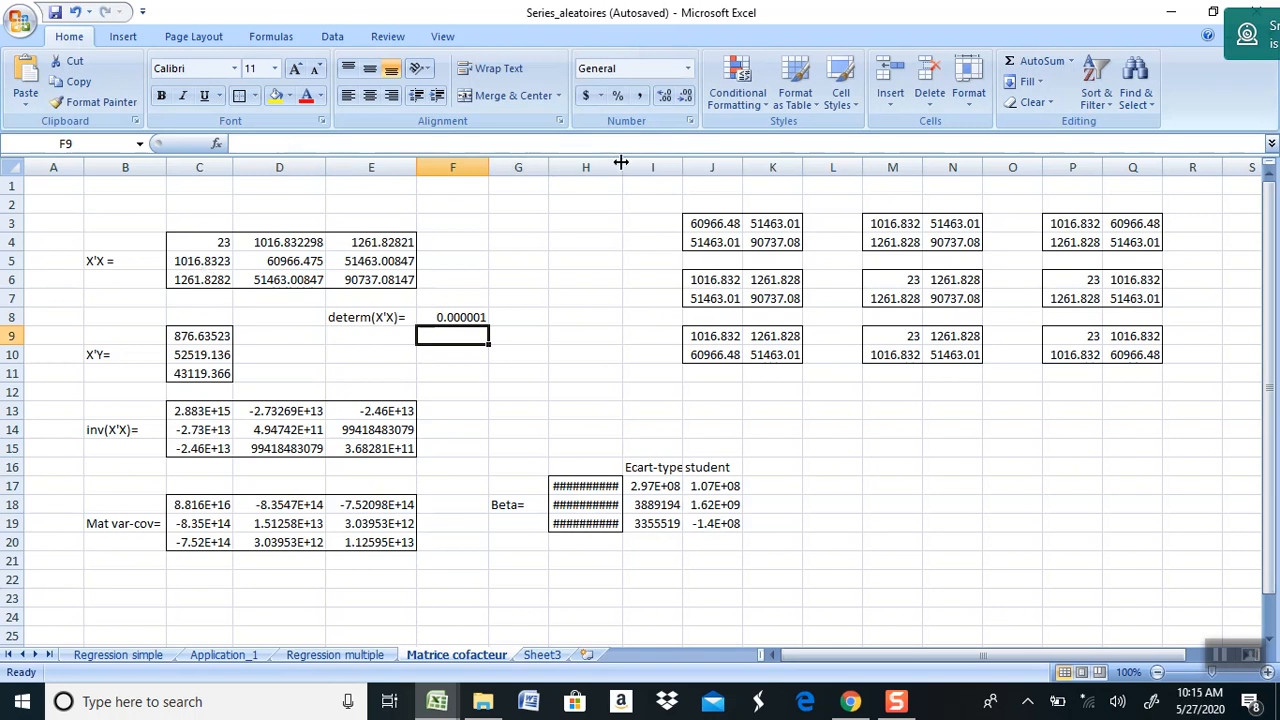
- Widen column H so the Beta coefficients in H17:H19 fit, and select them
left_click_drag(622, 167, 725, 170)
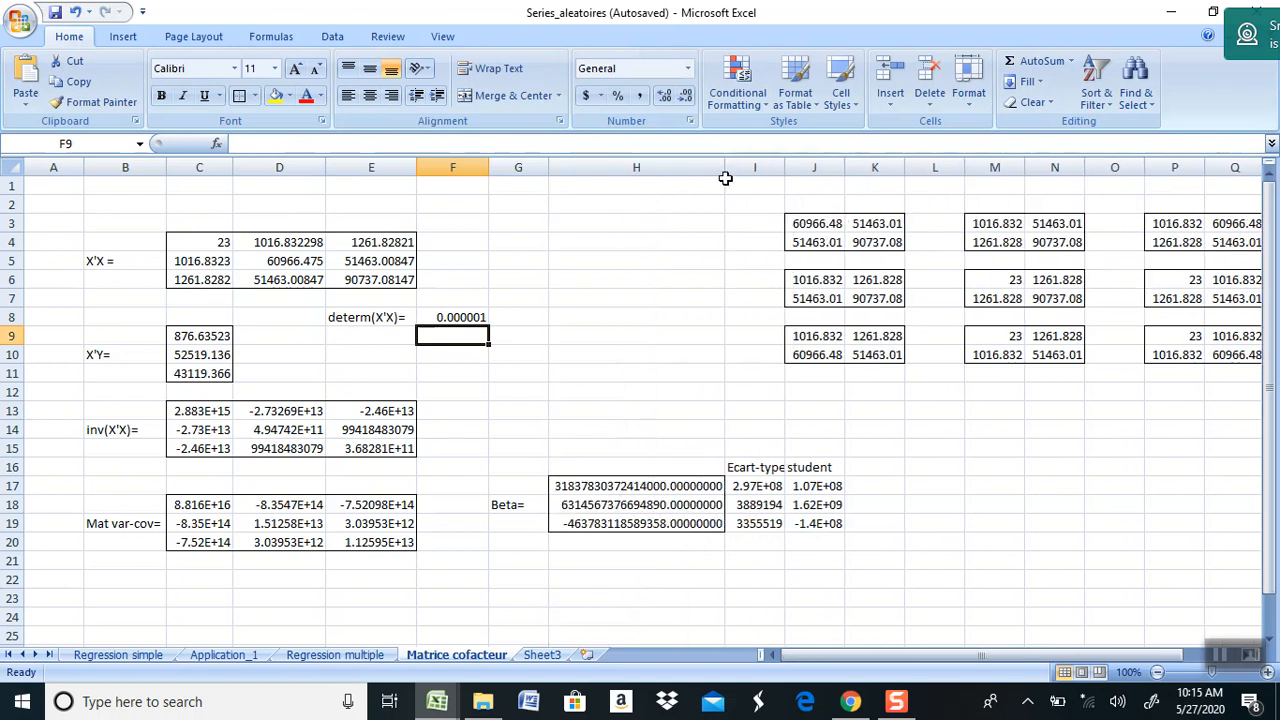
left_click(730, 185)
left_click_drag(577, 485, 628, 522)
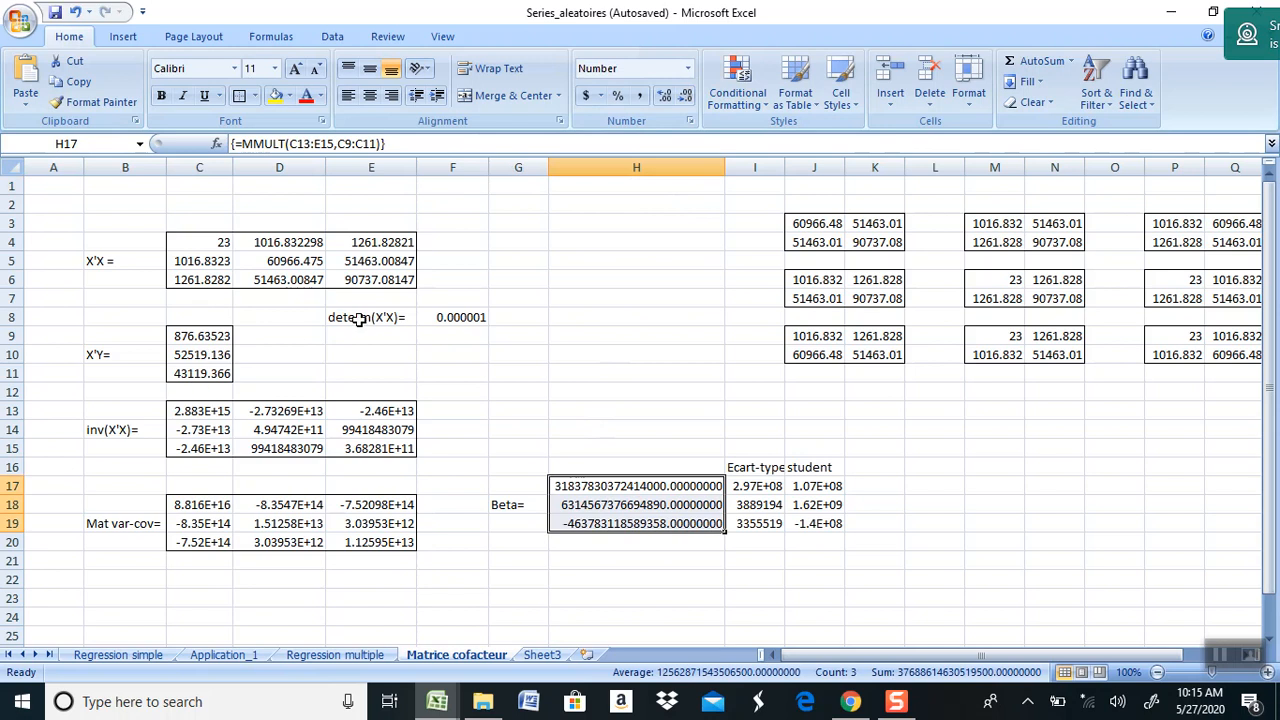
- Inspect the formula in C13 and examine the determinant and inv(X'X) matrix at 190% magnification
left_click(185, 413)
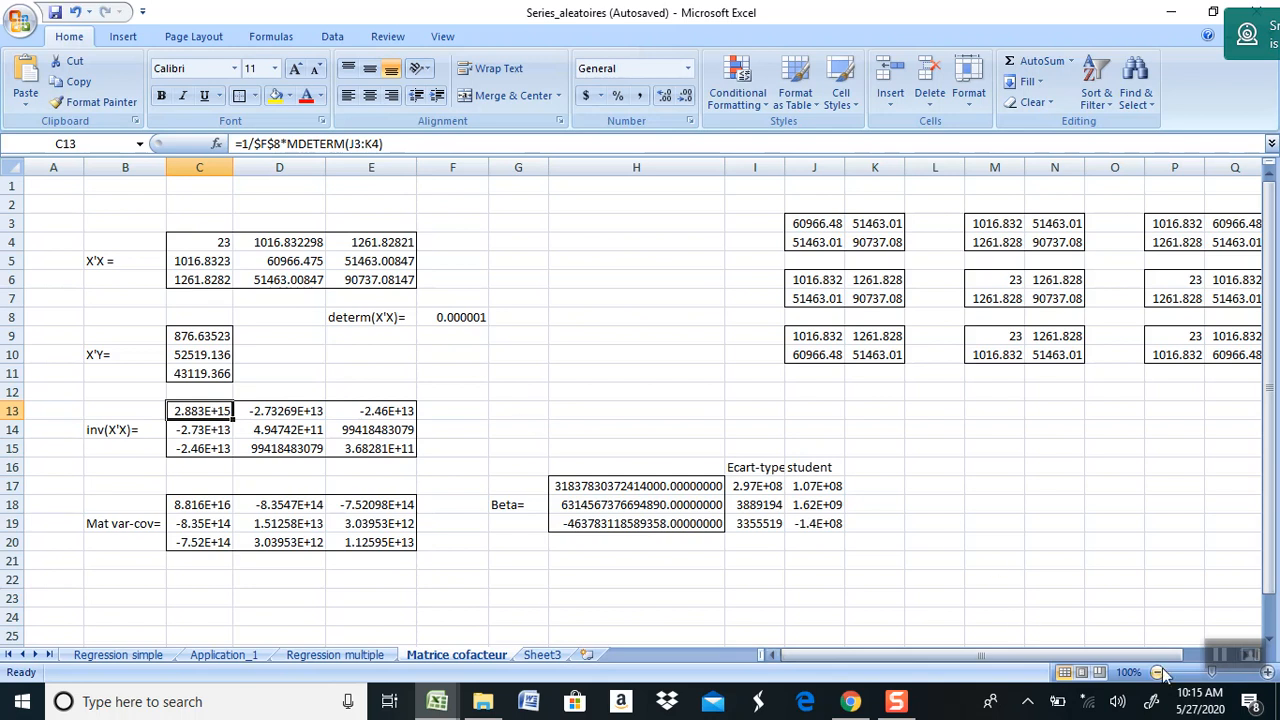
left_click(1273, 675)
scroll(640, 400, "up", 2)
scroll(640, 400, "up", 2)
left_click_drag(390, 411, 740, 353)
left_click_drag(240, 411, 602, 411)
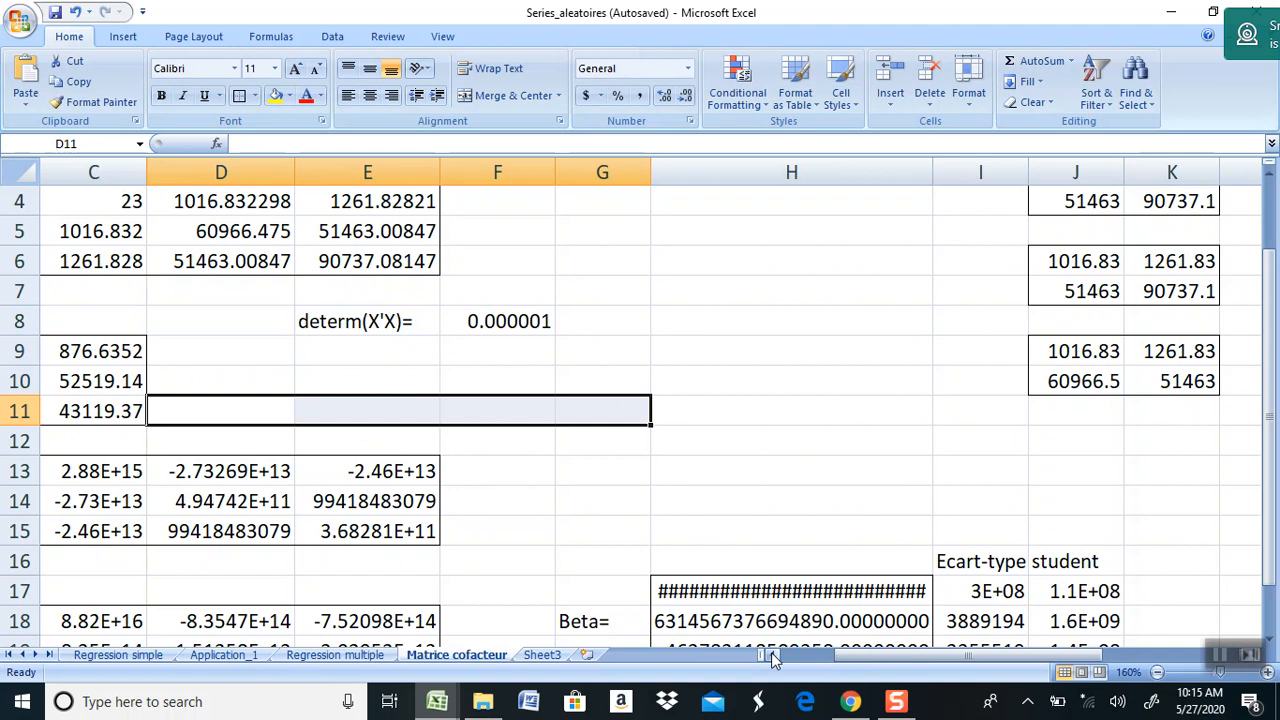
scroll(772, 658, "up", 2)
left_click_drag(309, 352, 815, 317)
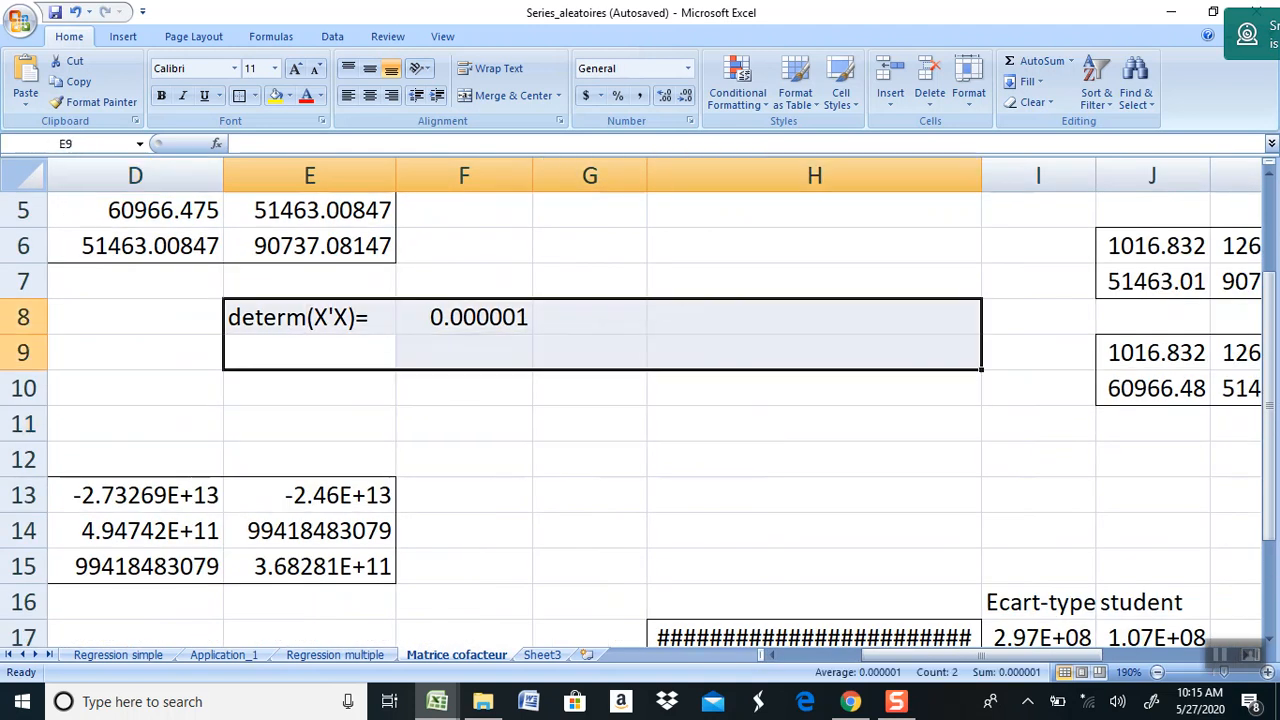
left_click(770, 656)
left_click(770, 656)
left_click(770, 656)
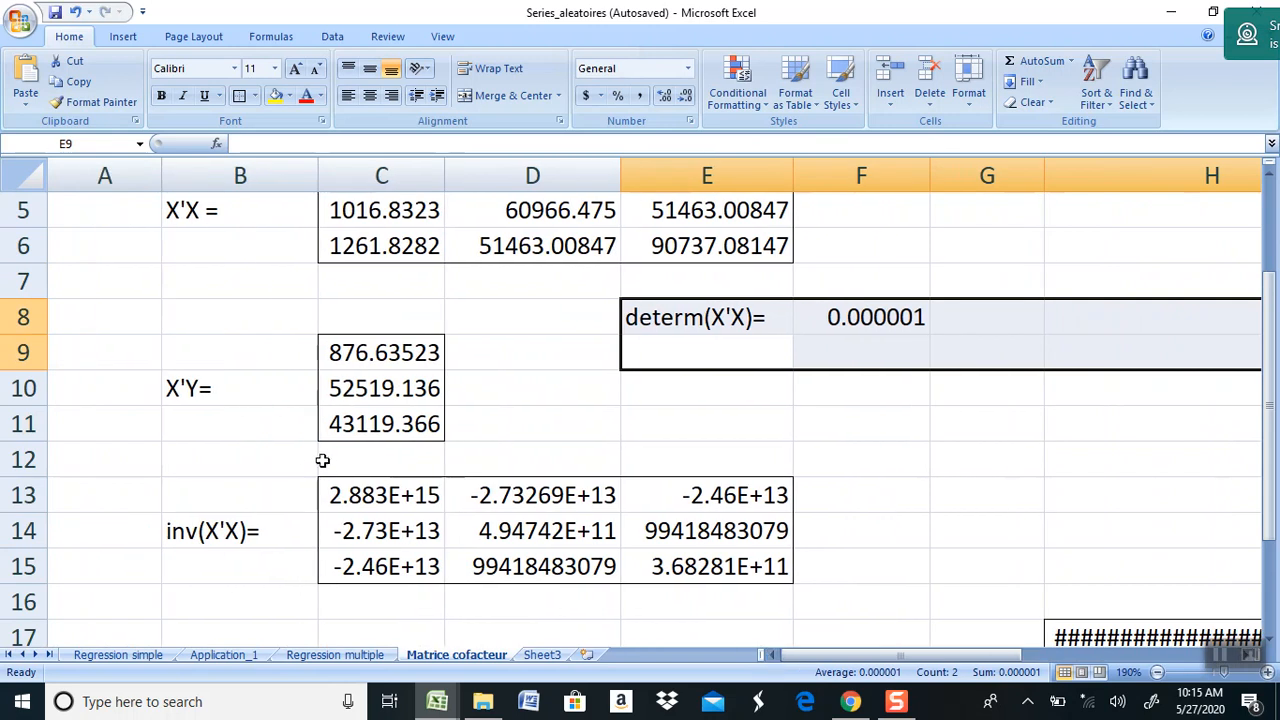
- Examine column C of the inv(X'X) and variance-covariance matrices from C13 downward
left_click(425, 497)
key("Down")
key("Down")
key("Down")
key("Down")
key("Down")
key("Down")
key("Down")
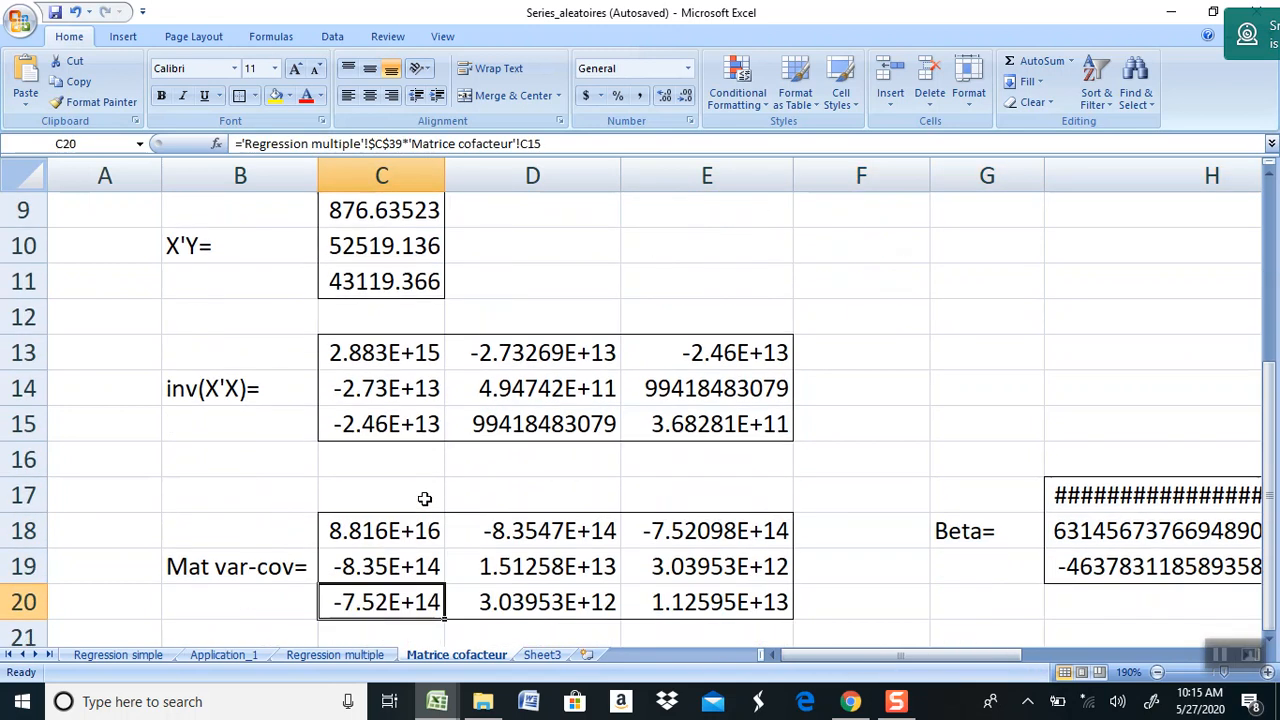
key("Down")
key("Down")
- Widen column H further to fit the enlarged Beta values and apply the comma number style to H17:H19
key("Right")
key("Right")
key("Right")
key("Right")
key("Right")
key("Right")
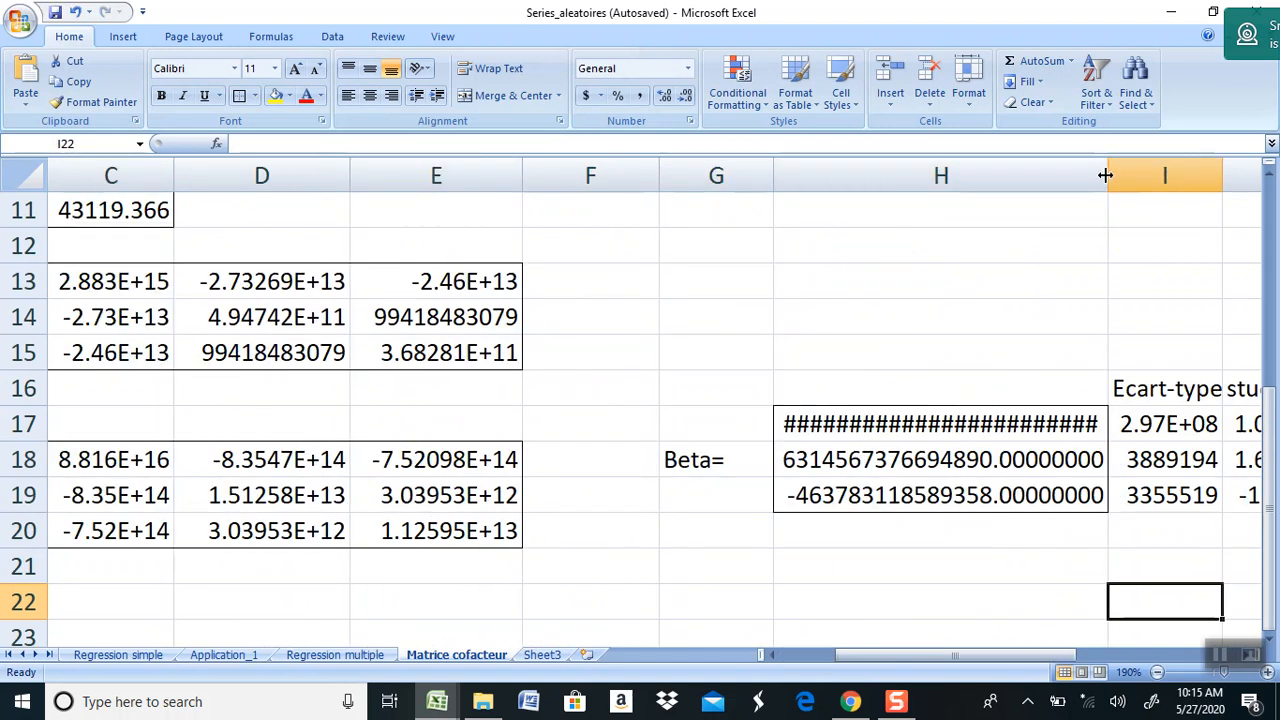
left_click_drag(1105, 175, 1161, 181)
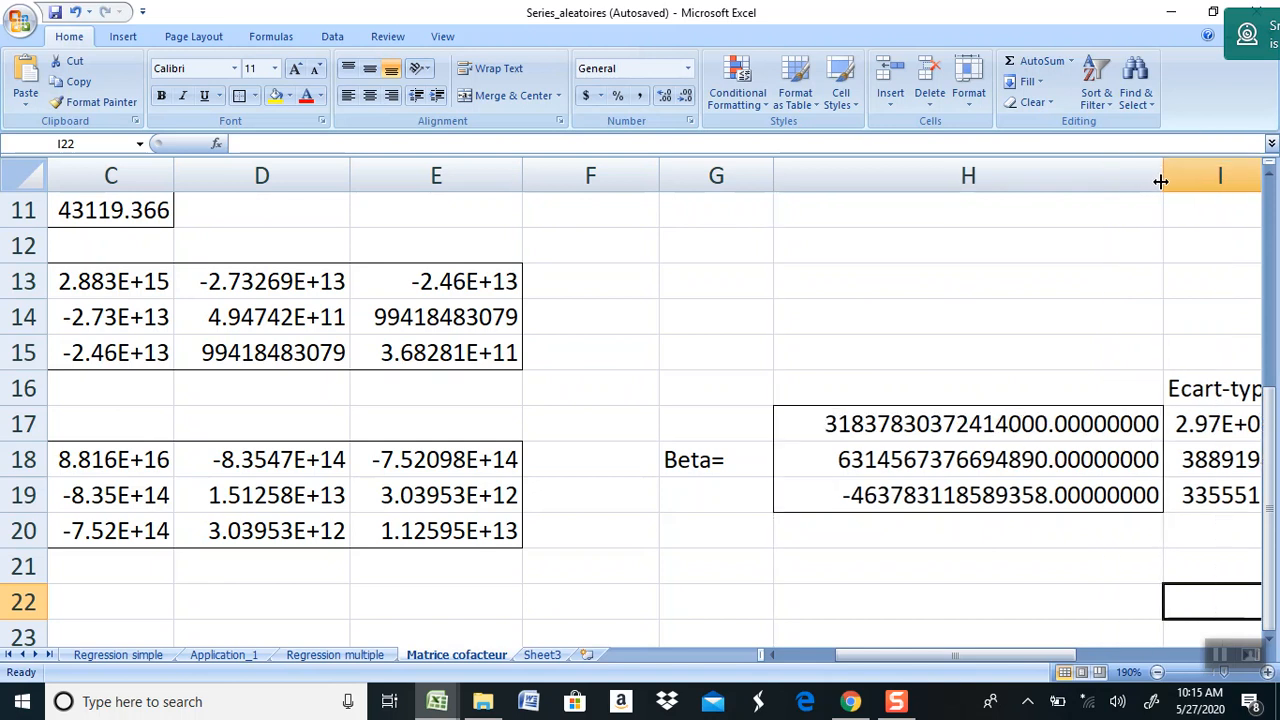
left_click_drag(874, 421, 849, 481)
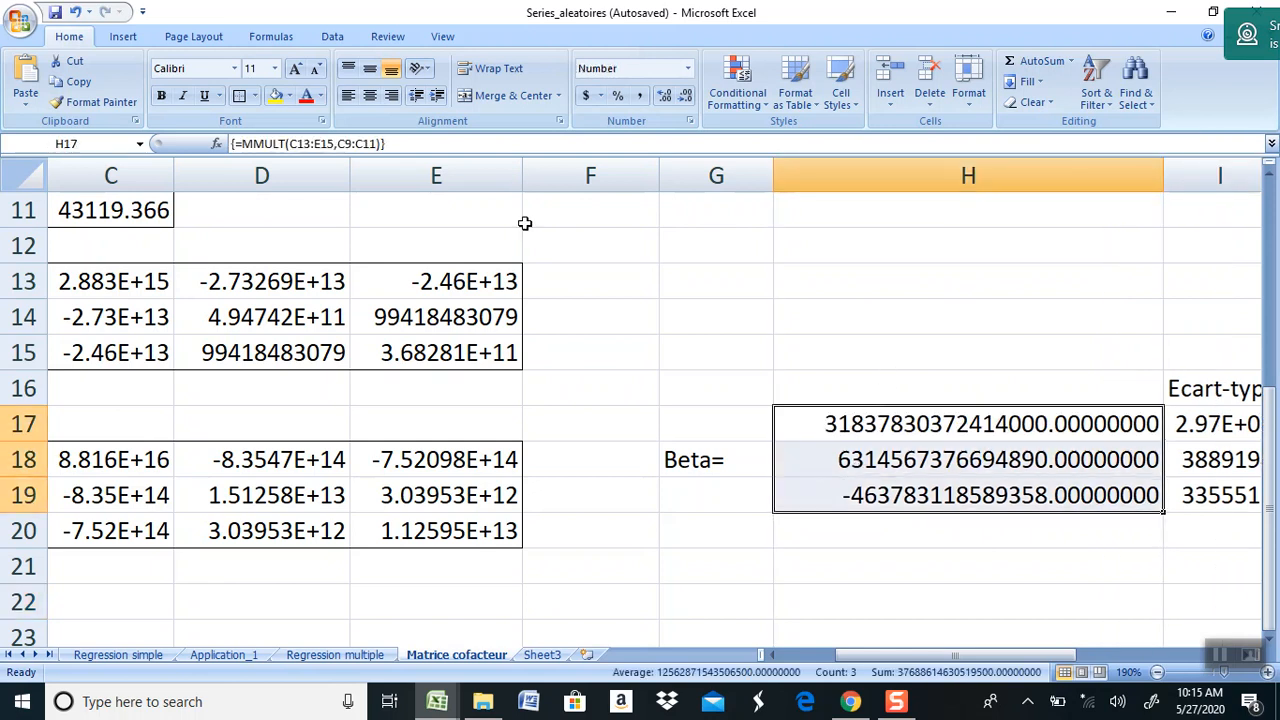
left_click(640, 96)
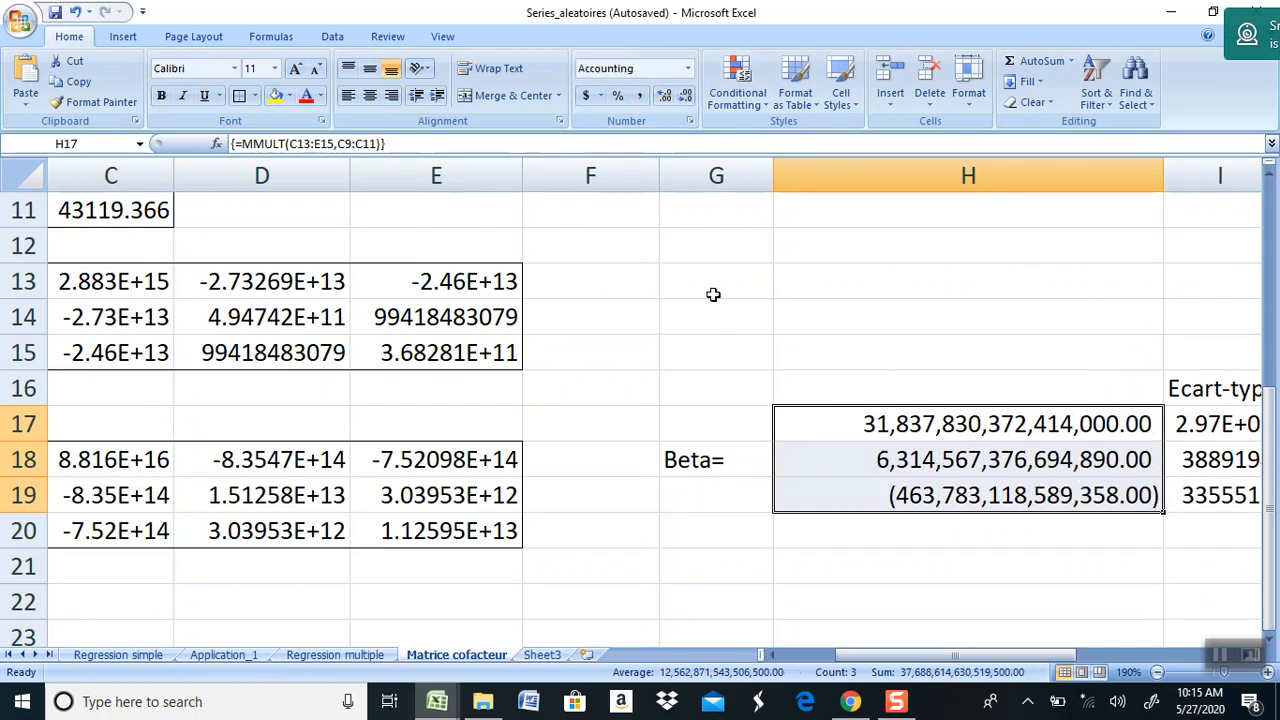
- Review the Beta coefficients alongside their Ecart-type and student values in H17:J19
left_click_drag(1037, 663, 1090, 663)
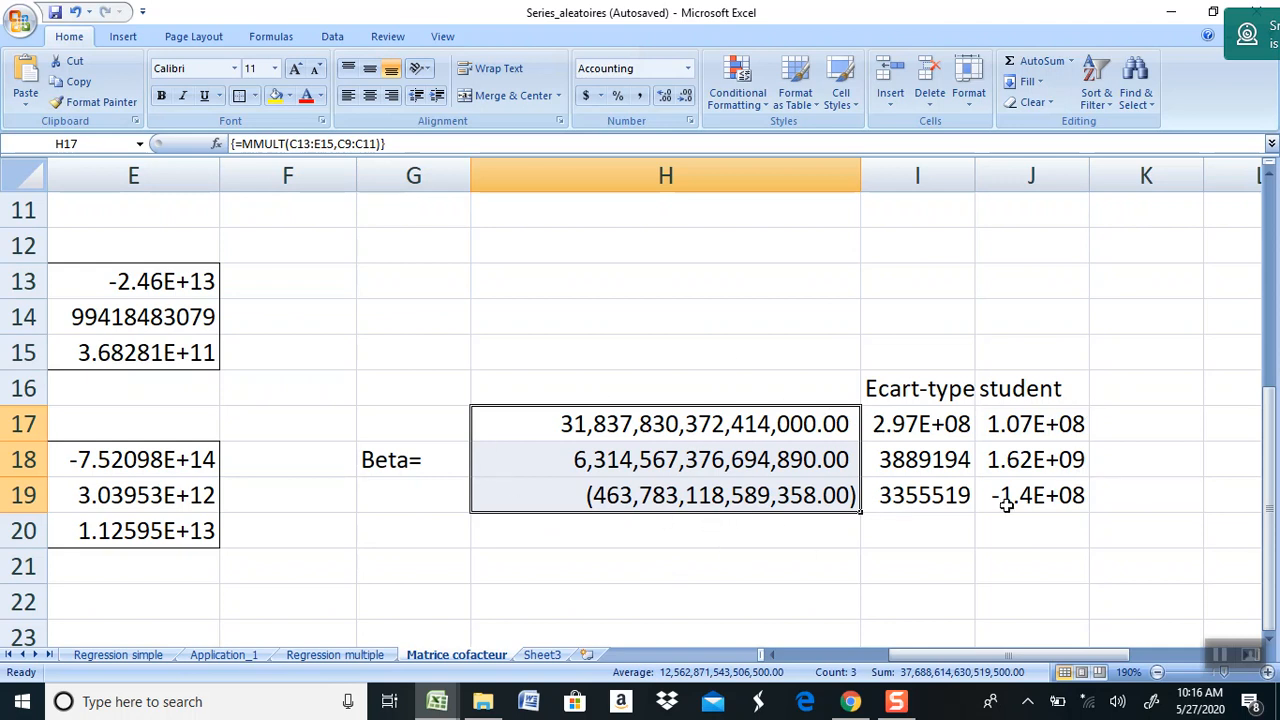
left_click(880, 564)
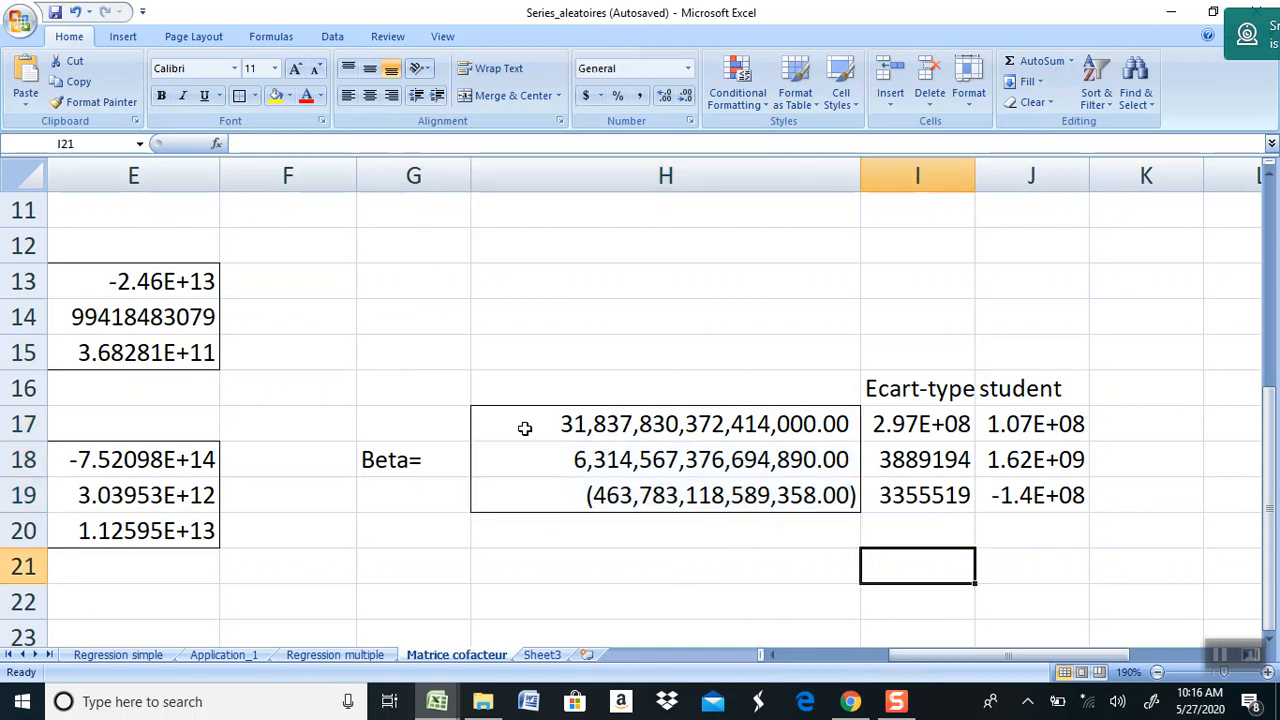
left_click_drag(524, 428, 1008, 494)
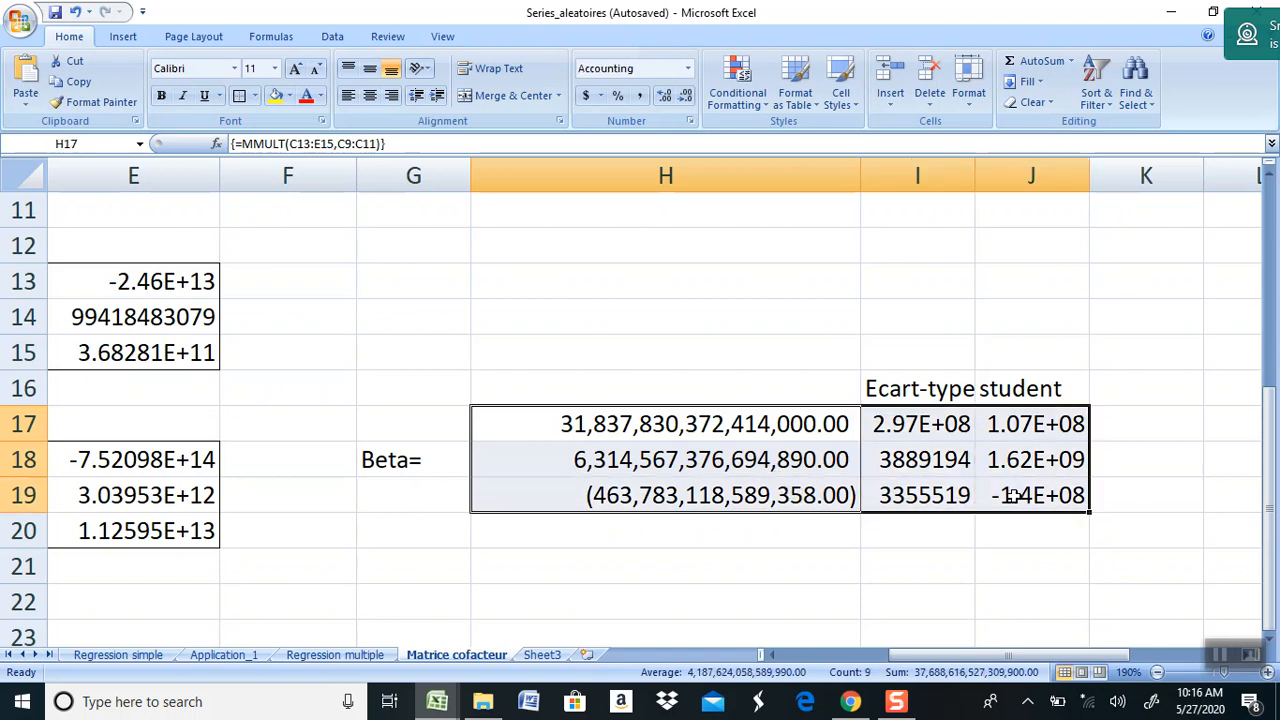
left_click(1050, 524)
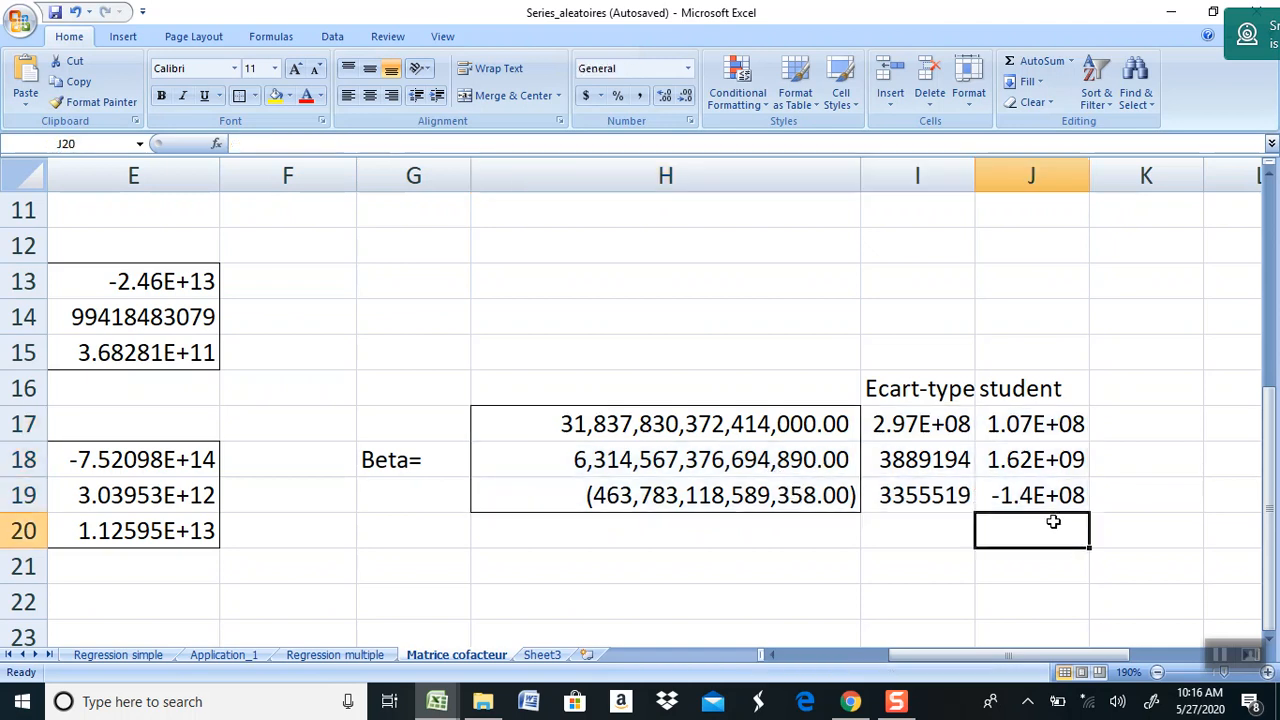
left_click(856, 563)
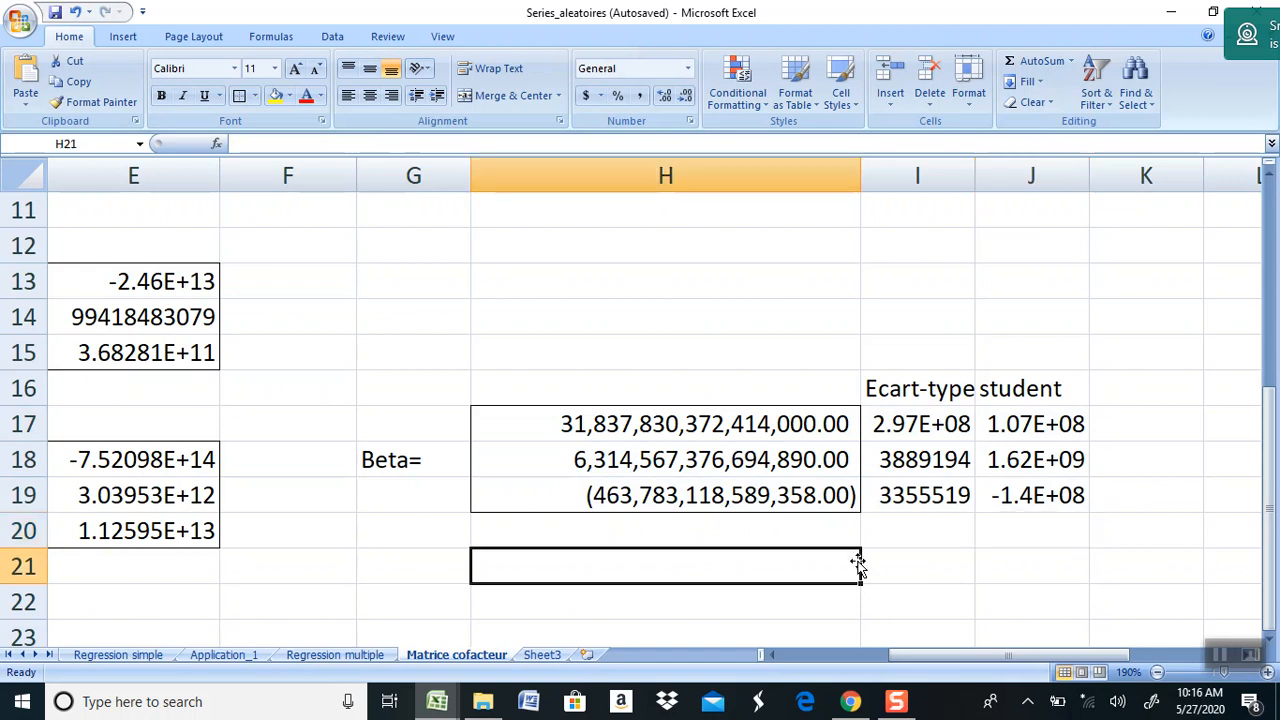